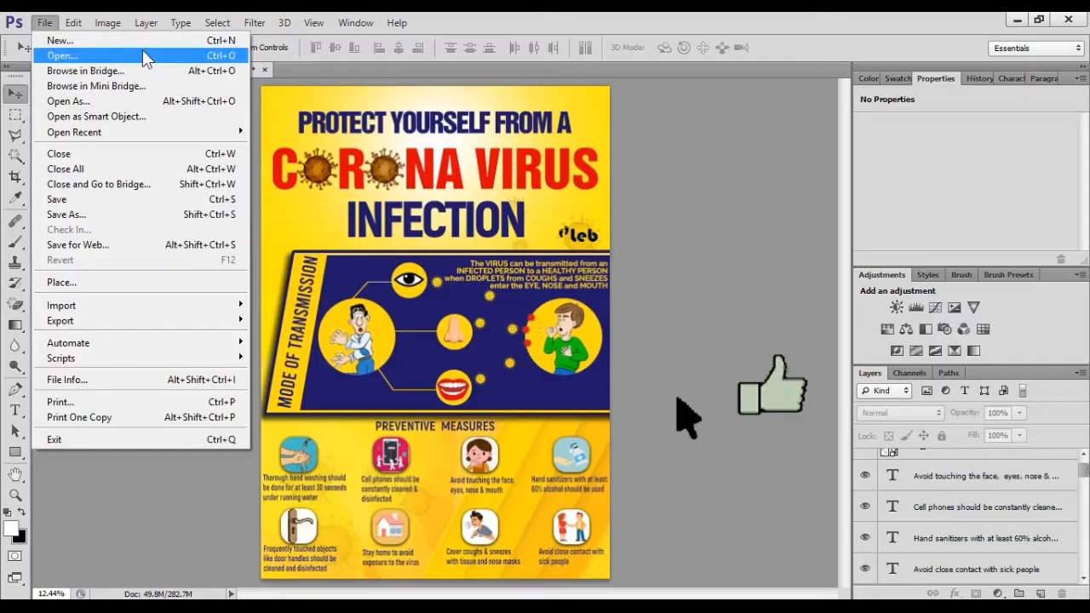
Create a new International Paper A4 document, 210 × 297 mm, at 300 pixels/inch in RGB with a white background
{"action": "left_click", "coordinate": [167, 52]}
{"action": "left_click", "coordinate": [593, 171]}
{"action": "left_click", "coordinate": [476, 229]}
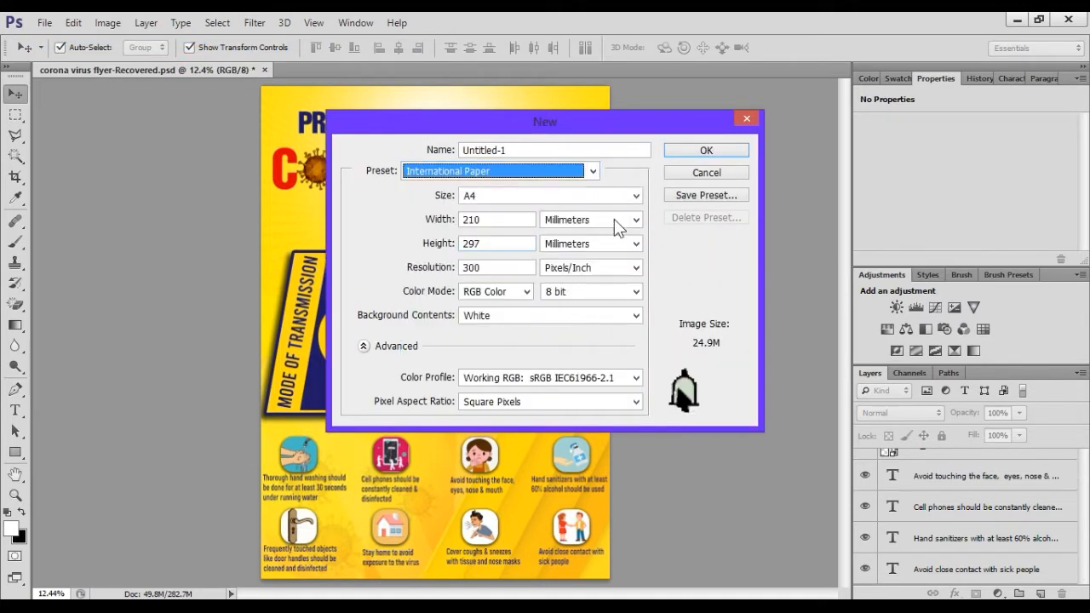
{"action": "left_click", "coordinate": [706, 151]}
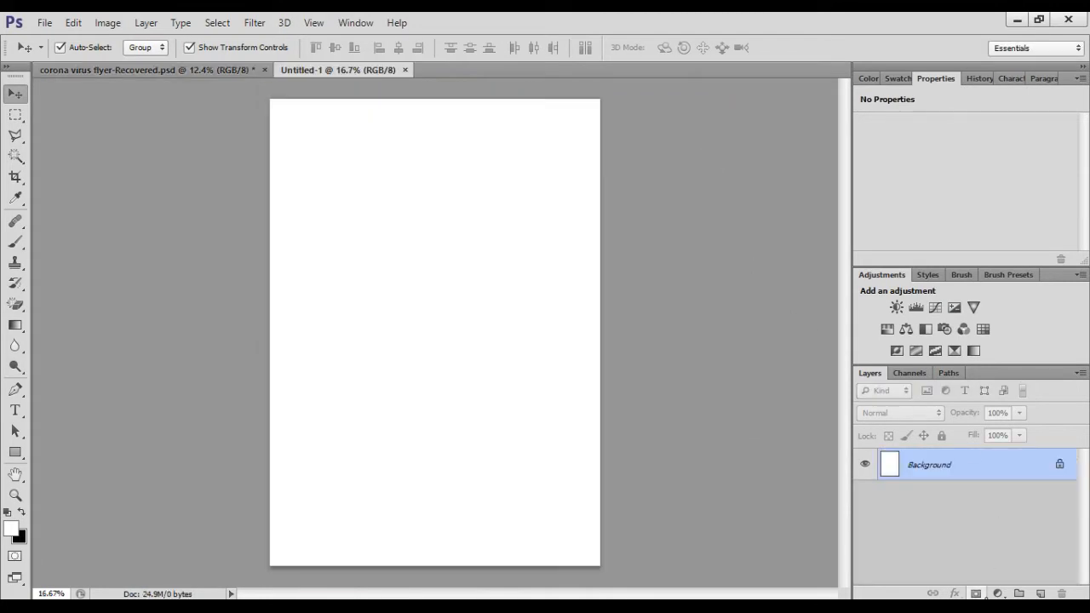
Add a Solid Color fill layer in yellow #ffea00 above the background
{"action": "left_click", "coordinate": [998, 594]}
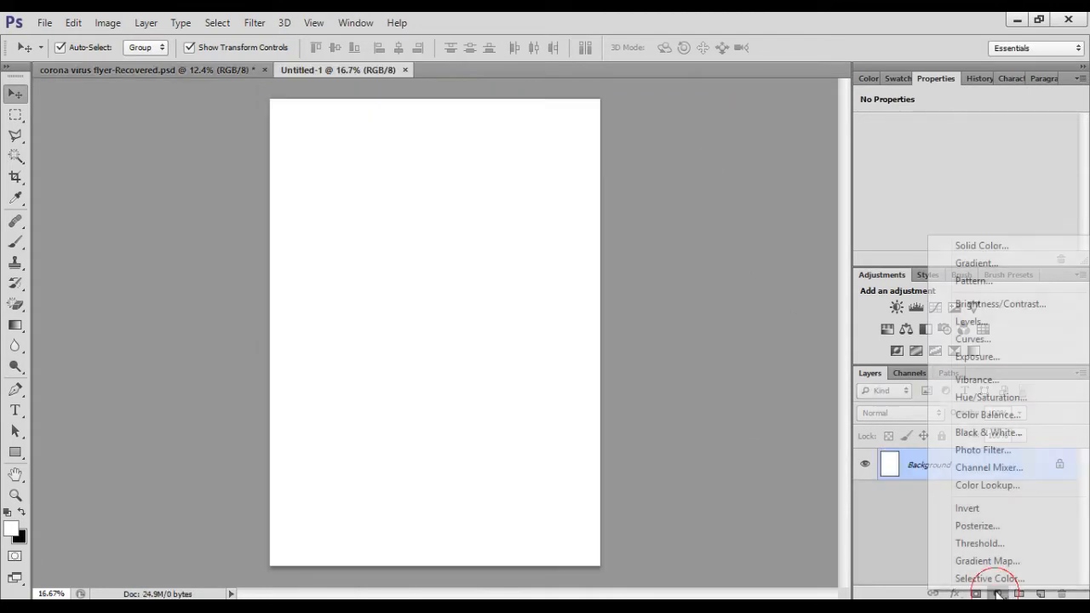
{"action": "left_click", "coordinate": [1002, 247]}
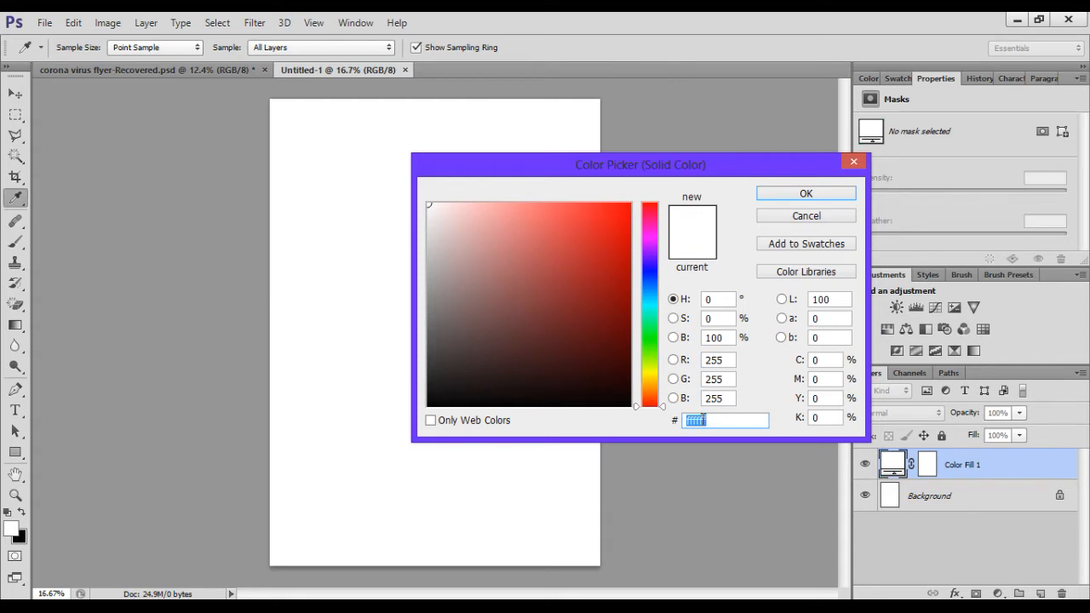
{"action": "type", "text": "ffe"}
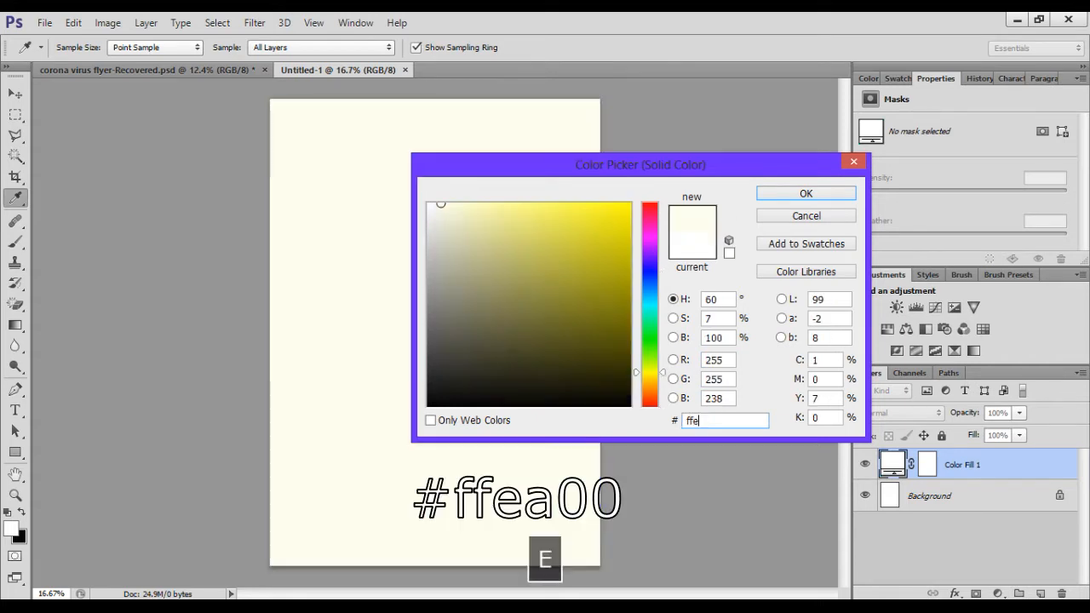
{"action": "type", "text": "a00"}
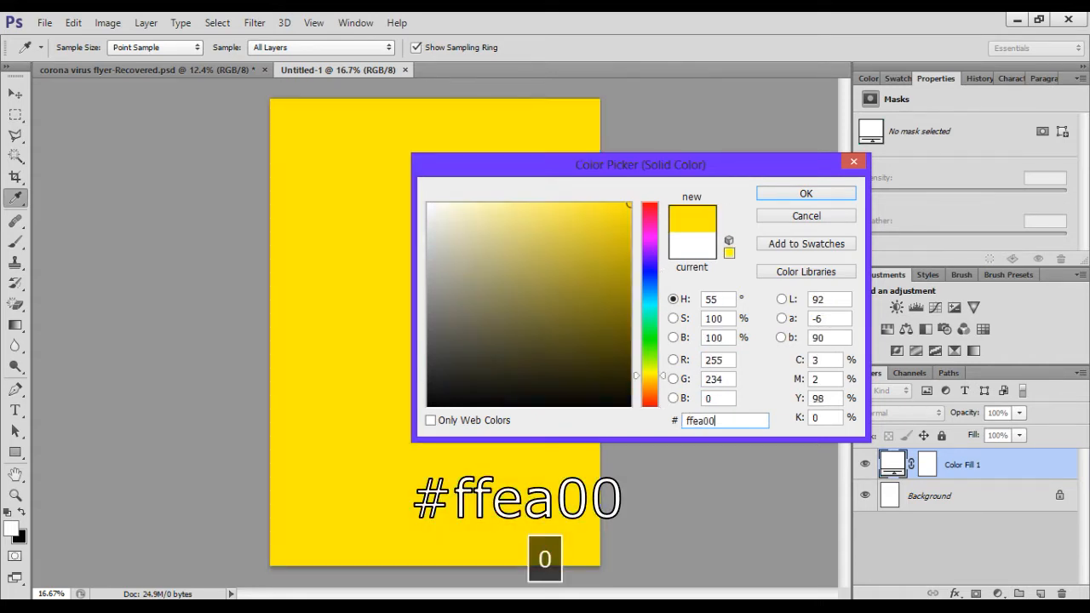
{"action": "key", "text": "Return"}
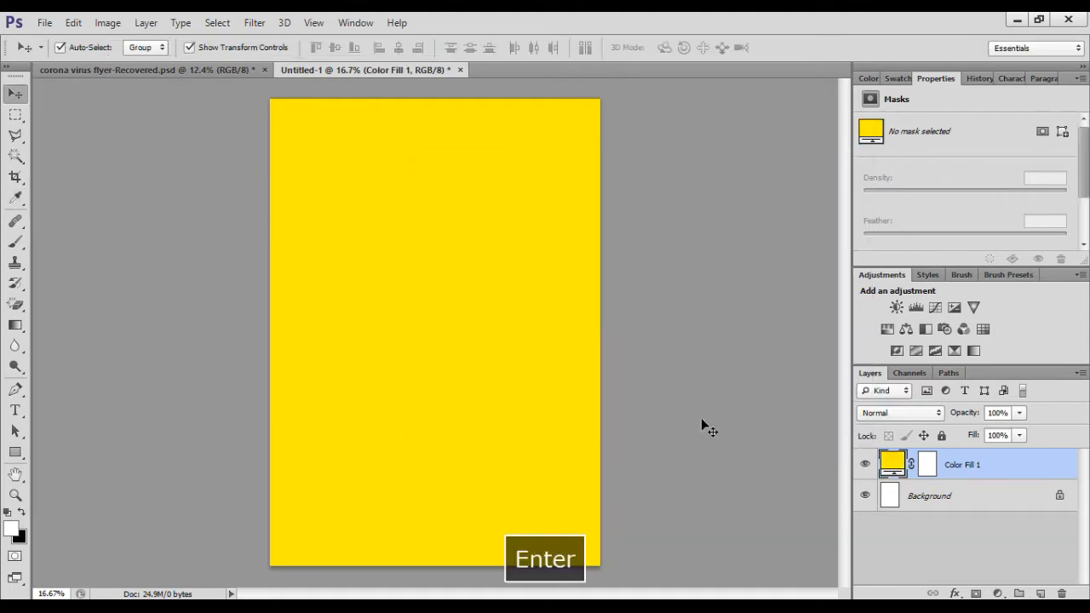
Place the yellow sunburst image from the assets folder across the upper part of the page at full page width
{"action": "left_click", "coordinate": [68, 606]}
{"action": "left_click_drag", "start_coordinate": [371, 394], "coordinate": [451, 252]}
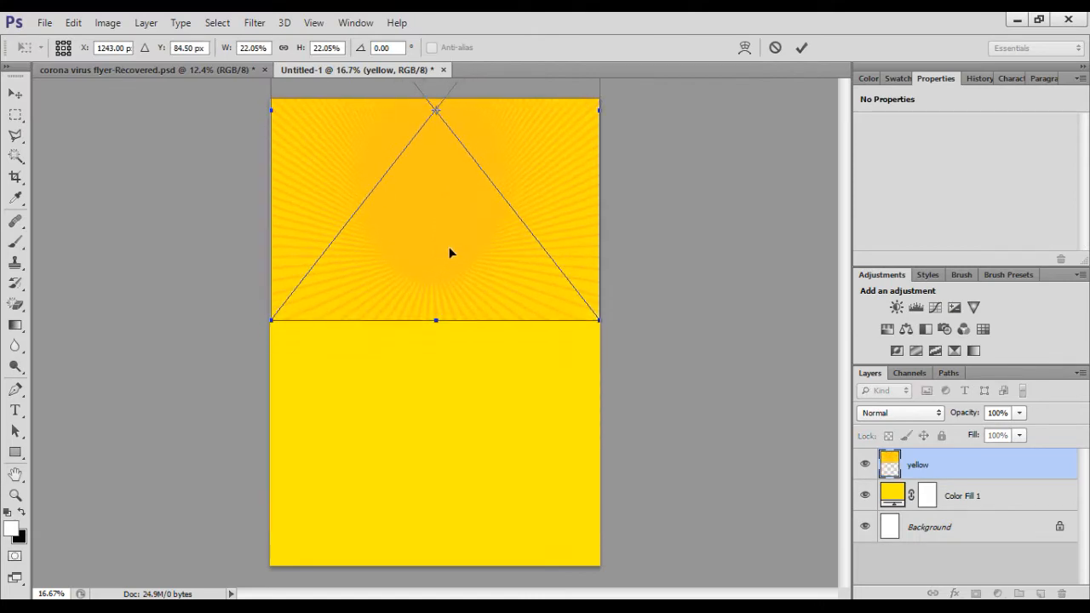
{"action": "key", "text": "Left"}
{"action": "key", "text": "Right"}
{"action": "key", "text": "Return"}
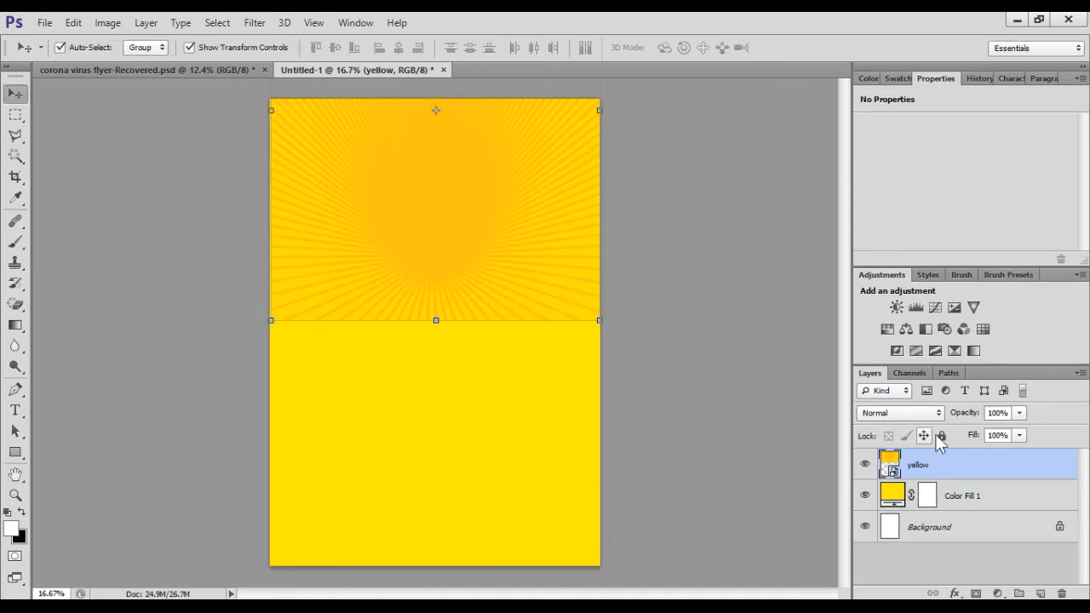
Set the sunburst layer's opacity to 35%
{"action": "type", "text": "35"}
{"action": "key", "text": "Return"}
{"action": "left_click", "coordinate": [694, 274]}
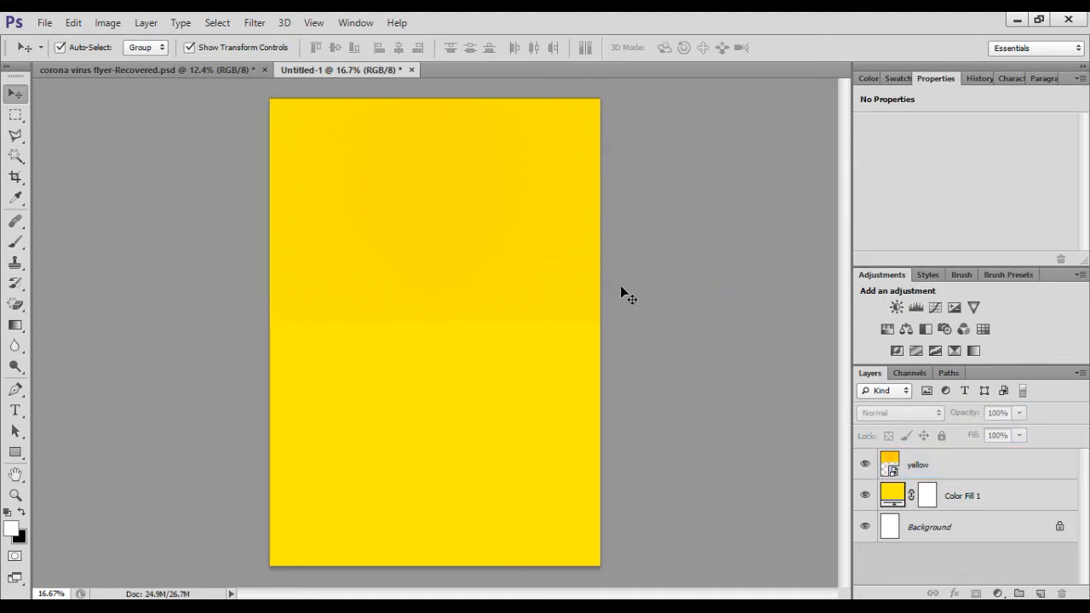
Nudge the sunburst image upward until its upper edge sits just beyond the page's top edge, then deselect it
{"action": "left_click", "coordinate": [481, 253]}
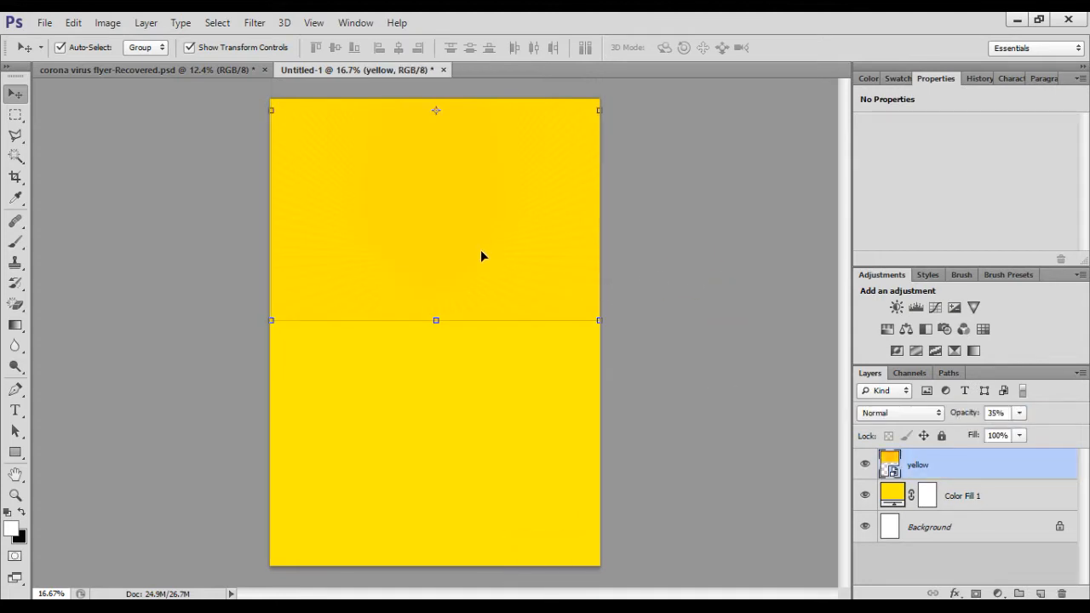
{"action": "key", "text": "Up"}
{"action": "key", "text": "Up"}
{"action": "key", "text": "Up"}
{"action": "key", "text": "Up"}
{"action": "key", "text": "Up"}
{"action": "key", "text": "Up"}
{"action": "key", "text": "Up"}
{"action": "key", "text": "Up"}
{"action": "key", "text": "Up"}
{"action": "key", "text": "Up"}
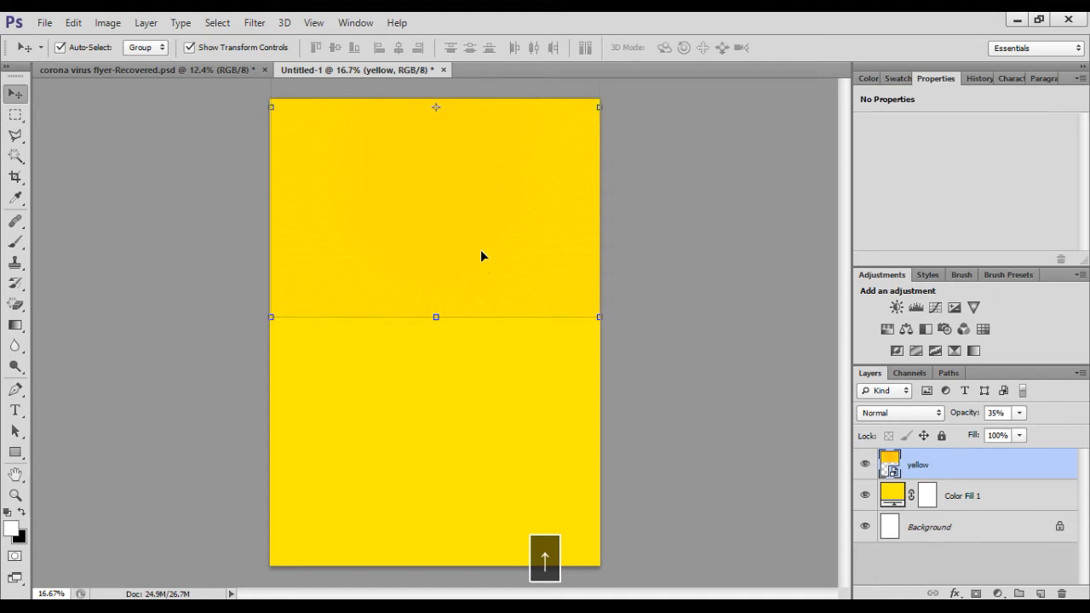
{"action": "key", "text": "Up"}
{"action": "key", "text": "Up"}
{"action": "key", "text": "Up"}
{"action": "key", "text": "Up"}
{"action": "key", "text": "Up"}
{"action": "key", "text": "Up"}
{"action": "key", "text": "Up"}
{"action": "key", "text": "Up"}
{"action": "key", "text": "Up"}
{"action": "key", "text": "Up"}
{"action": "key", "text": "Up"}
{"action": "key", "text": "Up"}
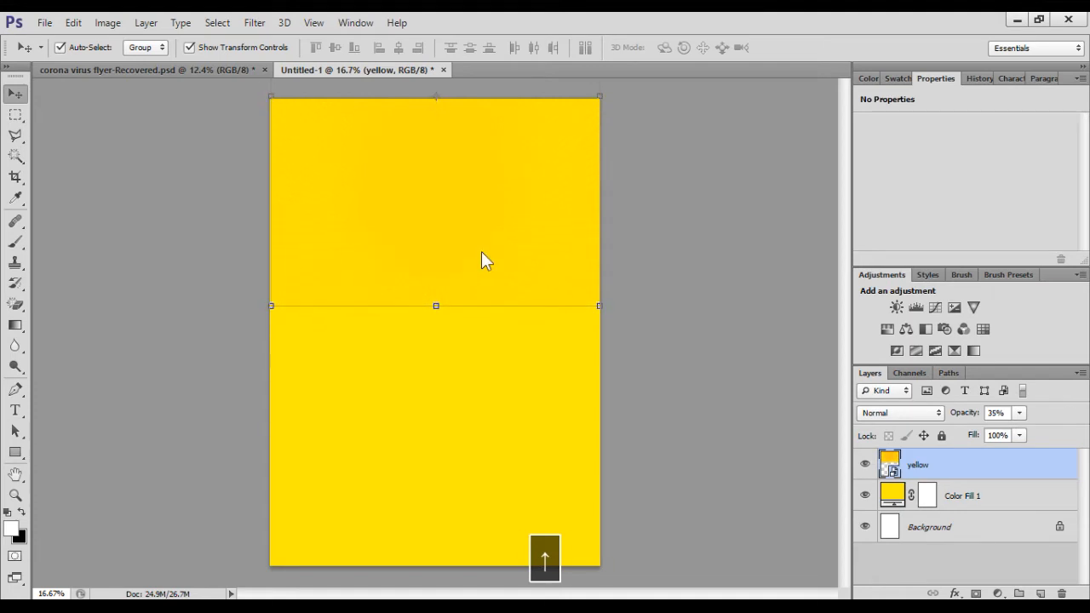
{"action": "key", "text": "Up"}
{"action": "left_click", "coordinate": [315, 481]}
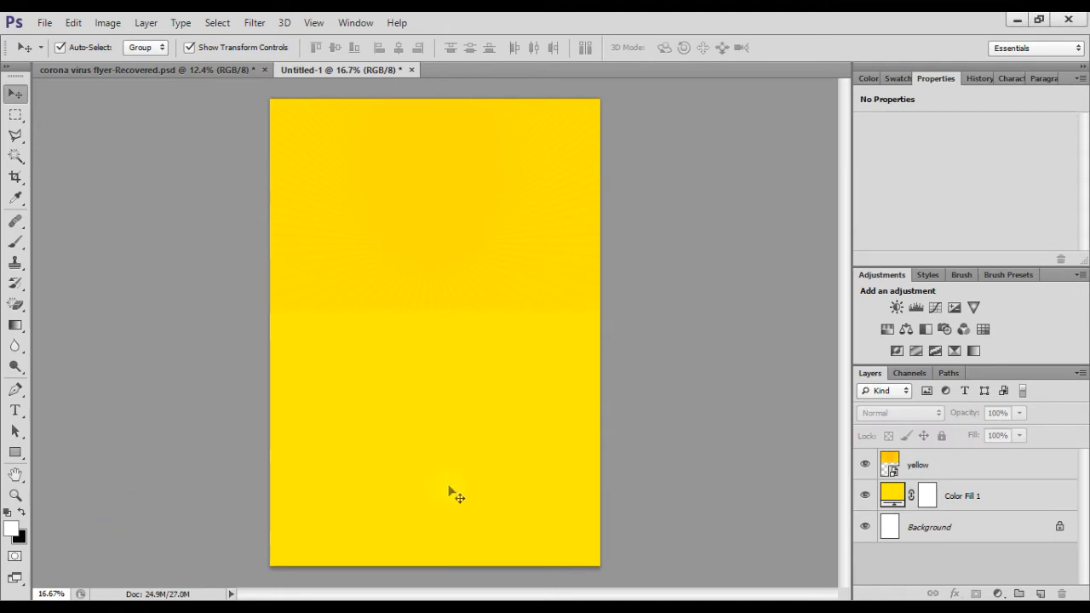
Place the abstract yellow lines image along the bottom of the page and scale it to about 126%
{"action": "left_click", "coordinate": [43, 603]}
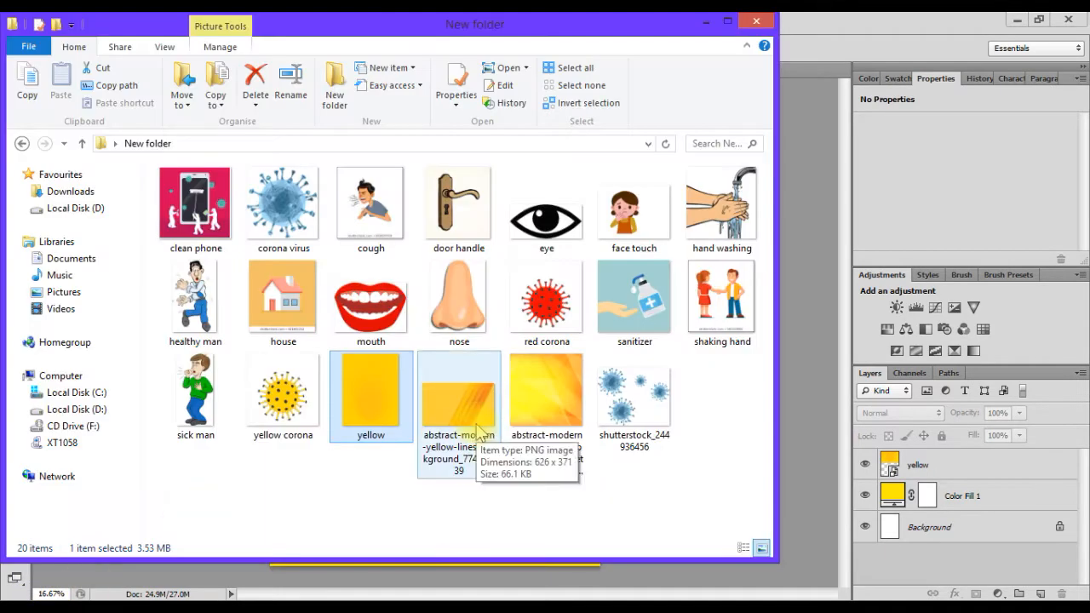
{"action": "left_click", "coordinate": [469, 413]}
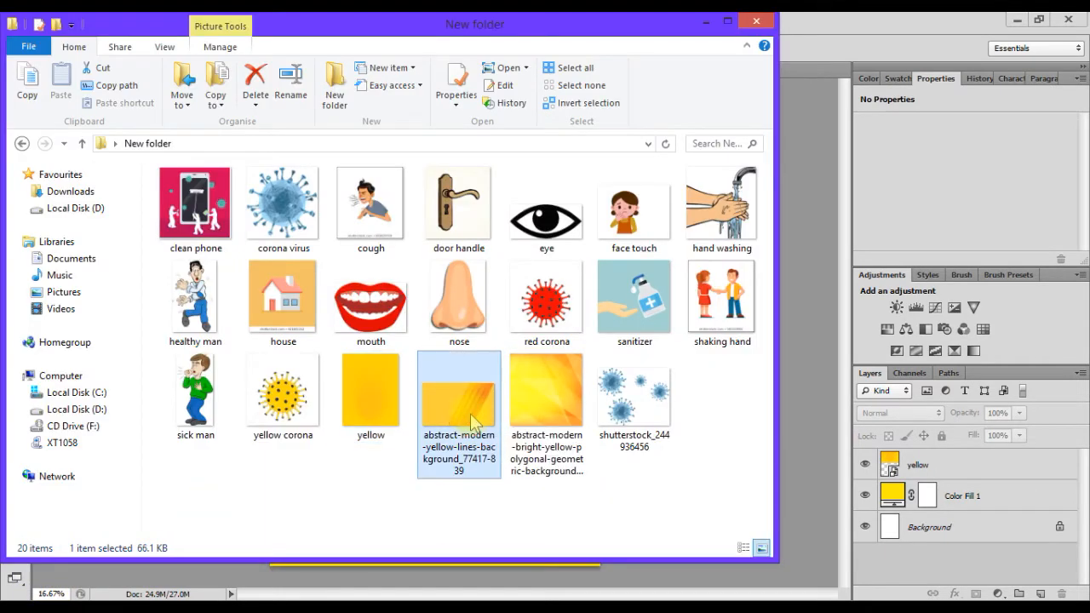
{"action": "left_click_drag", "start_coordinate": [470, 413], "coordinate": [794, 420]}
{"action": "key", "text": "space"}
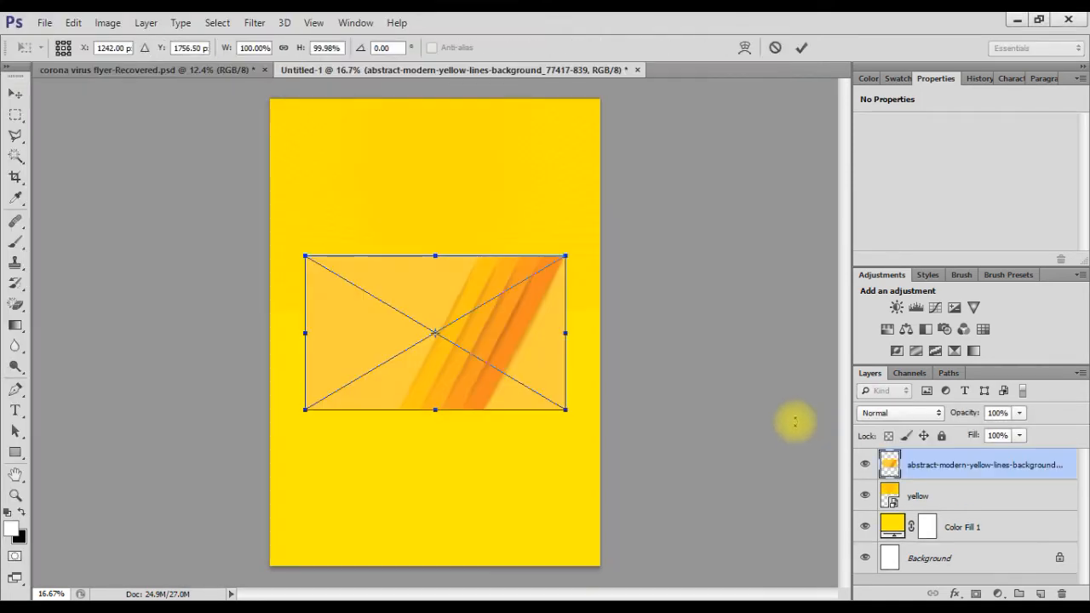
{"action": "left_click_drag", "start_coordinate": [505, 332], "coordinate": [544, 482]}
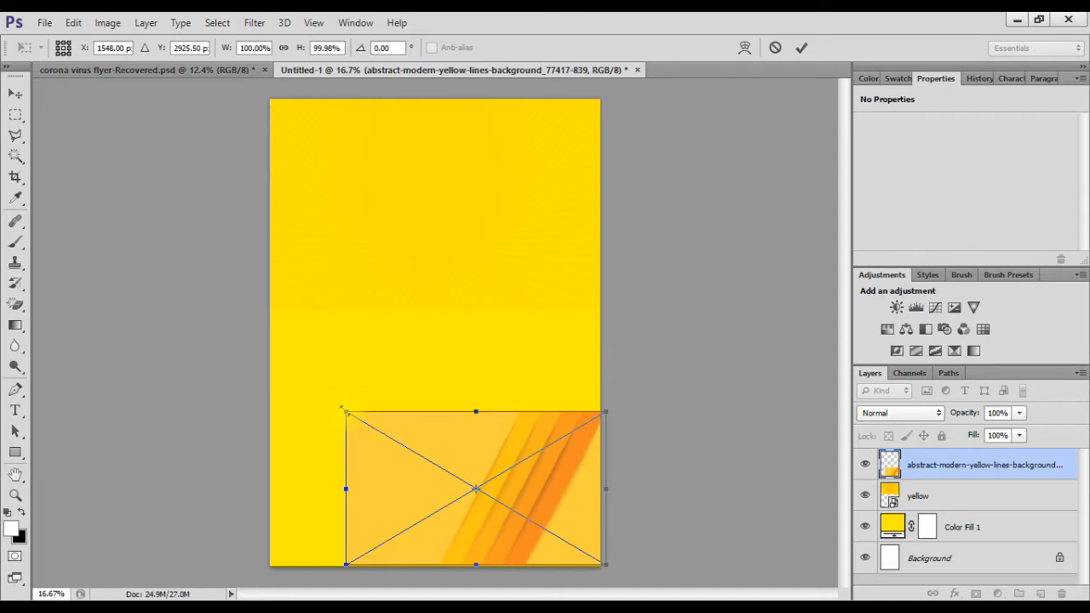
{"action": "left_click_drag", "start_coordinate": [343, 409], "coordinate": [287, 352]}
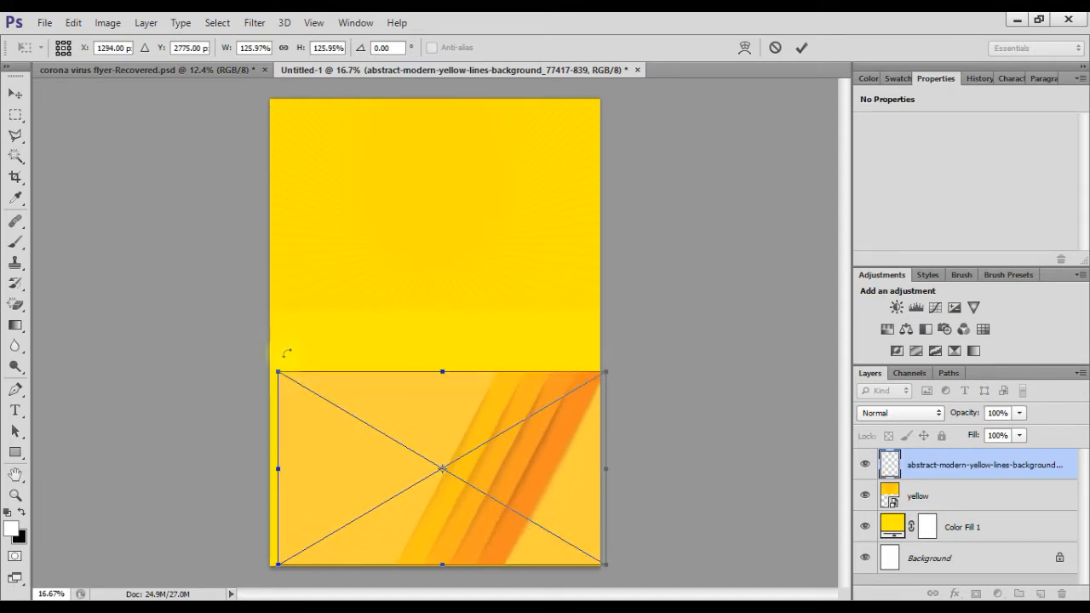
{"action": "key", "text": "Return"}
Set the yellow lines layer's opacity to 50%
{"action": "left_click", "coordinate": [996, 413]}
{"action": "type", "text": "50"}
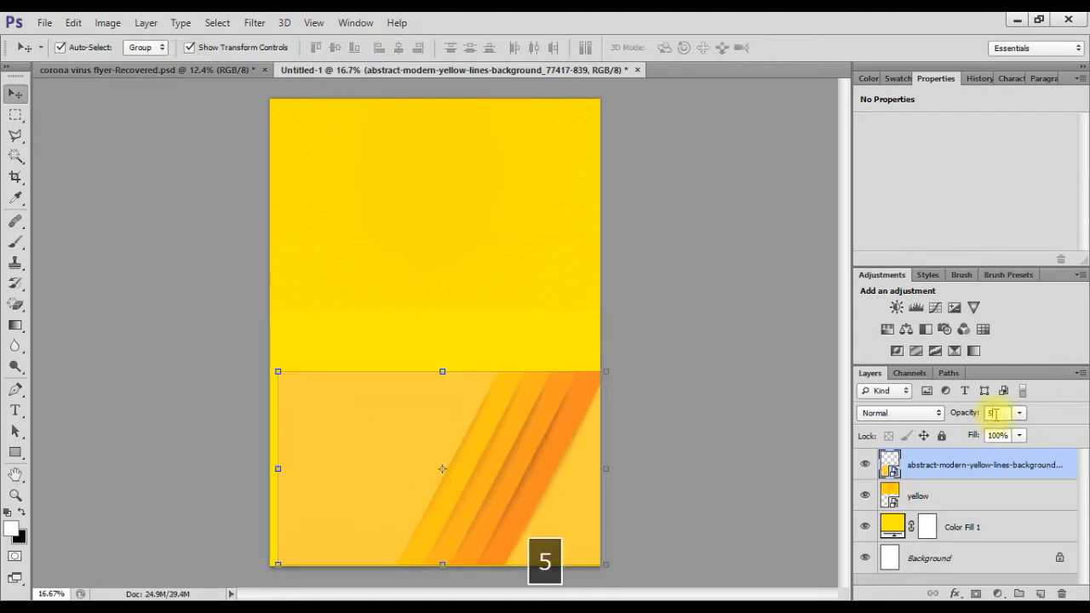
{"action": "key", "text": "Return"}
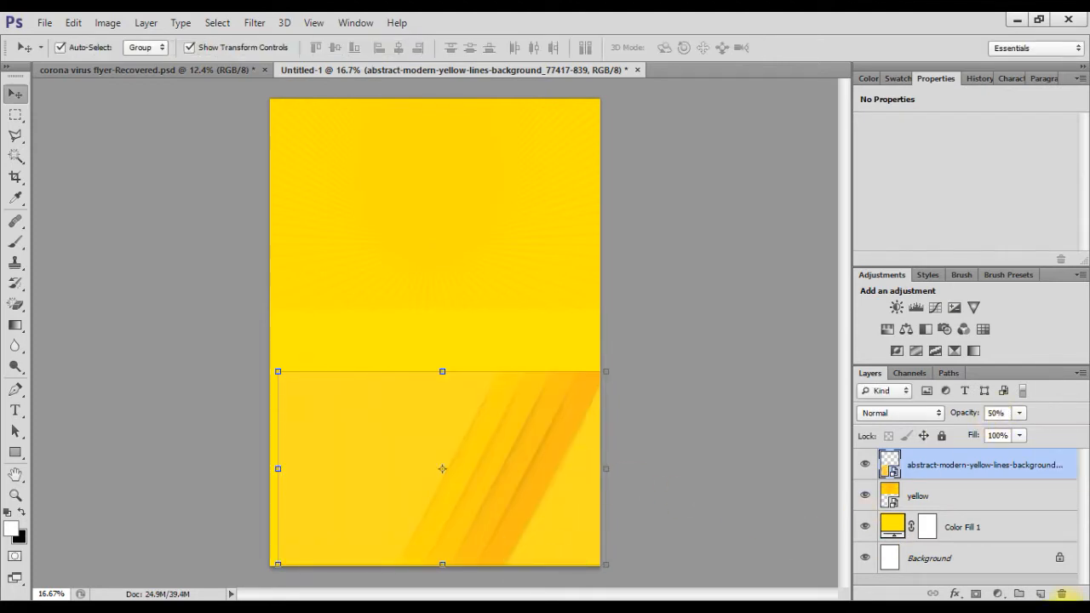
Mask the yellow lines layer and paint out the plain areas around the diagonal stripes with a smaller, softer black brush
{"action": "left_click", "coordinate": [978, 593]}
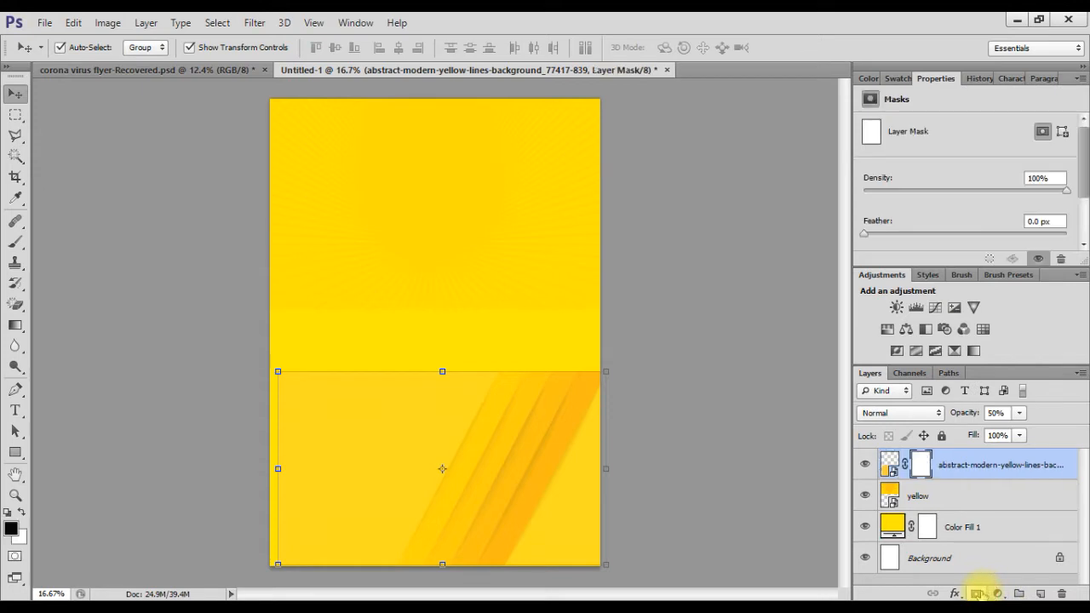
{"action": "key", "text": "b"}
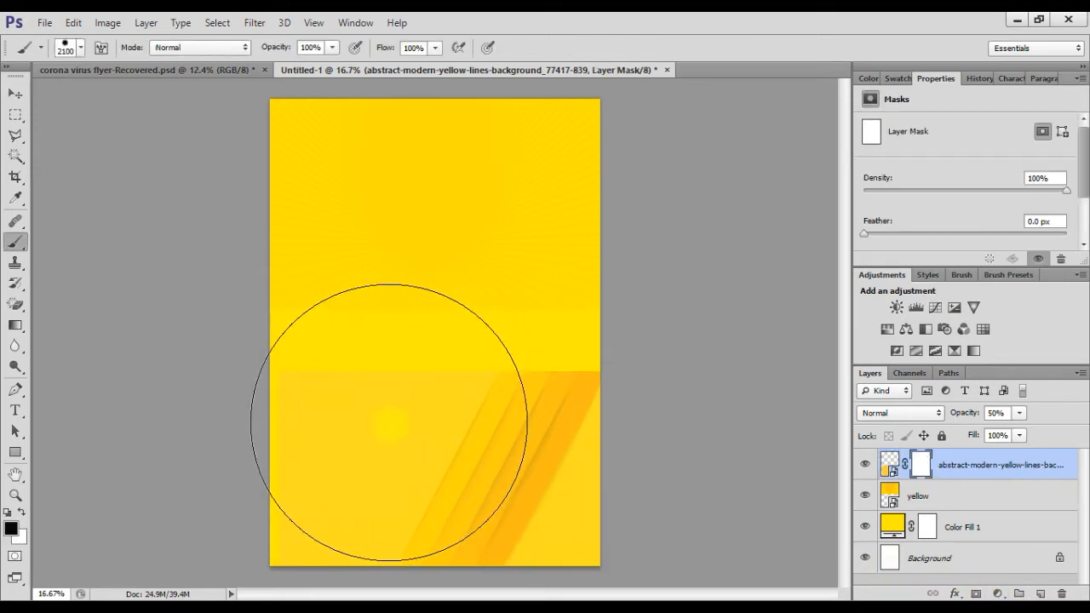
{"action": "key", "text": "shift+bracketleft"}
{"action": "key", "text": "bracketleft"}
{"action": "key", "text": "bracketleft"}
{"action": "key", "text": "bracketleft"}
{"action": "key", "text": "bracketleft"}
{"action": "key", "text": "bracketleft"}
{"action": "key", "text": "bracketleft"}
{"action": "key", "text": "bracketleft"}
{"action": "key", "text": "bracketleft"}
{"action": "key", "text": "bracketleft"}
{"action": "key", "text": "bracketleft"}
{"action": "key", "text": "bracketleft"}
{"action": "key", "text": "bracketleft"}
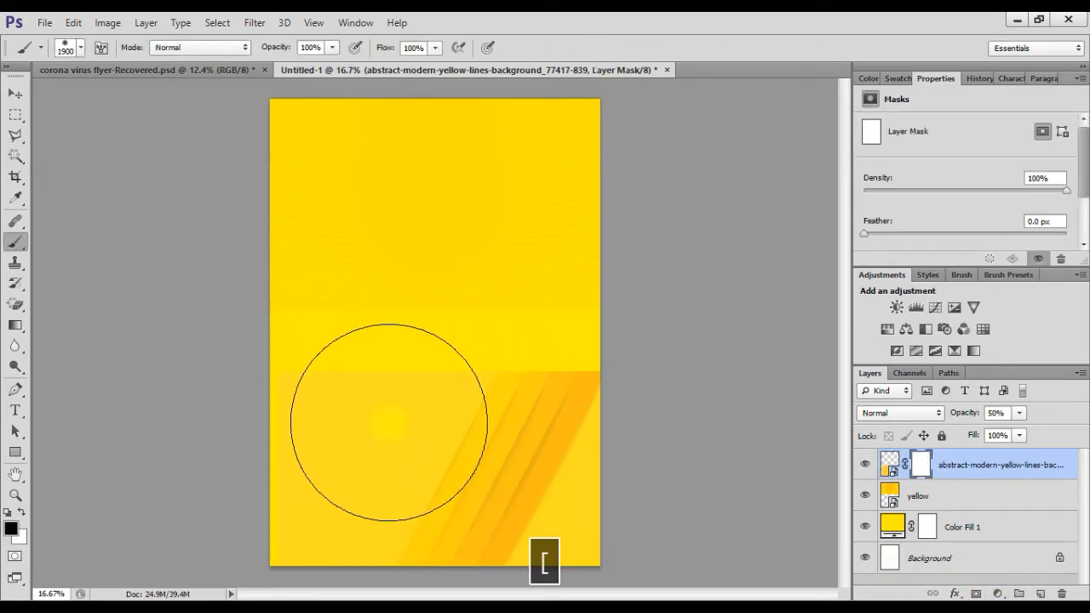
{"action": "key", "text": "bracketleft"}
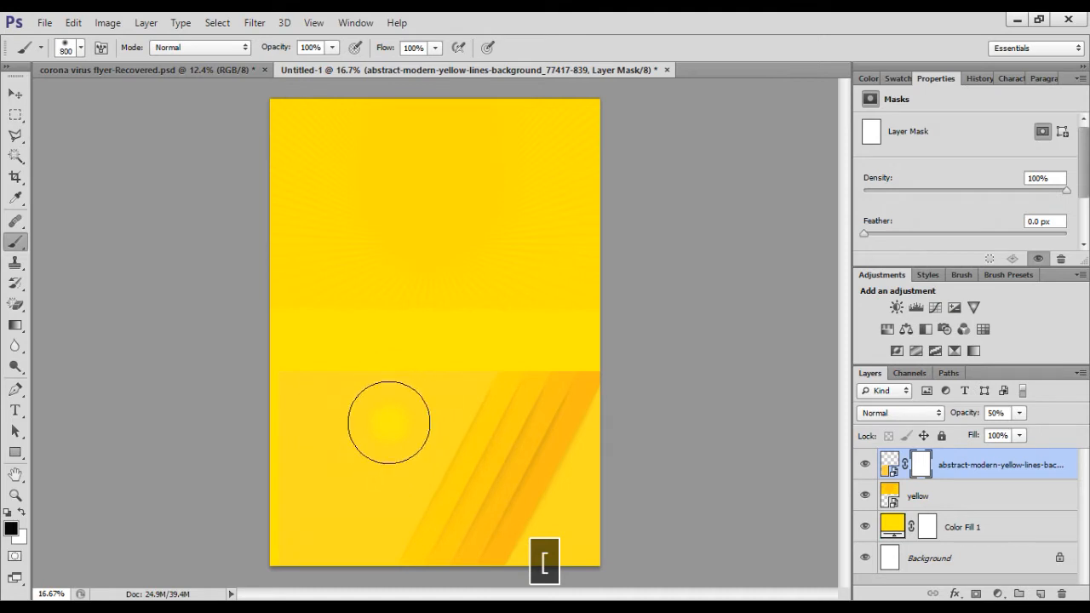
{"action": "left_click_drag", "start_coordinate": [219, 525], "coordinate": [441, 363]}
{"action": "mouse_move", "coordinate": [329, 547]}
{"action": "left_mouse_down"}
{"action": "mouse_move", "coordinate": [351, 565]}
{"action": "mouse_move", "coordinate": [398, 487]}
{"action": "left_mouse_up"}
{"action": "mouse_move", "coordinate": [642, 458]}
{"action": "left_mouse_down"}
{"action": "mouse_move", "coordinate": [563, 557]}
{"action": "mouse_move", "coordinate": [664, 514]}
{"action": "left_mouse_up"}
Nudge the masked stripes image slightly to the right, then deselect it
{"action": "key", "text": "v"}
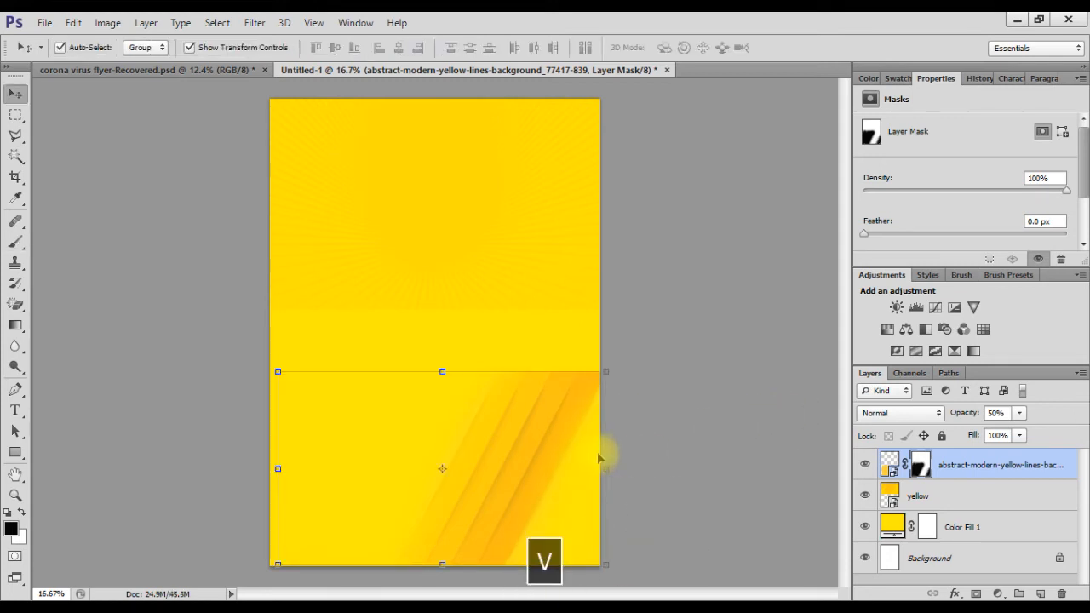
{"action": "key", "text": "Right"}
{"action": "key", "text": "Right"}
{"action": "key", "text": "Right"}
{"action": "key", "text": "Right"}
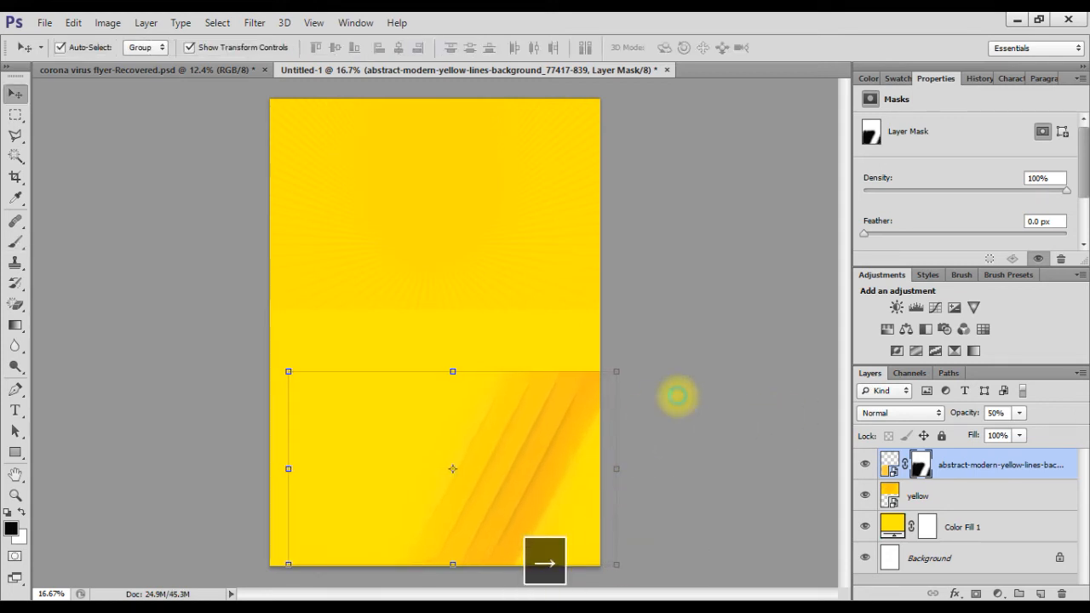
{"action": "left_click", "coordinate": [706, 382]}
Place the abstract bright yellow polygonal image in the page's lower-left corner, extending past the left edge
{"action": "key", "text": "alt+Tab"}
{"action": "left_click_drag", "start_coordinate": [549, 392], "coordinate": [793, 364]}
{"action": "left_click_drag", "start_coordinate": [468, 365], "coordinate": [558, 471]}
{"action": "left_click_drag", "start_coordinate": [520, 332], "coordinate": [378, 447]}
{"action": "key", "text": "Return"}
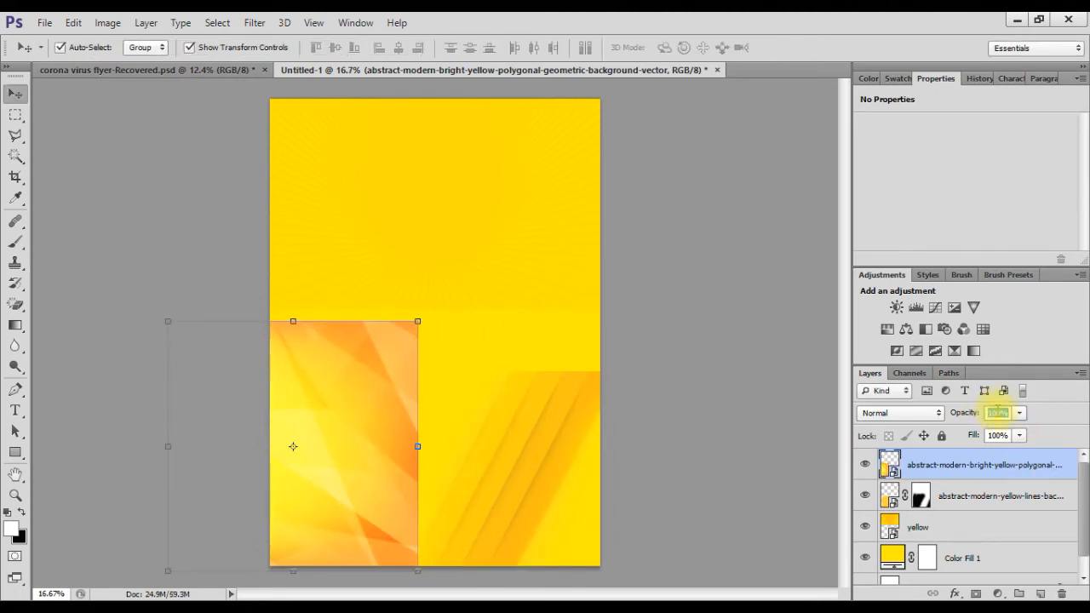
Set the polygonal image layer's opacity to 72% and its fill to 56%, then deselect it
{"action": "type", "text": "72"}
{"action": "key", "text": "Return"}
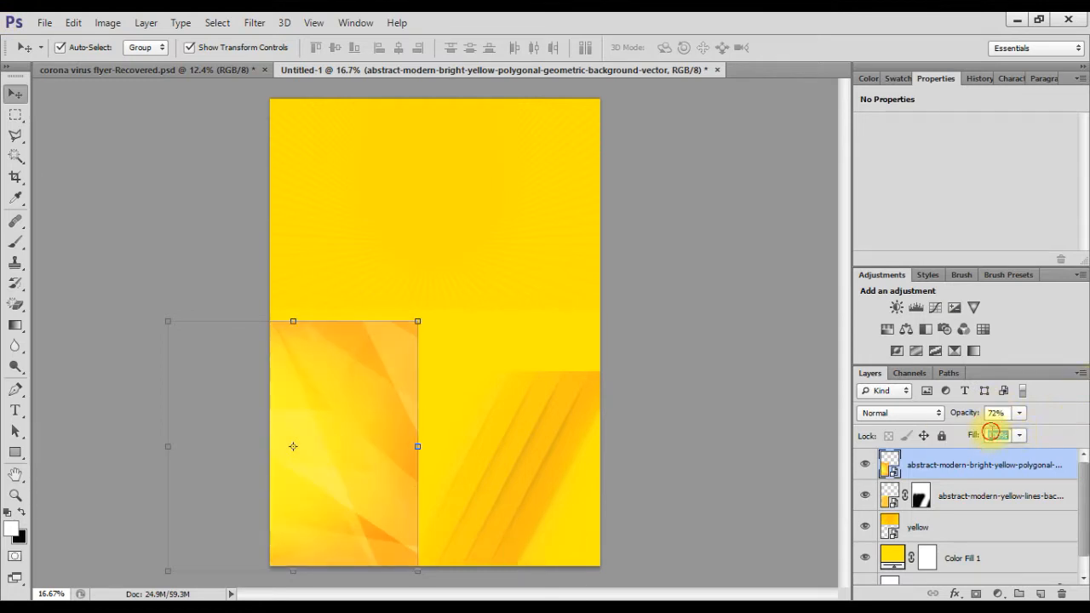
{"action": "type", "text": "56"}
{"action": "key", "text": "Return"}
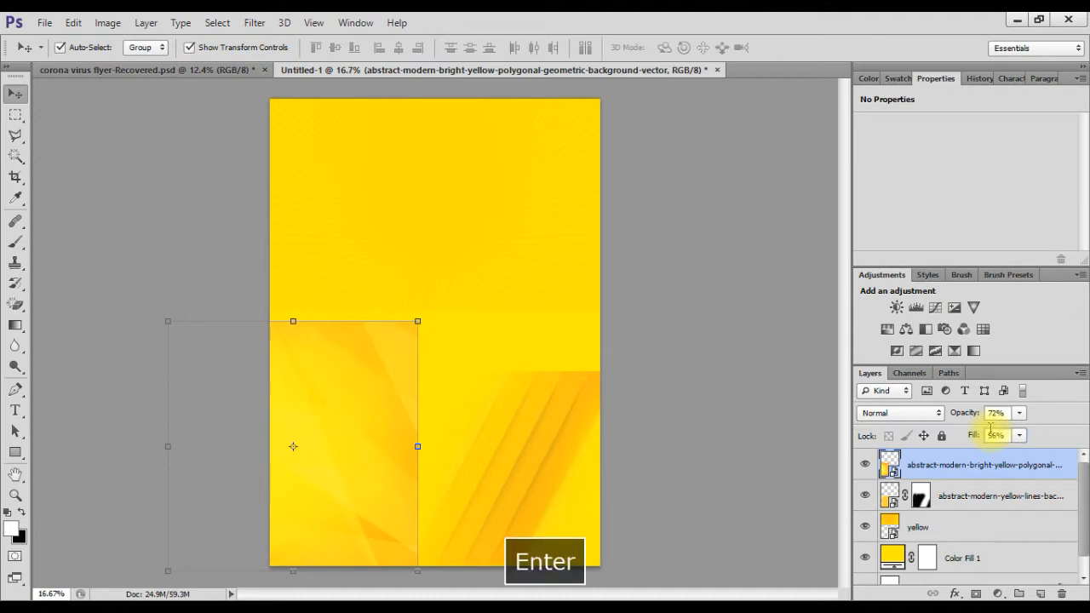
{"action": "key", "text": "Return"}
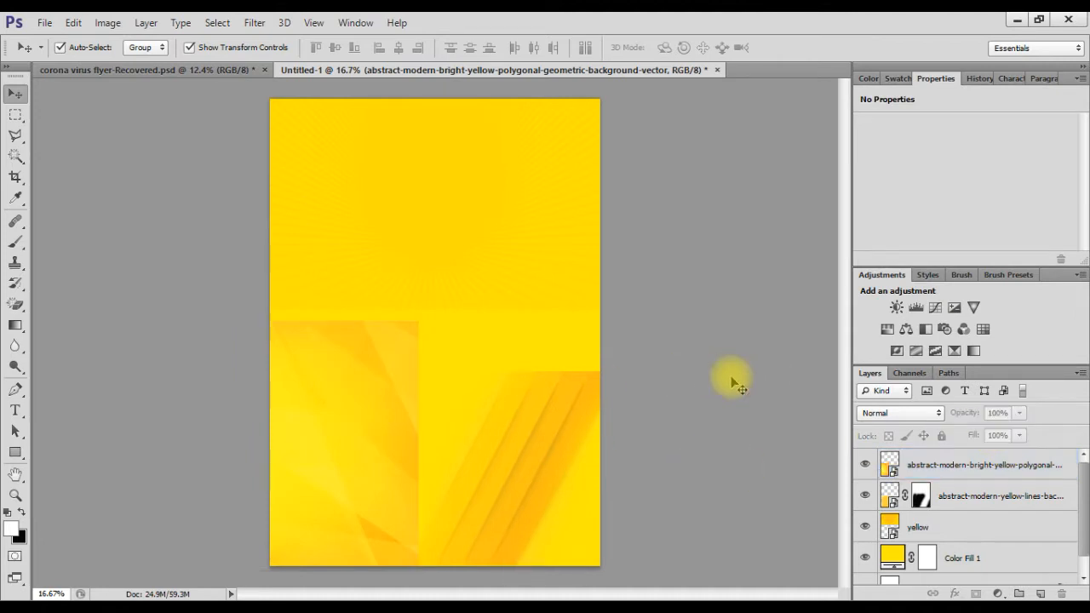
Enlarge the diagonal stripes image to about 123%, extending it past the page's right edge
{"action": "left_click", "coordinate": [556, 409]}
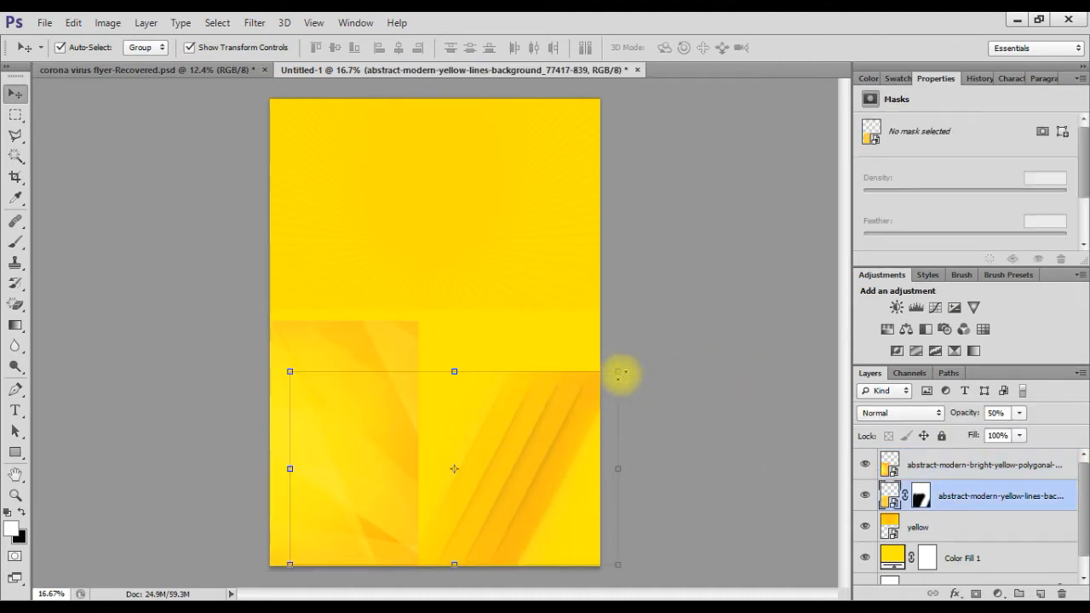
{"action": "left_click_drag", "start_coordinate": [621, 373], "coordinate": [565, 398]}
{"action": "left_click", "coordinate": [768, 304]}
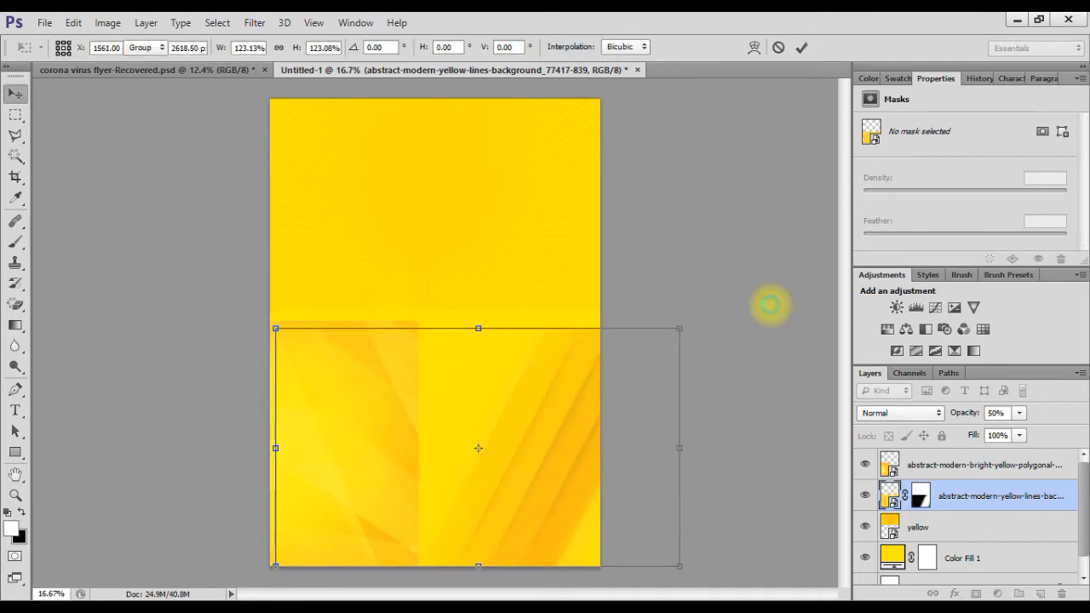
Enlarge the polygonal image slightly and reposition it to cover the page's lower-left corner
{"action": "left_click", "coordinate": [391, 485]}
{"action": "left_click", "coordinate": [417, 572]}
{"action": "left_click_drag", "start_coordinate": [418, 572], "coordinate": [432, 586]}
{"action": "left_click_drag", "start_coordinate": [387, 494], "coordinate": [401, 492]}
{"action": "key", "text": "Return"}
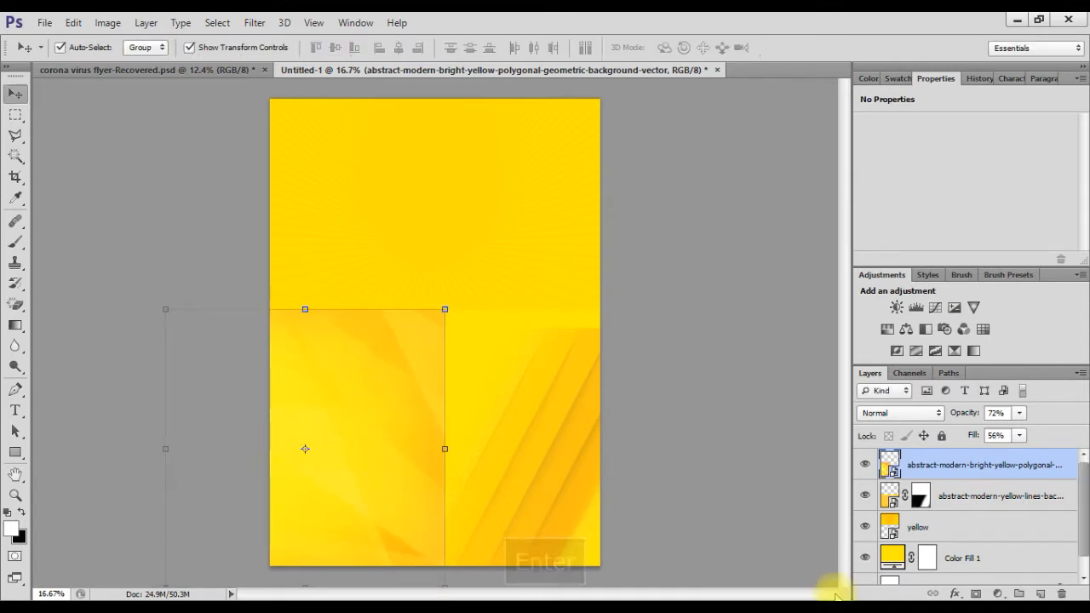
Mask the polygonal image layer and paint out its upper and right edges with a soft black brush, then deselect it
{"action": "left_click", "coordinate": [975, 593]}
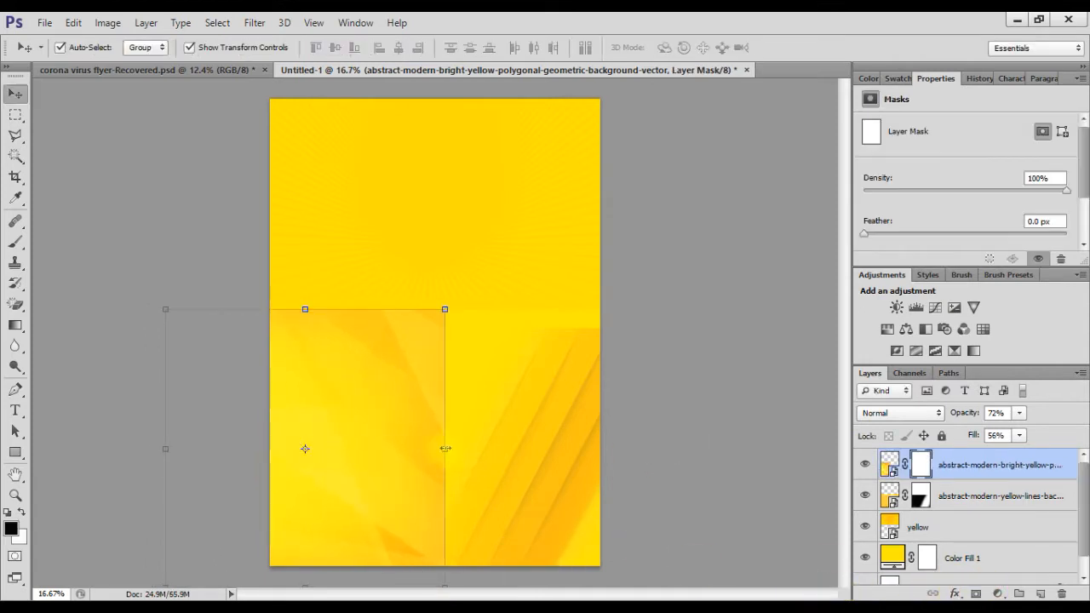
{"action": "key", "text": "b"}
{"action": "mouse_move", "coordinate": [316, 311]}
{"action": "left_mouse_down"}
{"action": "mouse_move", "coordinate": [281, 313]}
{"action": "mouse_move", "coordinate": [422, 309]}
{"action": "mouse_move", "coordinate": [449, 335]}
{"action": "left_mouse_up"}
{"action": "mouse_move", "coordinate": [461, 418]}
{"action": "left_mouse_down"}
{"action": "mouse_move", "coordinate": [476, 517]}
{"action": "mouse_move", "coordinate": [467, 579]}
{"action": "mouse_move", "coordinate": [440, 588]}
{"action": "left_mouse_up"}
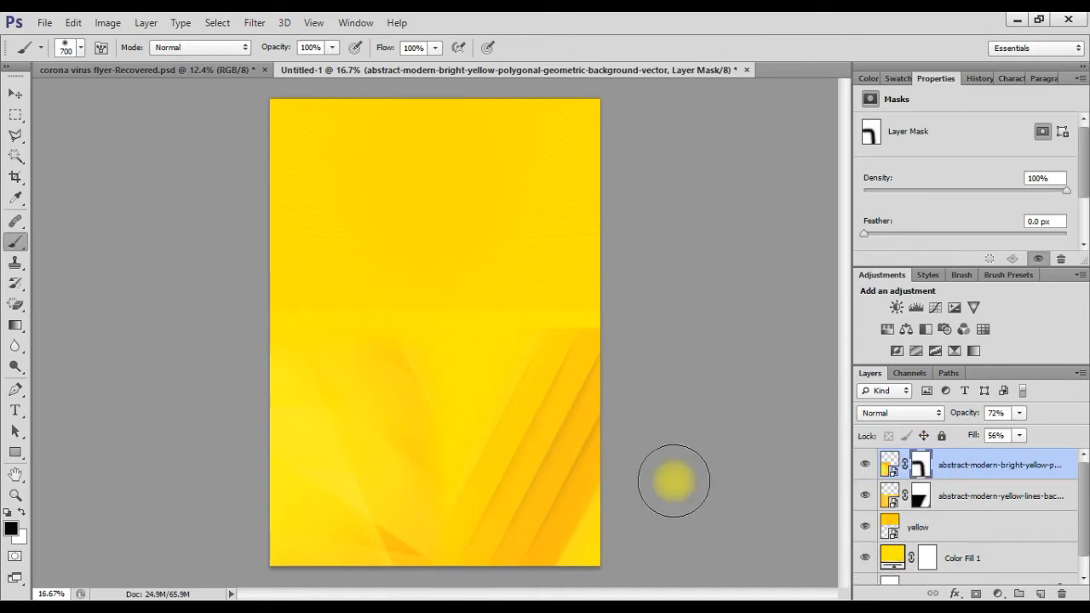
{"action": "key", "text": "v"}
{"action": "left_click", "coordinate": [724, 389]}
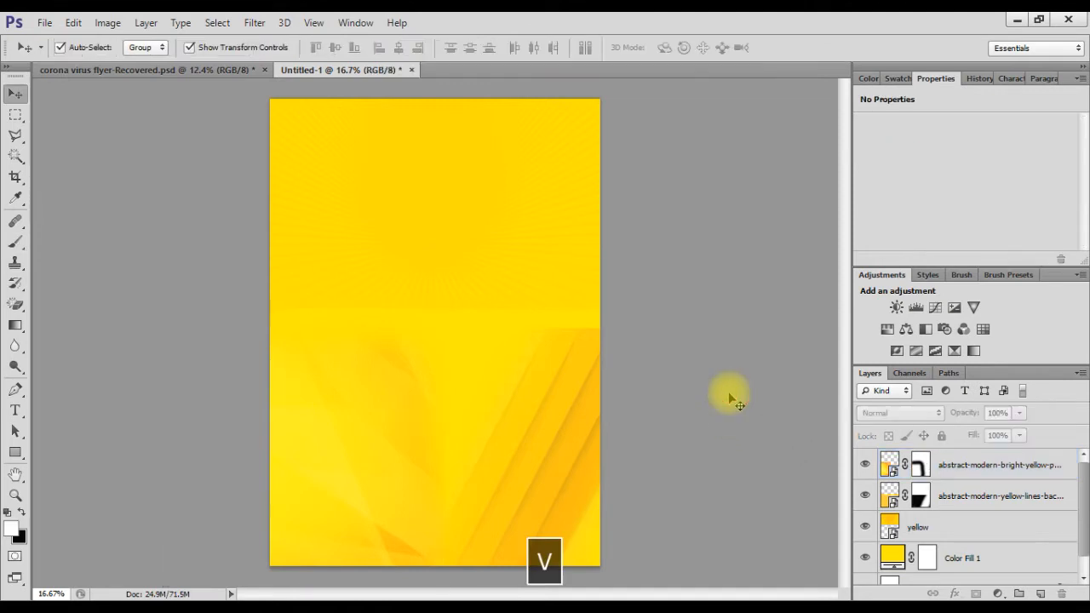
Add a new layer and paint a soft white glow in the page's upper centre with a 1600 px brush at 0% hardness
{"action": "left_click", "coordinate": [1040, 591]}
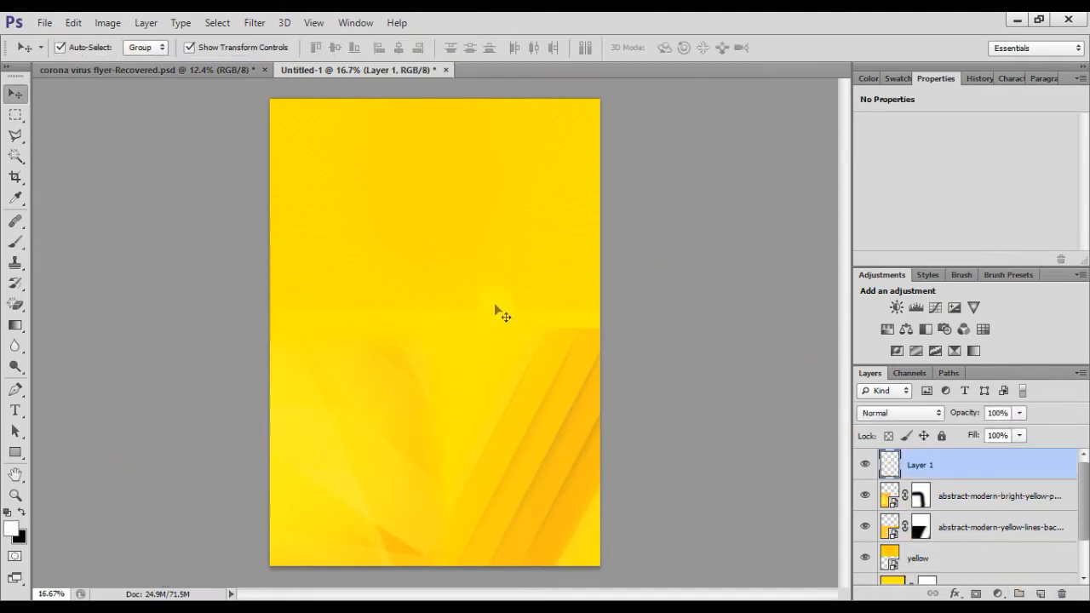
{"action": "key", "text": "b"}
{"action": "key", "text": "bracketright"}
{"action": "key", "text": "bracketright"}
{"action": "key", "text": "bracketright"}
{"action": "key", "text": "bracketright"}
{"action": "key", "text": "bracketright"}
{"action": "key", "text": "bracketright"}
{"action": "key", "text": "bracketright"}
{"action": "key", "text": "bracketright"}
{"action": "key", "text": "bracketright"}
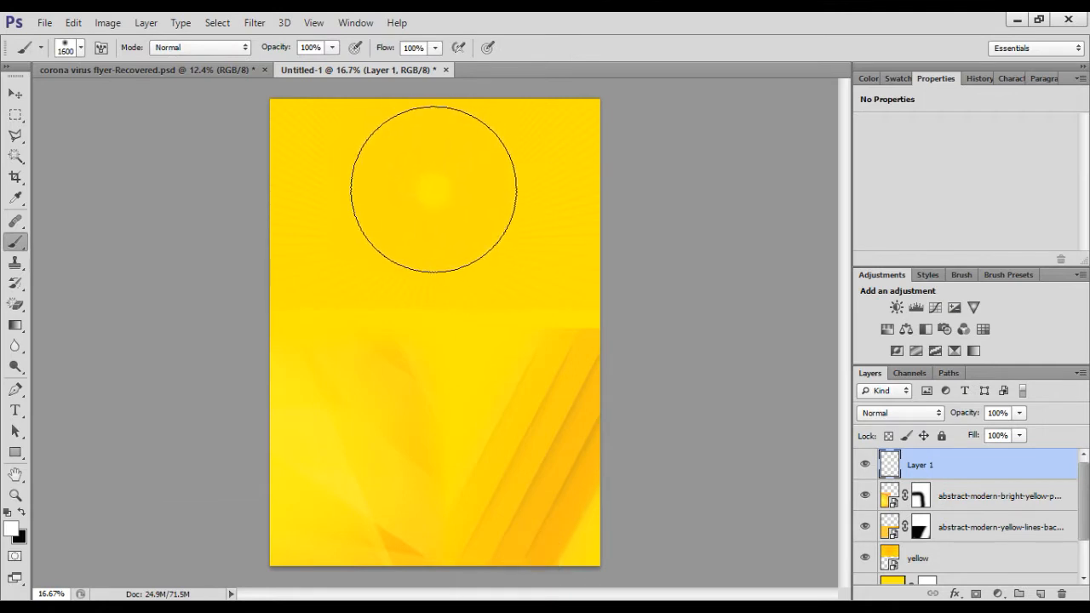
{"action": "right_click", "coordinate": [431, 188]}
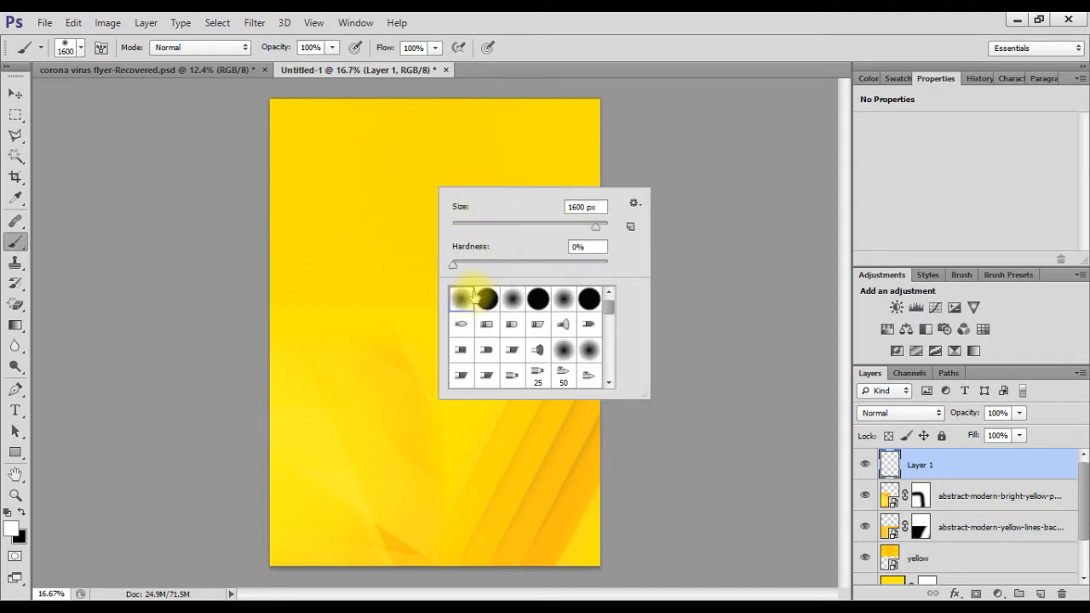
{"action": "key", "text": "Return"}
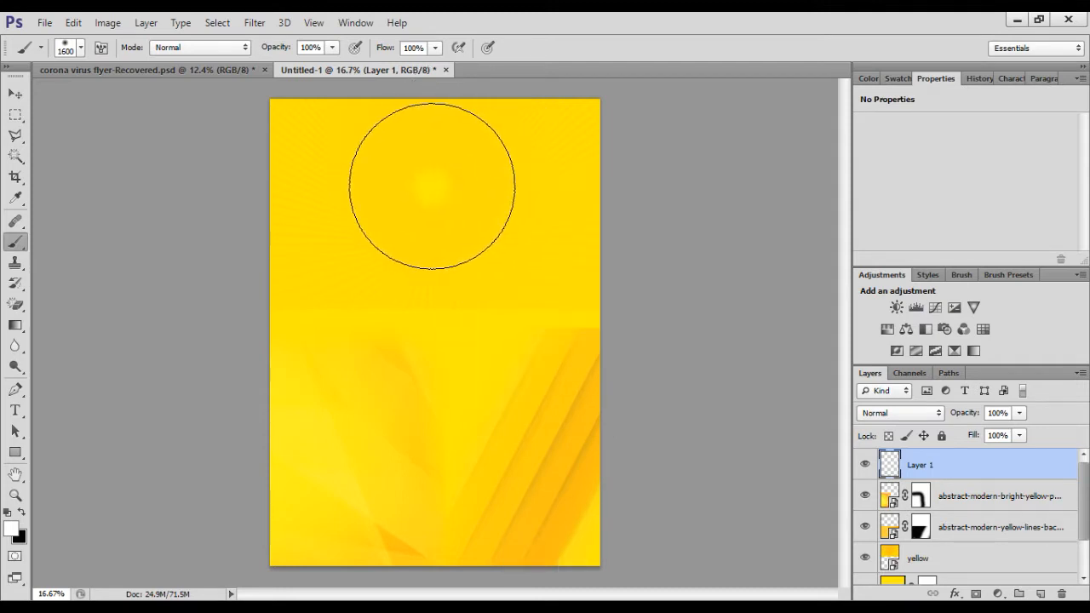
{"action": "left_click", "coordinate": [432, 188]}
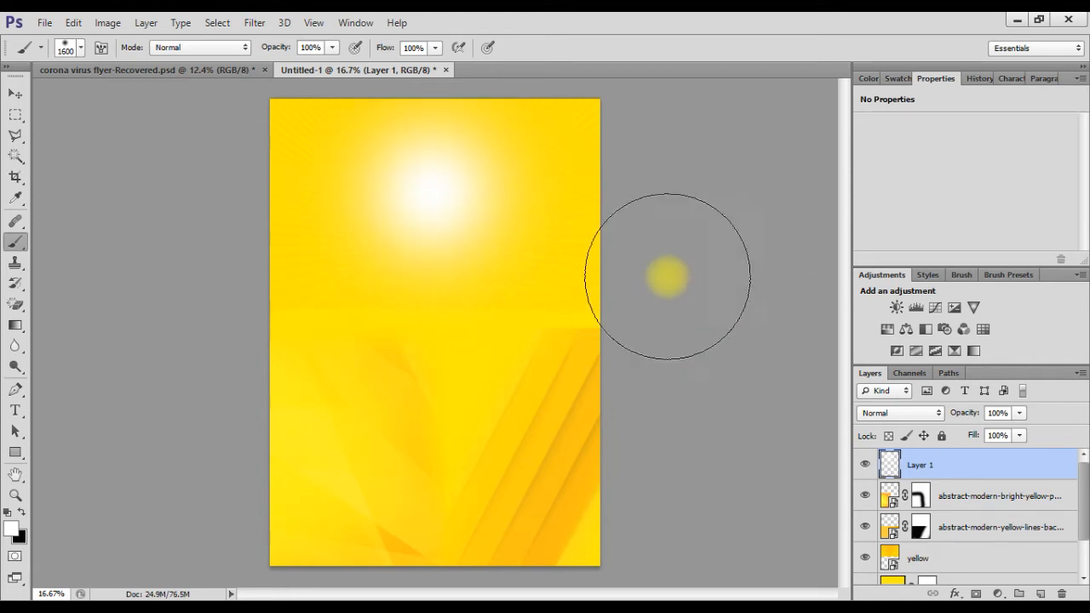
Centre the white glow horizontally on the page and enlarge it slightly, then deselect it
{"action": "key", "text": "v"}
{"action": "key", "text": "ctrl+a"}
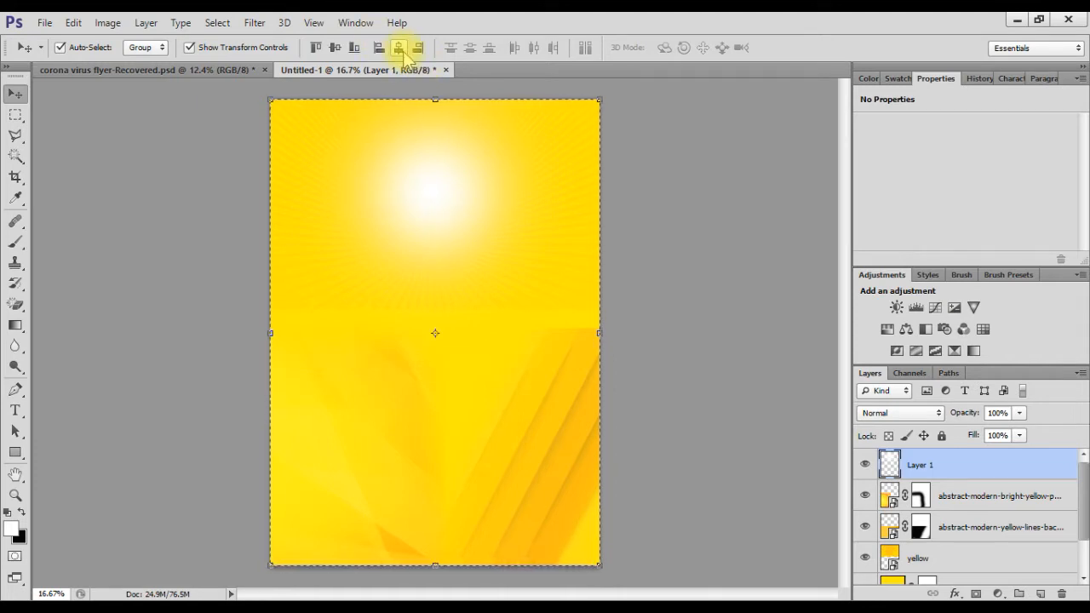
{"action": "key", "text": "ctrl+d"}
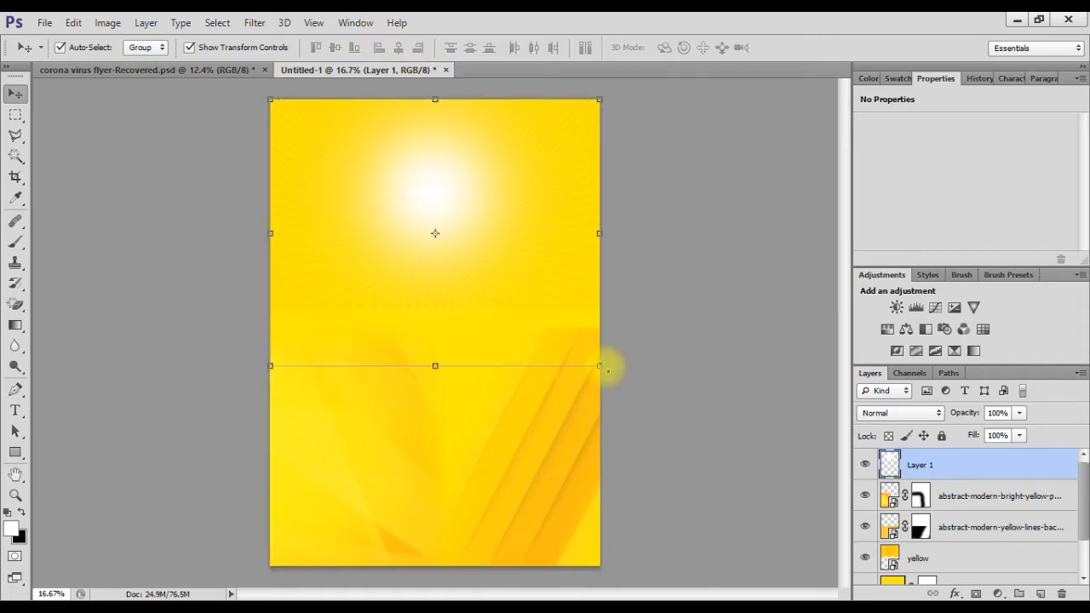
{"action": "left_click_drag", "start_coordinate": [601, 366], "coordinate": [616, 375]}
{"action": "key", "text": "Return"}
{"action": "left_click", "coordinate": [673, 241]}
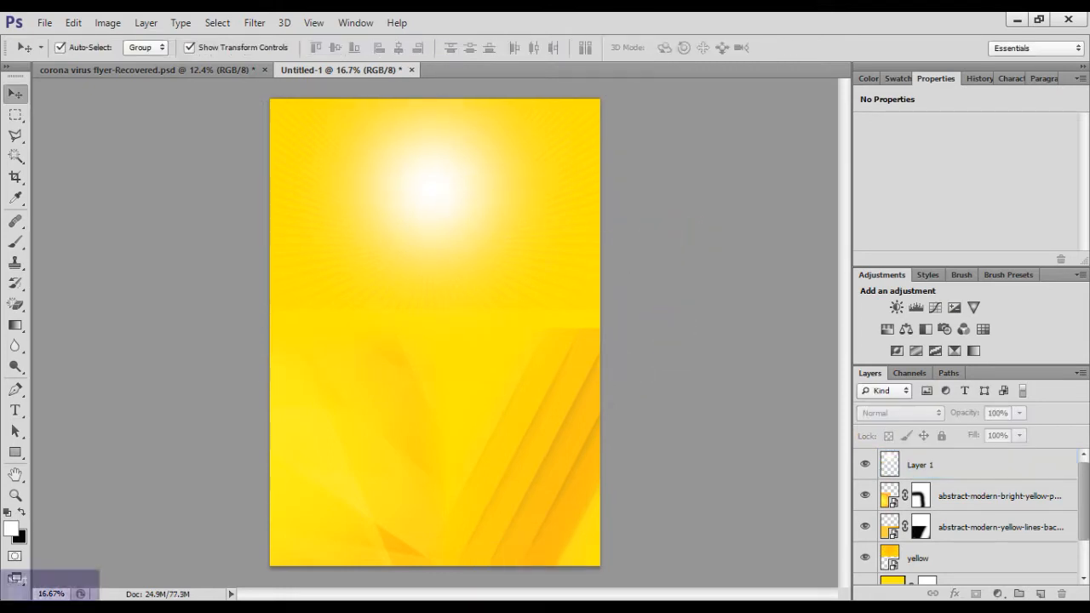
Place the shutterstock_244936456 blue virus image from the image folder in the page's lower-left corner
{"action": "left_click", "coordinate": [24, 610]}
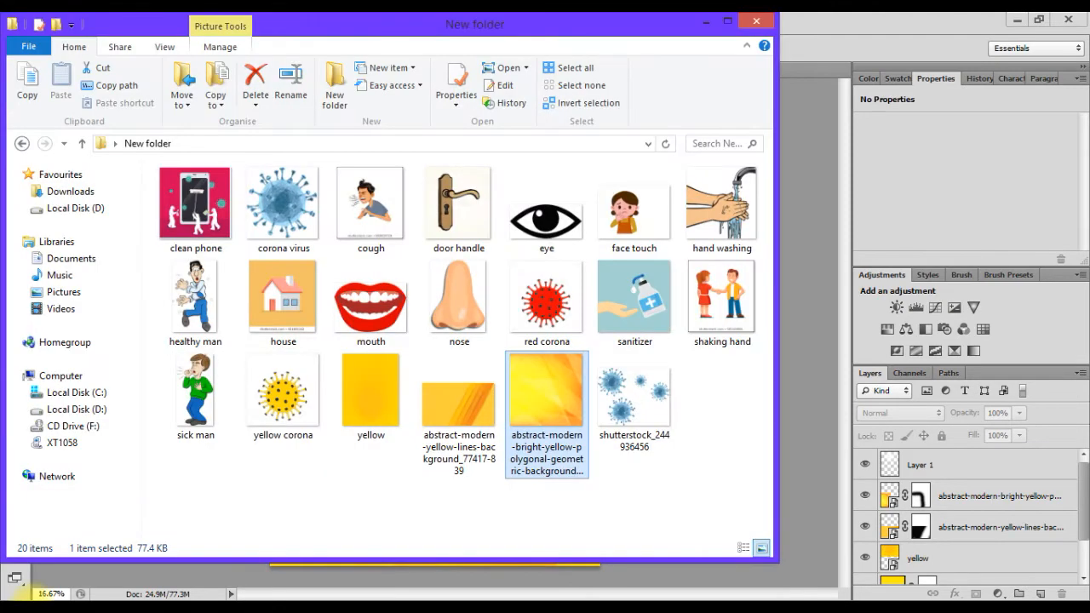
{"action": "left_click", "coordinate": [283, 392]}
{"action": "left_click", "coordinate": [645, 398]}
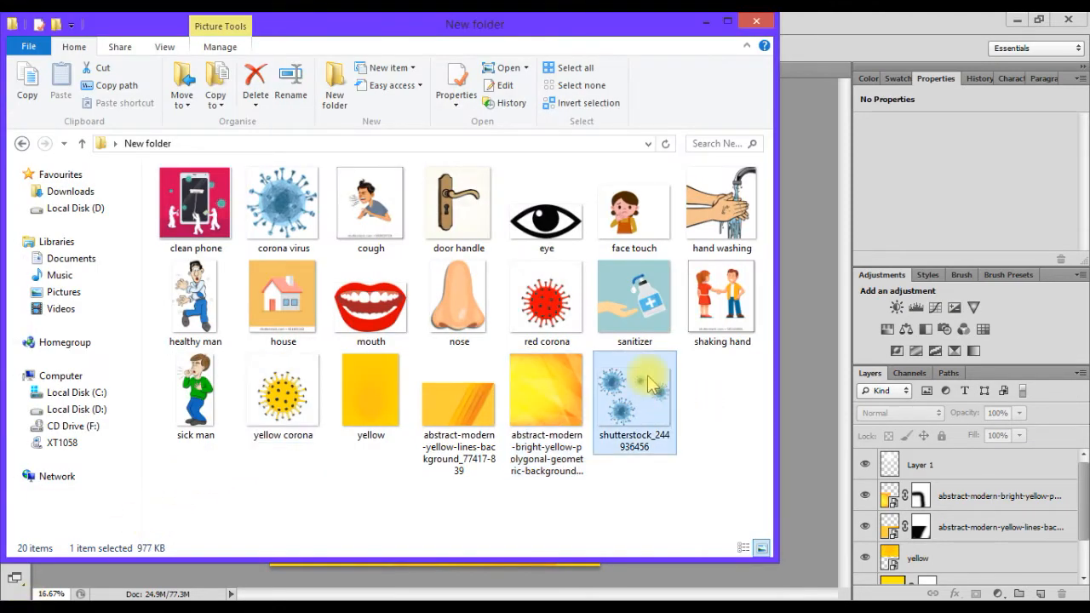
{"action": "left_click", "coordinate": [816, 464]}
{"action": "key", "text": "space"}
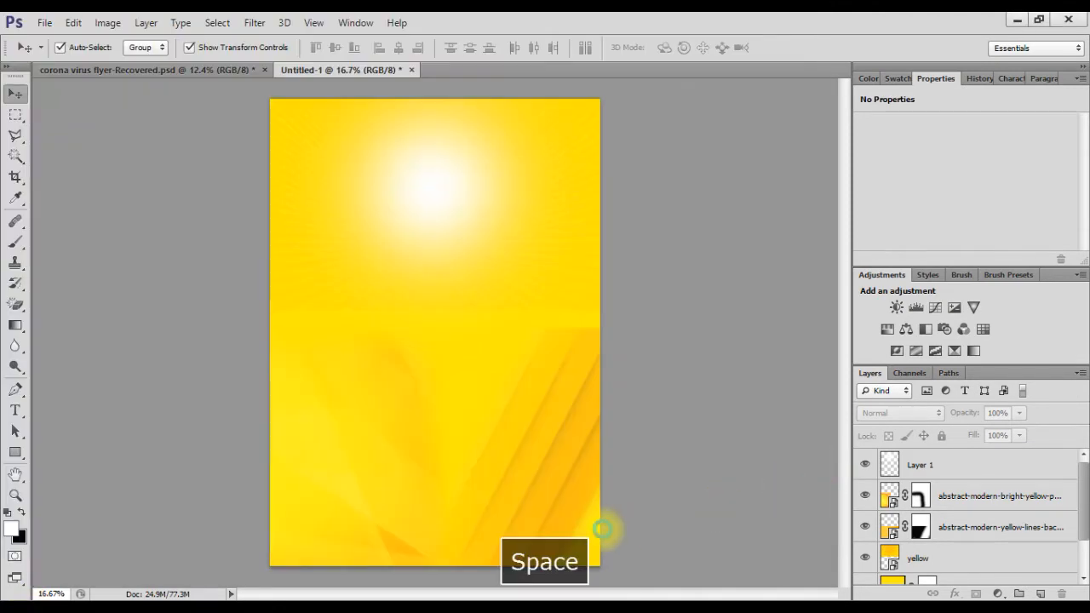
{"action": "left_click_drag", "start_coordinate": [394, 401], "coordinate": [341, 537]}
{"action": "key", "text": "Return"}
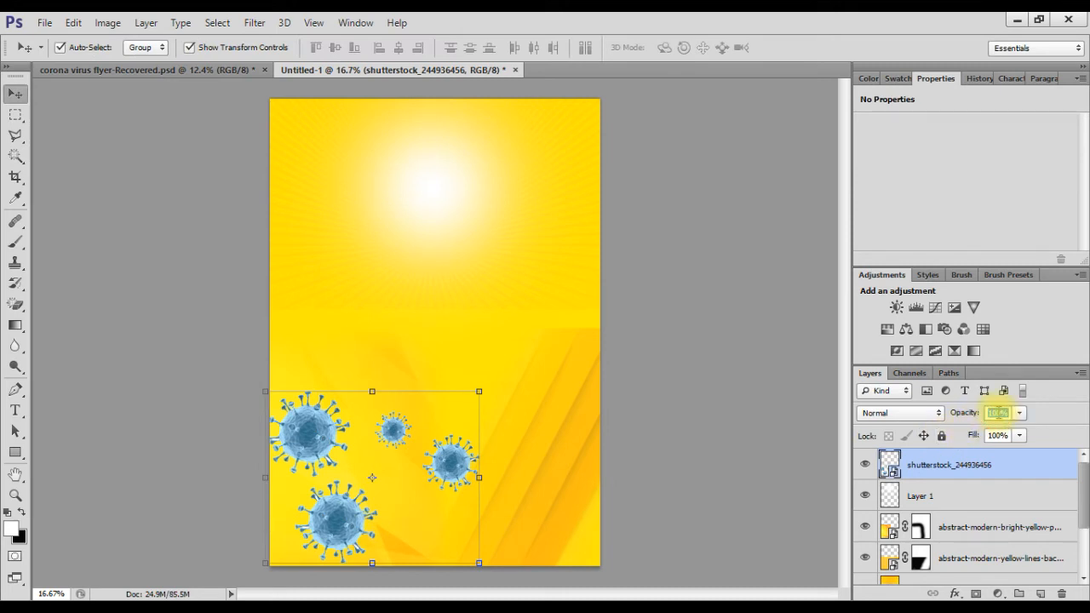
Set the virus image's opacity to 10% and clip a Color Balance adjustment with midtones Yellow–Blue at +100 to it
{"action": "type", "text": "10"}
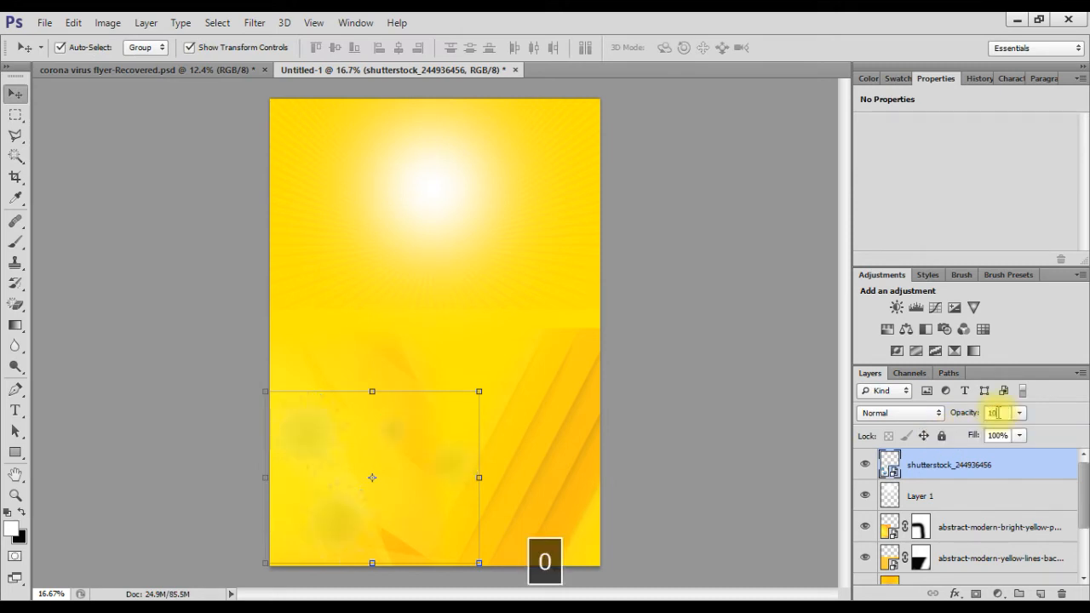
{"action": "key", "text": "Return"}
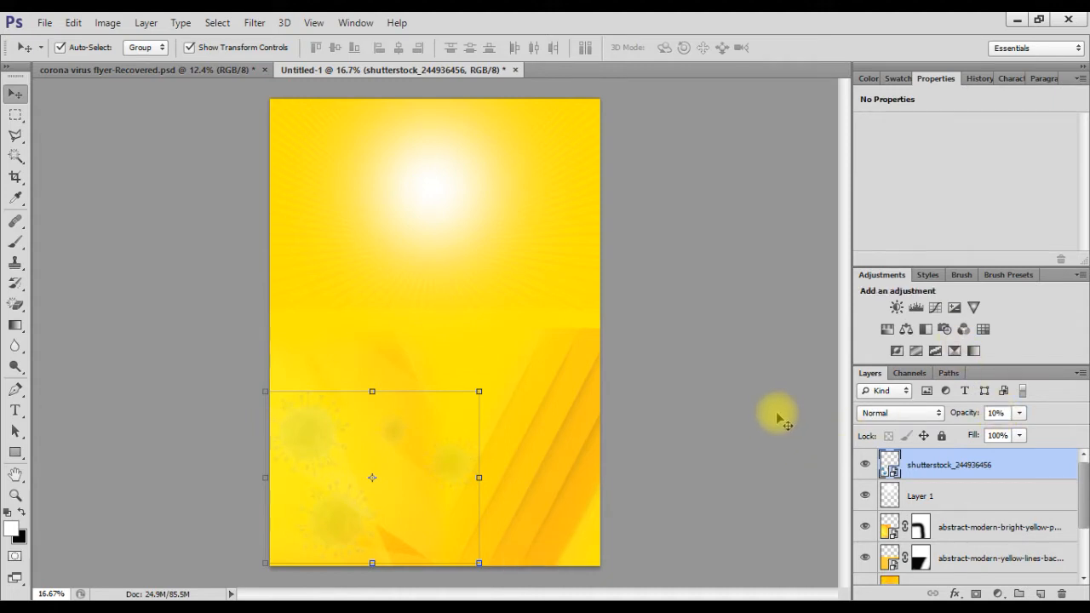
{"action": "left_click", "coordinate": [902, 331]}
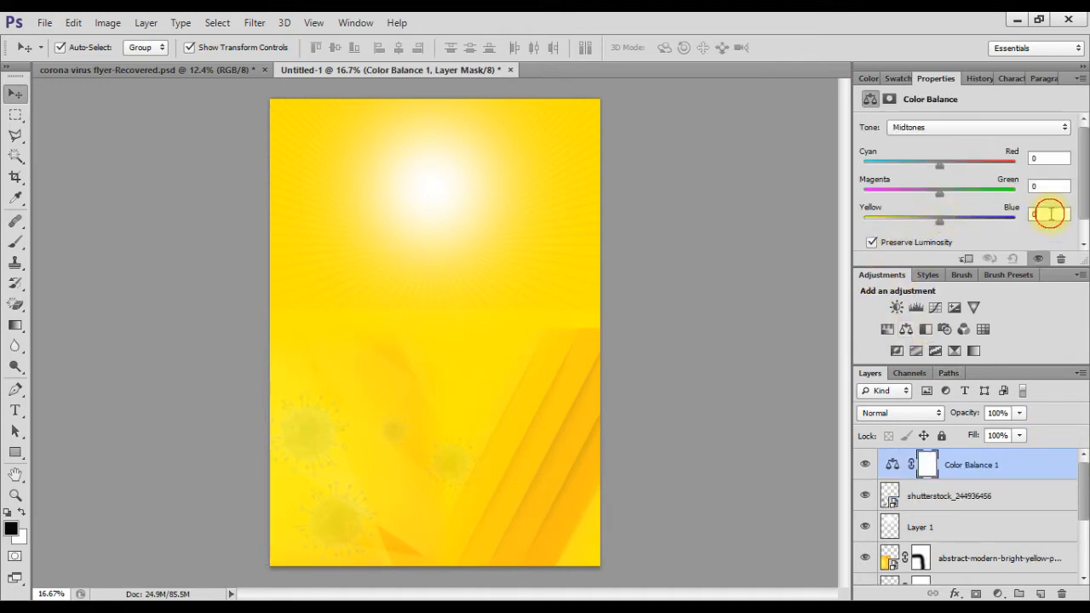
{"action": "type", "text": "+100"}
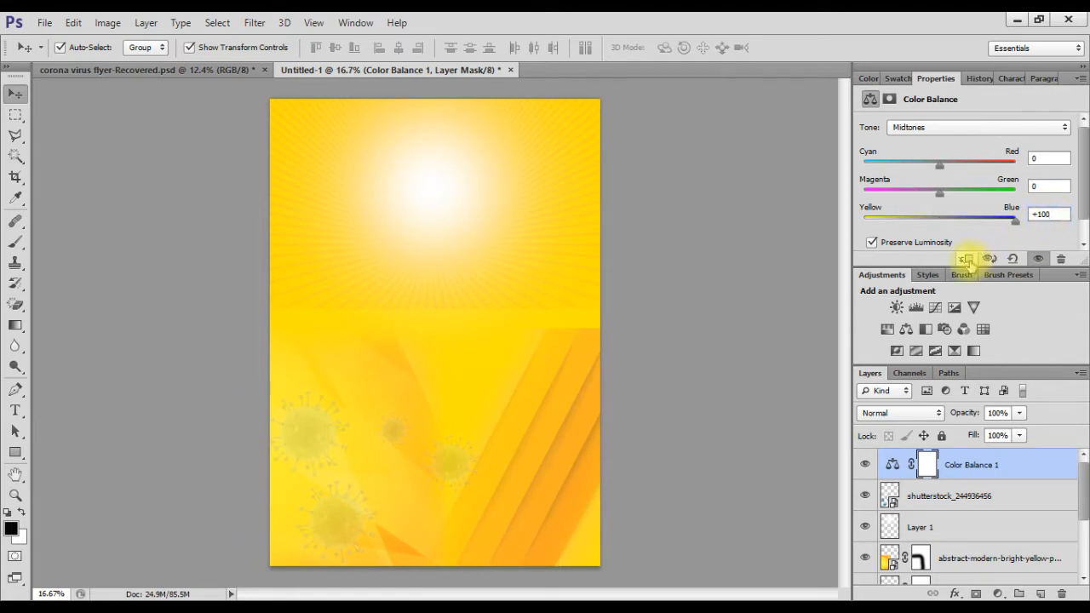
{"action": "left_click", "coordinate": [967, 258]}
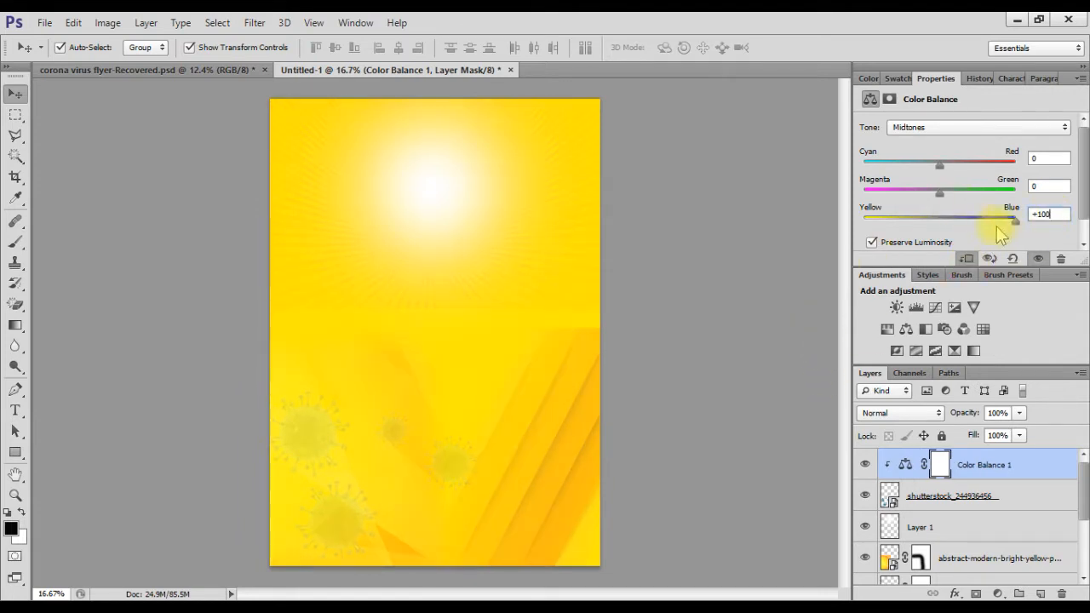
{"action": "left_click", "coordinate": [782, 284]}
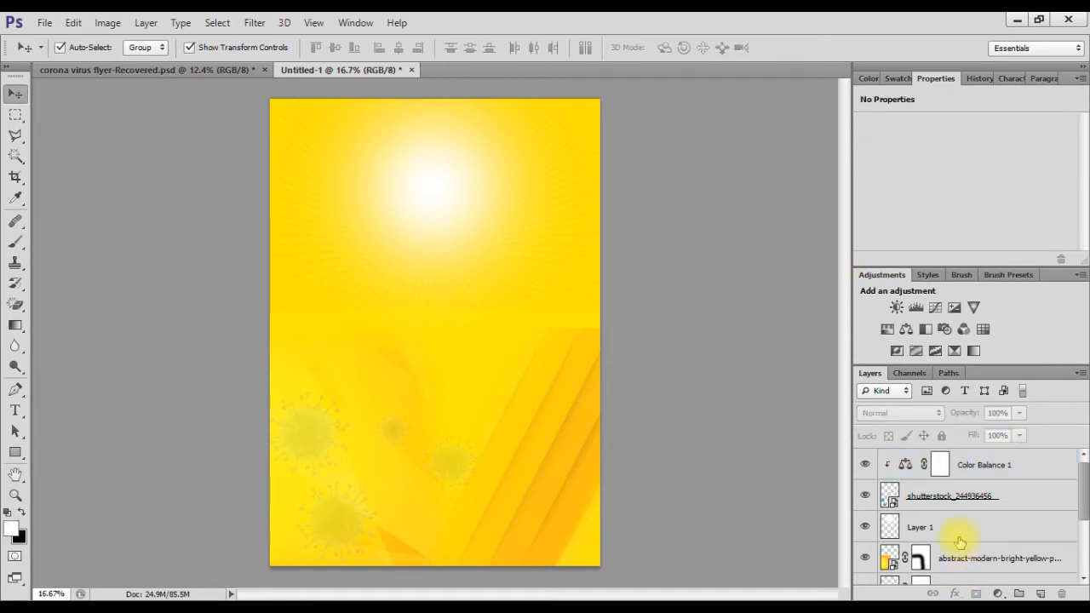
Duplicate the virus image together with its Color Balance layer, placing the copy over the page's right edge at mid-height
{"action": "left_click", "coordinate": [1013, 473]}
{"action": "left_click", "coordinate": [1022, 499], "text": "shift"}
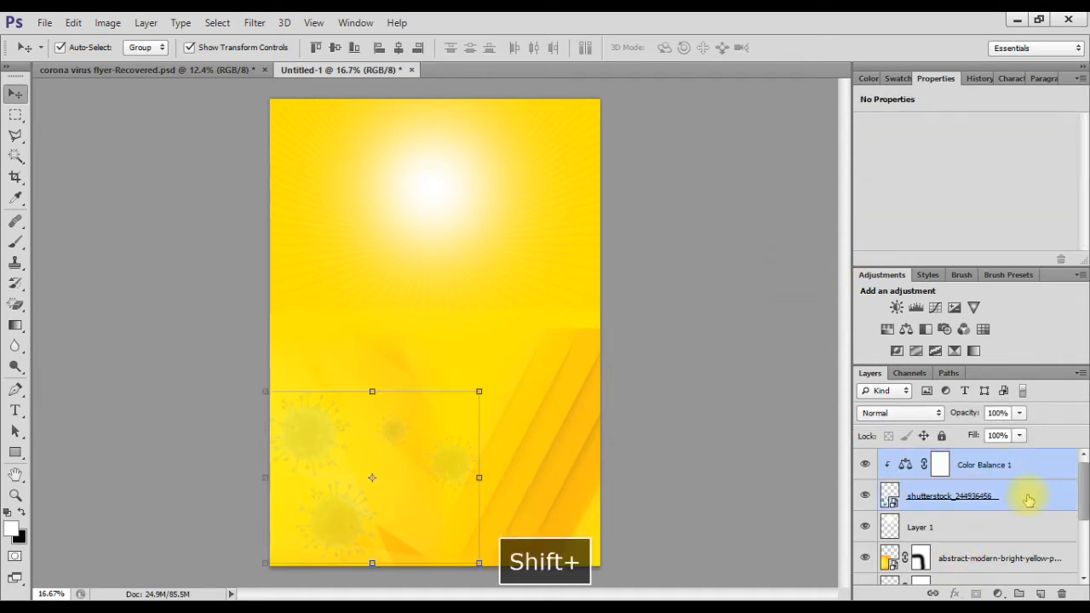
{"action": "left_click_drag", "start_coordinate": [302, 446], "coordinate": [510, 306]}
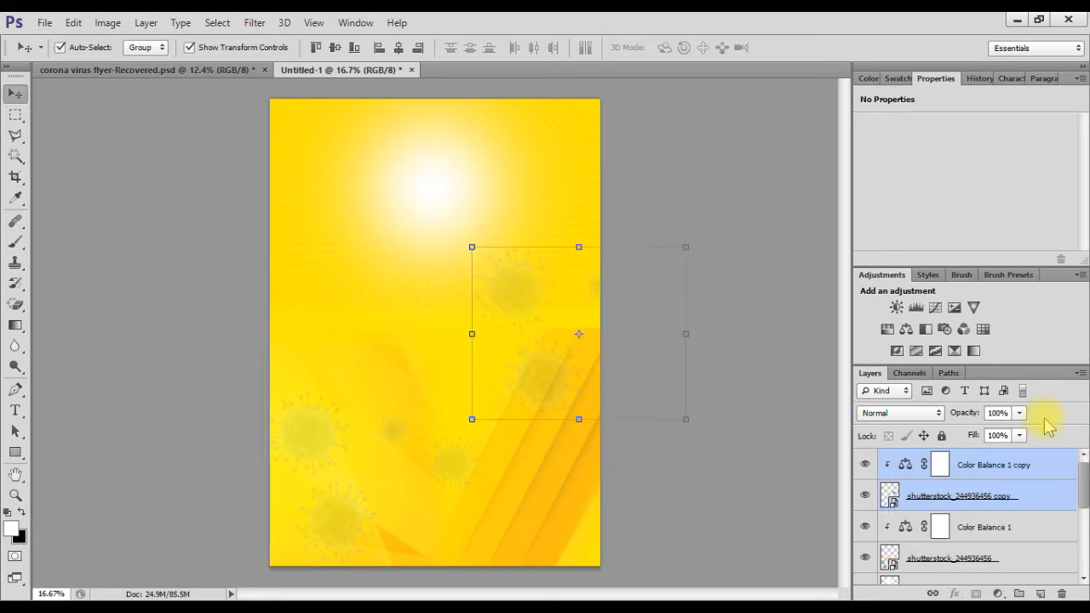
Set the copied virus image's opacity to 20% and shift it slightly down and to the right, then deselect it
{"action": "left_click", "coordinate": [1005, 500]}
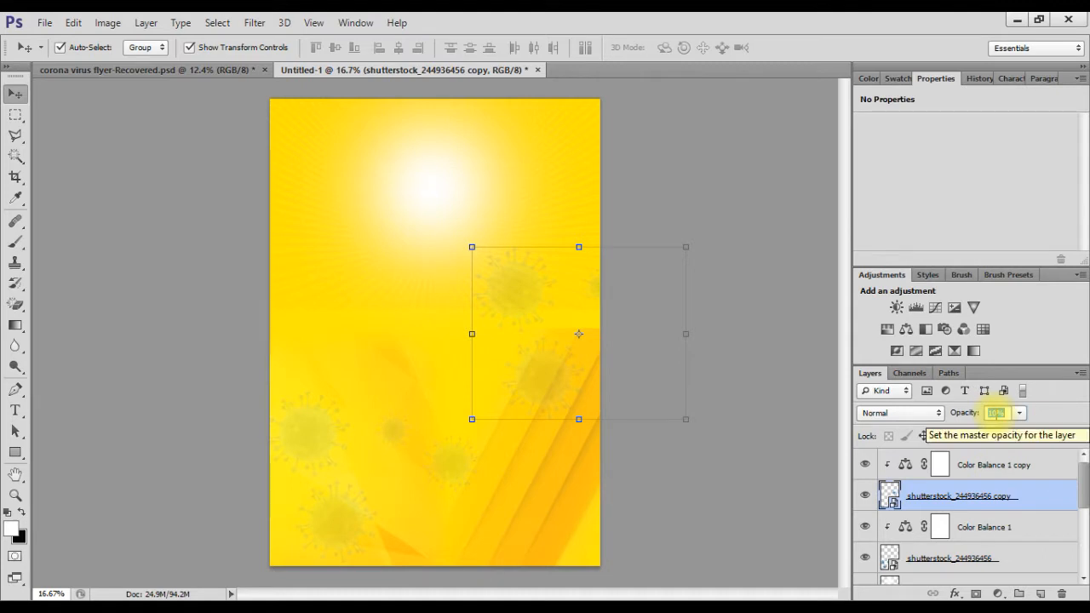
{"action": "type", "text": "20"}
{"action": "key", "text": "Return"}
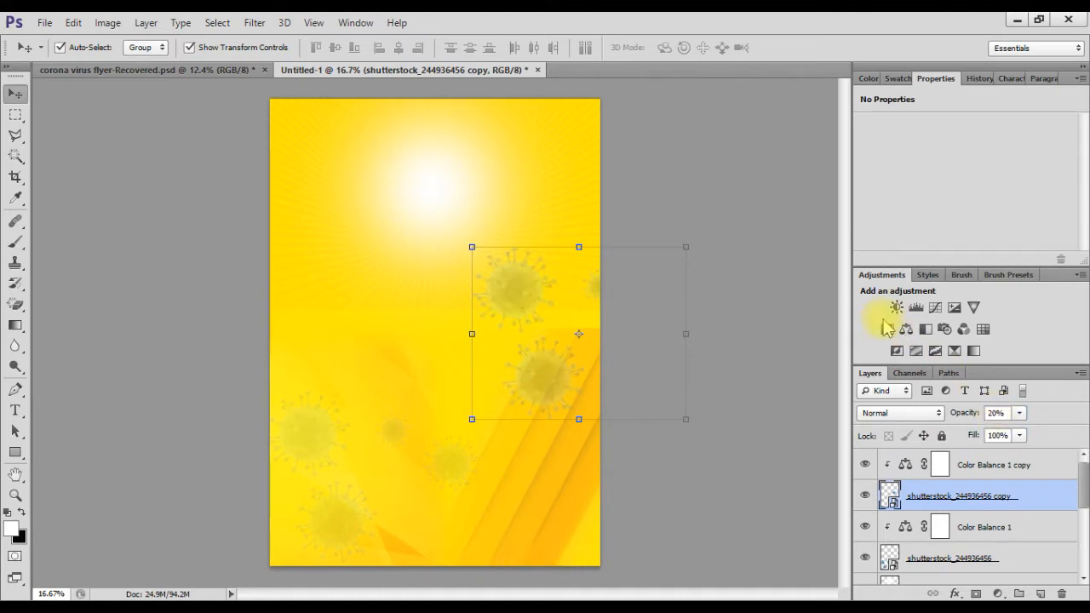
{"action": "left_click_drag", "start_coordinate": [498, 285], "coordinate": [504, 301]}
{"action": "left_click", "coordinate": [768, 314]}
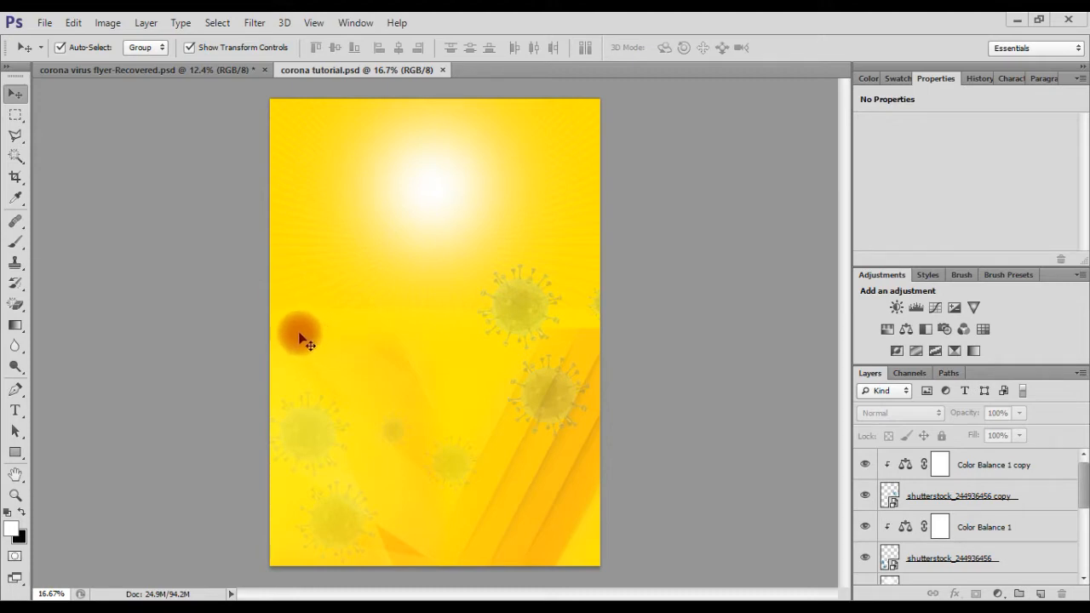
Draw a white rectangle across the middle of the page and set its size to 3790 × 1609 px
{"action": "left_click", "coordinate": [14, 454]}
{"action": "left_click_drag", "start_coordinate": [290, 267], "coordinate": [559, 389]}
{"action": "left_click", "coordinate": [355, 47]}
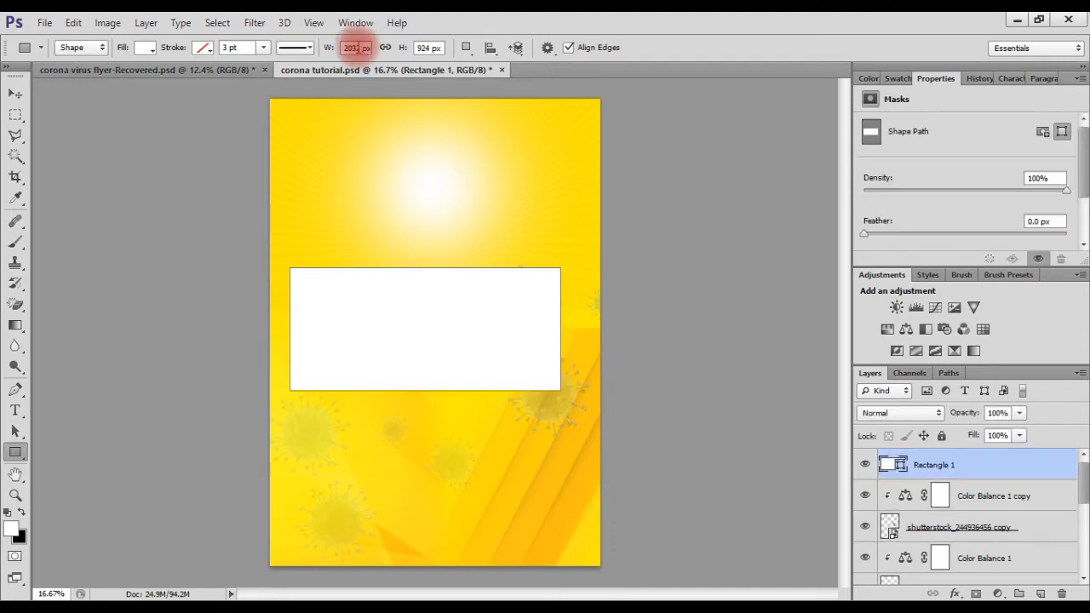
{"action": "type", "text": "379"}
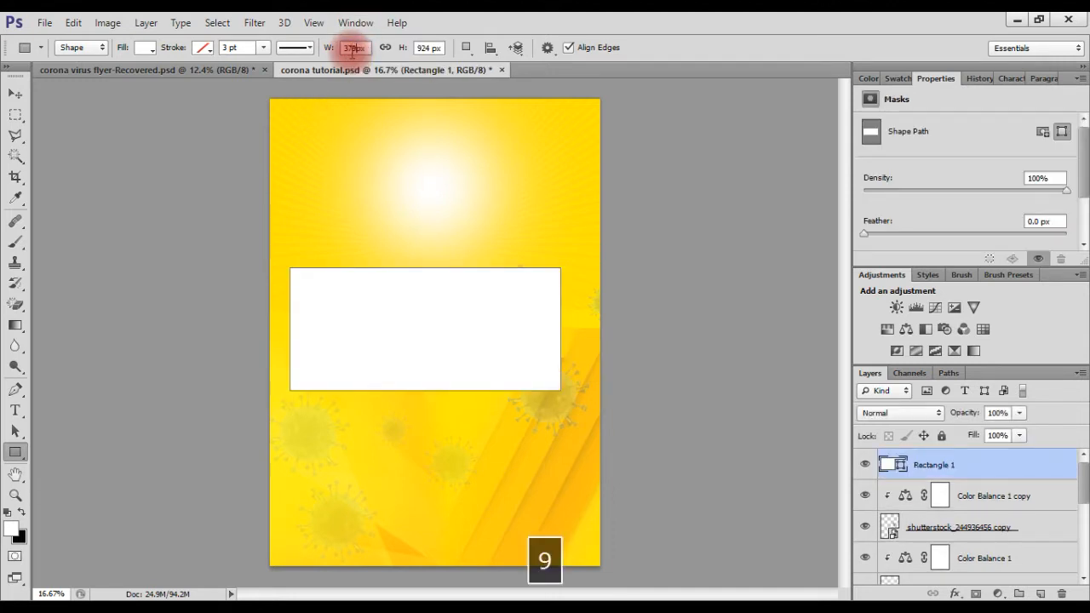
{"action": "type", "text": "0"}
{"action": "left_click", "coordinate": [428, 48]}
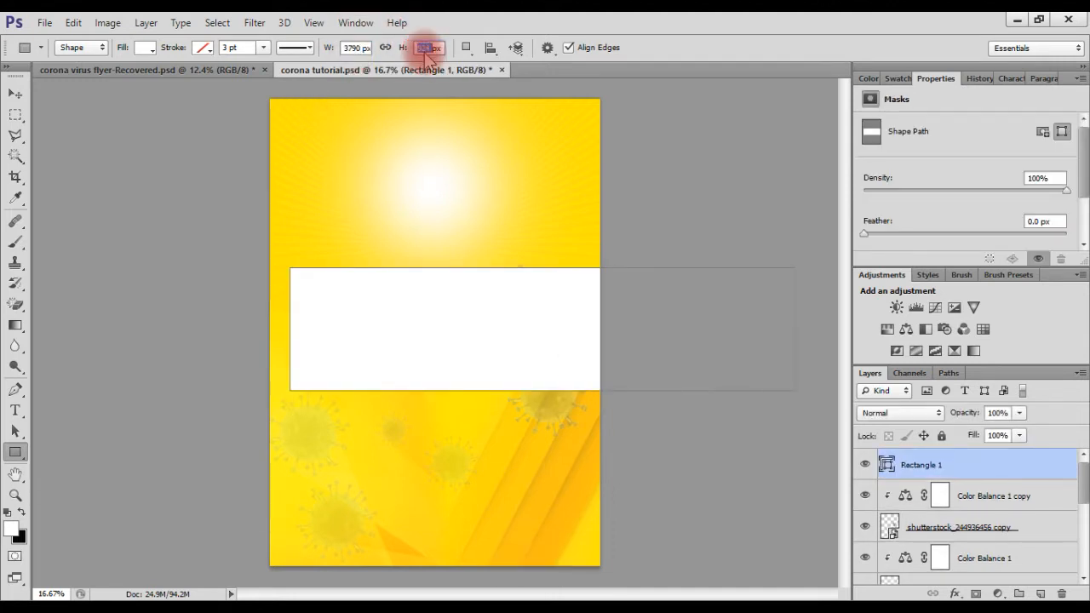
{"action": "type", "text": "1609"}
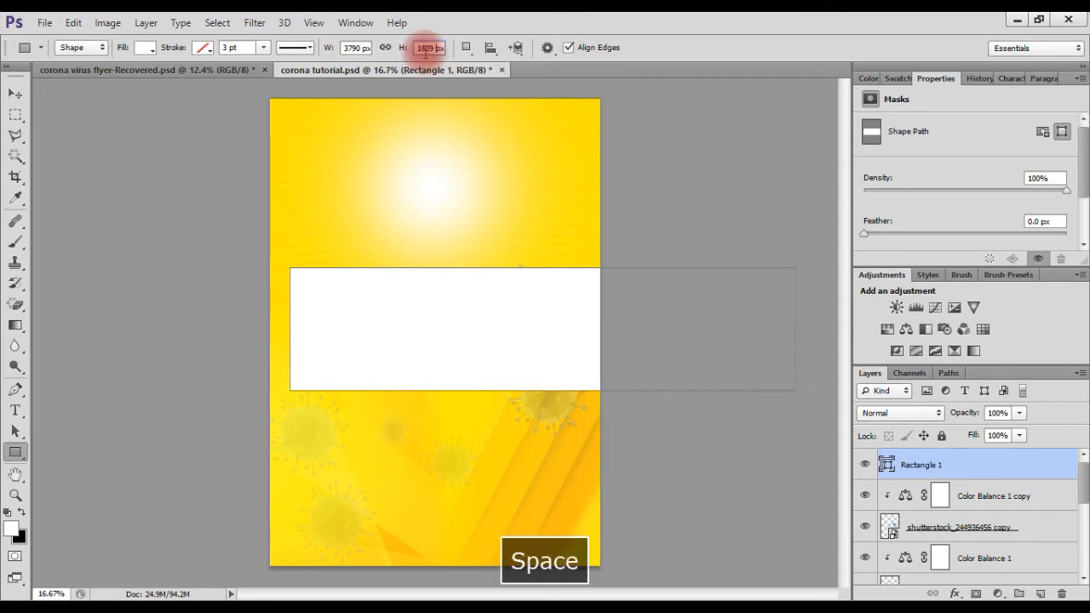
{"action": "key", "text": "Return"}
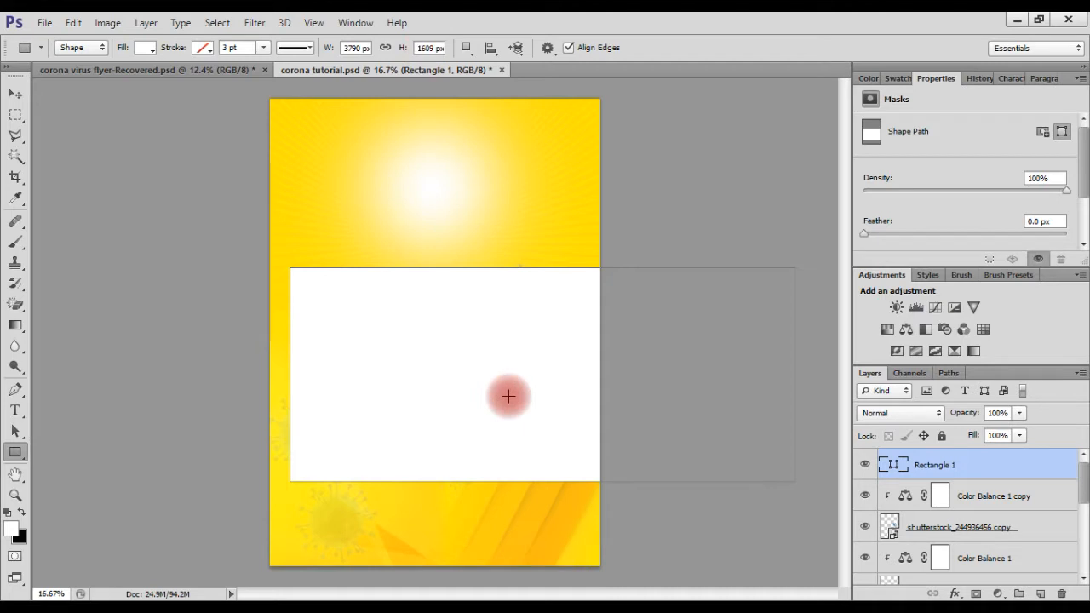
Set the rectangle's fill colour to #1b1464
{"action": "left_click", "coordinate": [145, 47]}
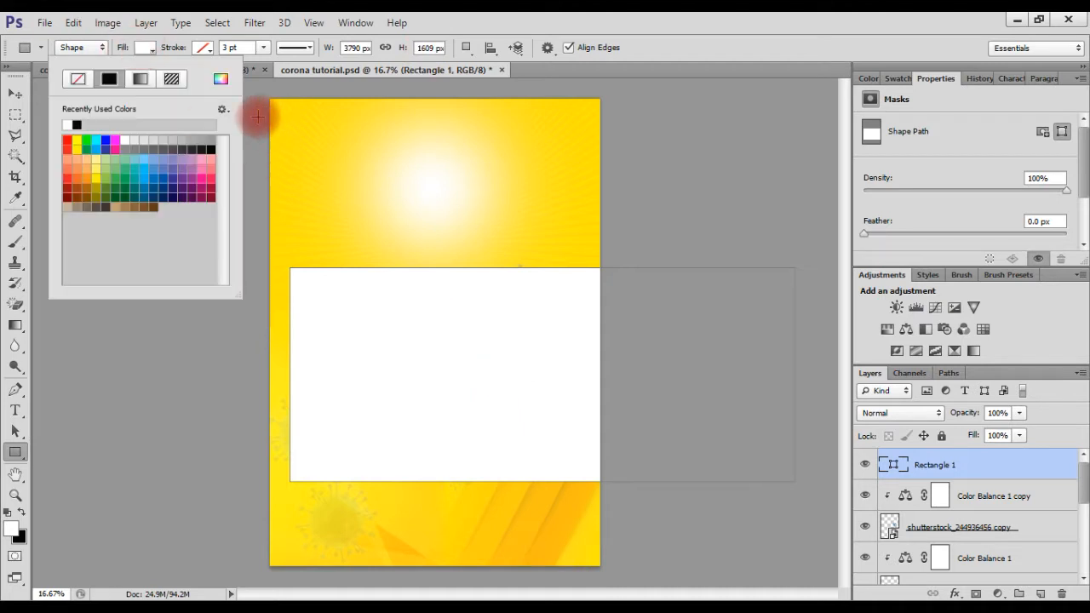
{"action": "left_click", "coordinate": [221, 79]}
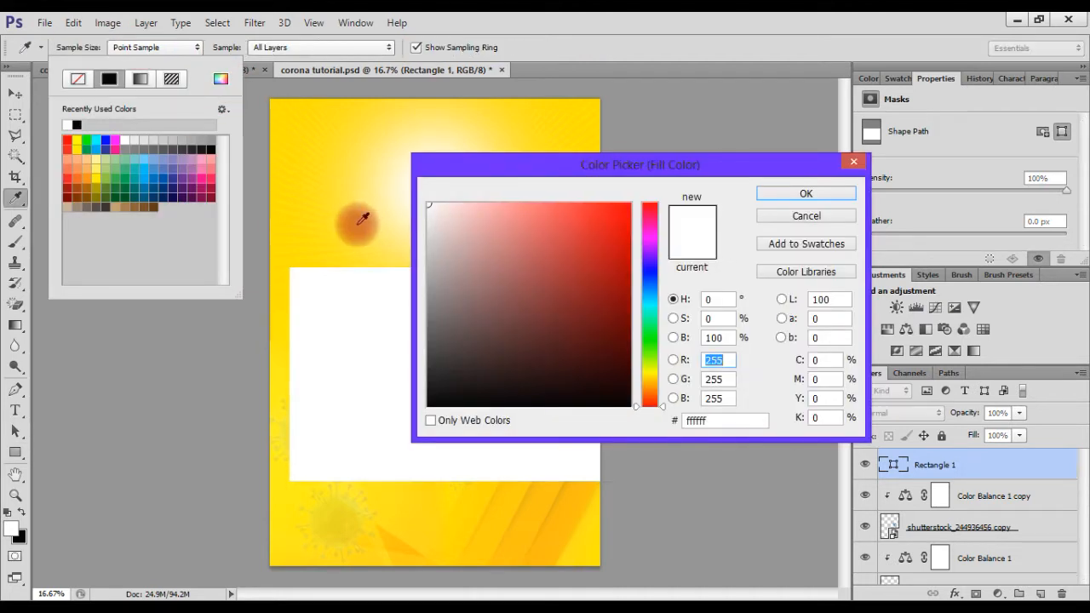
{"action": "left_click", "coordinate": [701, 417]}
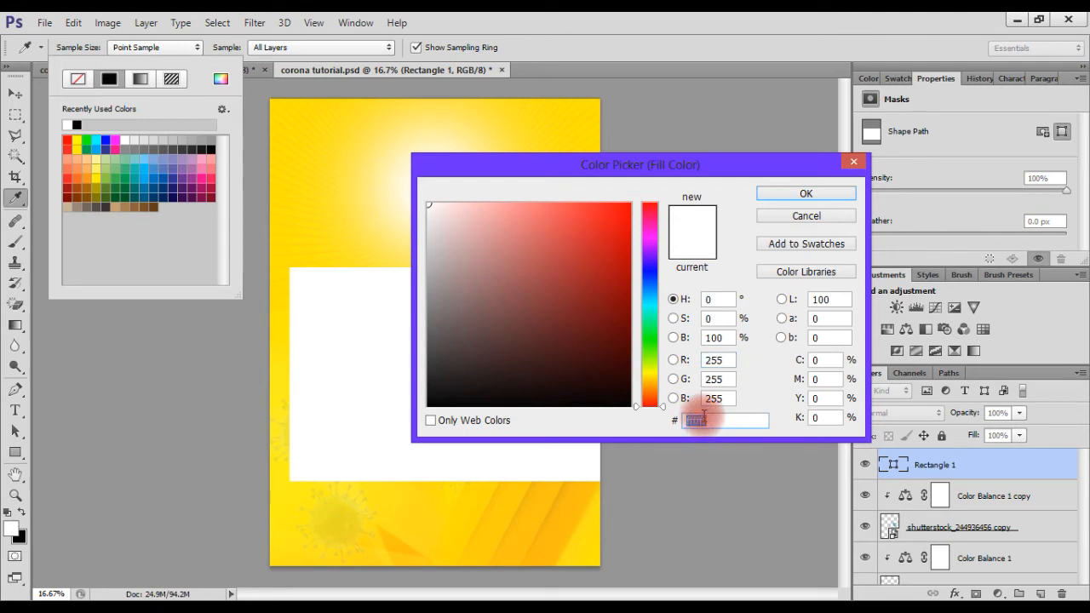
{"action": "type", "text": "1b"}
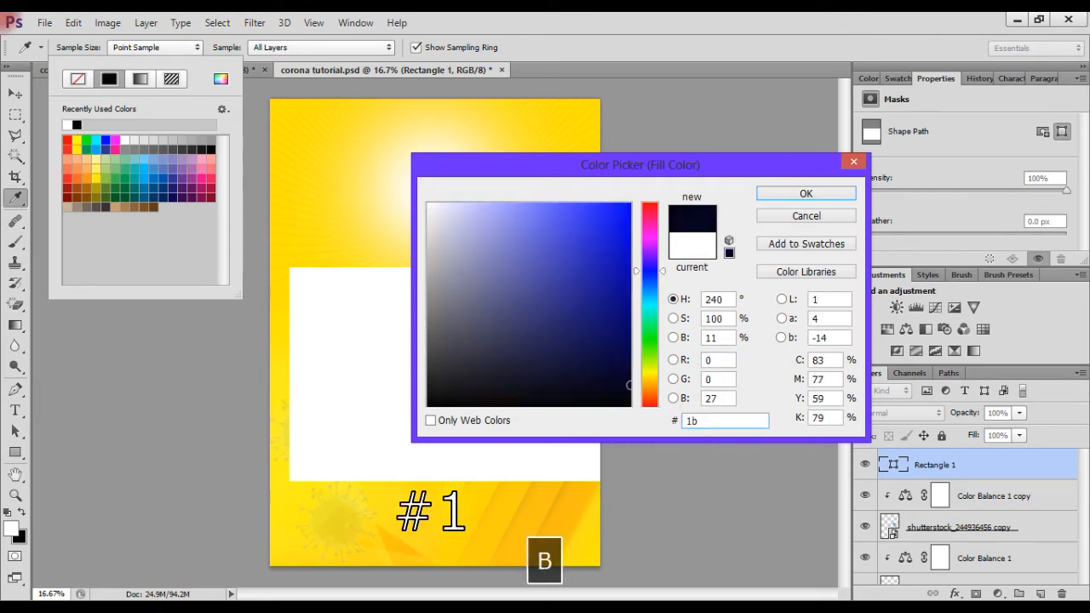
{"action": "type", "text": "1464"}
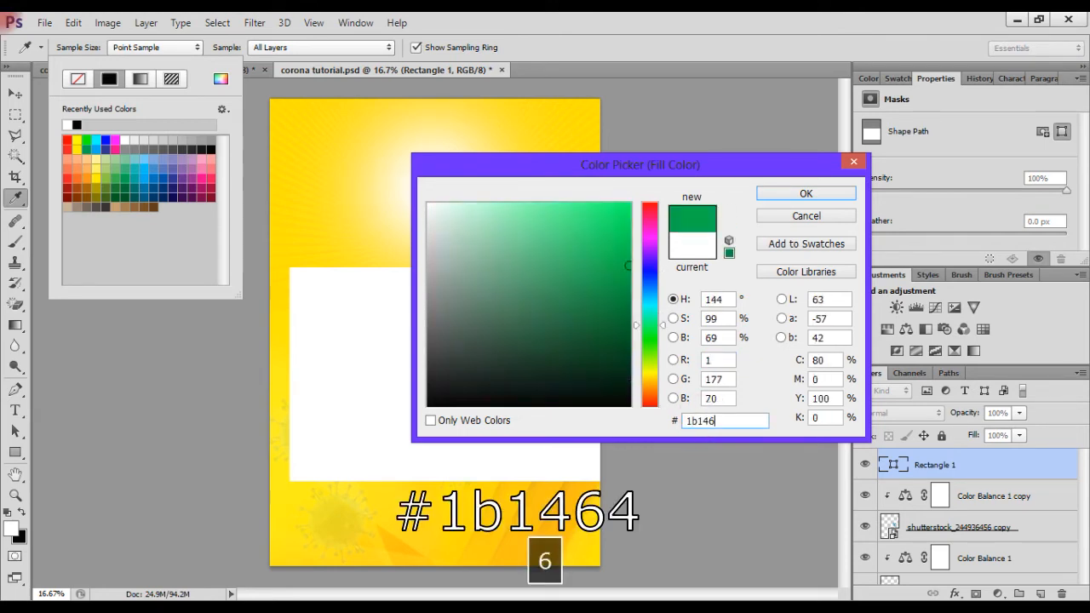
{"action": "key", "text": "Return"}
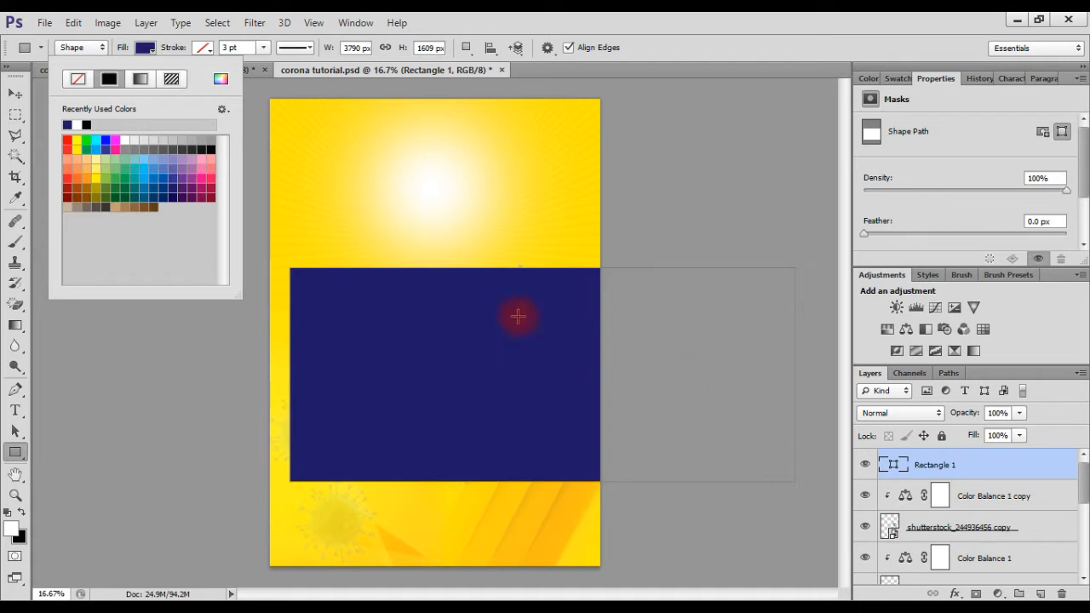
Centre the rectangle vertically on the page by aligning it to a selection of the whole canvas, then deselect
{"action": "key", "text": "v"}
{"action": "key", "text": "ctrl+a"}
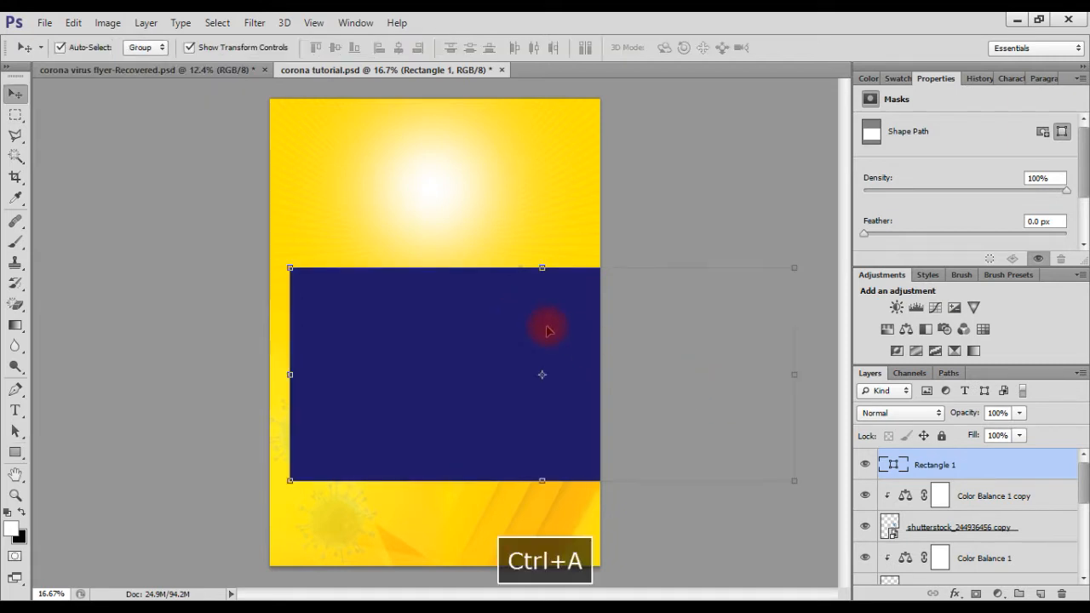
{"action": "left_click", "coordinate": [336, 49]}
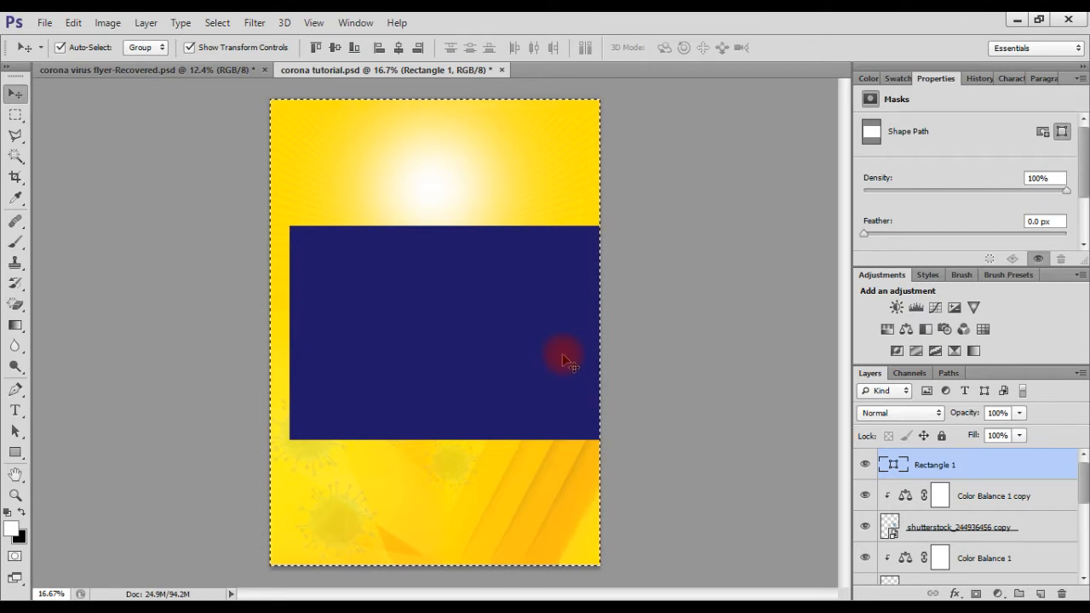
{"action": "key", "text": "ctrl+d"}
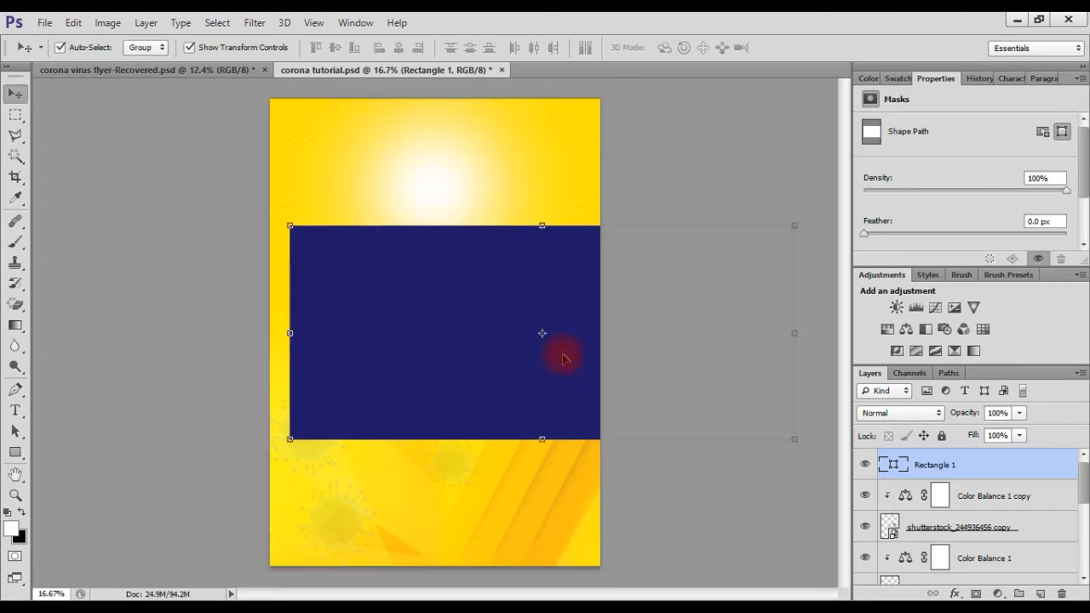
Scale the rectangle's height to about 74% around its centre, keeping its width at 100%
{"action": "key", "text": "F3"}
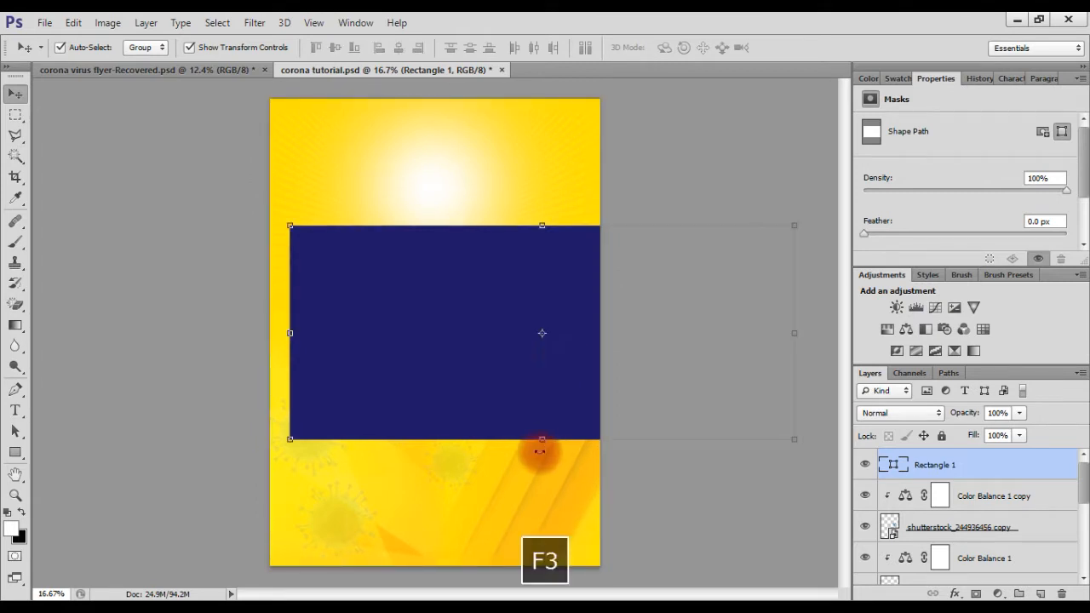
{"action": "left_click", "coordinate": [545, 439]}
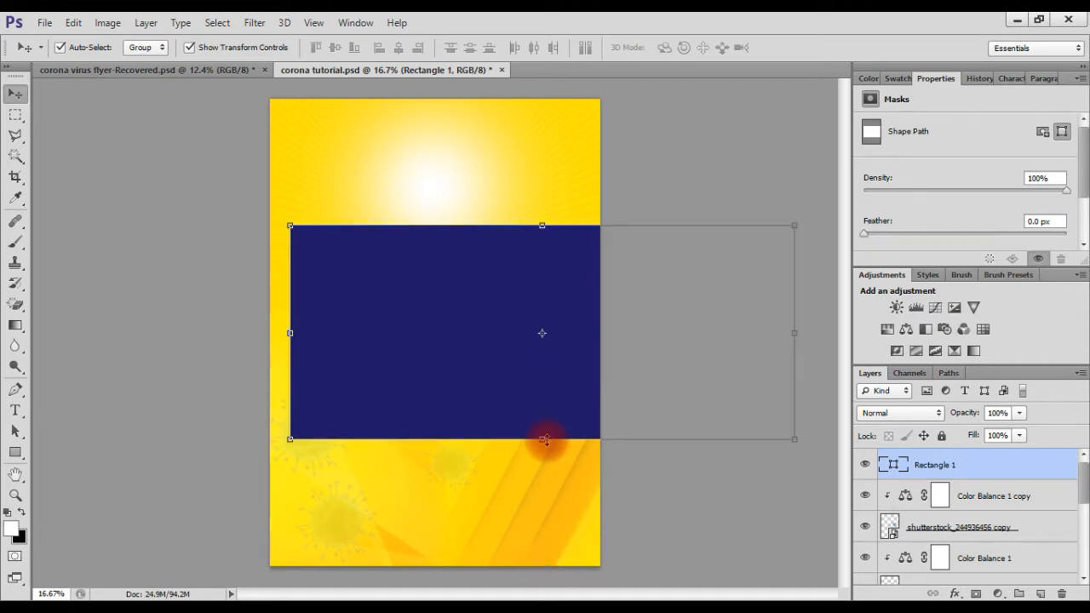
{"action": "left_click", "coordinate": [545, 439]}
{"action": "left_click_drag", "start_coordinate": [544, 439], "coordinate": [542, 412]}
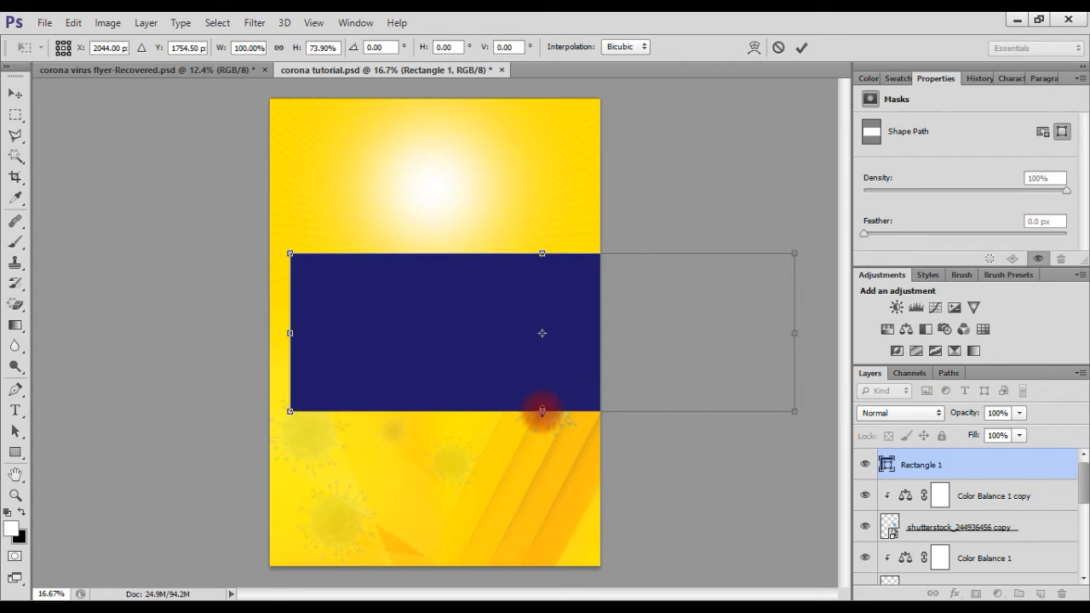
{"action": "key", "text": "Return"}
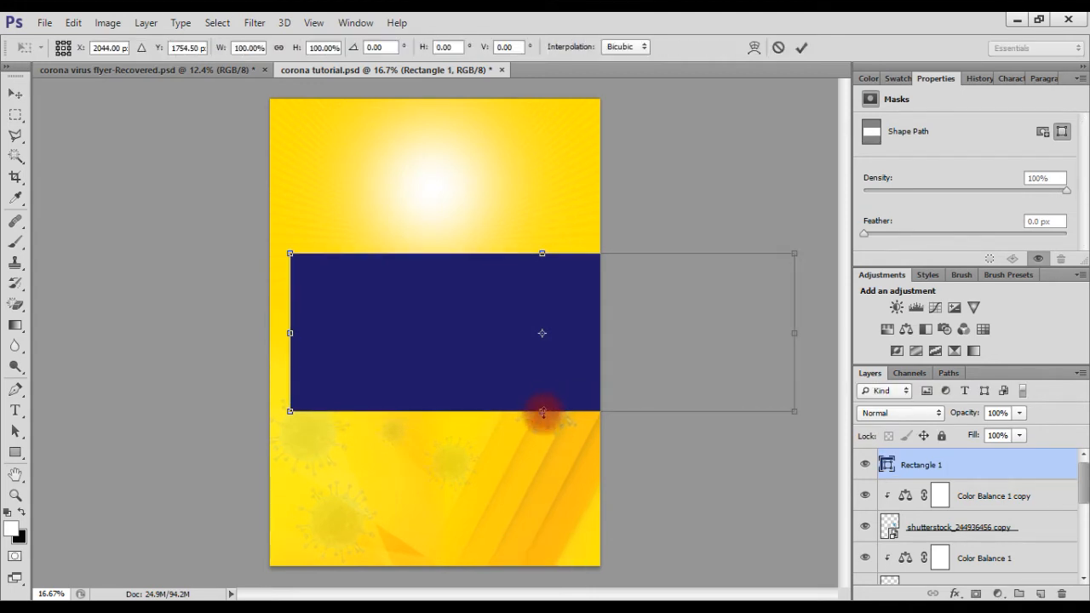
{"action": "key", "text": "ctrl+a"}
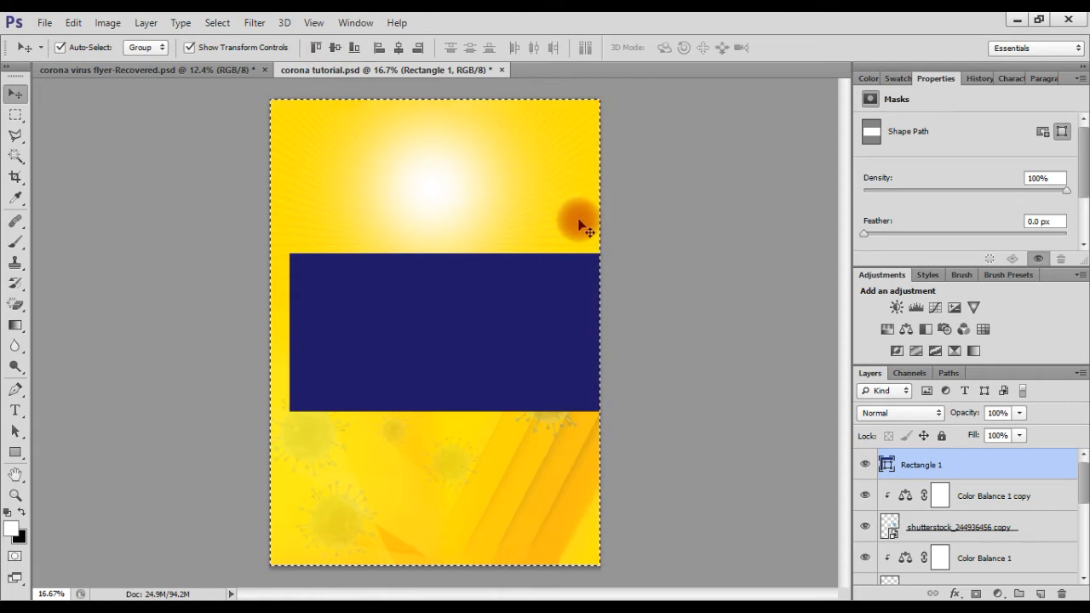
{"action": "key", "text": "ctrl+d"}
Skew the rectangle into a right-leaning parallelogram by shifting its top edge right and its bottom edge left
{"action": "key", "text": "ctrl+t"}
{"action": "right_click", "coordinate": [528, 388]}
{"action": "left_click", "coordinate": [566, 182]}
{"action": "left_click_drag", "start_coordinate": [542, 253], "coordinate": [584, 259]}
{"action": "mouse_move", "coordinate": [542, 411]}
{"action": "left_mouse_down"}
{"action": "mouse_move", "coordinate": [545, 430]}
{"action": "mouse_move", "coordinate": [538, 416]}
{"action": "left_mouse_up"}
{"action": "key", "text": "Return"}
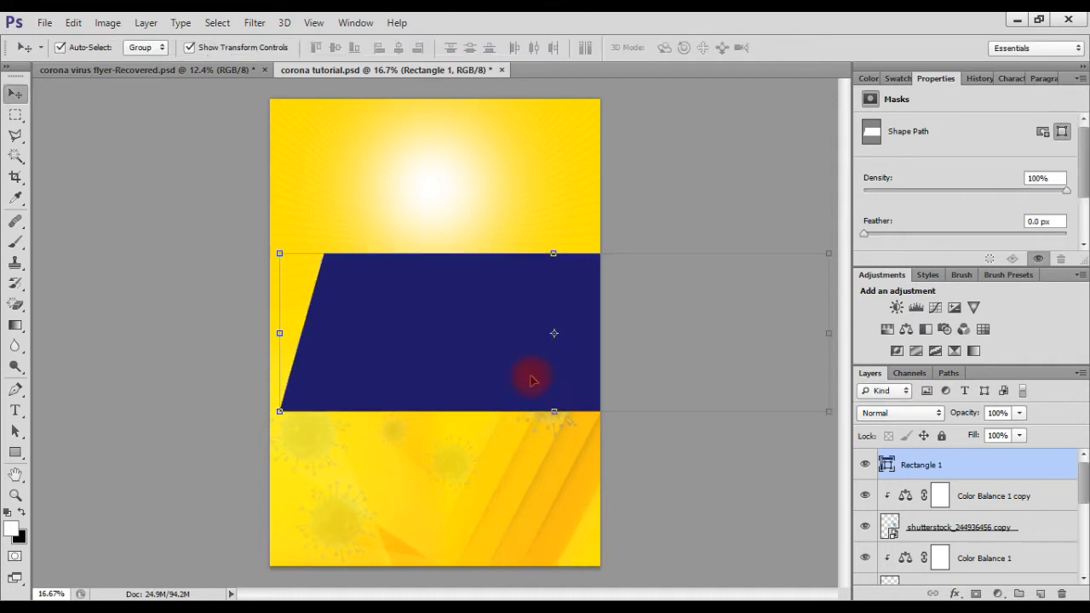
{"action": "left_click", "coordinate": [713, 196]}
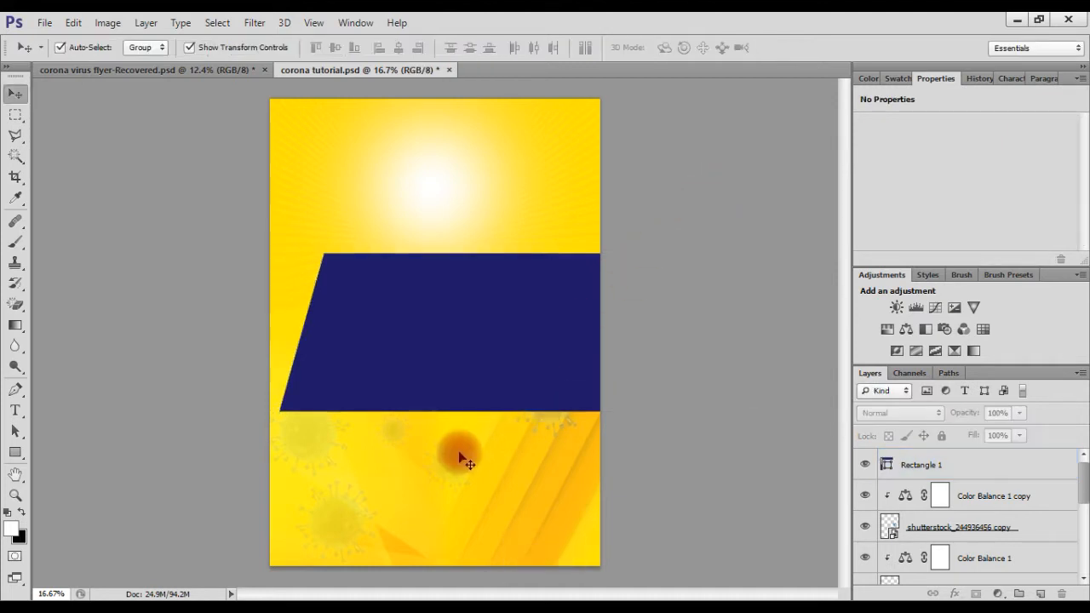
Add a 30 px outside Stroke effect to the parallelogram, sampling its dark blue fill #1b1464 as the stroke colour
{"action": "left_click", "coordinate": [465, 385]}
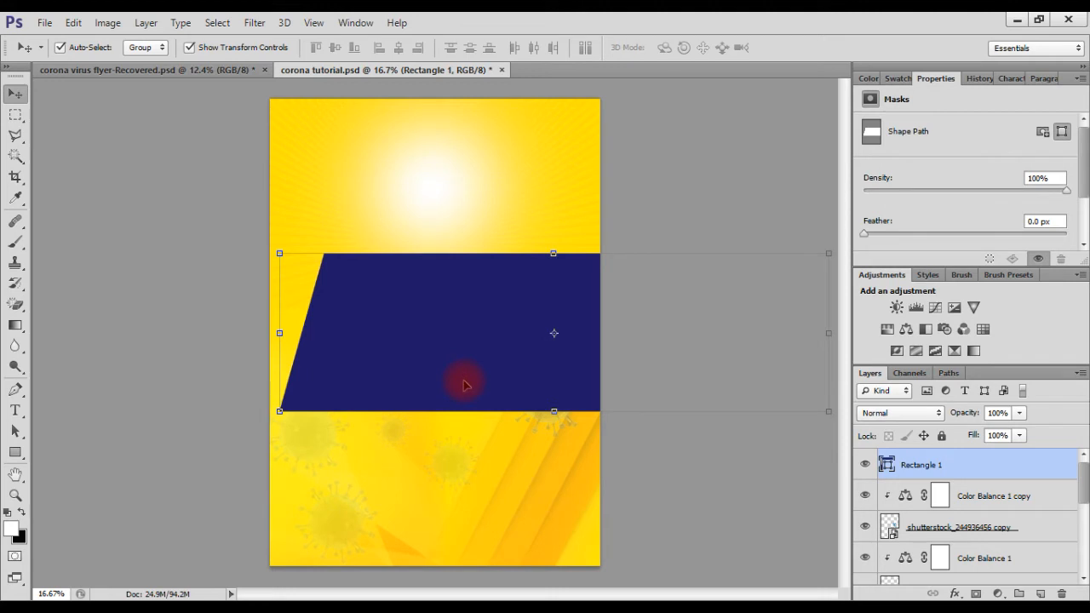
{"action": "double_click", "coordinate": [1039, 469]}
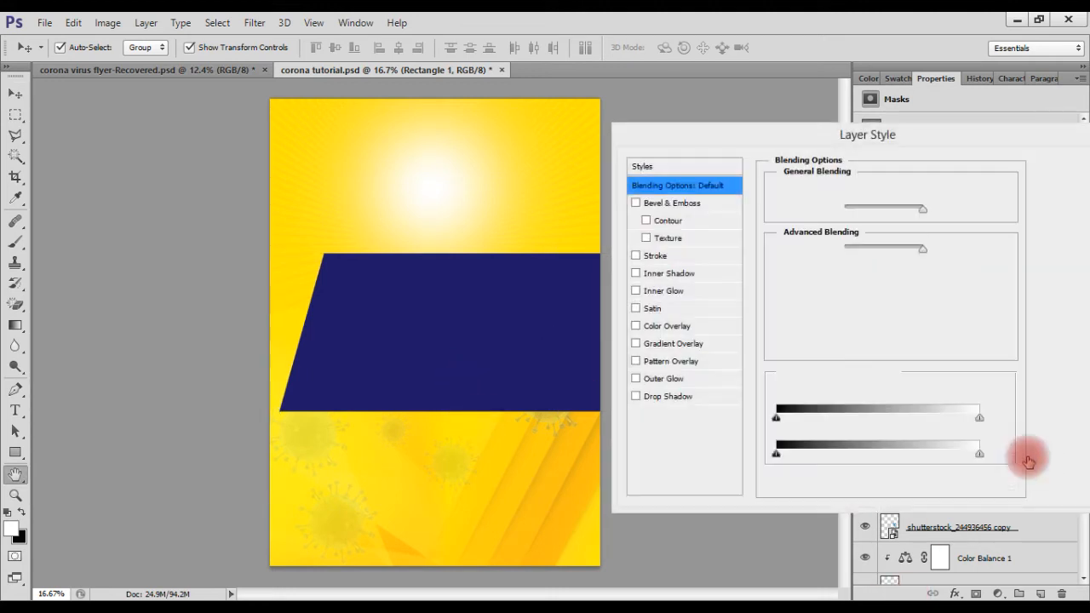
{"action": "left_click", "coordinate": [666, 257]}
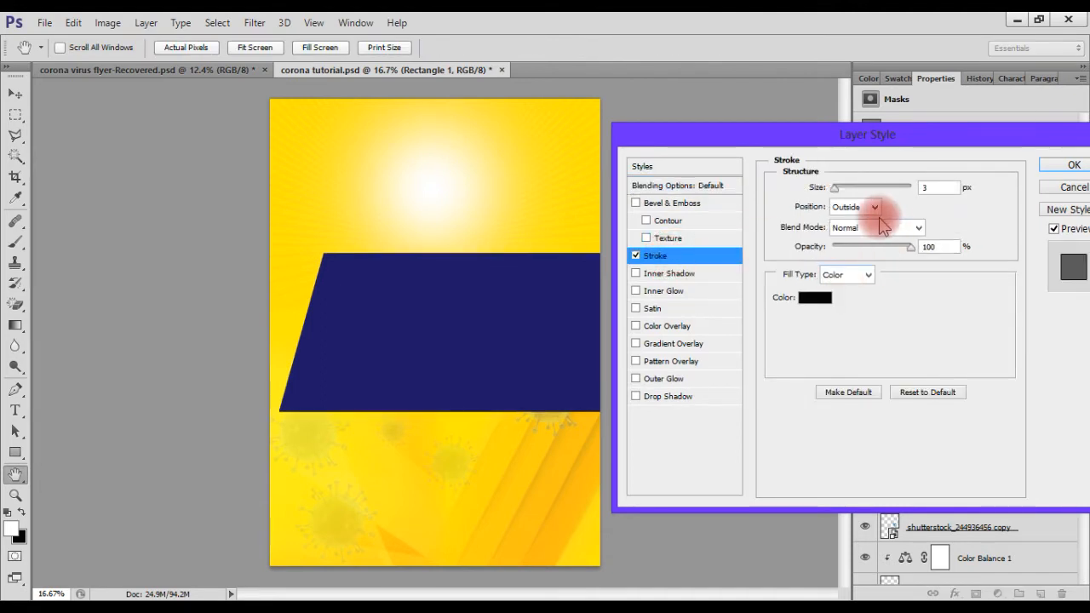
{"action": "left_click", "coordinate": [928, 189]}
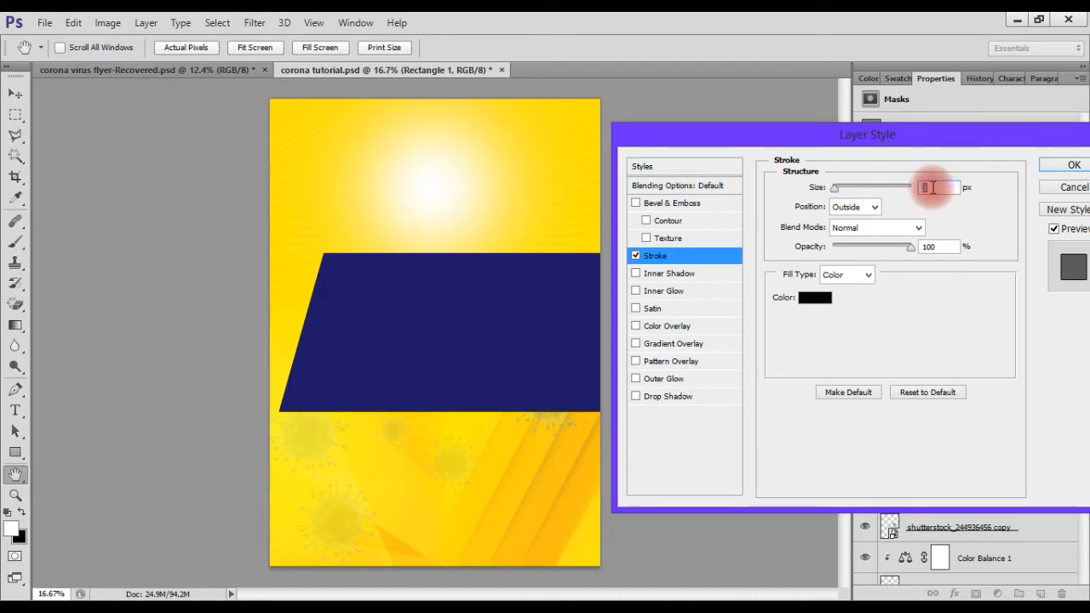
{"action": "type", "text": "30"}
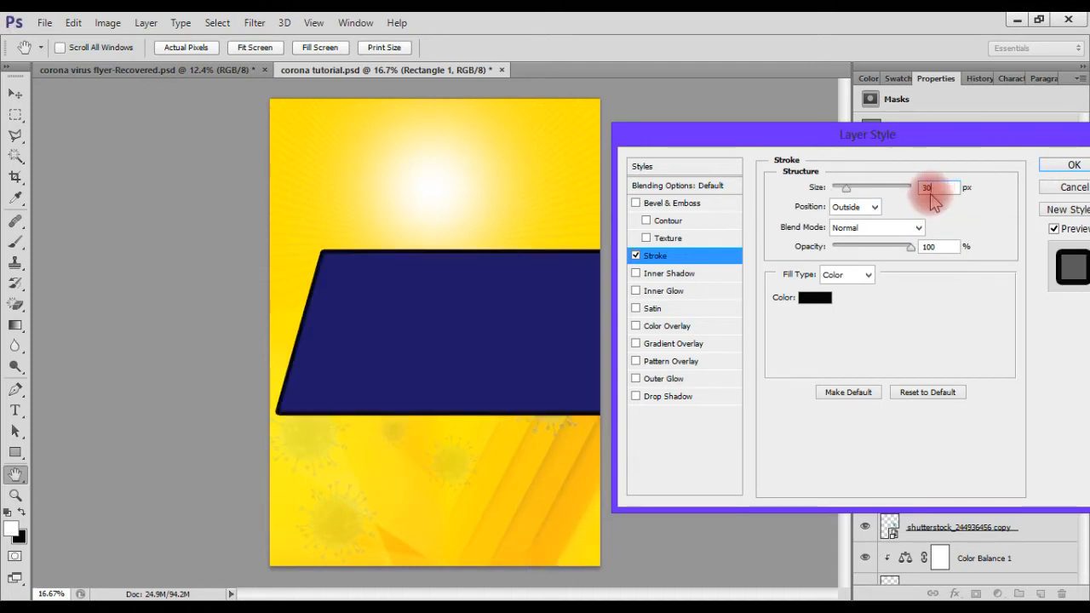
{"action": "left_click", "coordinate": [812, 298]}
{"action": "left_click", "coordinate": [342, 310]}
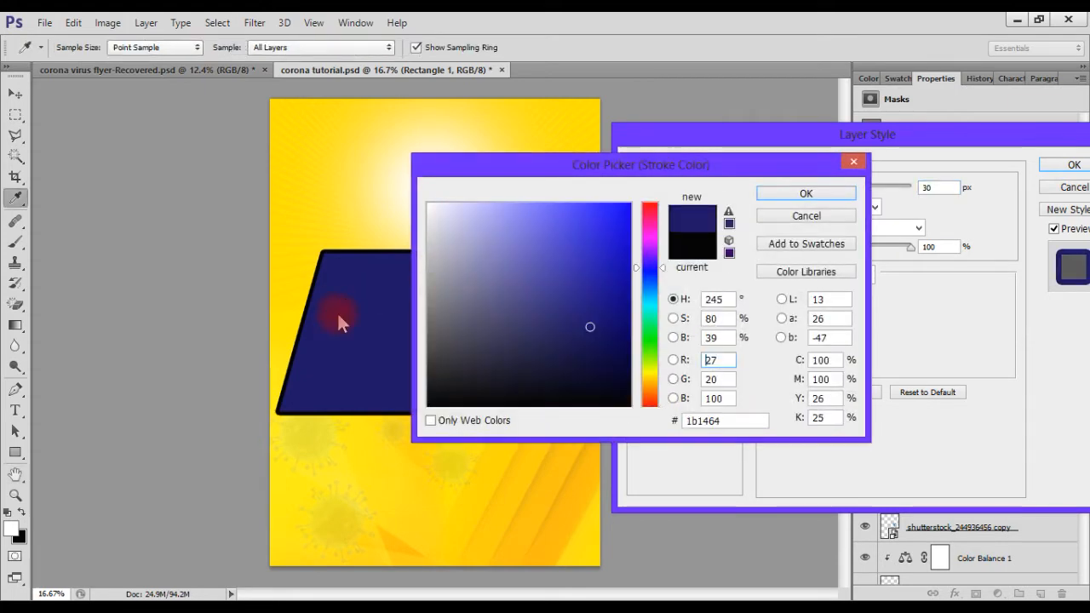
{"action": "left_click", "coordinate": [843, 197]}
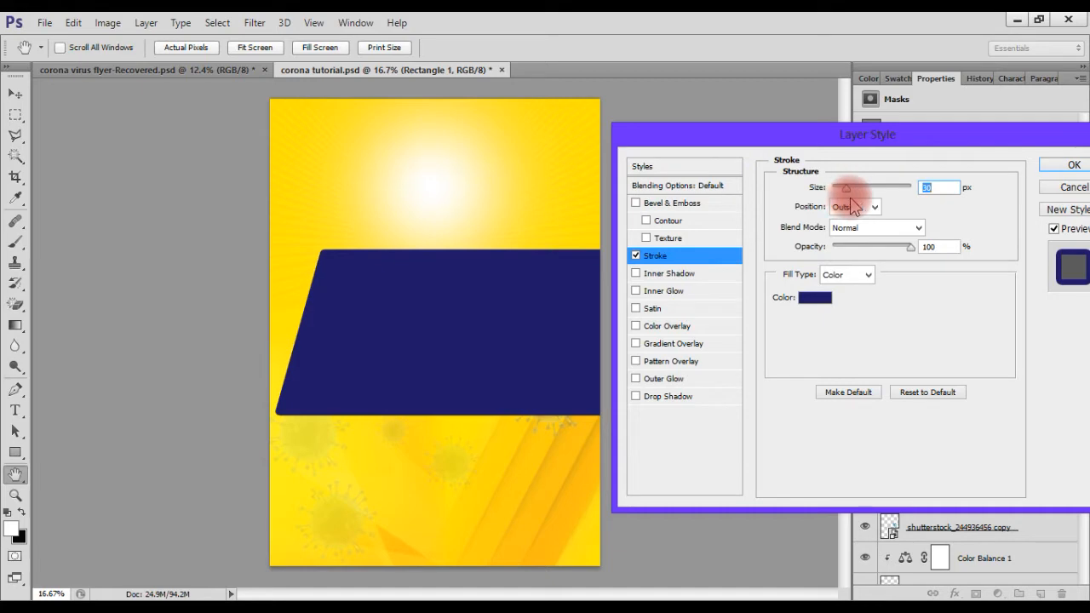
Add a Color Overlay effect to the parallelogram with colour #ffd708
{"action": "left_click", "coordinate": [675, 326]}
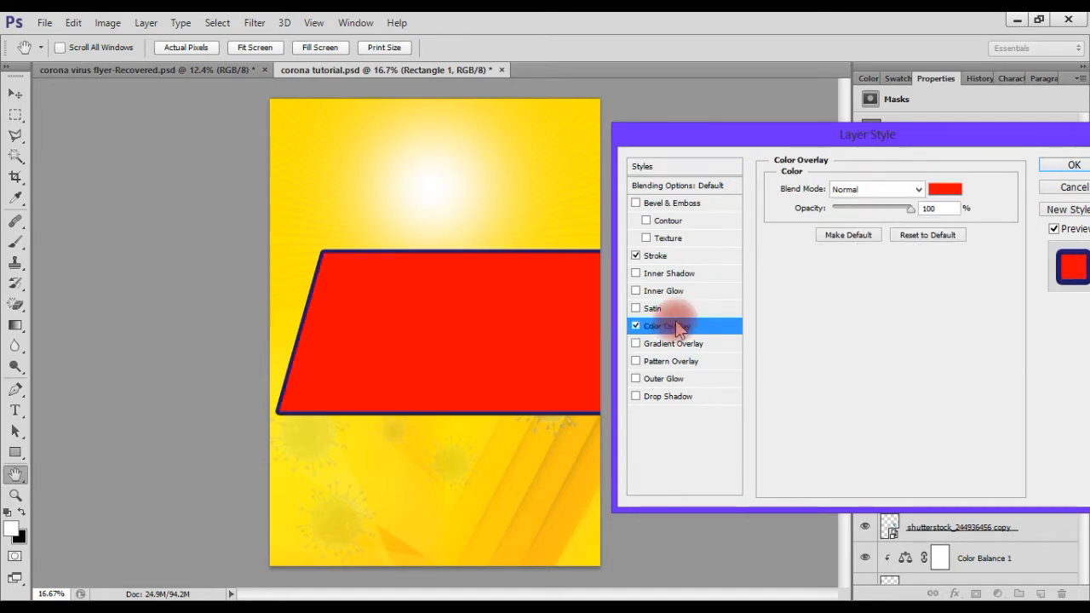
{"action": "left_click", "coordinate": [944, 188]}
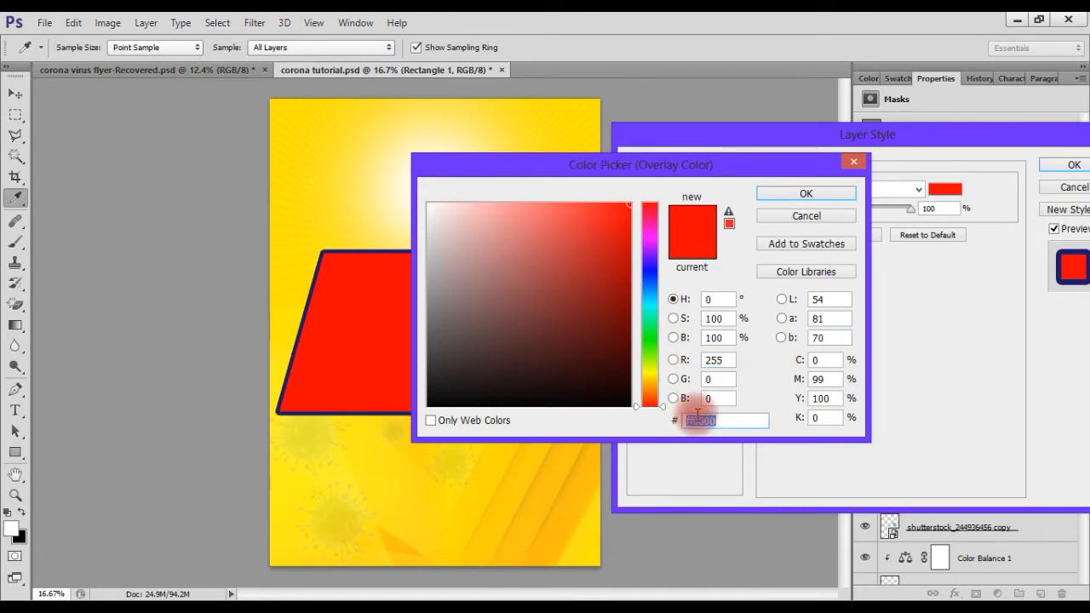
{"action": "type", "text": "ffd"}
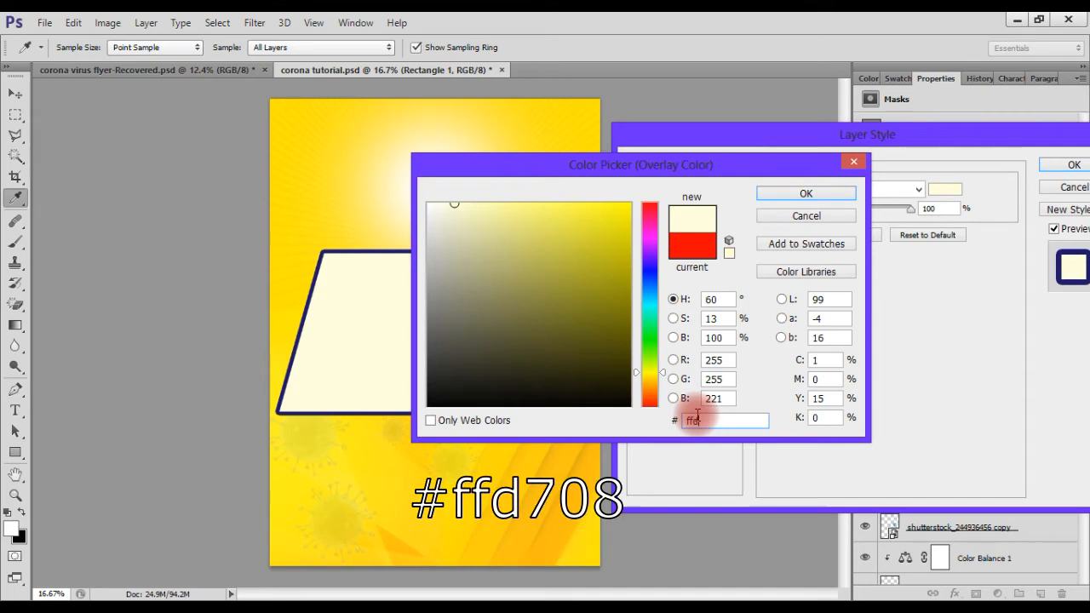
{"action": "type", "text": "708"}
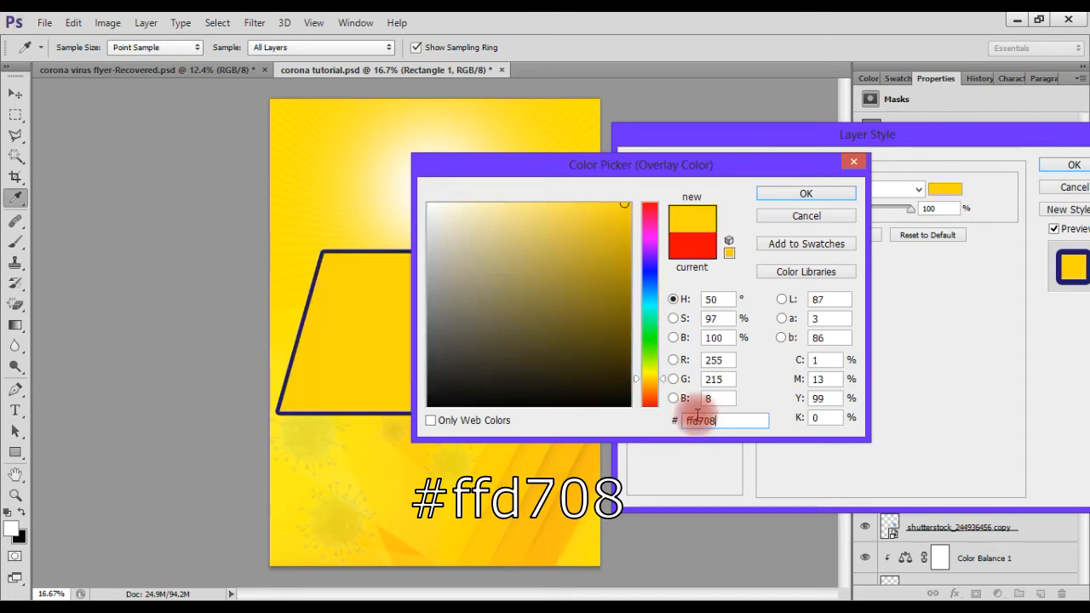
{"action": "key", "text": "Return"}
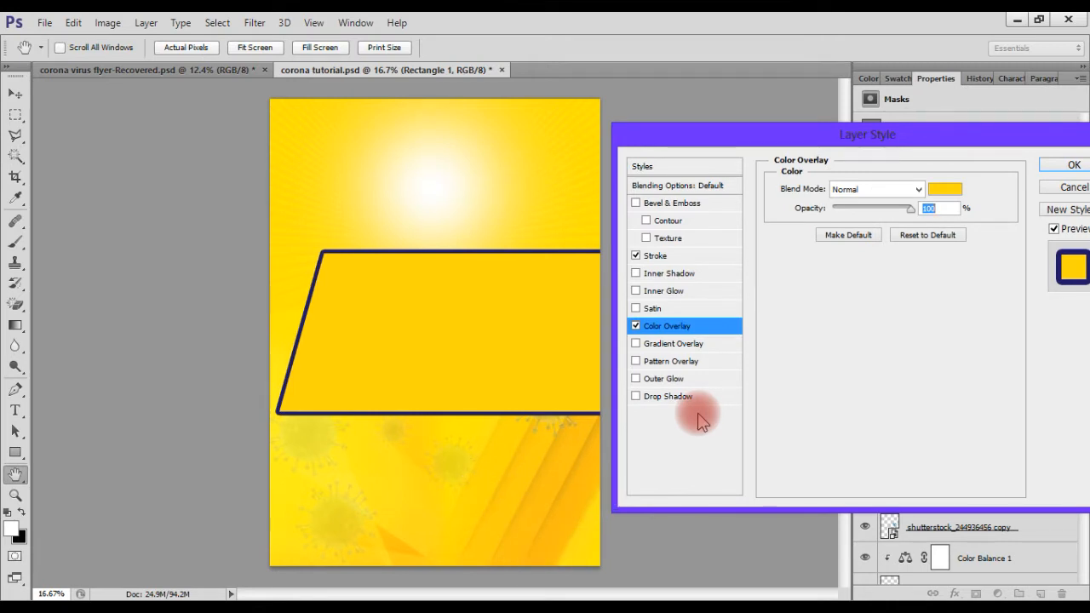
Add a Drop Shadow with angle 45°, distance 57 px, spread 33% and size 80 px, apply the styles and collapse the effects list
{"action": "left_click", "coordinate": [694, 397]}
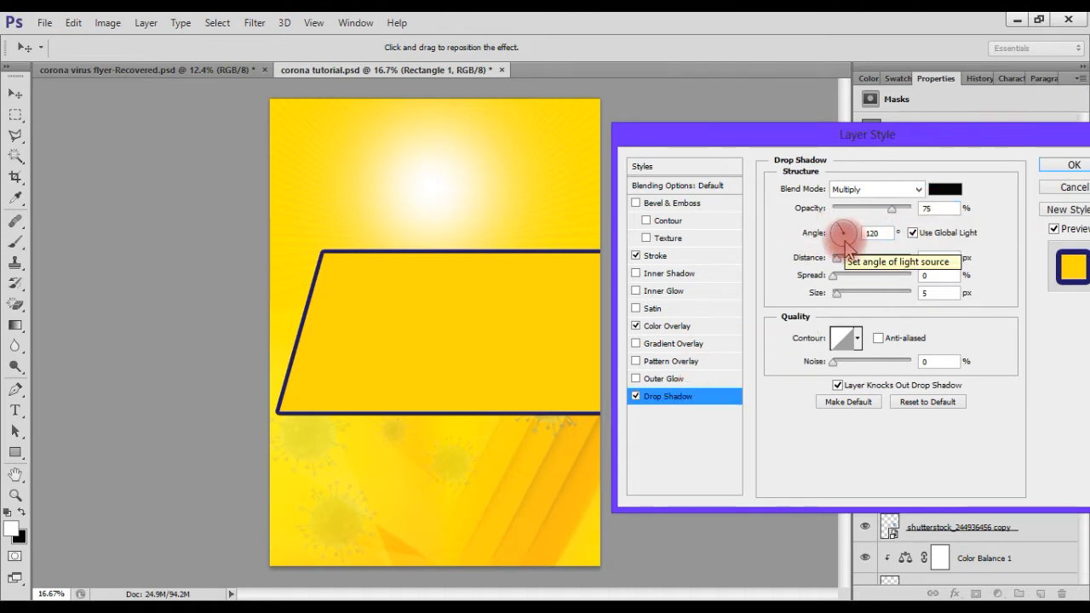
{"action": "double_click", "coordinate": [871, 232]}
{"action": "type", "text": "45"}
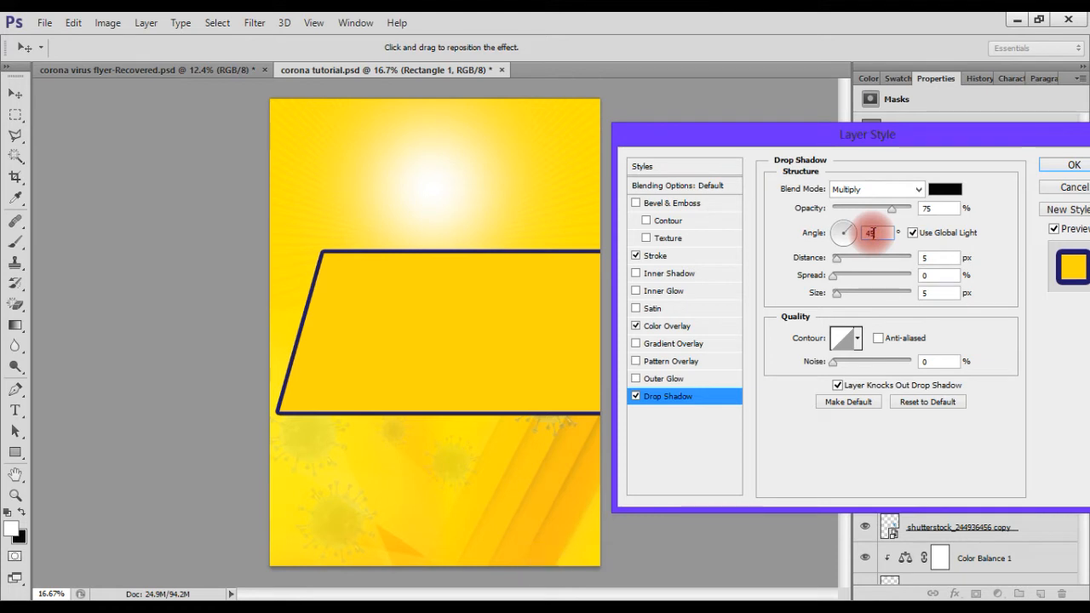
{"action": "double_click", "coordinate": [933, 257]}
{"action": "type", "text": "57"}
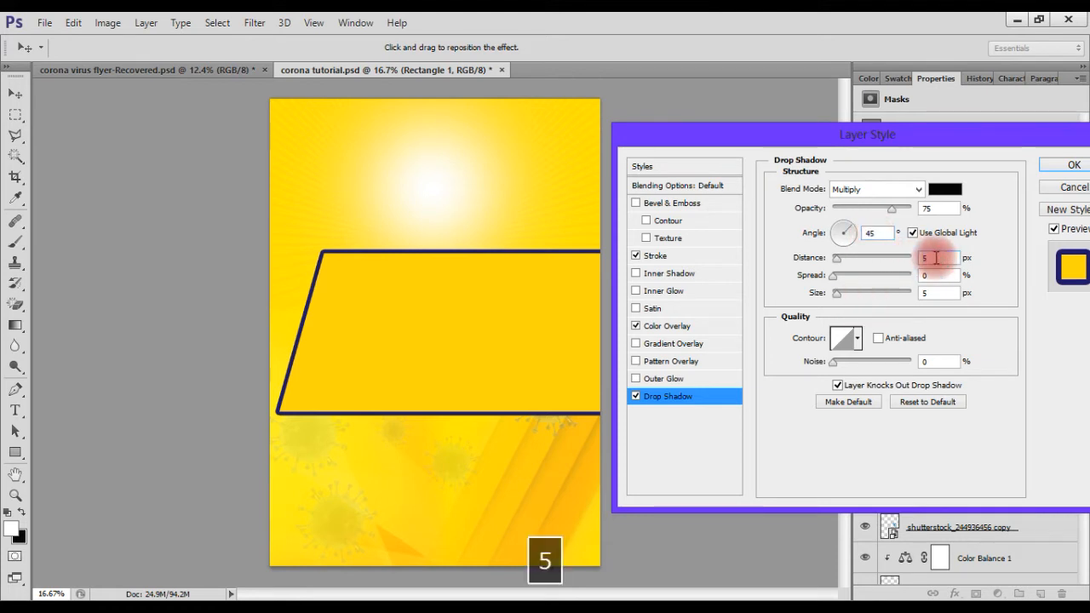
{"action": "key", "text": "Tab"}
{"action": "type", "text": "33"}
{"action": "double_click", "coordinate": [926, 292]}
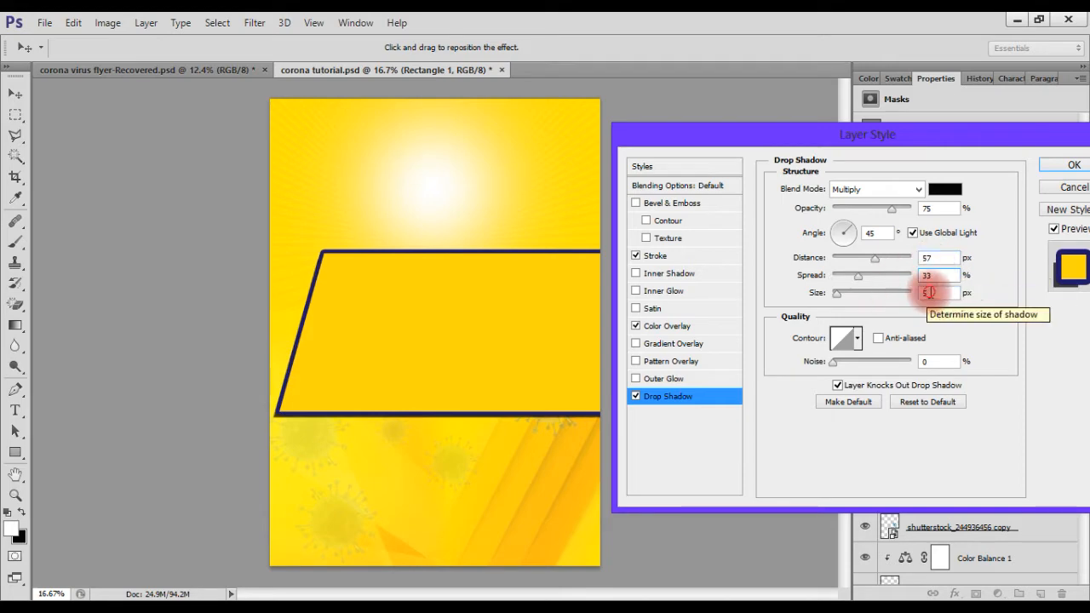
{"action": "type", "text": "80"}
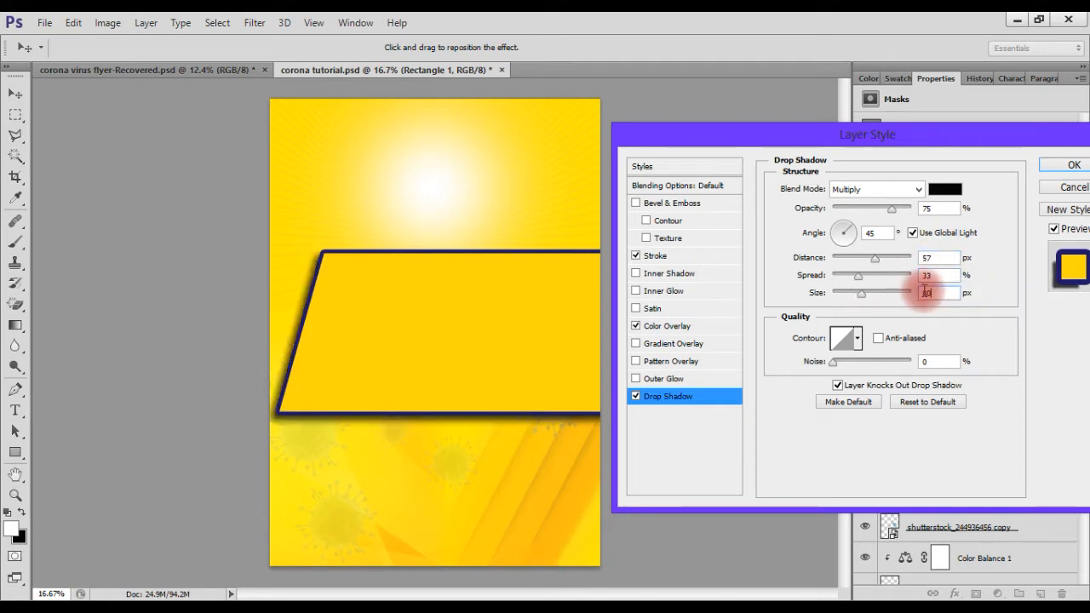
{"action": "key", "text": "Return"}
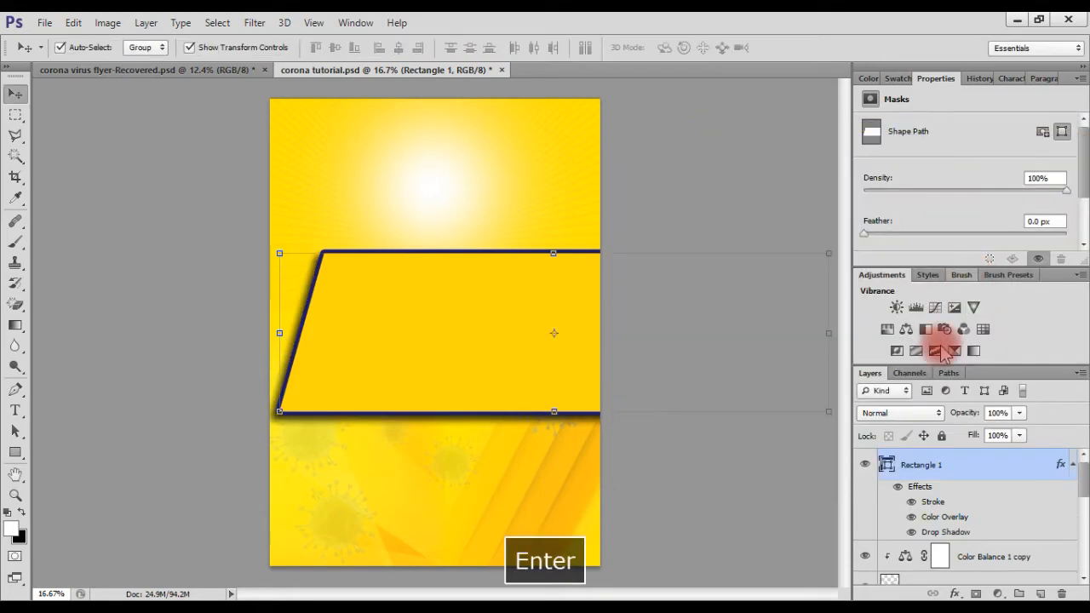
{"action": "left_click", "coordinate": [1072, 466]}
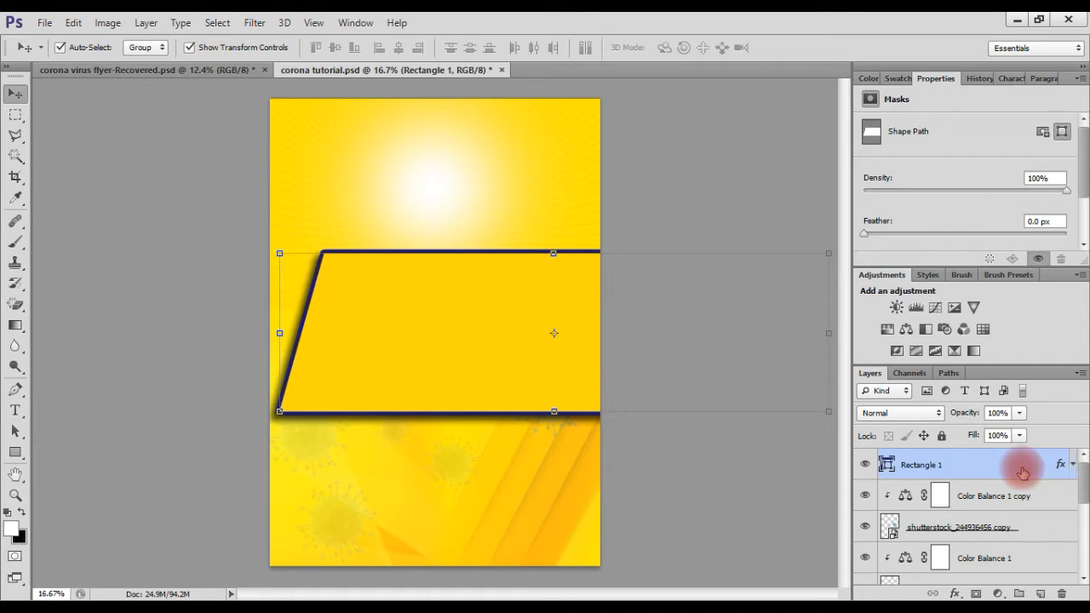
Duplicate the yellow parallelogram layer and clear the copy's layer style
{"action": "key", "text": "ctrl+j"}
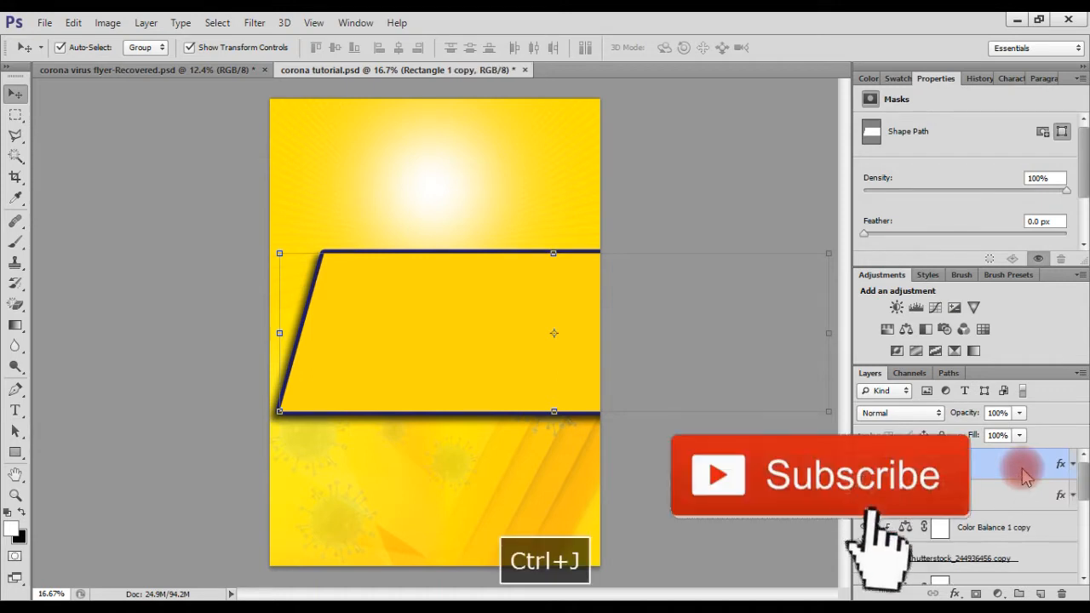
{"action": "right_click", "coordinate": [1066, 473]}
{"action": "left_click", "coordinate": [991, 377]}
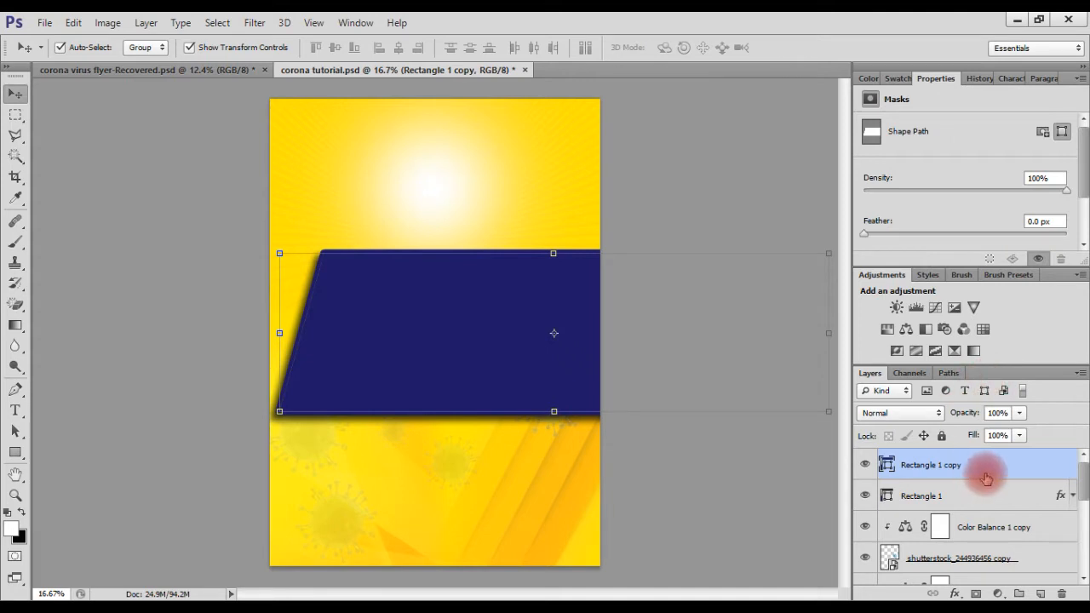
Transform the dark blue copy slightly smaller and shift it right inside the yellow parallelogram, leaving a wide yellow band on its left
{"action": "key", "text": "ctrl+t"}
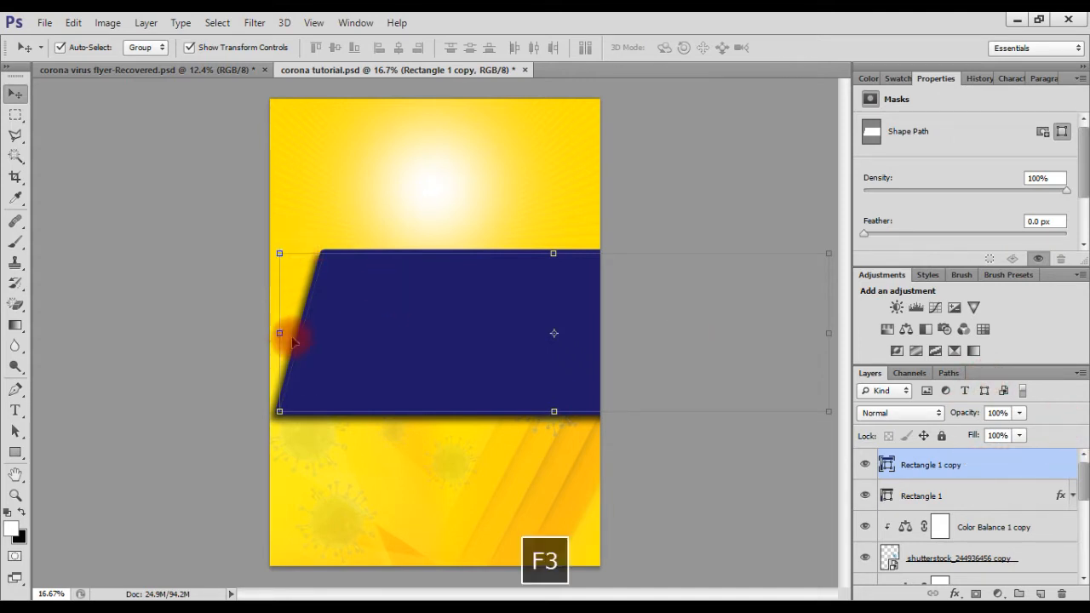
{"action": "left_click_drag", "start_coordinate": [279, 253], "coordinate": [287, 252]}
{"action": "left_click_drag", "start_coordinate": [399, 325], "coordinate": [421, 324]}
{"action": "left_click", "coordinate": [801, 48]}
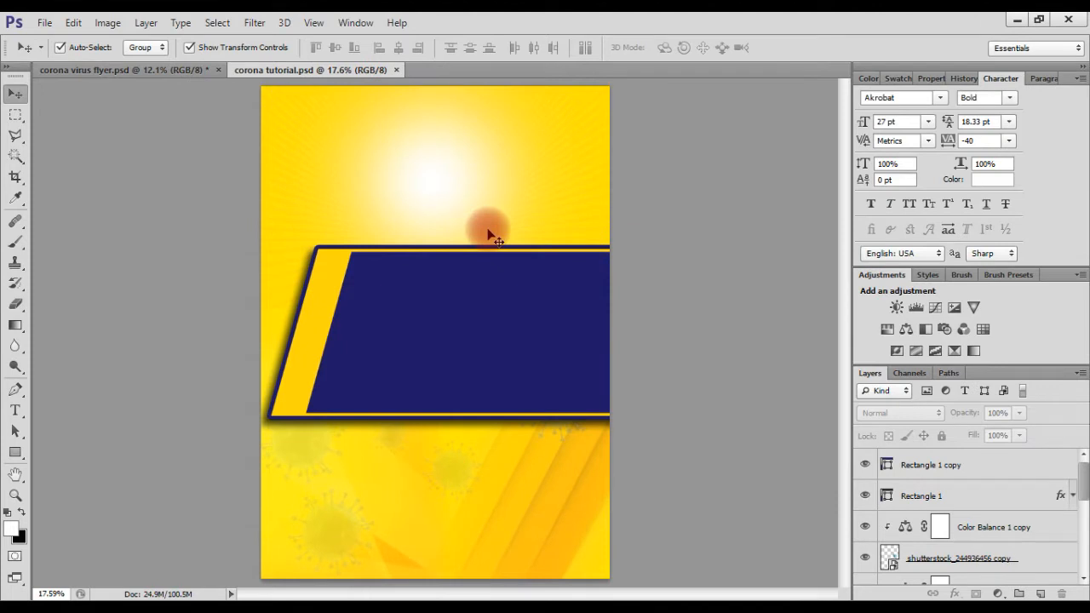
Start a text line near the top of the flyer in HelveticaInserat at 65.77 pt
{"action": "left_click", "coordinate": [16, 409]}
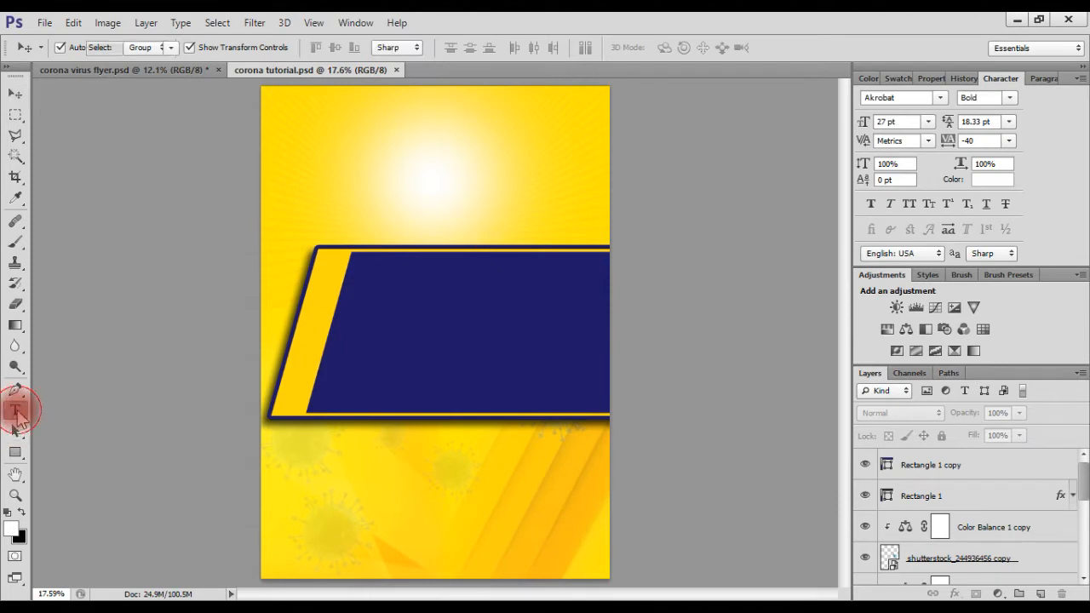
{"action": "left_click", "coordinate": [353, 123]}
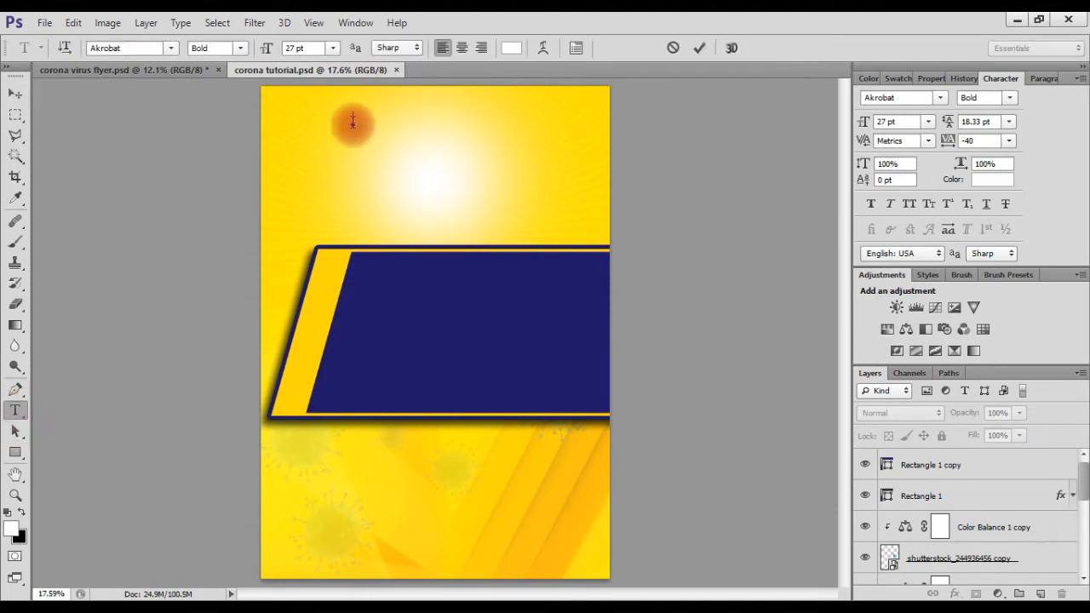
{"action": "key", "text": "Caps_Lock"}
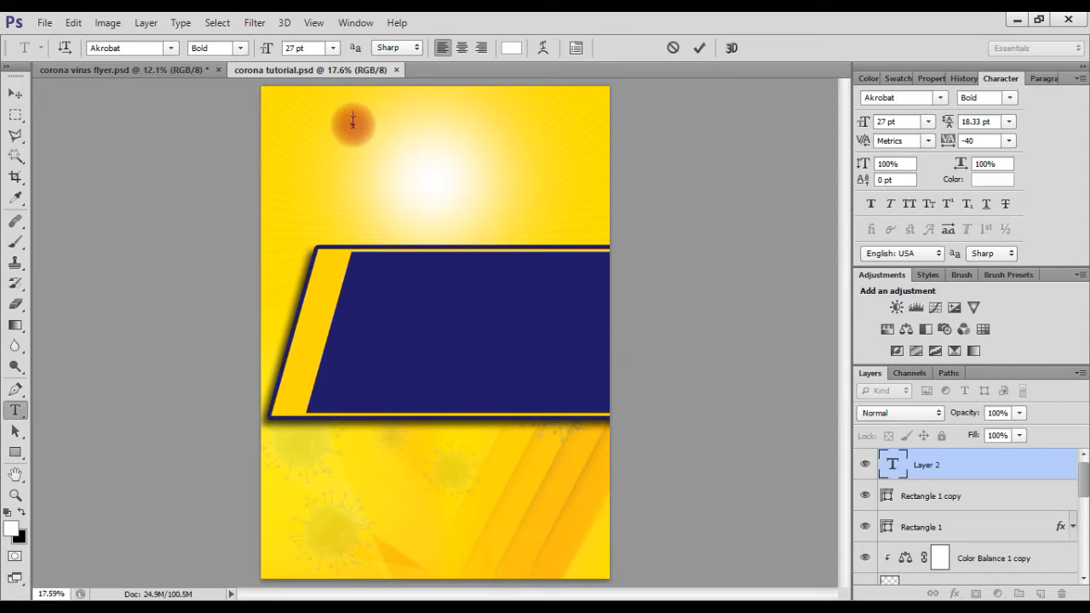
{"action": "left_click", "coordinate": [103, 49]}
{"action": "type", "text": "H"}
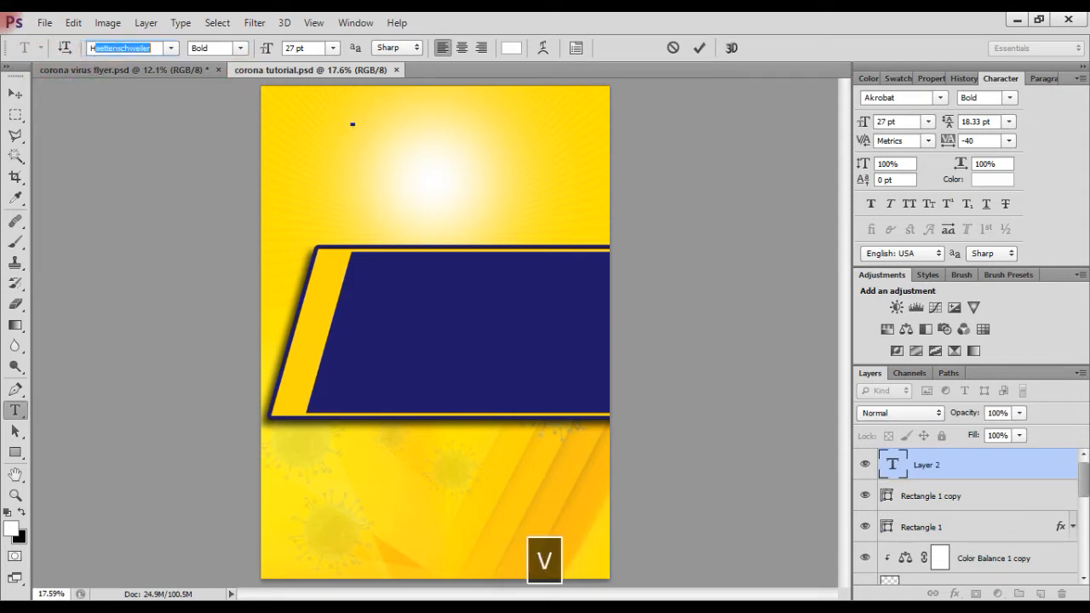
{"action": "type", "text": "elveticaInserat"}
{"action": "key", "text": "Return"}
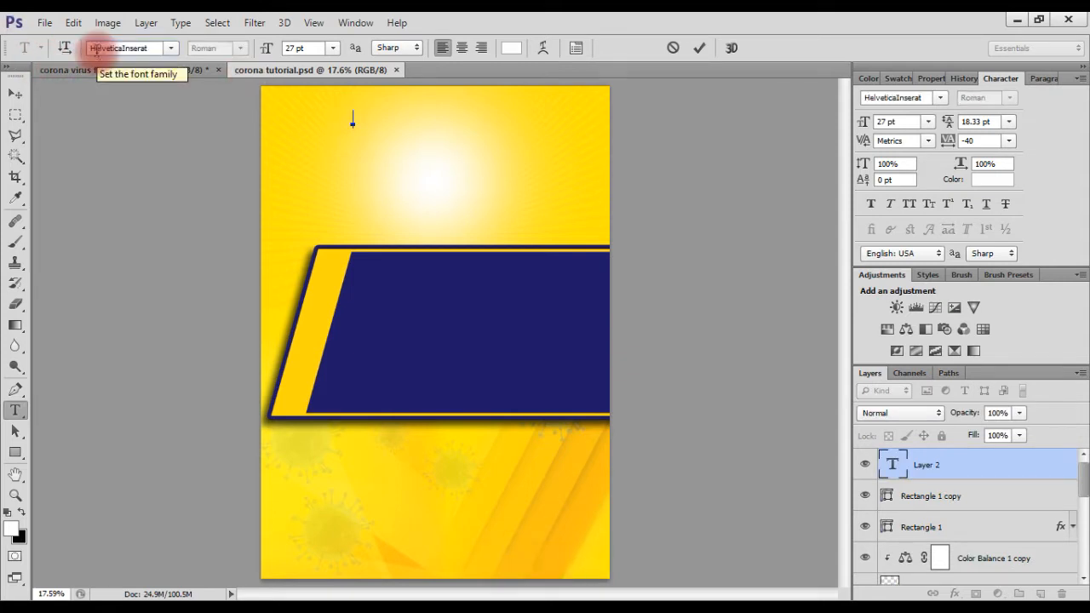
{"action": "left_click", "coordinate": [293, 48]}
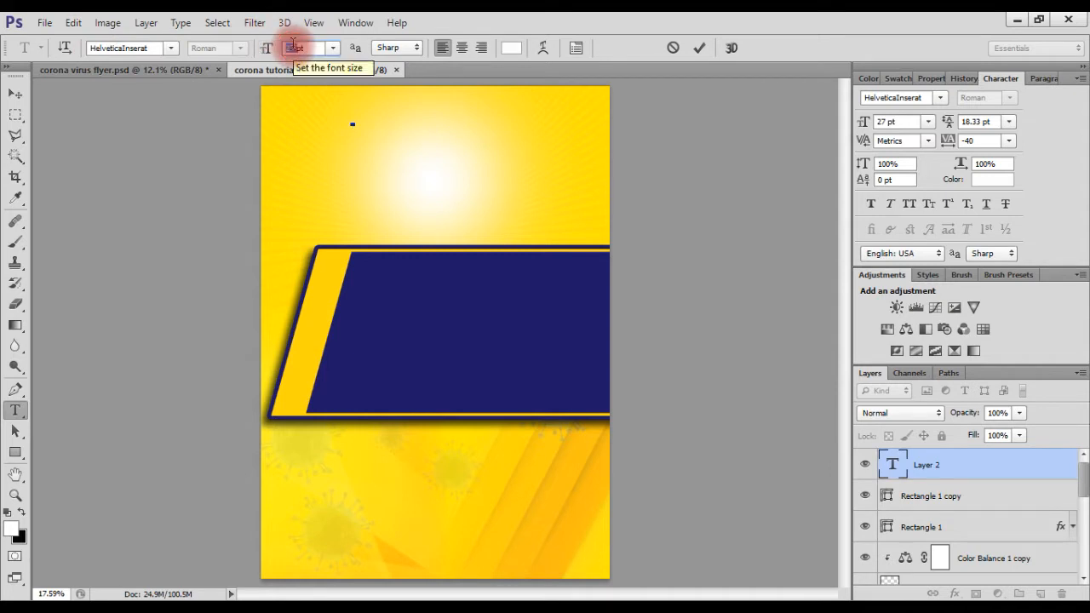
{"action": "type", "text": "65.77"}
{"action": "key", "text": "Return"}
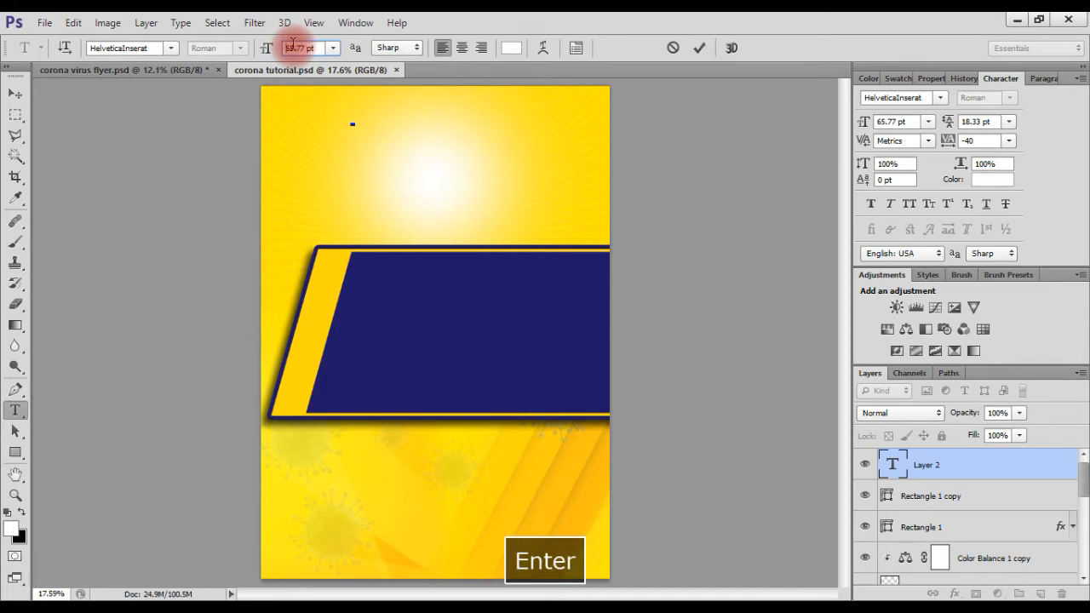
Set the text colour to dark blue #1b1464
{"action": "left_click", "coordinate": [510, 49]}
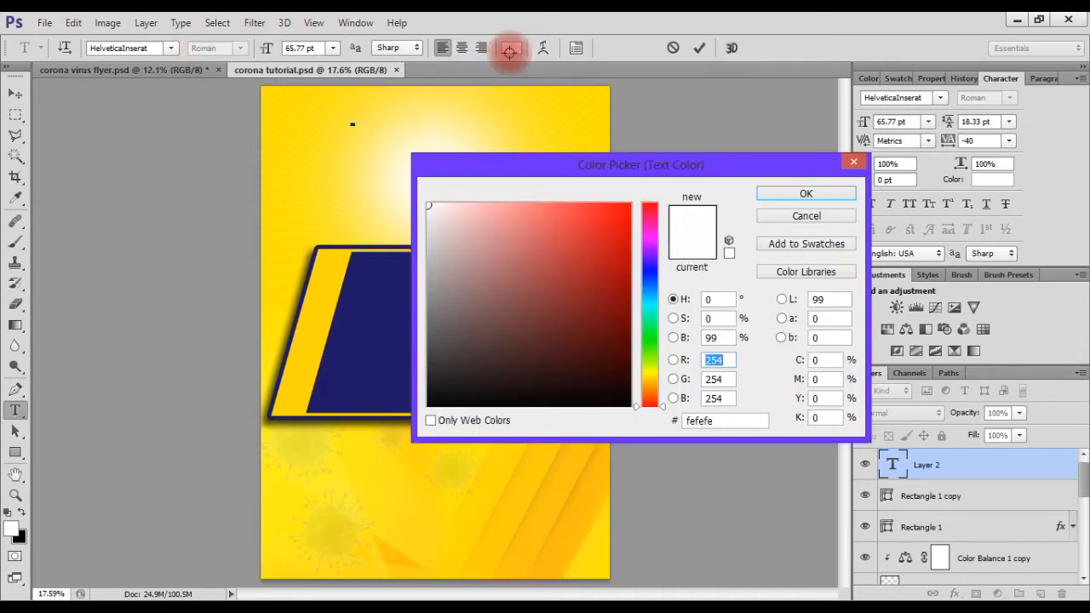
{"action": "left_click", "coordinate": [700, 421]}
{"action": "type", "text": "1B"}
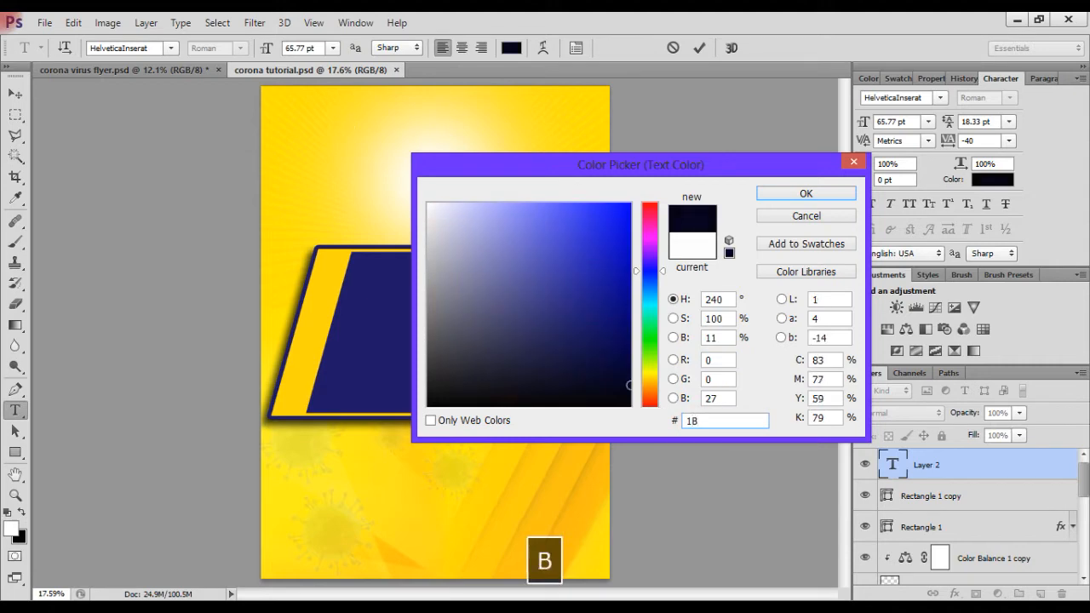
{"action": "key", "text": "BackSpace"}
{"action": "key", "text": "Caps_Lock"}
{"action": "type", "text": "b1464"}
{"action": "key", "text": "BackSpace"}
{"action": "type", "text": "64"}
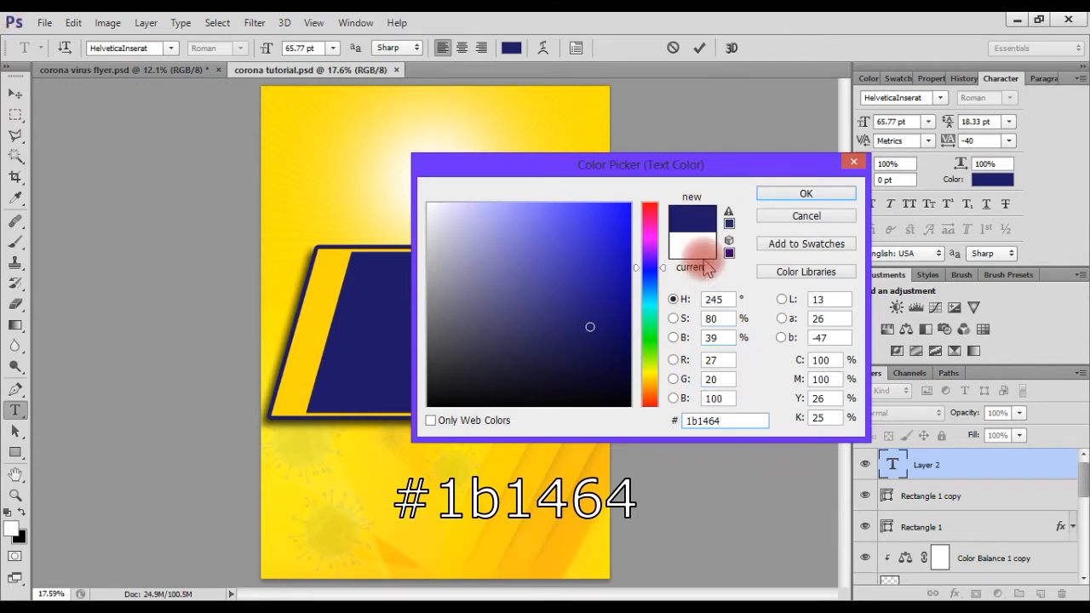
{"action": "left_click", "coordinate": [819, 196]}
Move the text start to the page's upper-left corner and enter the headline "PROTECT YOURSELF FROM A"
{"action": "left_click_drag", "start_coordinate": [325, 209], "coordinate": [251, 209]}
{"action": "type", "text": "Rot"}
{"action": "key", "text": "BackSpace"}
{"action": "key", "text": "BackSpace"}
{"action": "key", "text": "BackSpace"}
{"action": "key", "text": "BackSpace"}
{"action": "key", "text": "Caps_Lock"}
{"action": "type", "text": "PROTECT"}
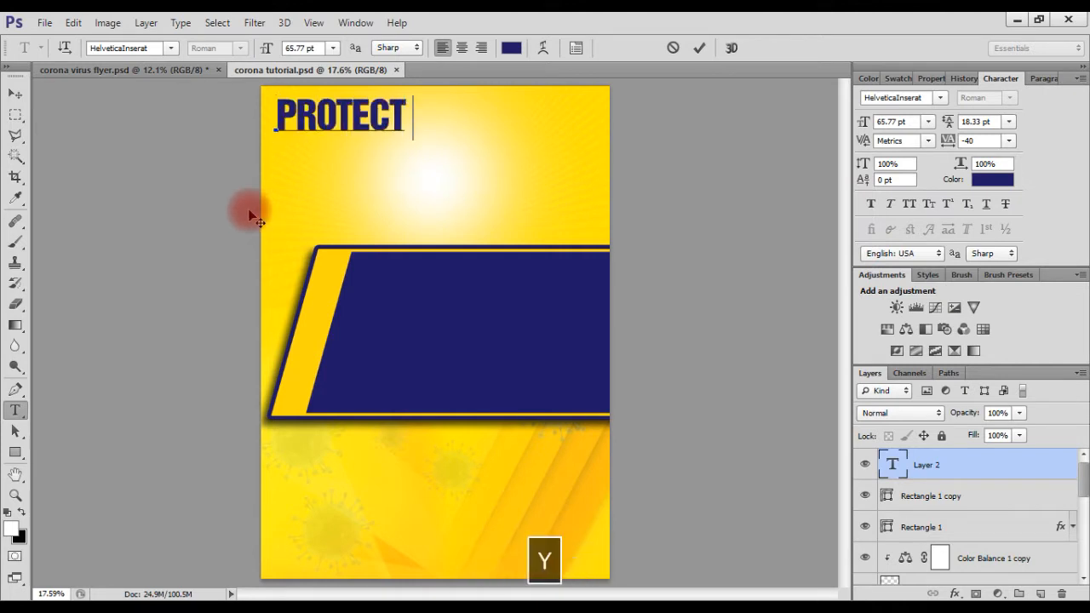
{"action": "type", "text": " YOURSELF FRO"}
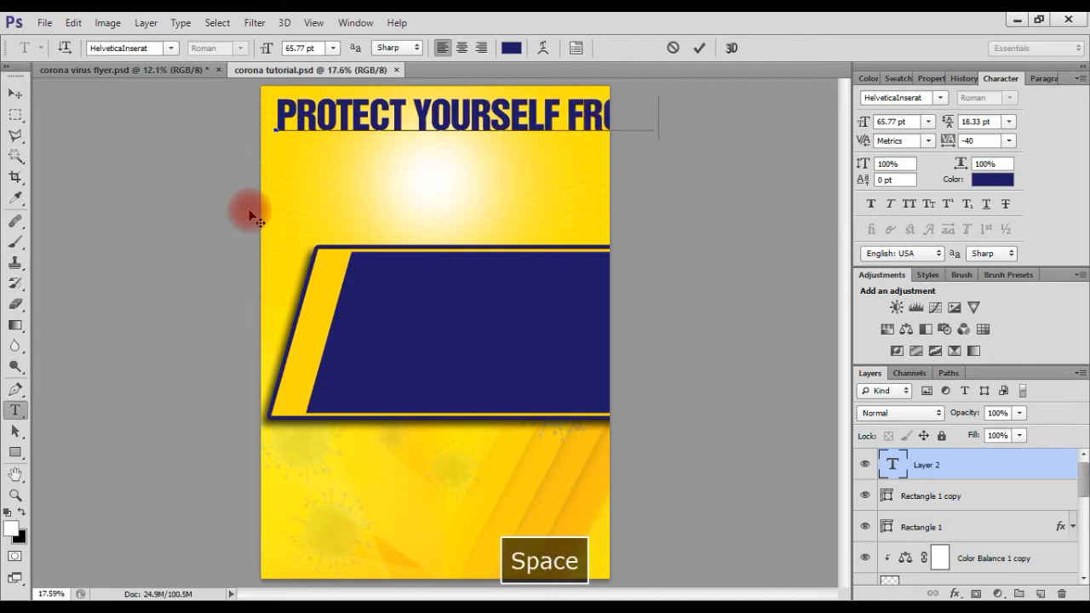
{"action": "type", "text": "M A"}
Scale the headline down to about 50.33 pt so it fits within the page width, and commit the text
{"action": "key", "text": "ctrl"}
{"action": "left_click_drag", "start_coordinate": [677, 139], "coordinate": [594, 132]}
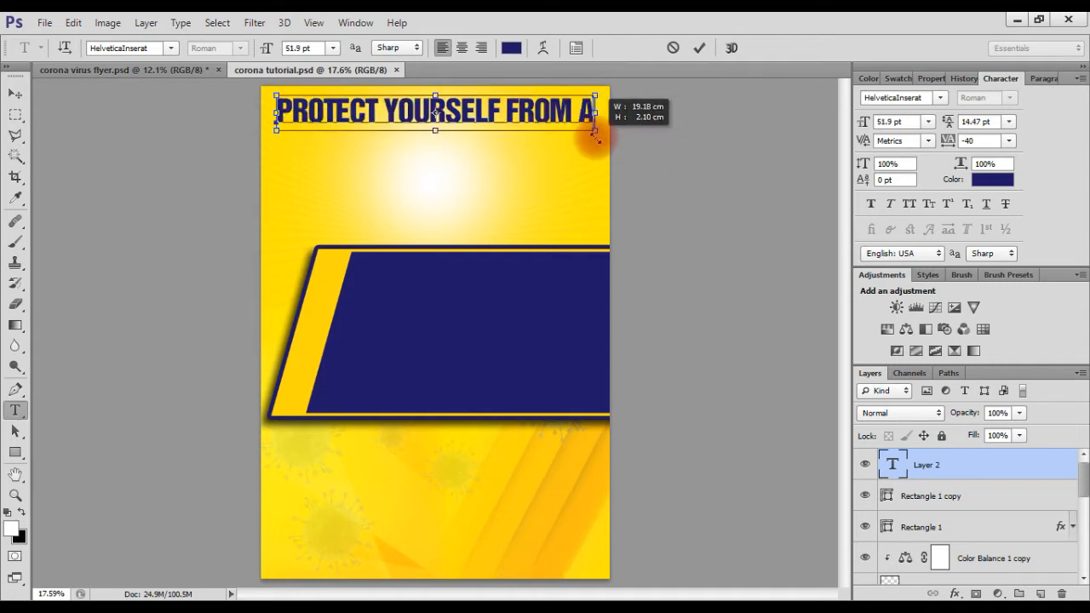
{"action": "left_click_drag", "start_coordinate": [594, 132], "coordinate": [584, 132]}
{"action": "left_click", "coordinate": [699, 49]}
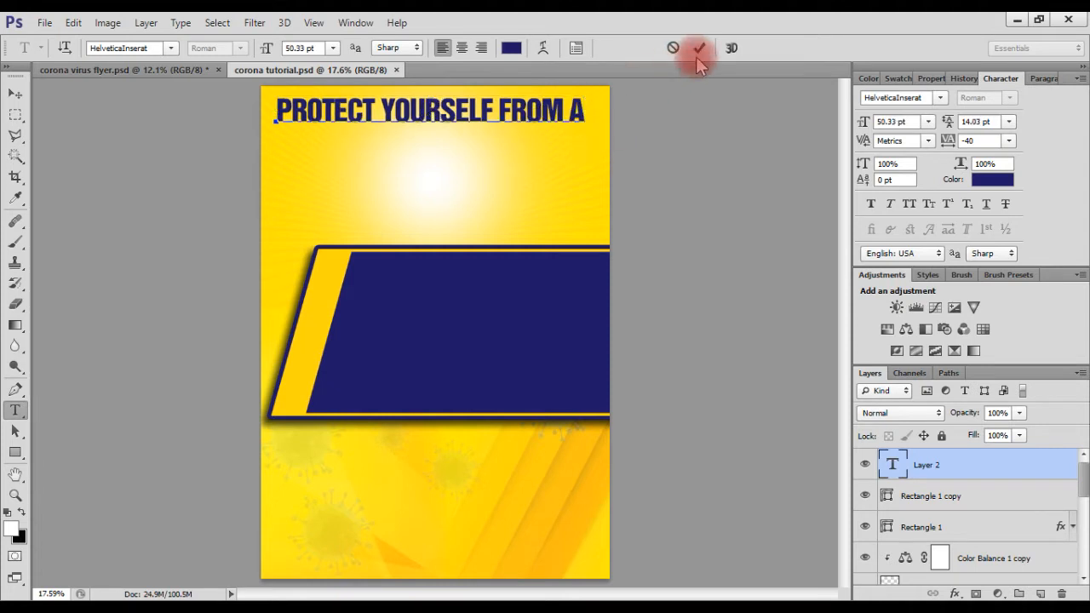
{"action": "key", "text": "F3"}
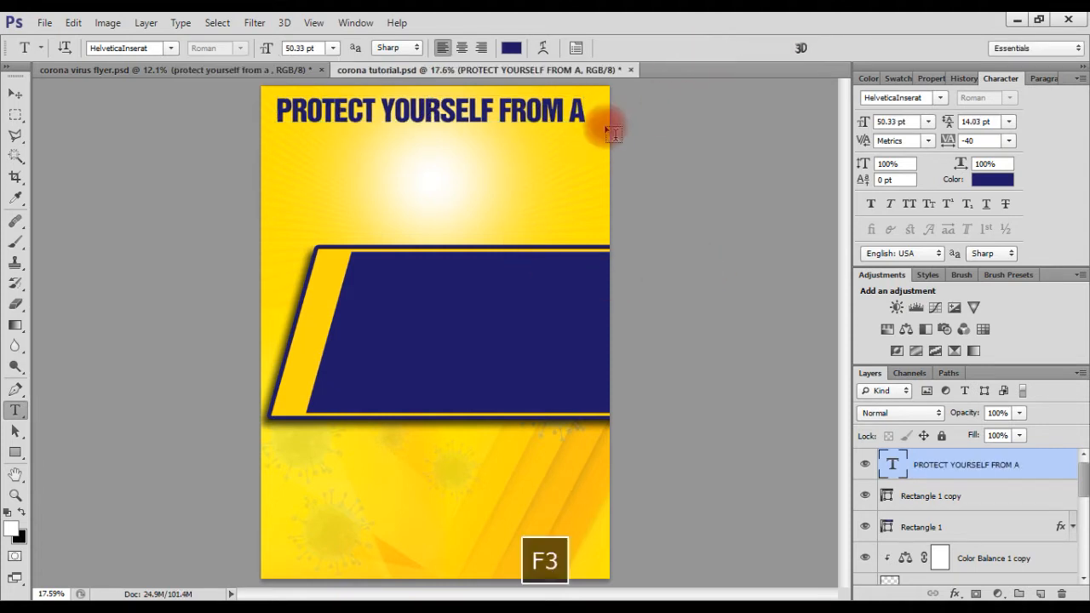
Reduce the headline further to about 47.09 pt, reposition it near the top of the page and commit it
{"action": "left_click", "coordinate": [563, 116]}
{"action": "key", "text": "ctrl+a"}
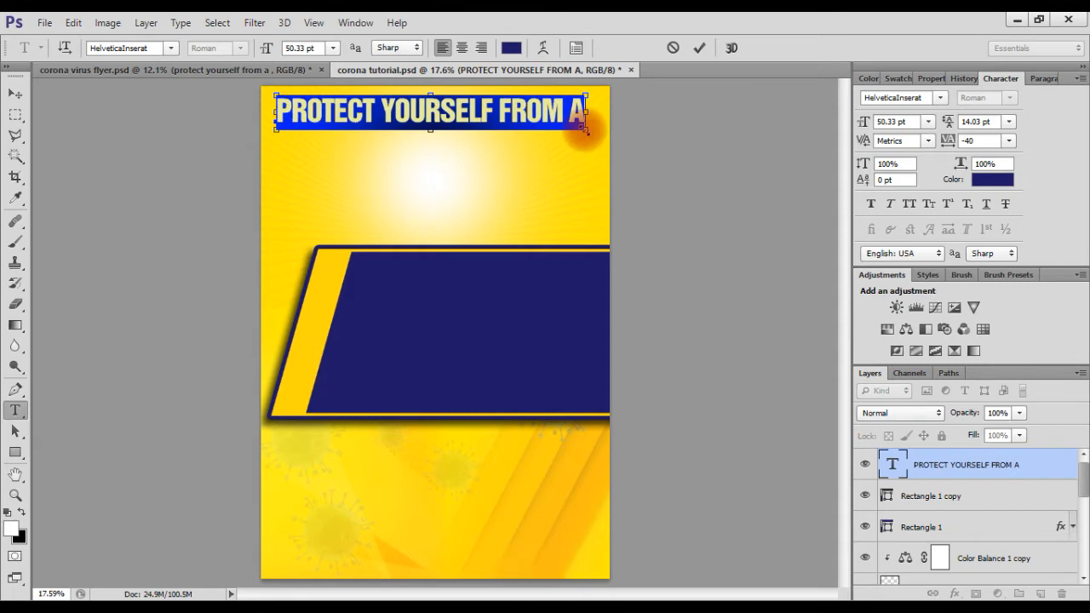
{"action": "left_click_drag", "start_coordinate": [565, 126], "coordinate": [530, 122]}
{"action": "left_click_drag", "start_coordinate": [434, 143], "coordinate": [465, 151]}
{"action": "left_click_drag", "start_coordinate": [566, 119], "coordinate": [599, 149]}
{"action": "left_click_drag", "start_coordinate": [590, 187], "coordinate": [564, 185]}
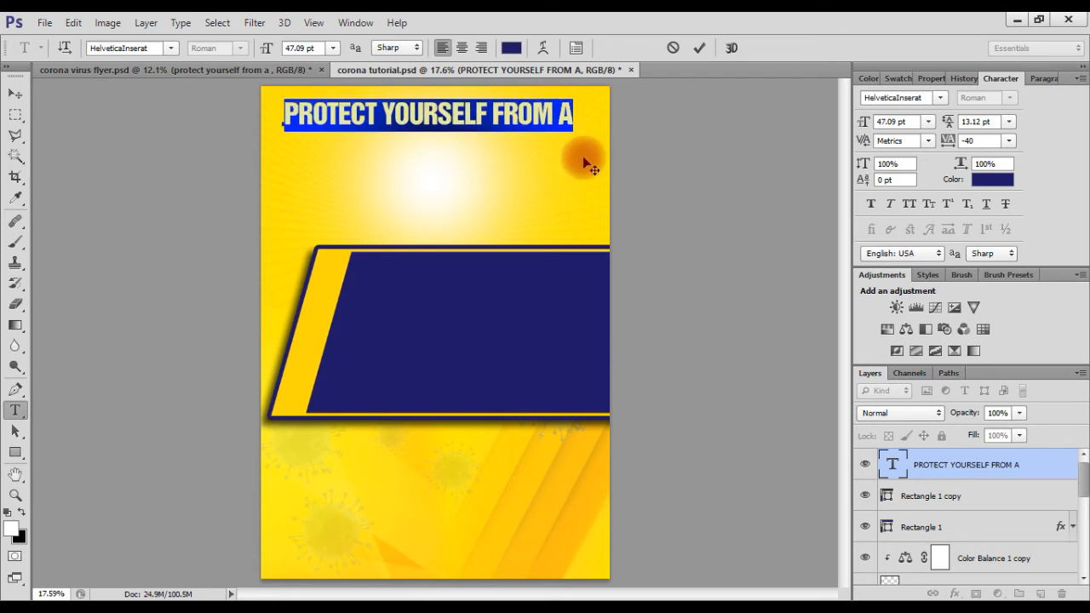
{"action": "left_click", "coordinate": [703, 48]}
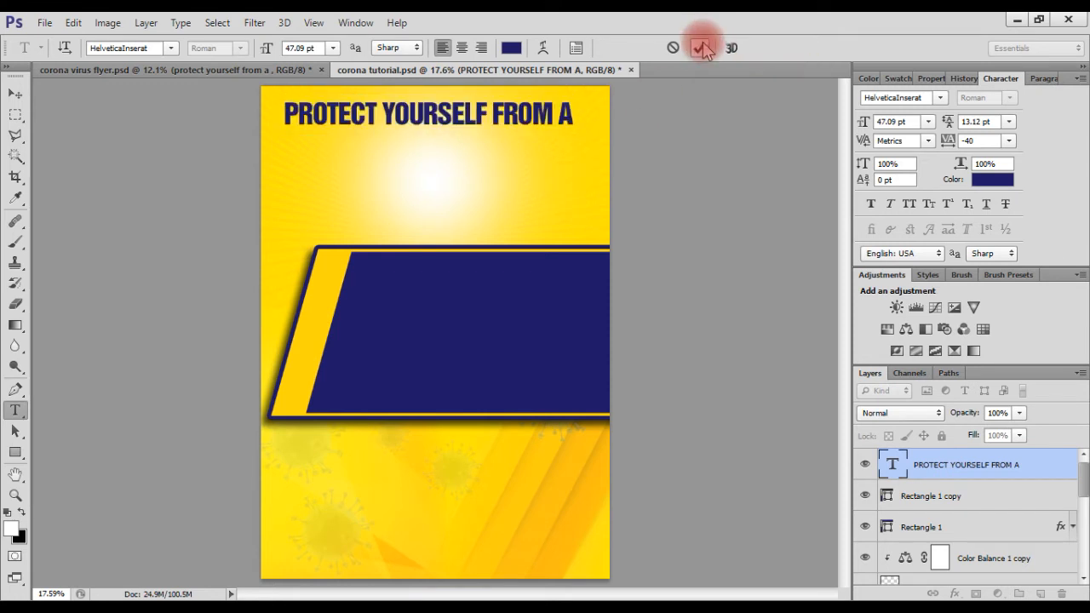
Set the headline's leading to 44.65 pt and its tracking to -60
{"action": "left_click", "coordinate": [499, 127]}
{"action": "key", "text": "ctrl+a"}
{"action": "left_click", "coordinate": [973, 120]}
{"action": "key", "text": "ctrl+a"}
{"action": "type", "text": "44.5"}
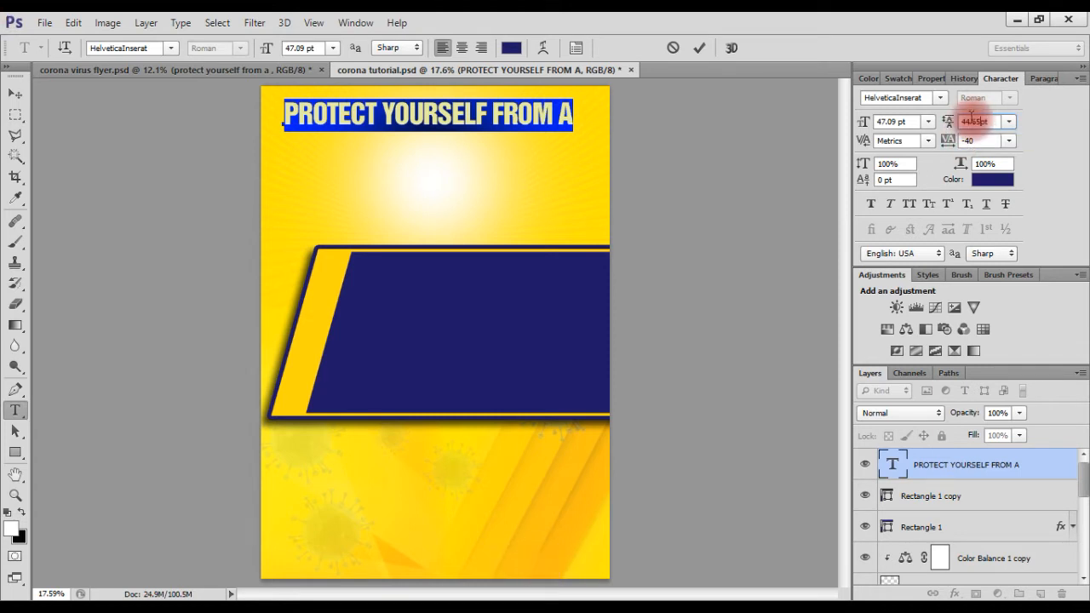
{"action": "key", "text": "Return"}
{"action": "left_click", "coordinate": [969, 142]}
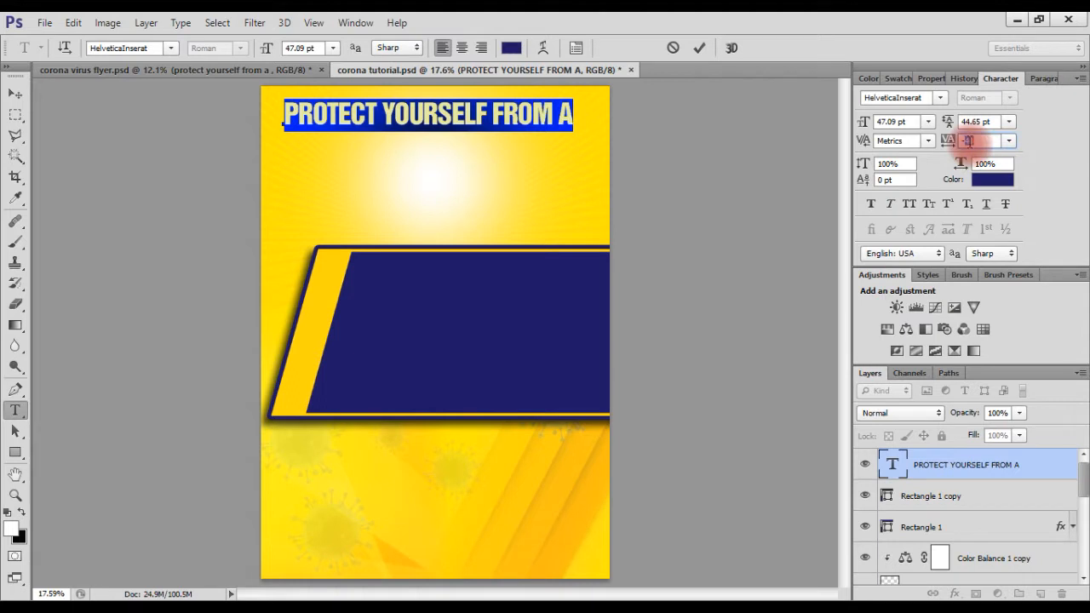
{"action": "type", "text": "-"}
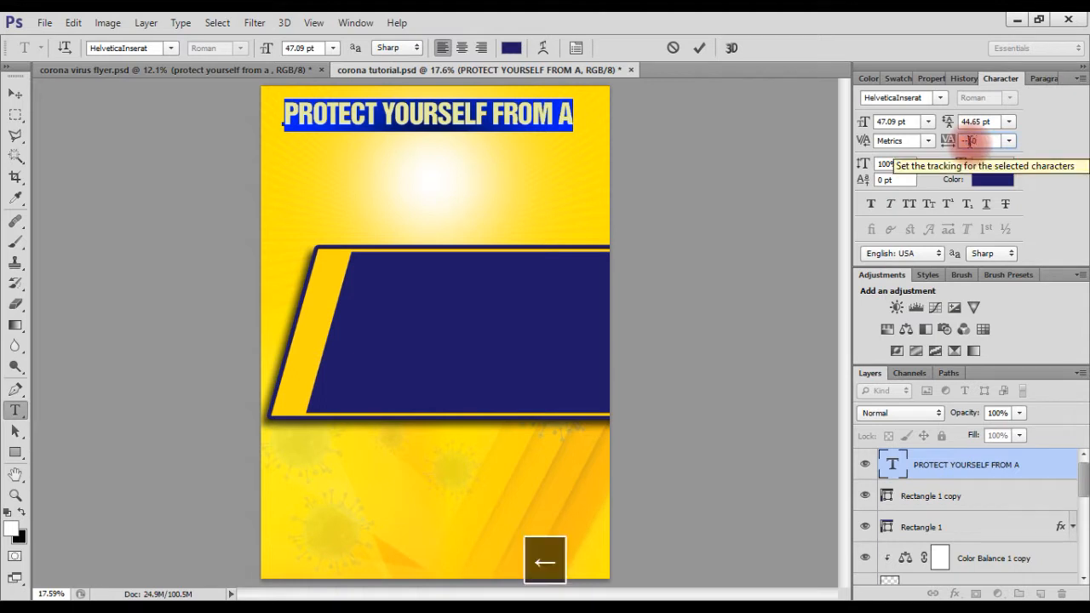
{"action": "key", "text": "BackSpace"}
{"action": "key", "text": "Return"}
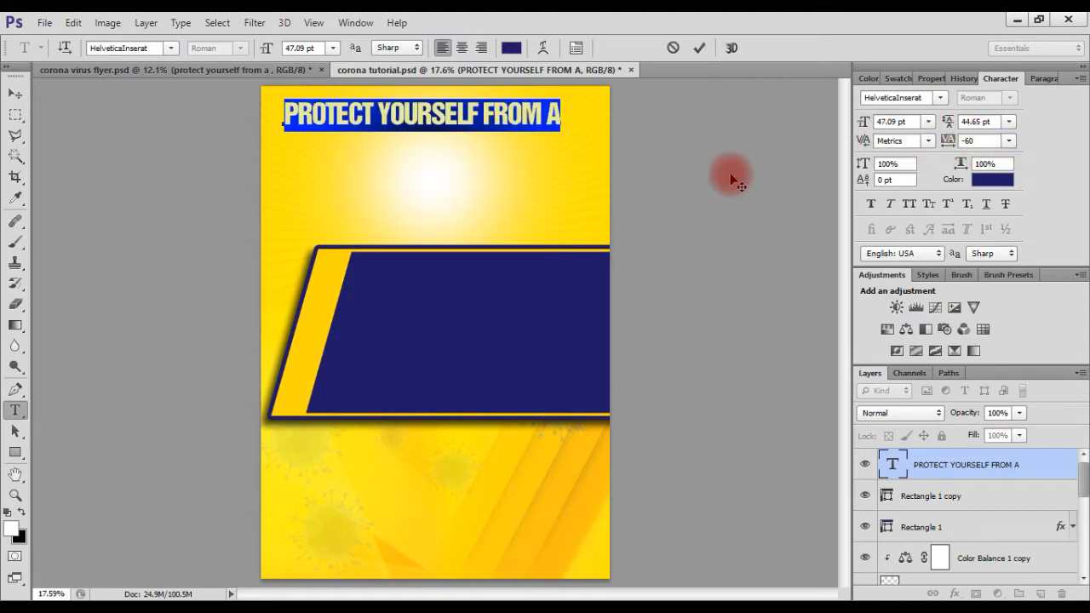
{"action": "left_click", "coordinate": [699, 47]}
Centre the headline horizontally on the canvas and nudge it slightly down
{"action": "key", "text": "v"}
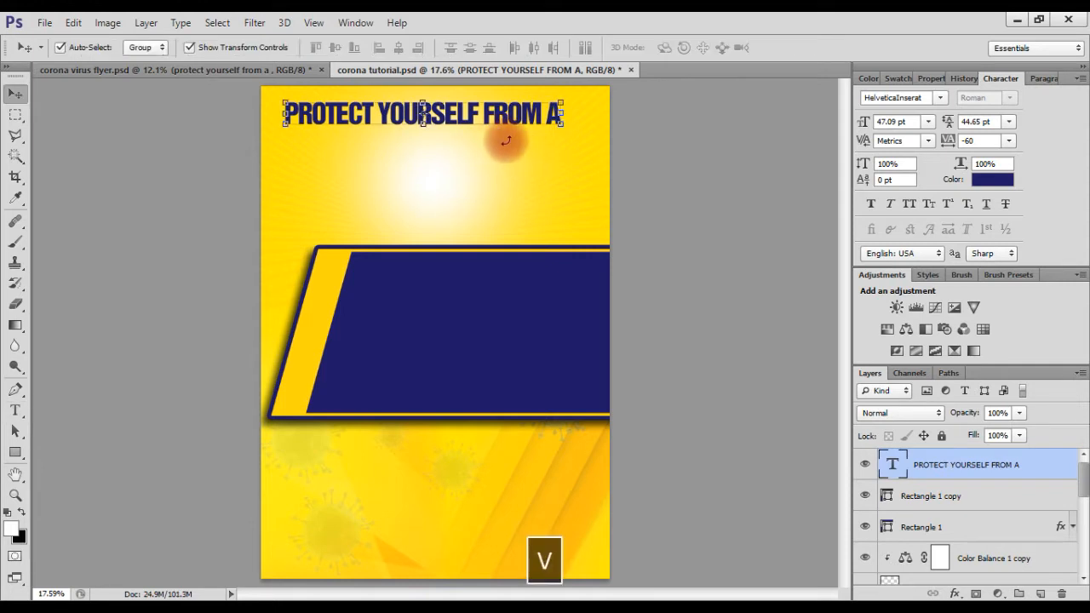
{"action": "key", "text": "ctrl+a"}
{"action": "left_click", "coordinate": [398, 49]}
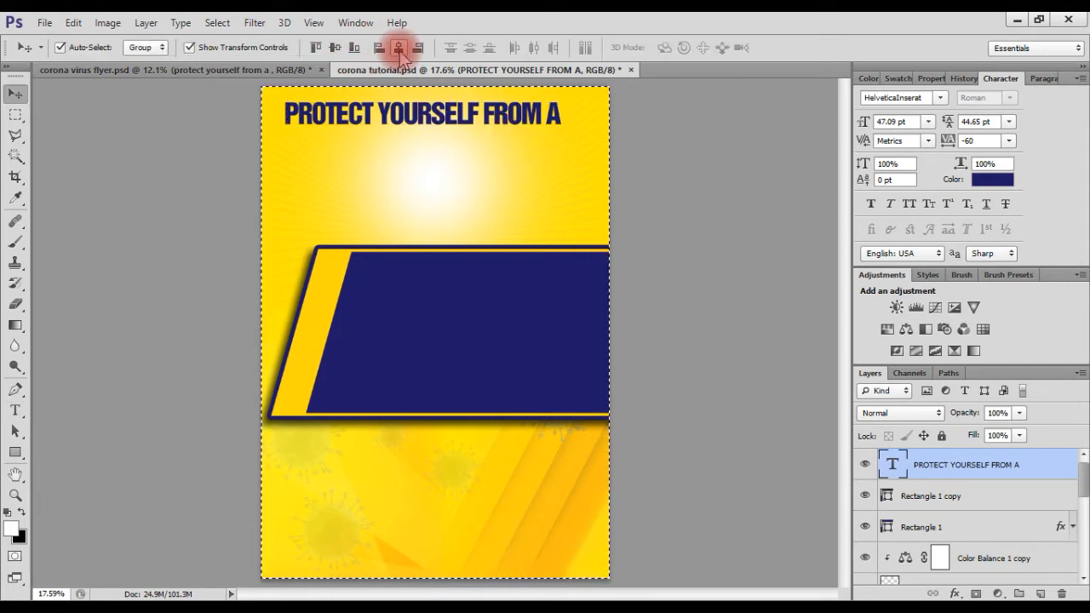
{"action": "key", "text": "ctrl+d"}
{"action": "key", "text": "Down"}
{"action": "key", "text": "Down"}
{"action": "key", "text": "Down"}
{"action": "key", "text": "Down"}
{"action": "key", "text": "Down"}
{"action": "key", "text": "Down"}
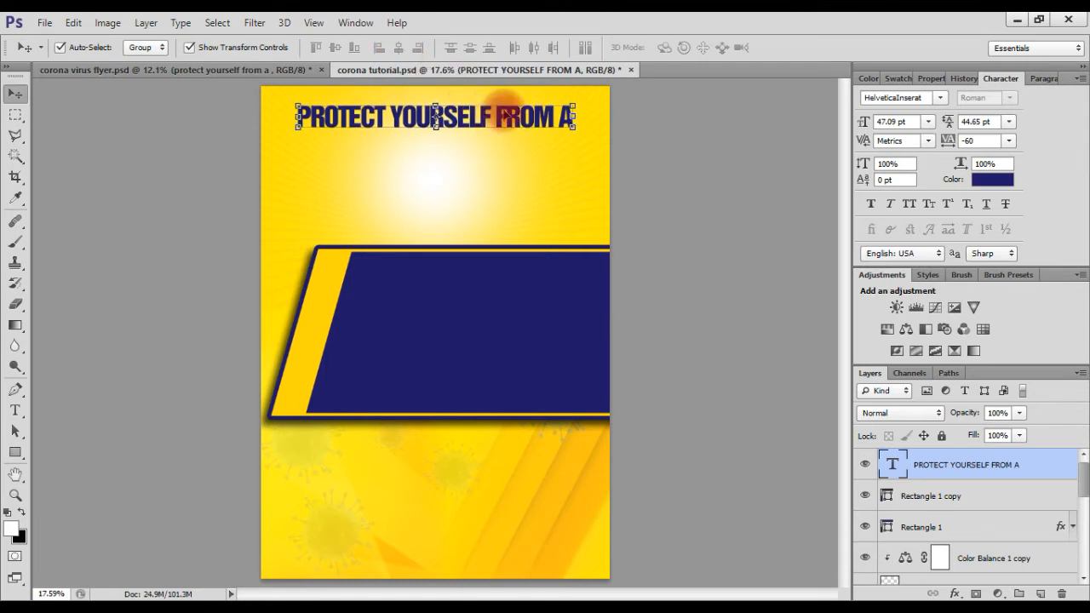
Duplicate the headline to just above the blue panel and replace the copy's text with "INFECTION"
{"action": "left_click_drag", "start_coordinate": [510, 121], "coordinate": [502, 203]}
{"action": "key", "text": "t"}
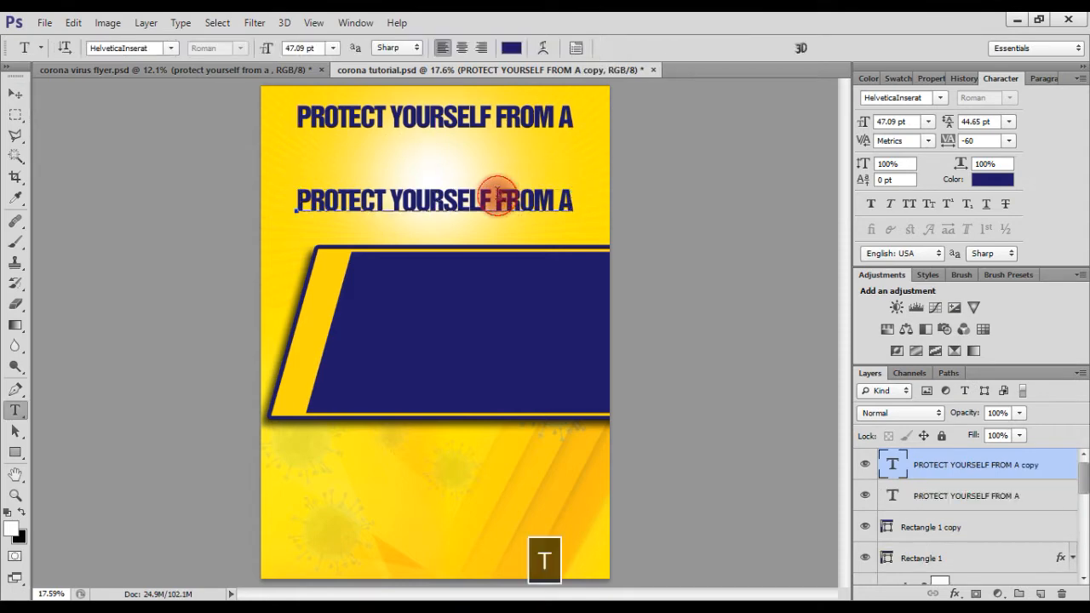
{"action": "left_click", "coordinate": [498, 191]}
{"action": "key", "text": "ctrl+a"}
{"action": "key", "text": "Up"}
{"action": "type", "text": "I"}
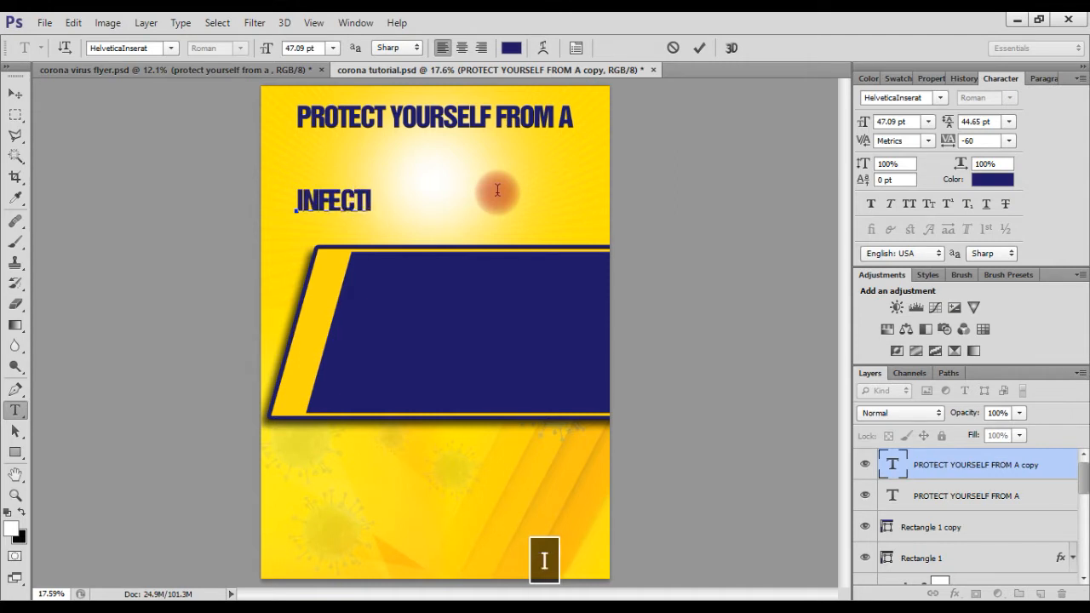
Set "INFECTION" in Akrobat Black and enlarge it to about 72.41 pt, placed near the page's centre
{"action": "key", "text": "ctrl+a"}
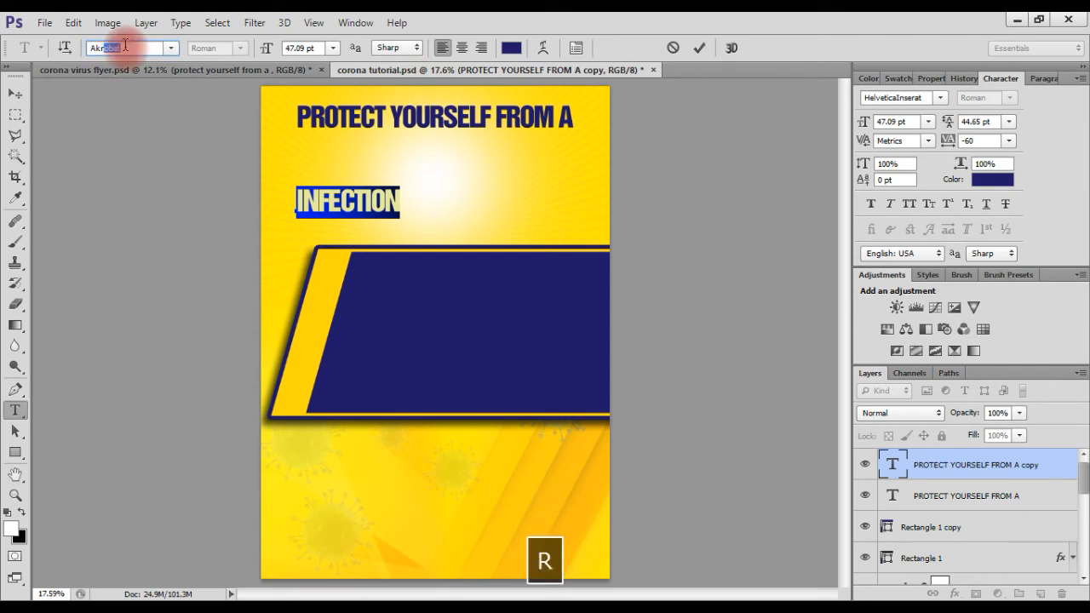
{"action": "key", "text": "Return"}
{"action": "left_click", "coordinate": [241, 47]}
{"action": "left_click", "coordinate": [256, 154]}
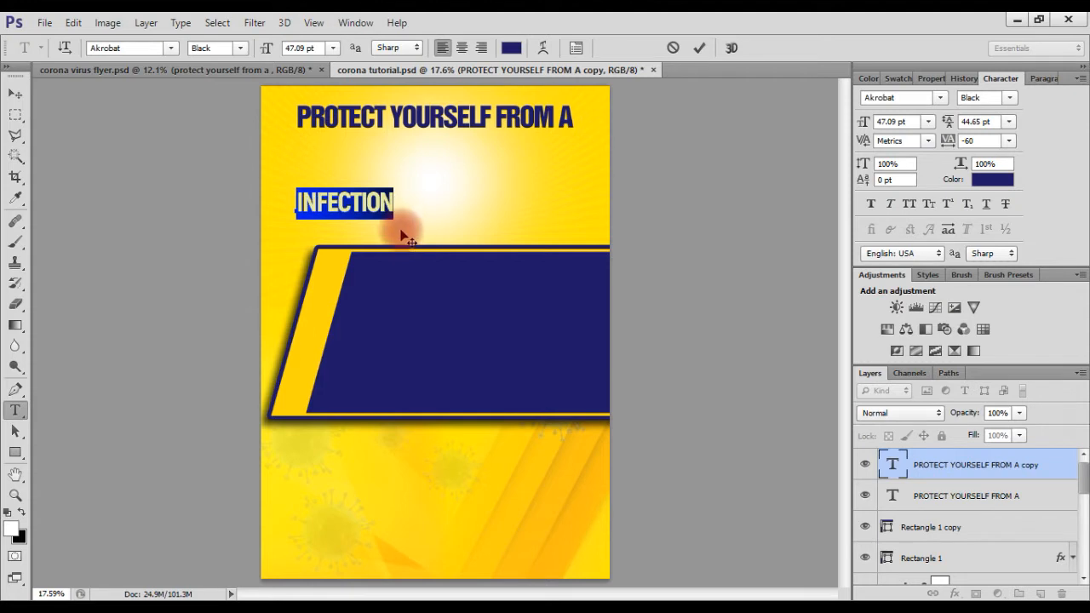
{"action": "left_click_drag", "start_coordinate": [393, 219], "coordinate": [499, 246]}
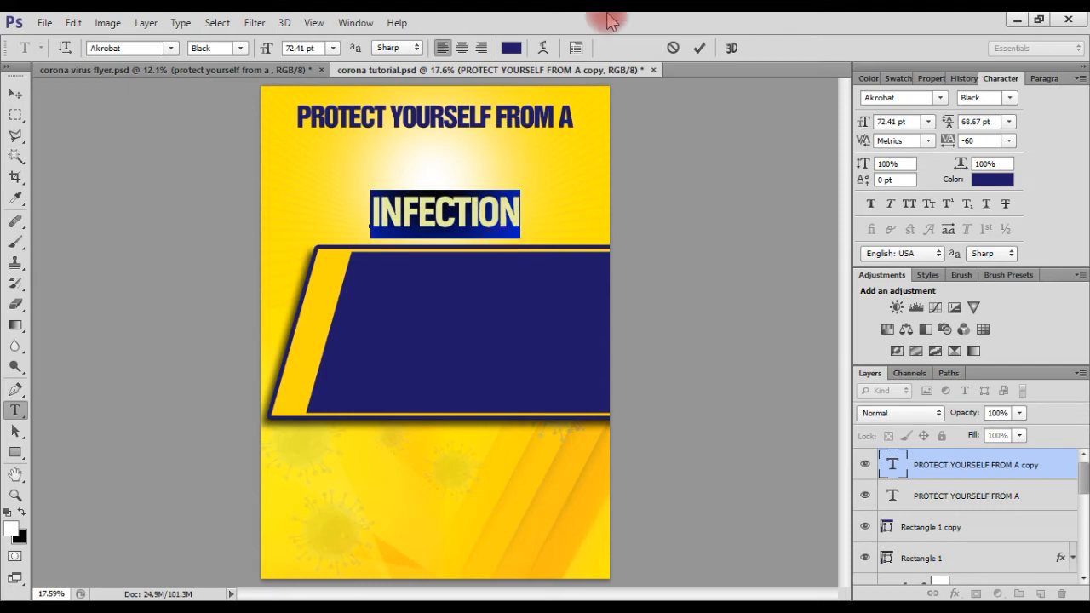
{"action": "left_click", "coordinate": [699, 48]}
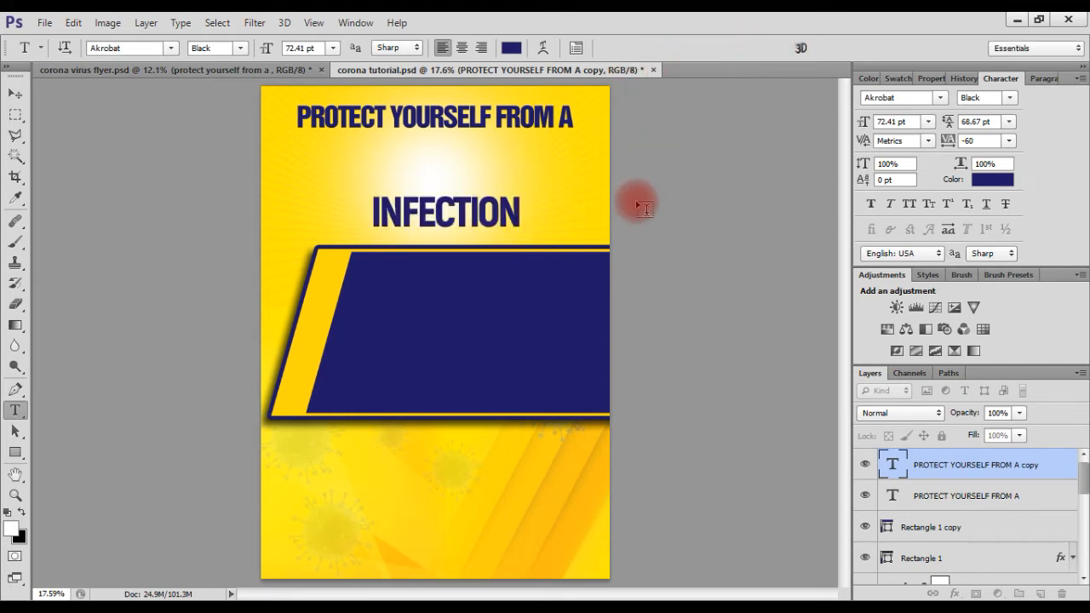
Nudge "INFECTION" slightly down and centre it horizontally on the canvas
{"action": "key", "text": "v"}
{"action": "key", "text": "Down"}
{"action": "key", "text": "Left"}
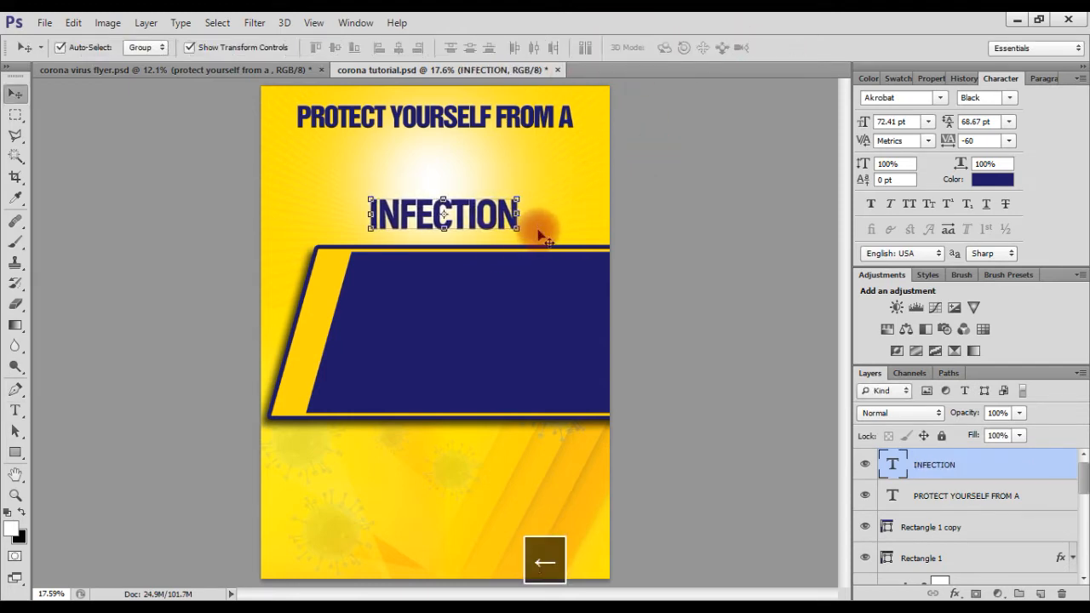
{"action": "key", "text": "ctrl+a"}
{"action": "left_click", "coordinate": [398, 47]}
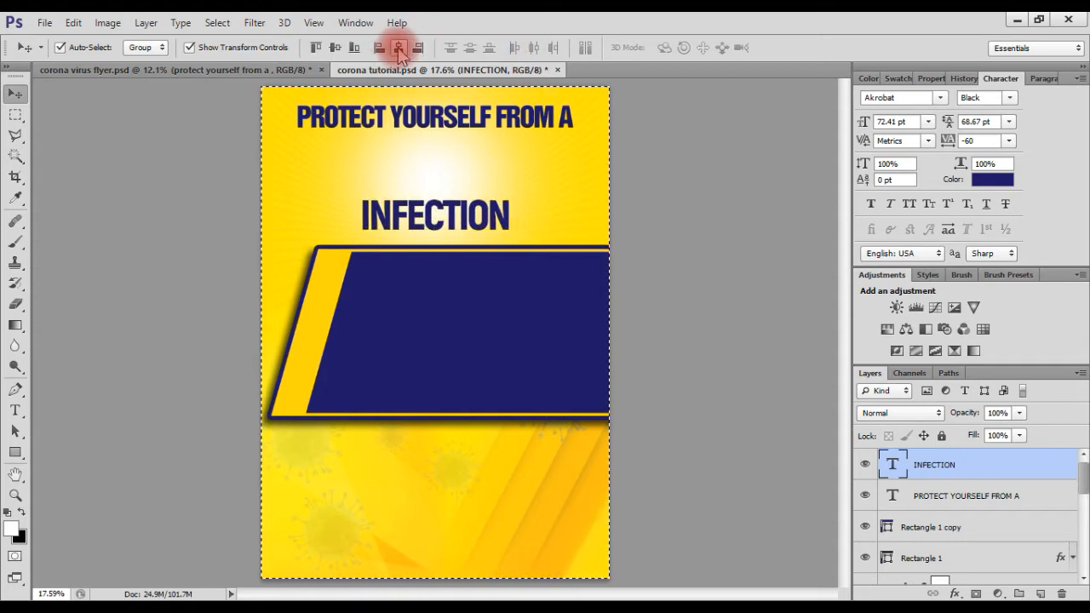
{"action": "key", "text": "ctrl+d"}
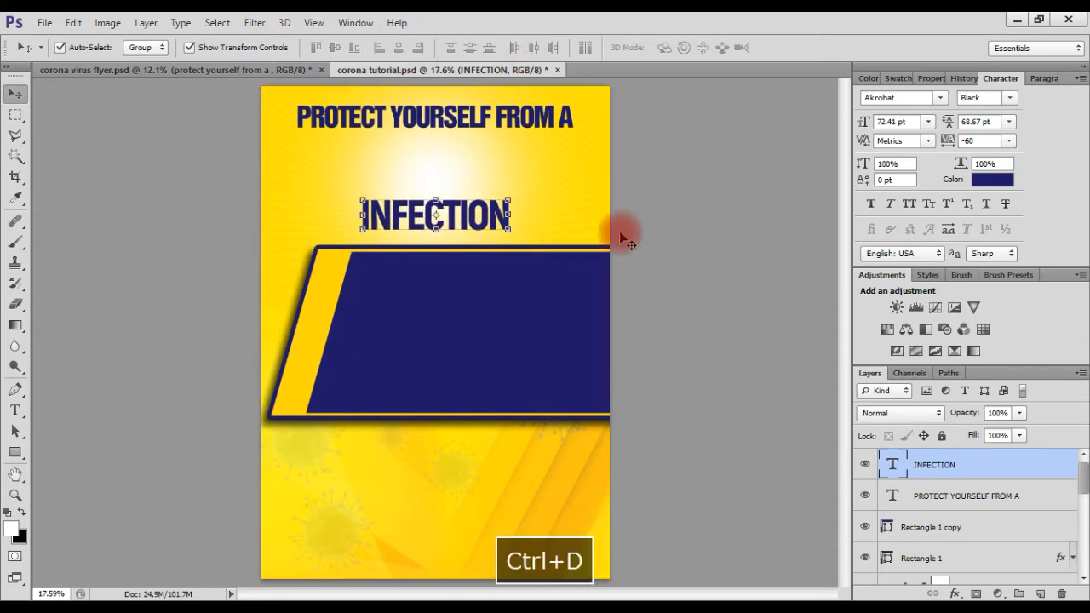
{"action": "left_click", "coordinate": [706, 255]}
Add a new text line "CORONA VIRUS" between the headline and "INFECTION"
{"action": "key", "text": "t"}
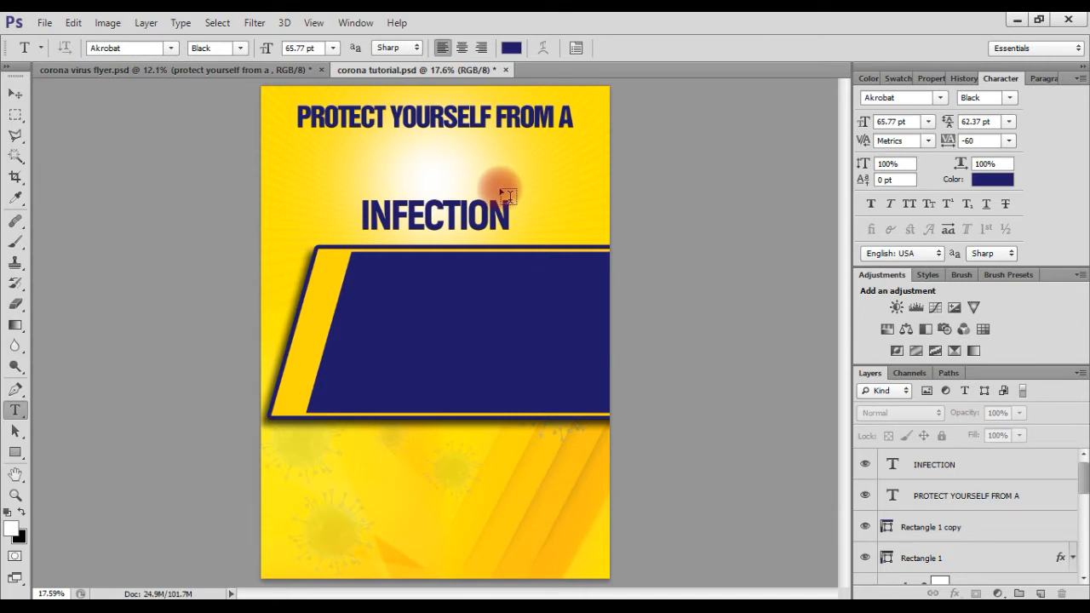
{"action": "left_click", "coordinate": [499, 186]}
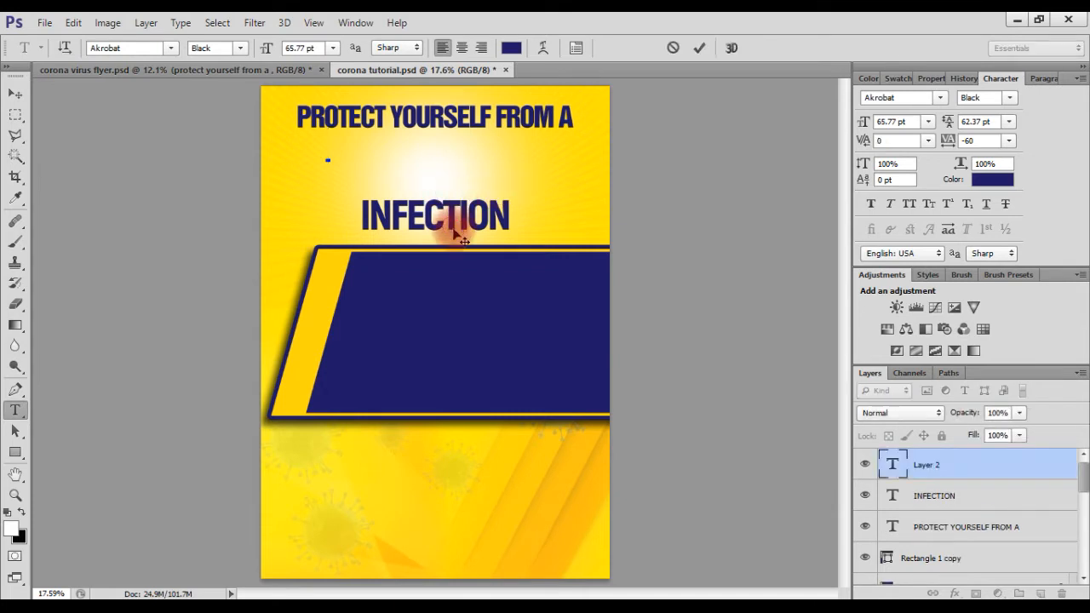
{"action": "key", "text": "Caps_Lock"}
{"action": "type", "text": "O"}
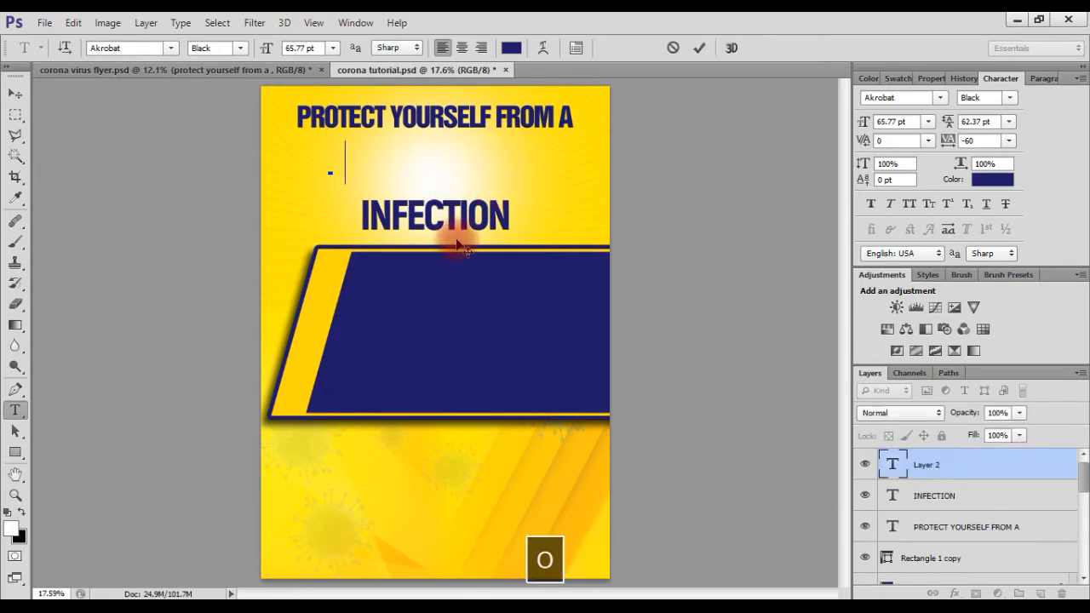
{"action": "key", "text": "BackSpace"}
{"action": "key", "text": "BackSpace"}
{"action": "key", "text": "BackSpace"}
{"action": "key", "text": "Caps_Lock"}
{"action": "type", "text": "CORONA"}
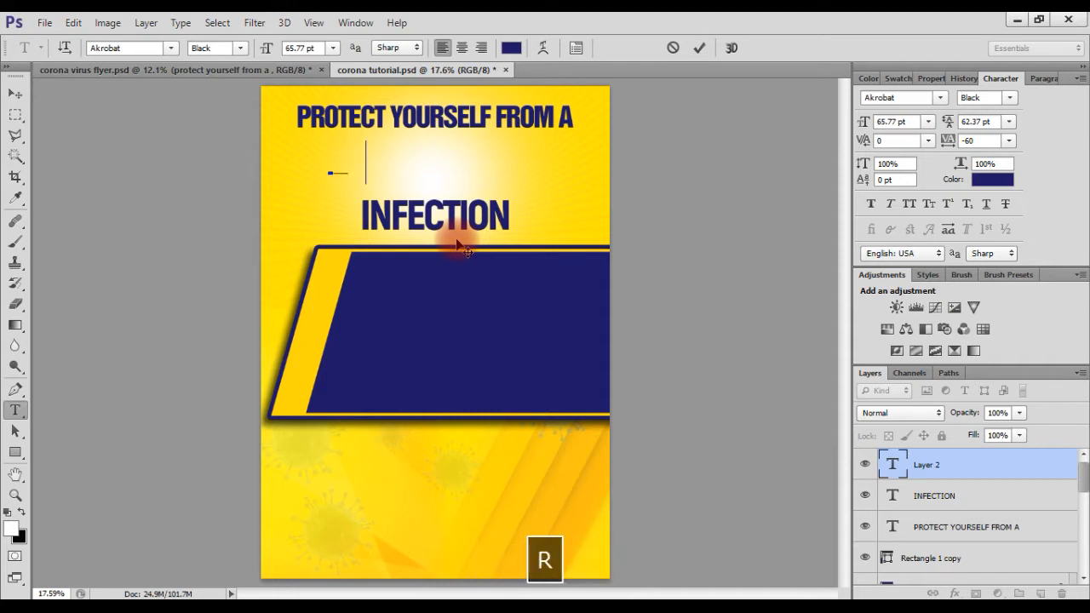
{"action": "type", "text": " VIRUS"}
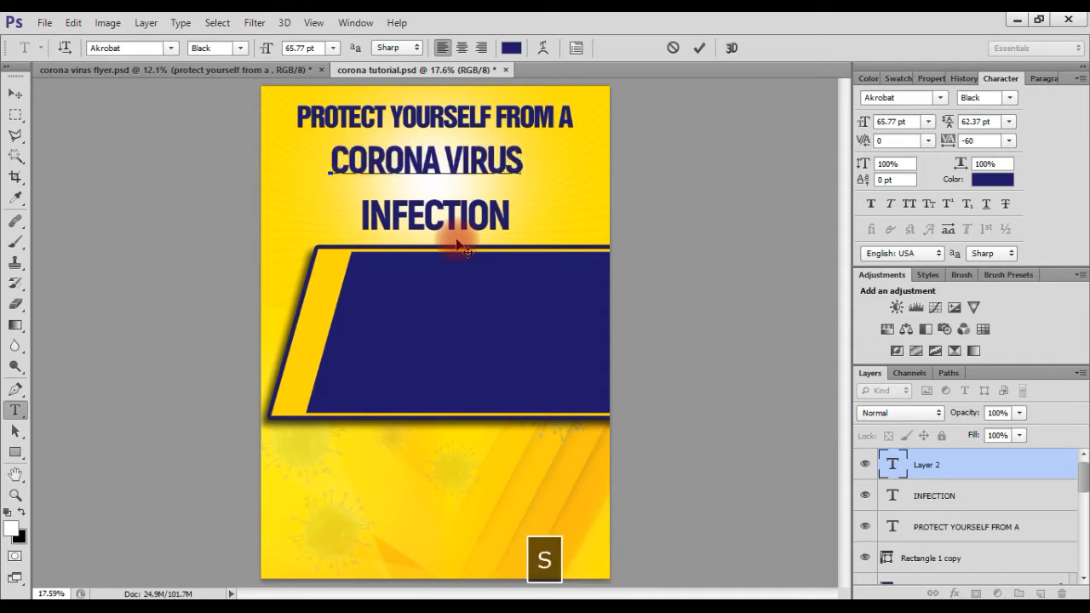
Set the whole "CORONA VIRUS" line in the HelveticaInserat font
{"action": "key", "text": "ctrl+a"}
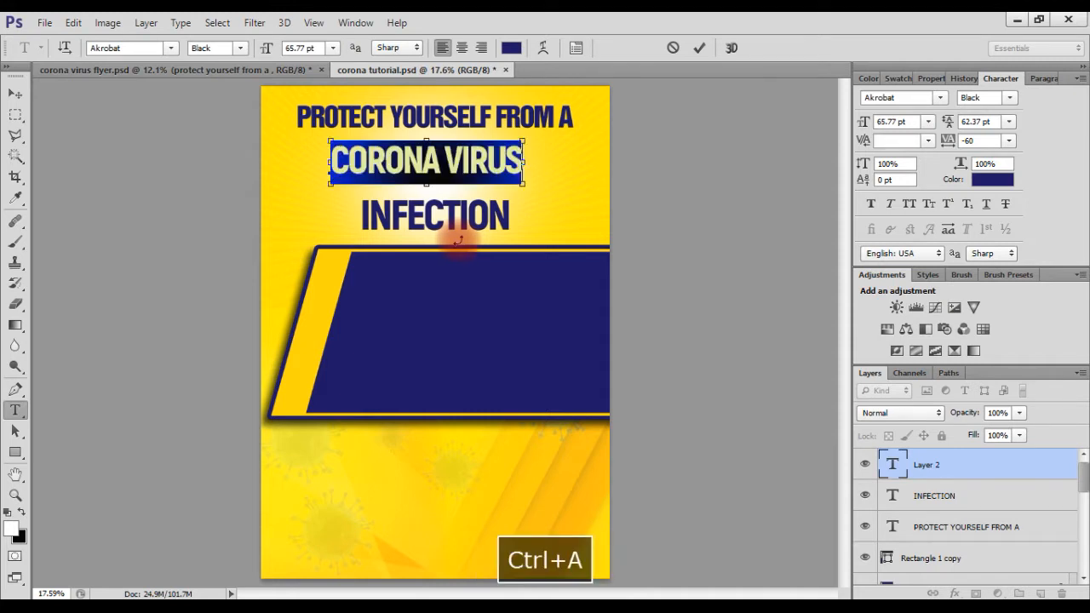
{"action": "left_click", "coordinate": [91, 49]}
{"action": "type", "text": "hel"}
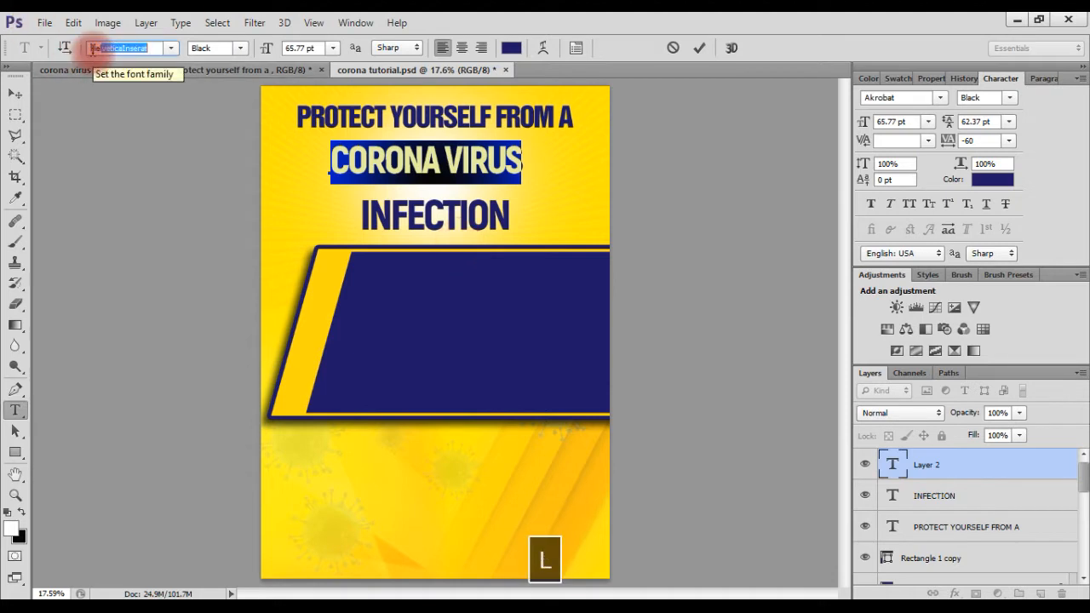
{"action": "key", "text": "Return"}
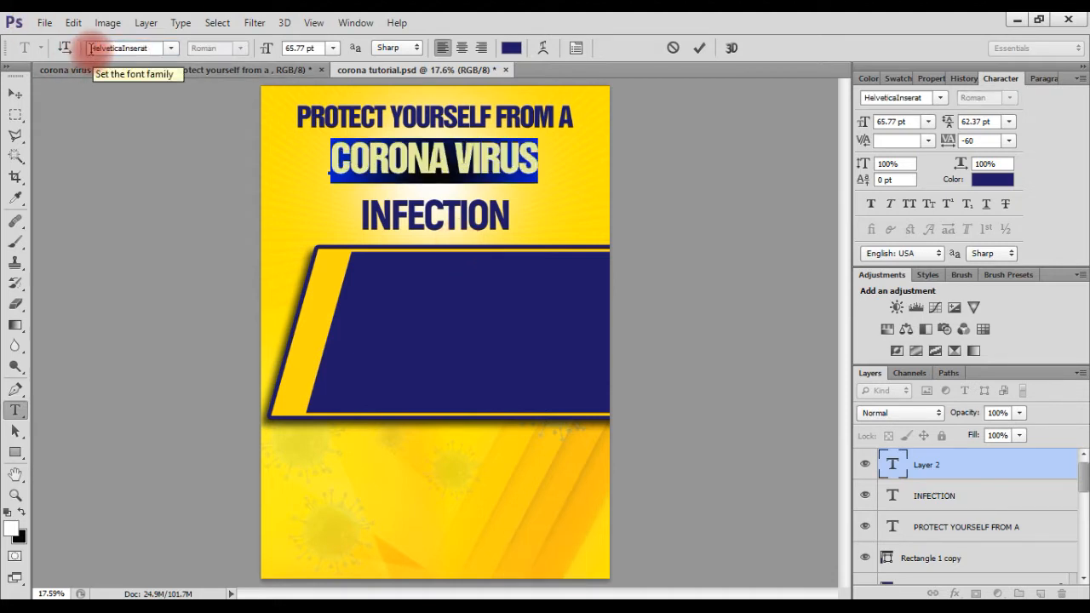
Widen the gap between "CORONA" and "VIRUS" with a kerning of 240 and set the line's tracking to 0
{"action": "left_click", "coordinate": [453, 164]}
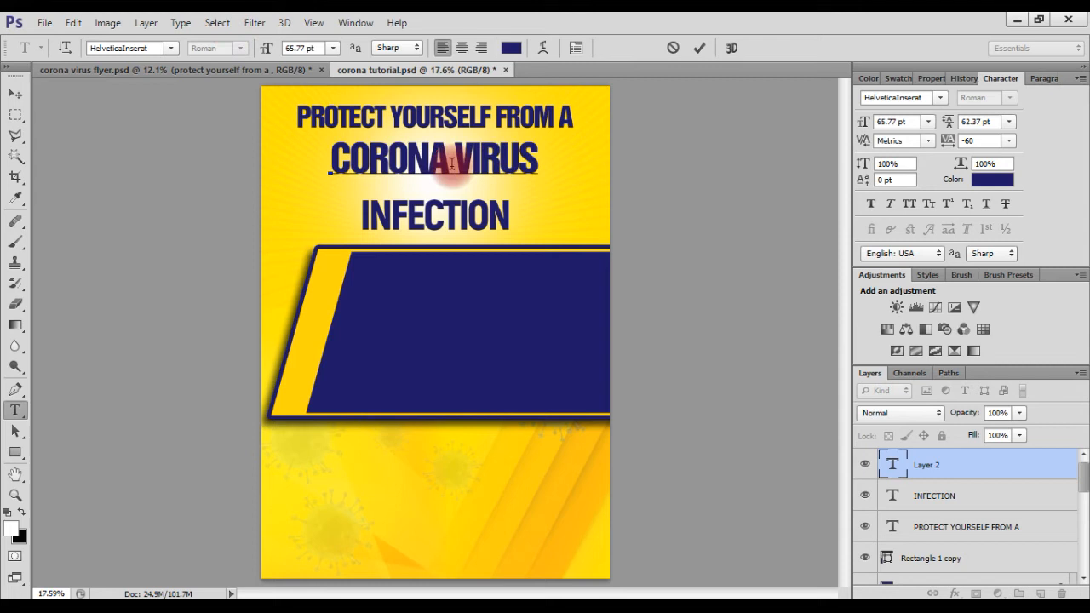
{"action": "key", "text": "alt+Right"}
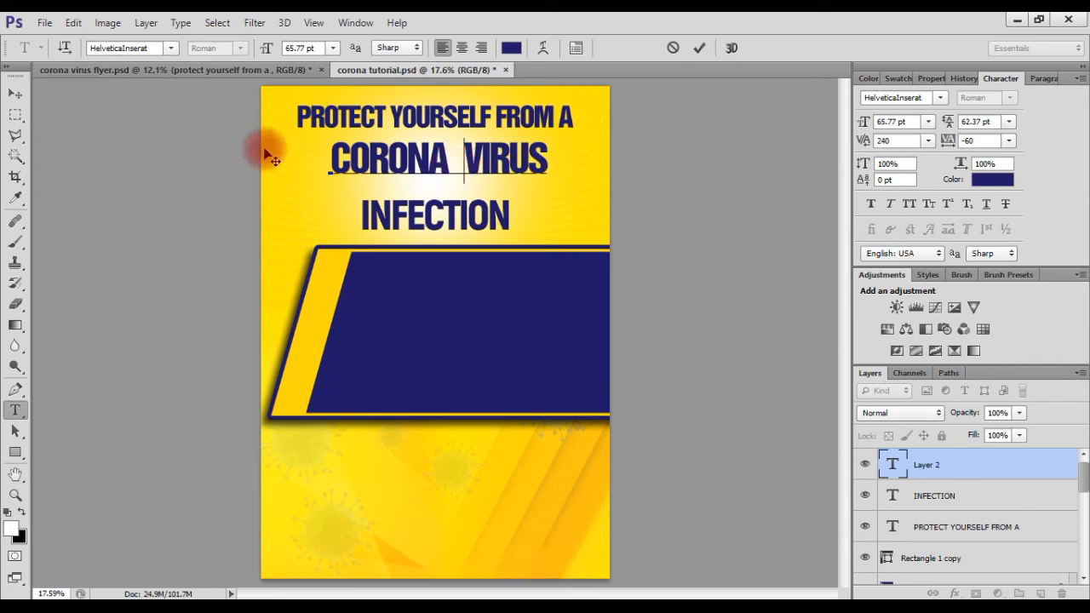
{"action": "key", "text": "ctrl+a"}
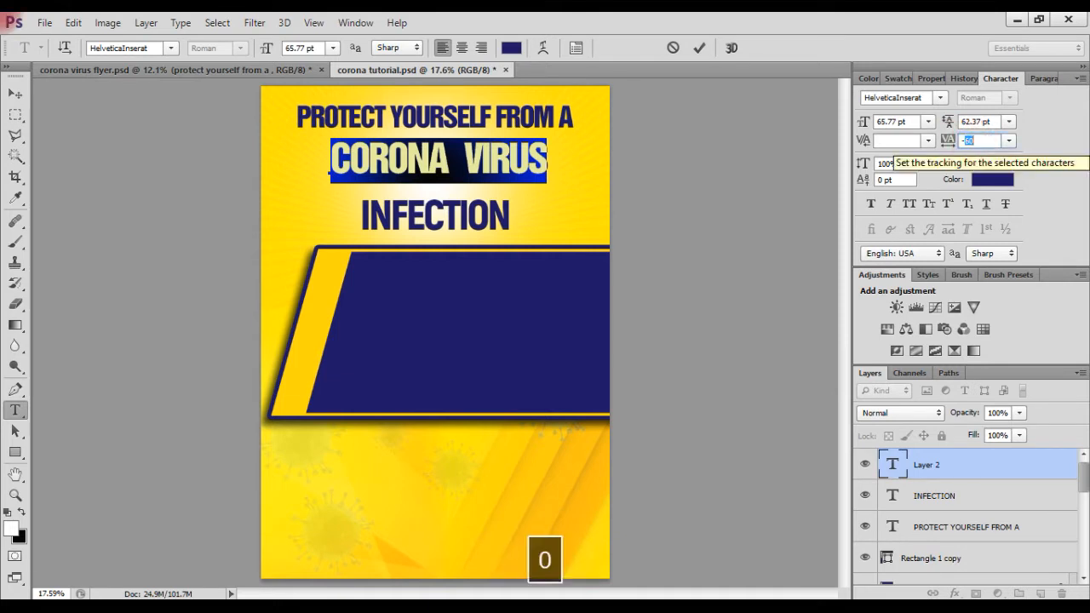
{"action": "type", "text": "0"}
{"action": "key", "text": "BackSpace"}
{"action": "key", "text": "Return"}
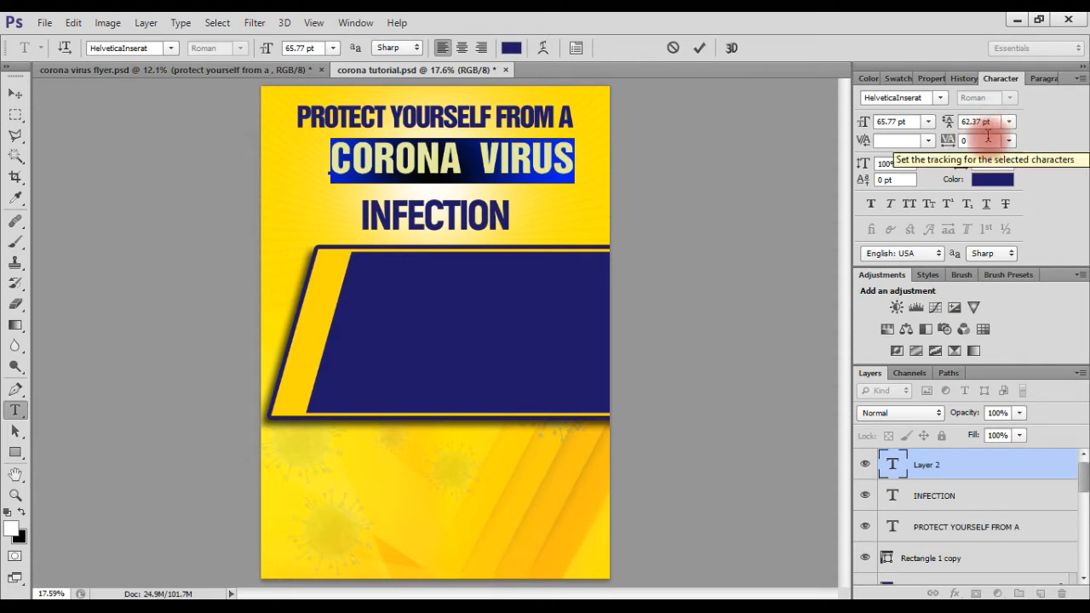
Colour "CORONA VIRUS" red with #db0202 and enlarge it to about 81.25 pt across the page
{"action": "left_click", "coordinate": [986, 179]}
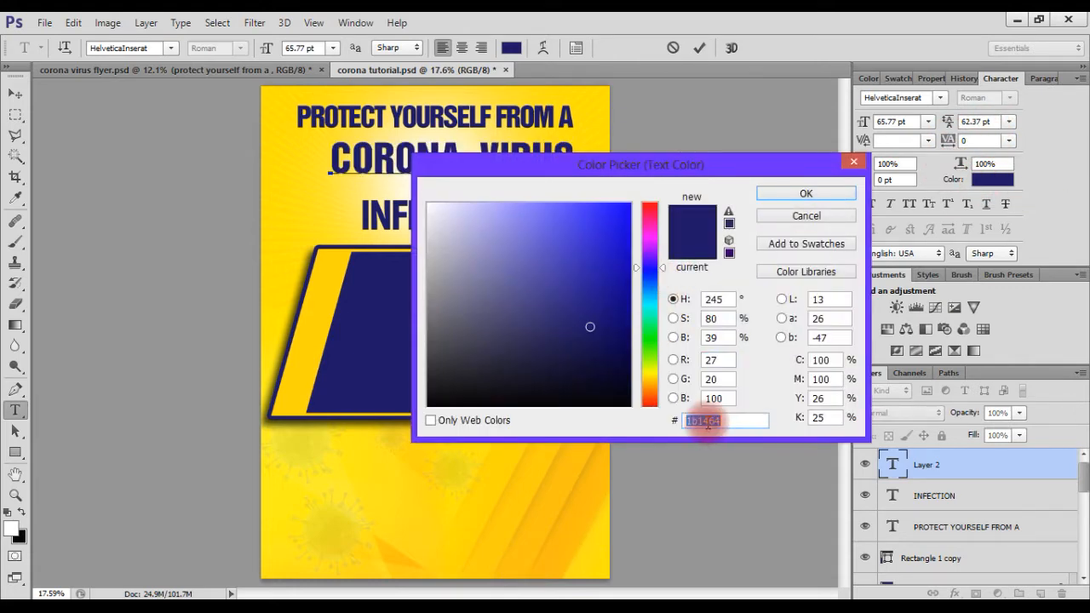
{"action": "type", "text": "DB"}
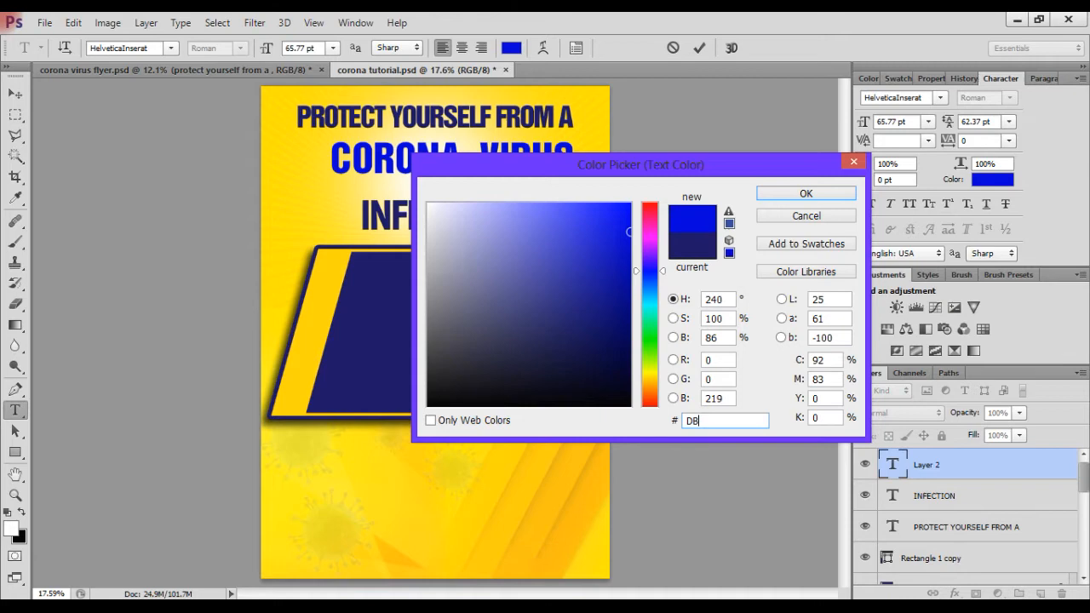
{"action": "key", "text": "Caps_Lock"}
{"action": "key", "text": "BackSpace"}
{"action": "key", "text": "BackSpace"}
{"action": "type", "text": "db0202"}
{"action": "key", "text": "Return"}
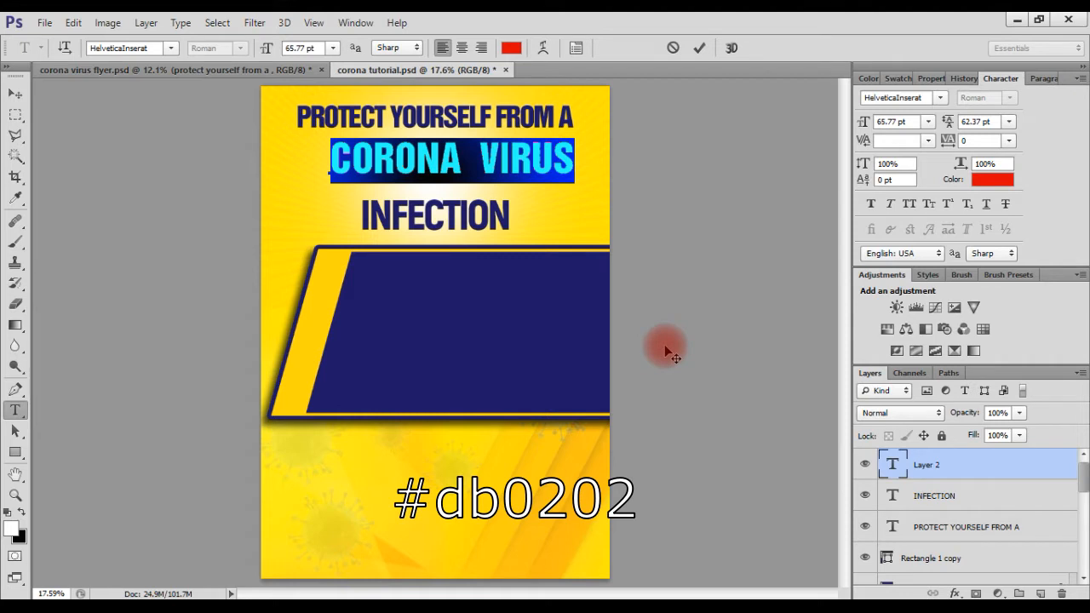
{"action": "left_click_drag", "start_coordinate": [581, 187], "coordinate": [647, 243]}
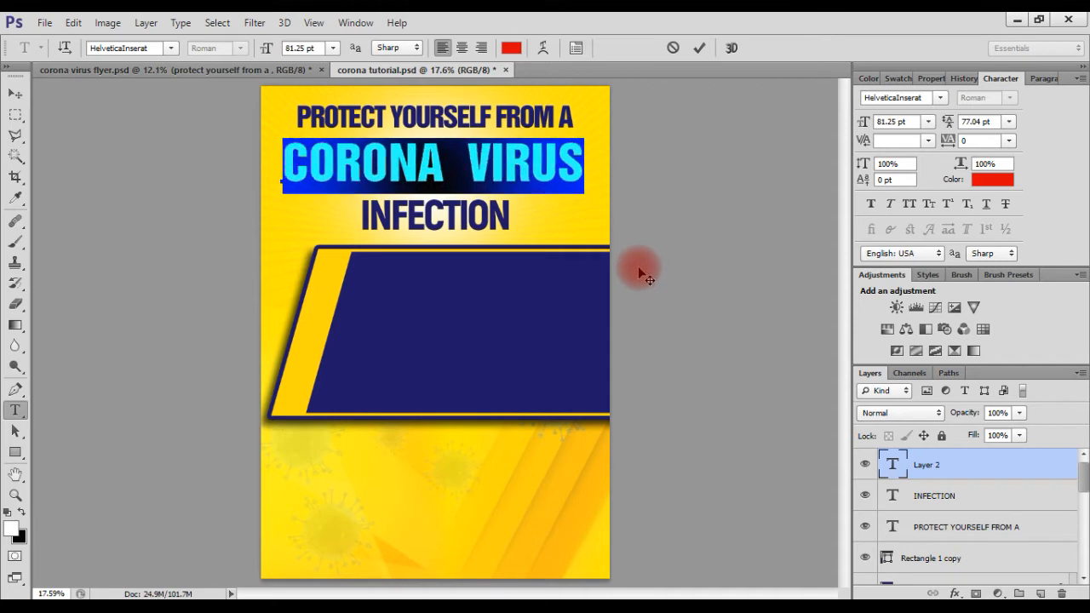
{"action": "left_click", "coordinate": [698, 47]}
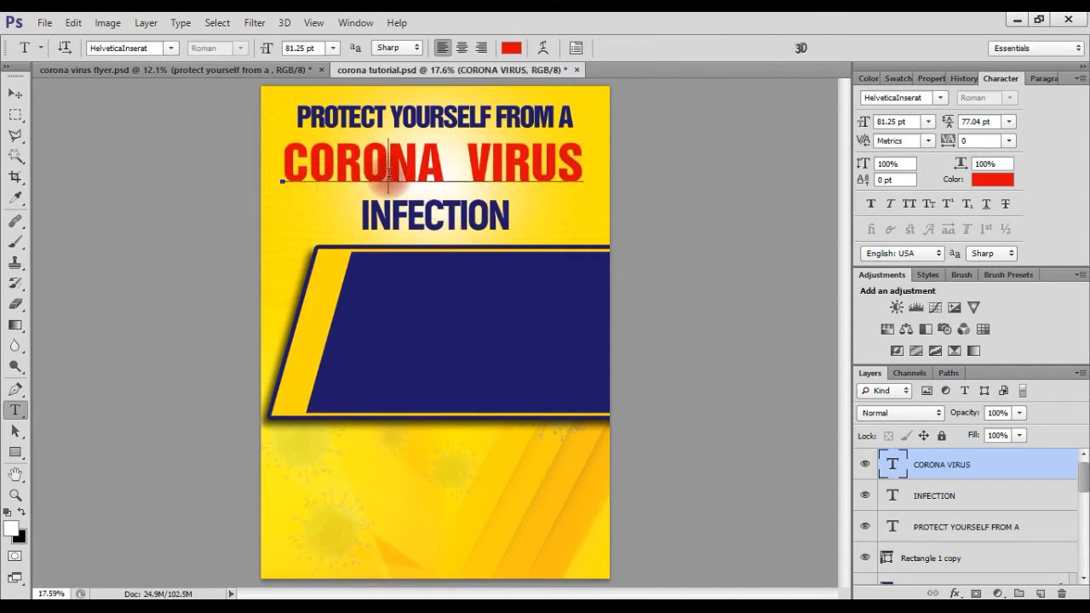
Replace both letters O in "CORONA" with blank spaces, leaving gaps wide enough for images
{"action": "left_click", "coordinate": [388, 168]}
{"action": "key", "text": "BackSpace"}
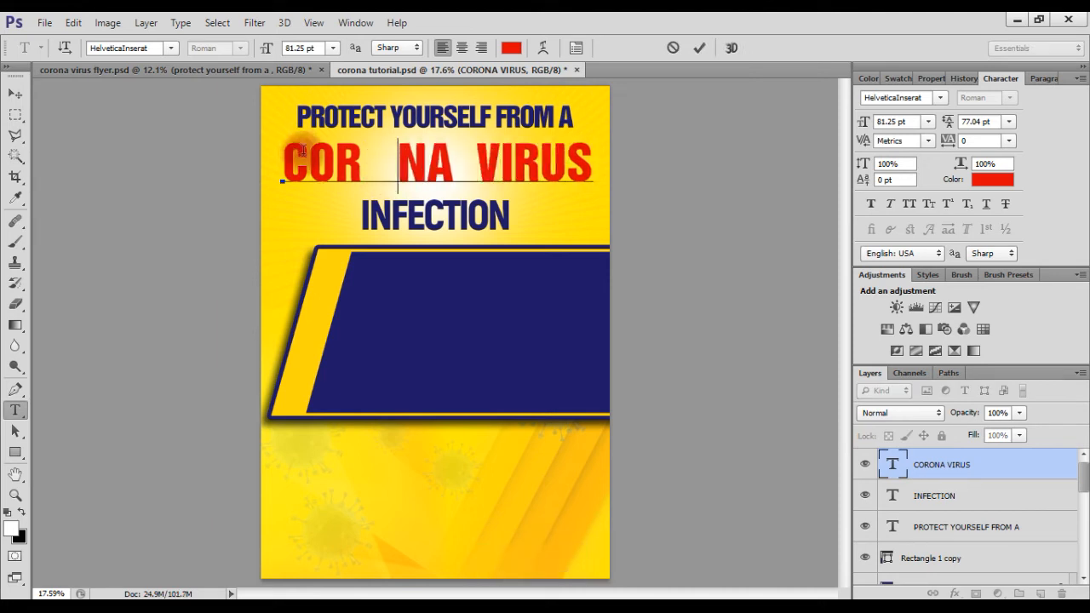
{"action": "key", "text": "BackSpace"}
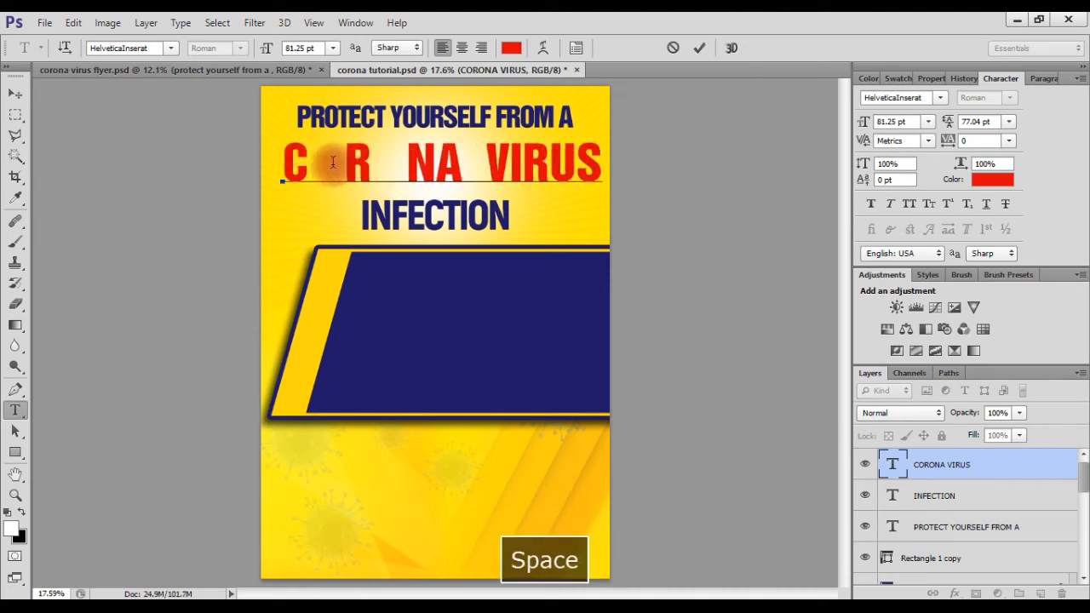
{"action": "left_click", "coordinate": [700, 51]}
Centre the red "C R NA VIRUS" line horizontally on the canvas
{"action": "key", "text": "v"}
{"action": "key", "text": "ctrl+a"}
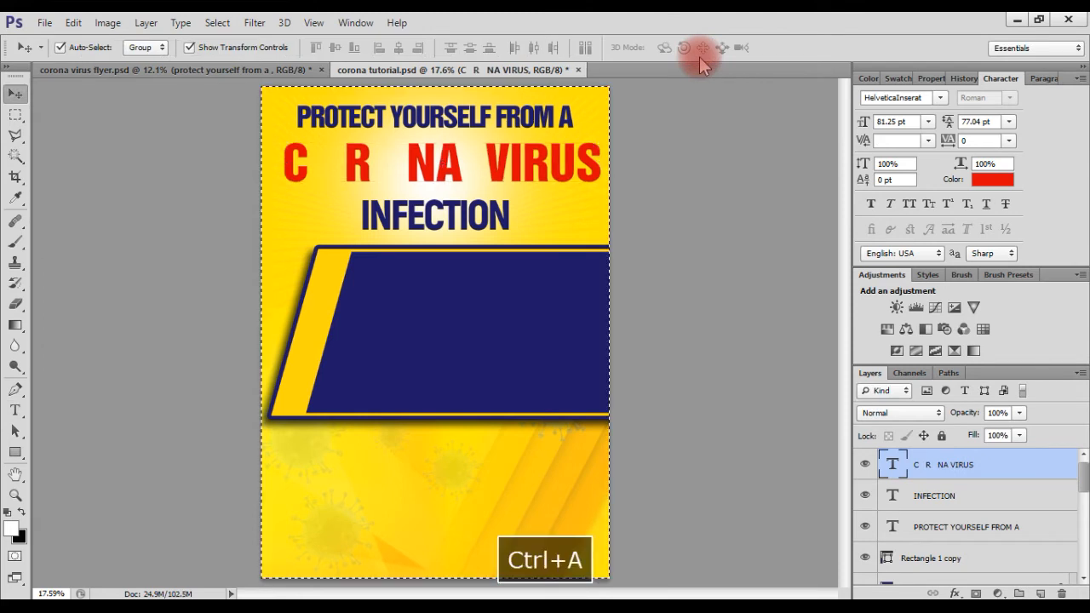
{"action": "left_click", "coordinate": [397, 46]}
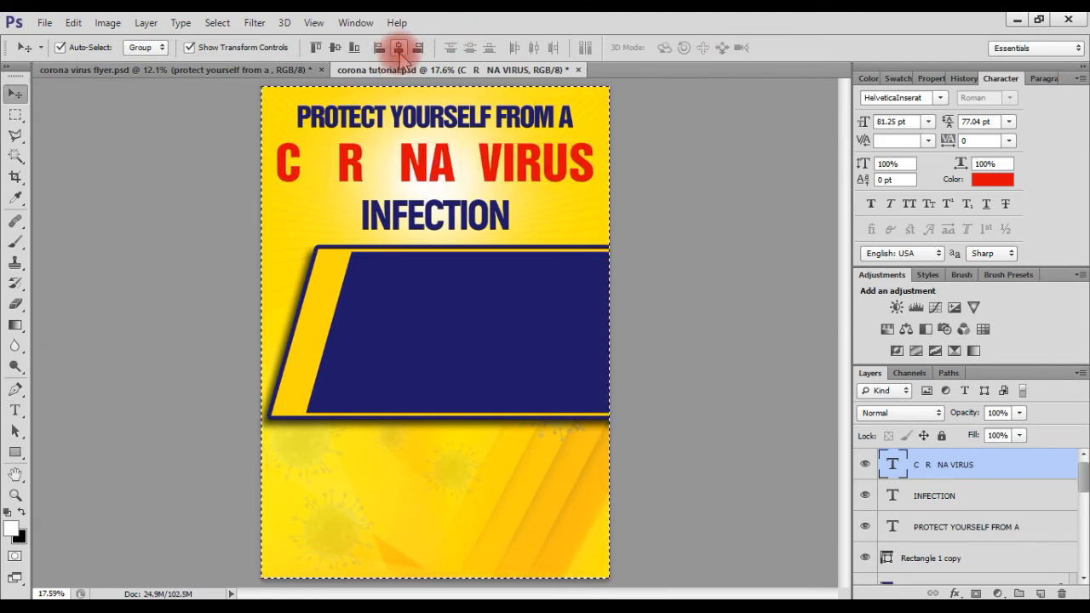
{"action": "key", "text": "ctrl+d"}
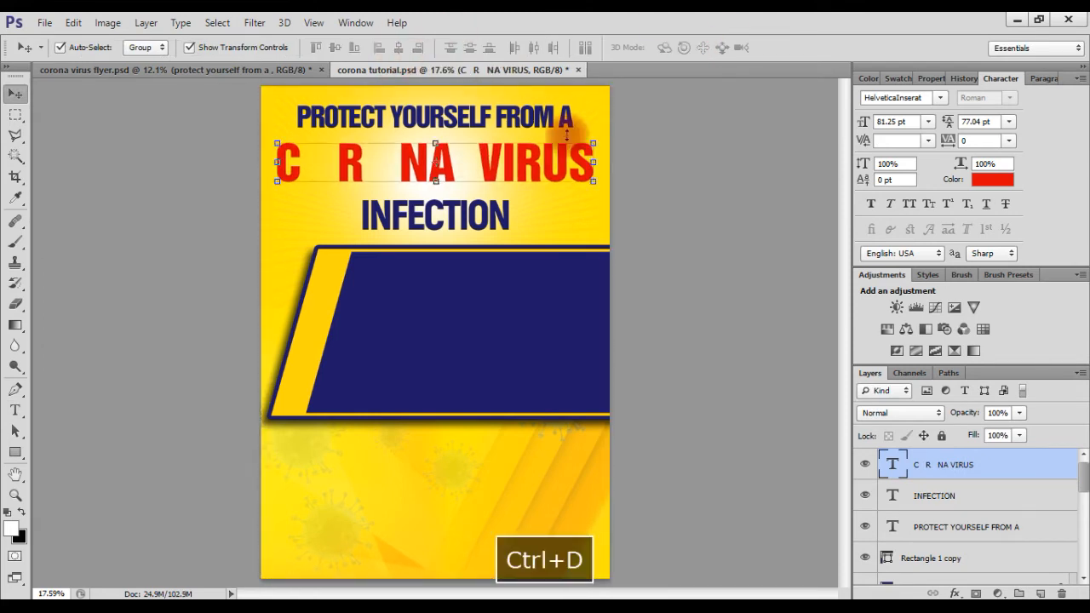
{"action": "left_click", "coordinate": [694, 181]}
Place the blue corona virus PNG from the image folder over the gap between C and R
{"action": "left_click", "coordinate": [226, 608]}
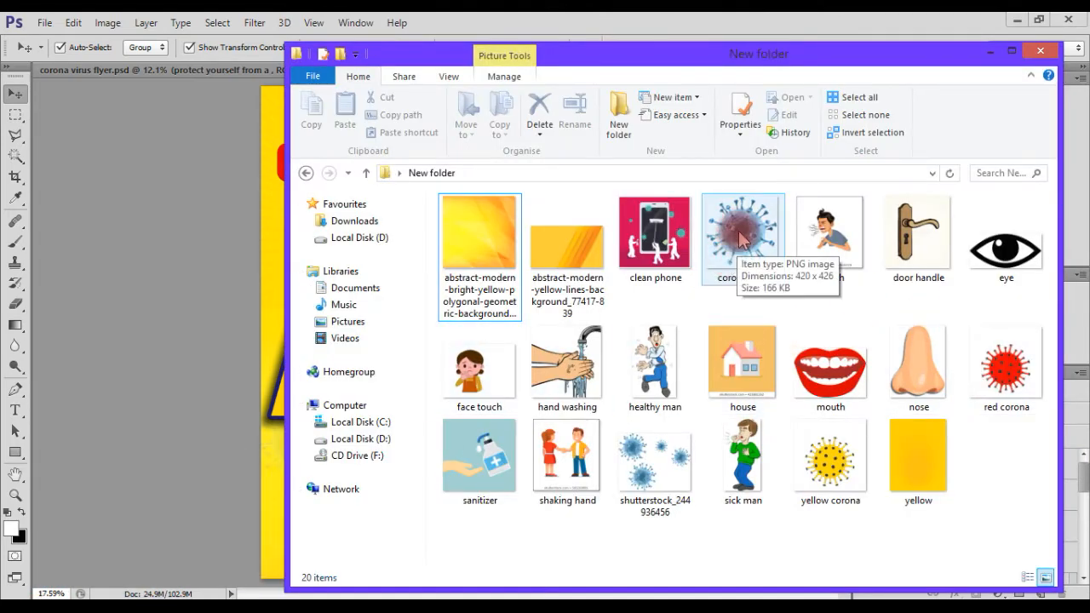
{"action": "left_click_drag", "start_coordinate": [739, 233], "coordinate": [331, 228]}
{"action": "left_click_drag", "start_coordinate": [452, 341], "coordinate": [331, 170]}
{"action": "scroll", "coordinate": [331, 170], "scroll_direction": "up", "scroll_amount": 3}
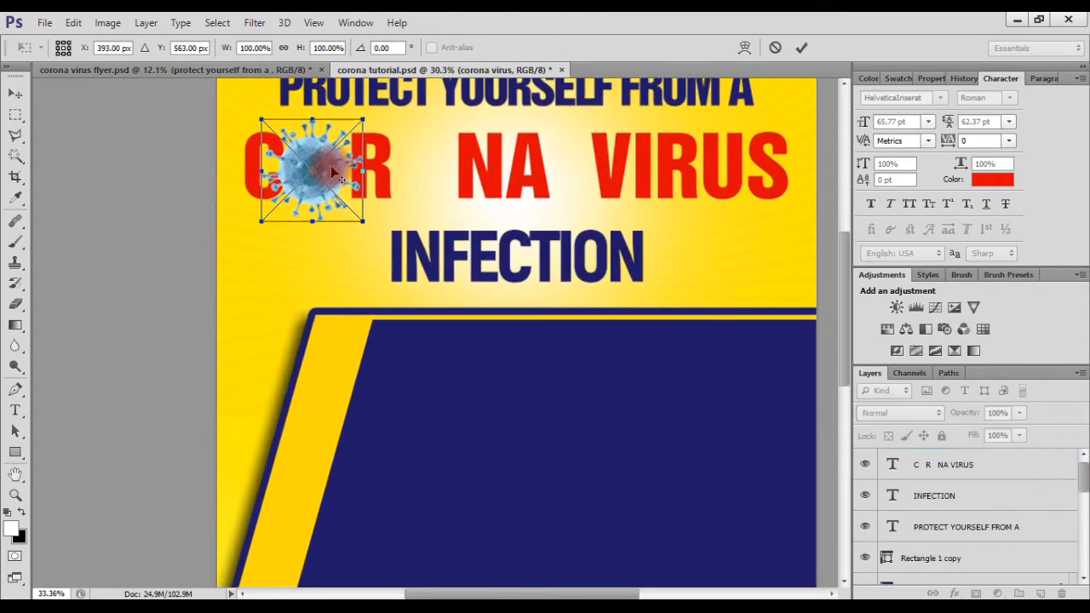
{"action": "scroll", "coordinate": [334, 172], "scroll_direction": "up", "scroll_amount": 4}
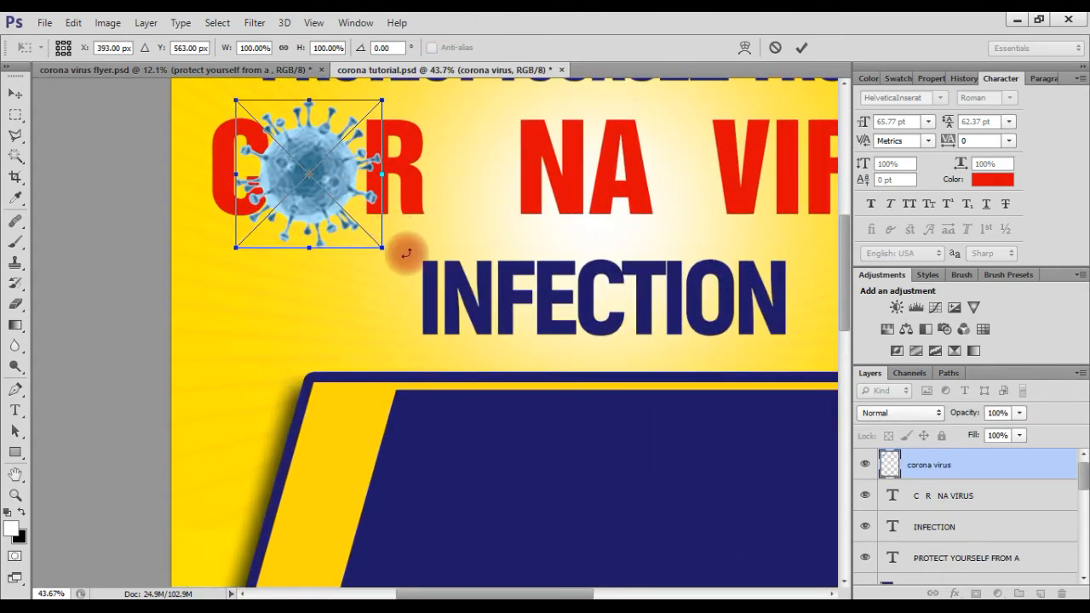
Scale the virus image to about 64% and nudge it to fit between the letters C and R
{"action": "left_click_drag", "start_coordinate": [381, 246], "coordinate": [360, 225]}
{"action": "key", "text": "Right"}
{"action": "key", "text": "Right"}
{"action": "key", "text": "Right"}
{"action": "key", "text": "Right"}
{"action": "key", "text": "Right"}
{"action": "key", "text": "Right"}
{"action": "key", "text": "Right"}
{"action": "key", "text": "Up"}
{"action": "key", "text": "Up"}
{"action": "key", "text": "Up"}
{"action": "key", "text": "Up"}
{"action": "key", "text": "Up"}
{"action": "key", "text": "Up"}
{"action": "key", "text": "Right"}
{"action": "key", "text": "Right"}
{"action": "key", "text": "Up"}
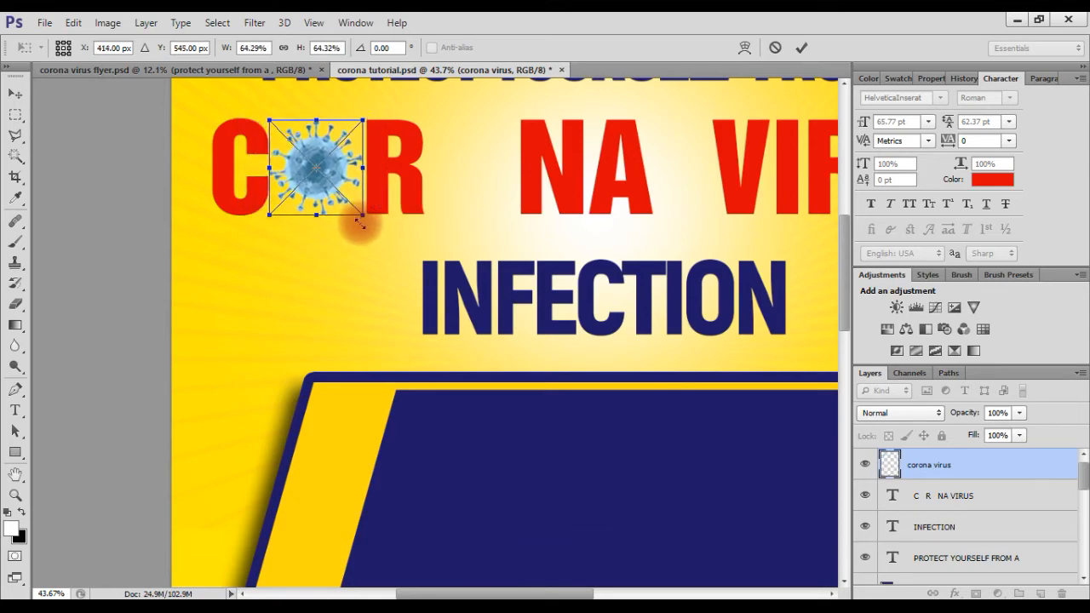
{"action": "key", "text": "Return"}
Clip a Hue/Saturation adjustment to the virus image with Hue +180, Saturation +61 and Lightness -39
{"action": "left_click", "coordinate": [929, 464]}
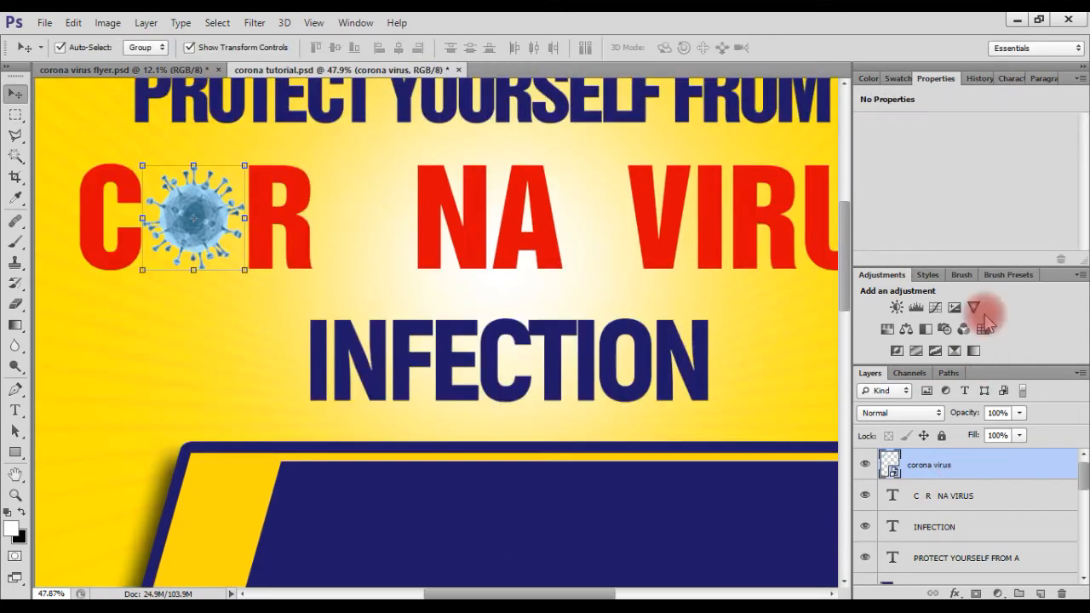
{"action": "left_click", "coordinate": [884, 327]}
{"action": "left_click_drag", "start_coordinate": [965, 188], "coordinate": [1067, 189]}
{"action": "left_click", "coordinate": [965, 258]}
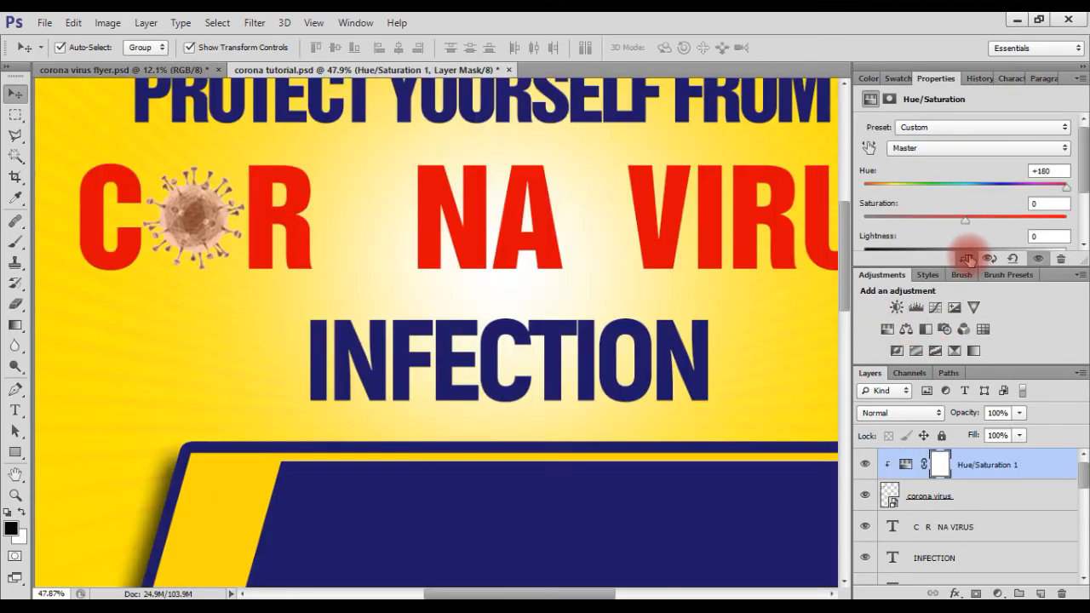
{"action": "left_click_drag", "start_coordinate": [965, 219], "coordinate": [934, 227]}
{"action": "scroll", "coordinate": [1005, 225], "scroll_direction": "down", "scroll_amount": 1}
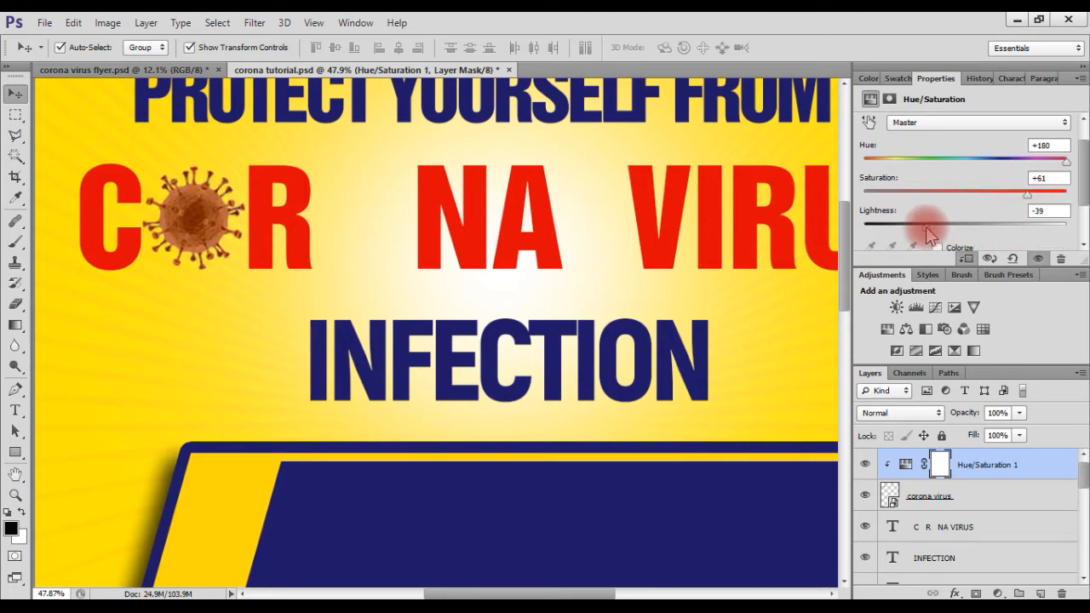
Duplicate the virus image with its Hue/Saturation adjustment and move the copy into the gap between R and N
{"action": "left_click", "coordinate": [992, 502], "text": "shift"}
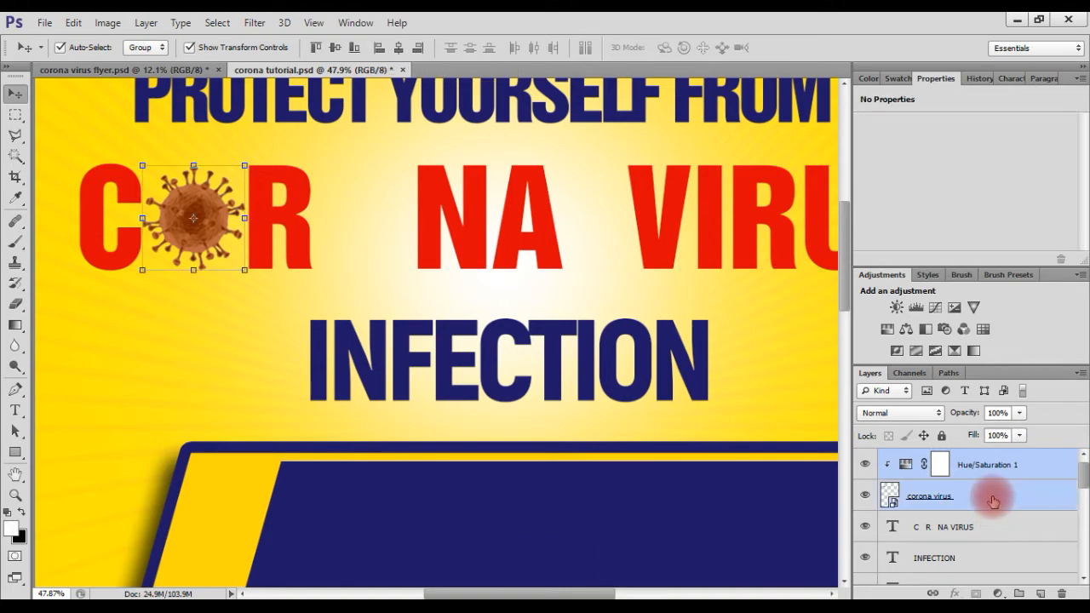
{"action": "key", "text": "ctrl+j"}
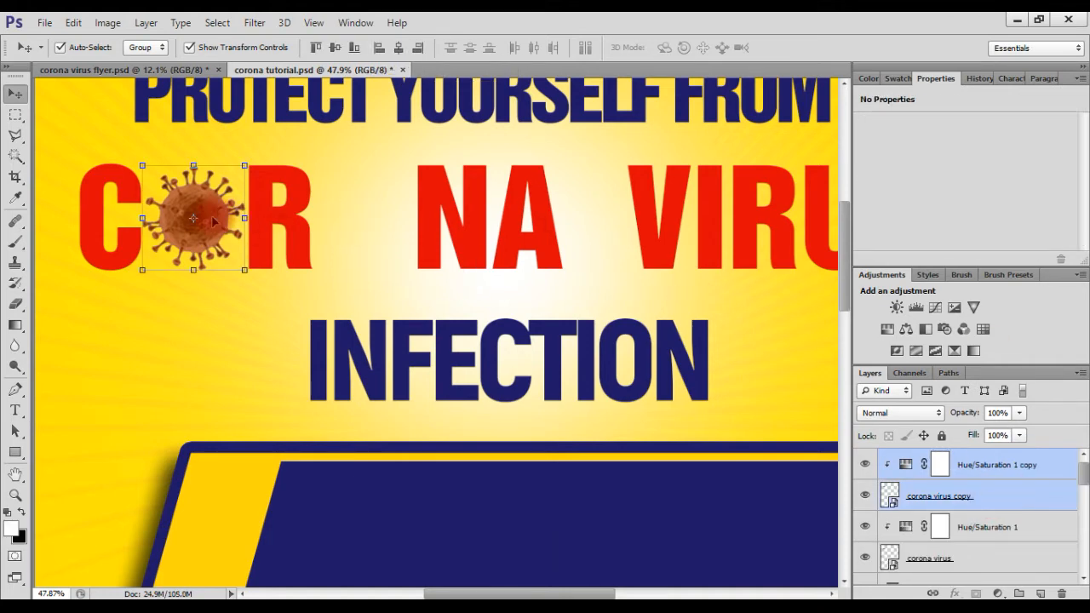
{"action": "left_click_drag", "start_coordinate": [213, 219], "coordinate": [382, 223]}
{"action": "left_click", "coordinate": [563, 295]}
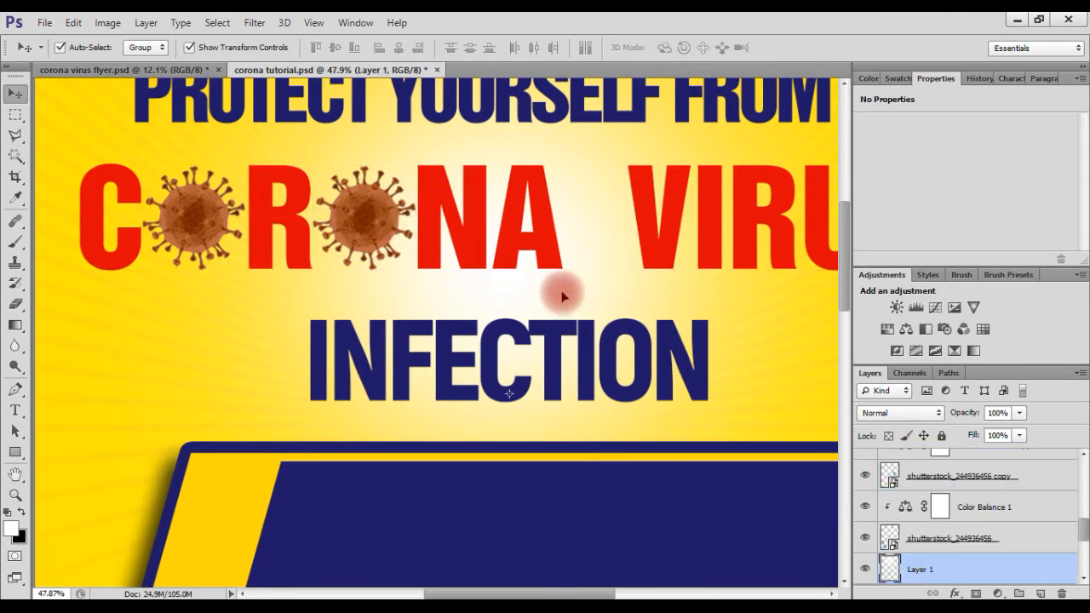
Add the text "MODE OF TRANSMISSION" over the blue panel and bring its layer to the top of the stack
{"action": "key", "text": "ctrl+0"}
{"action": "key", "text": "t"}
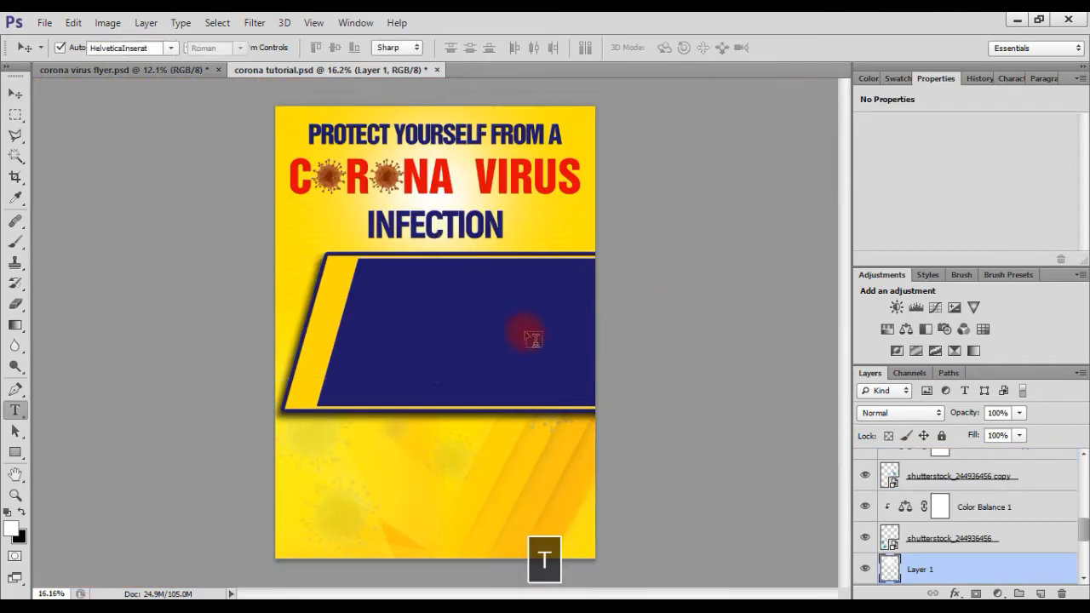
{"action": "left_click", "coordinate": [320, 329]}
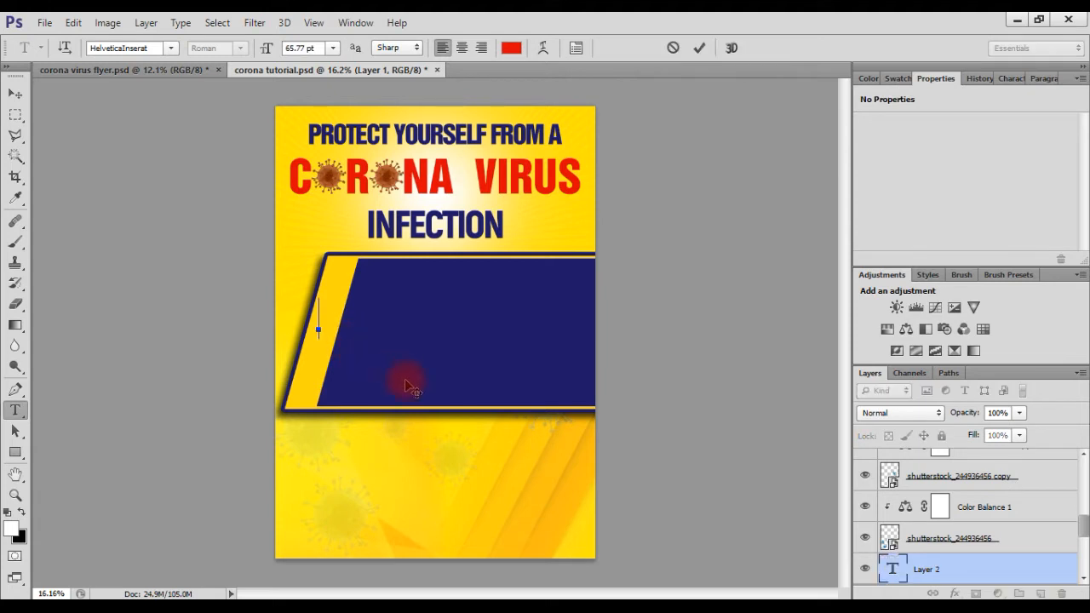
{"action": "key", "text": "Caps_Lock"}
{"action": "type", "text": "DE "}
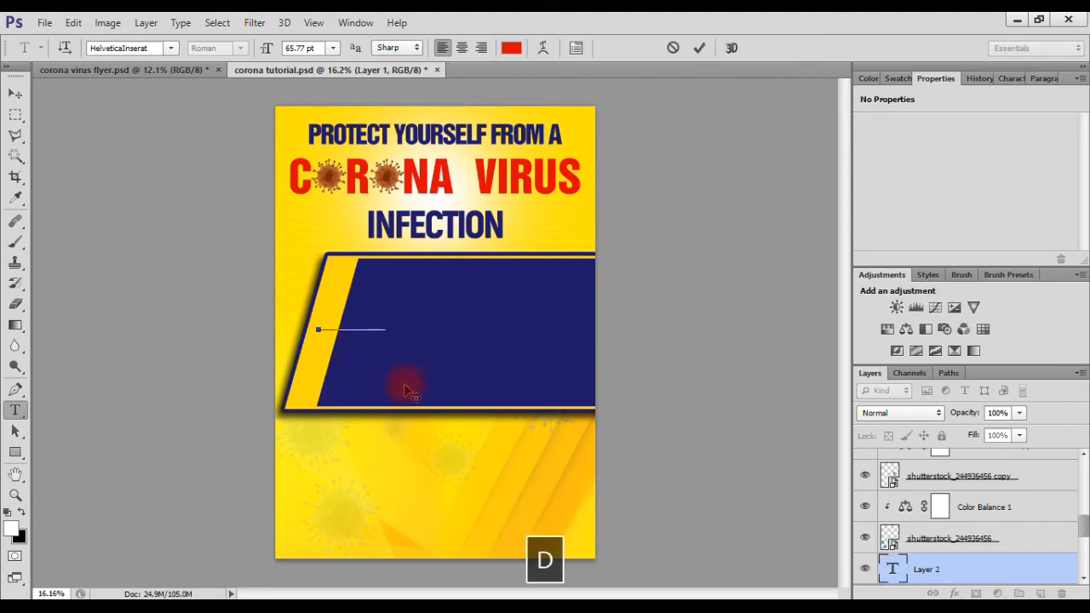
{"action": "type", "text": "ASIN"}
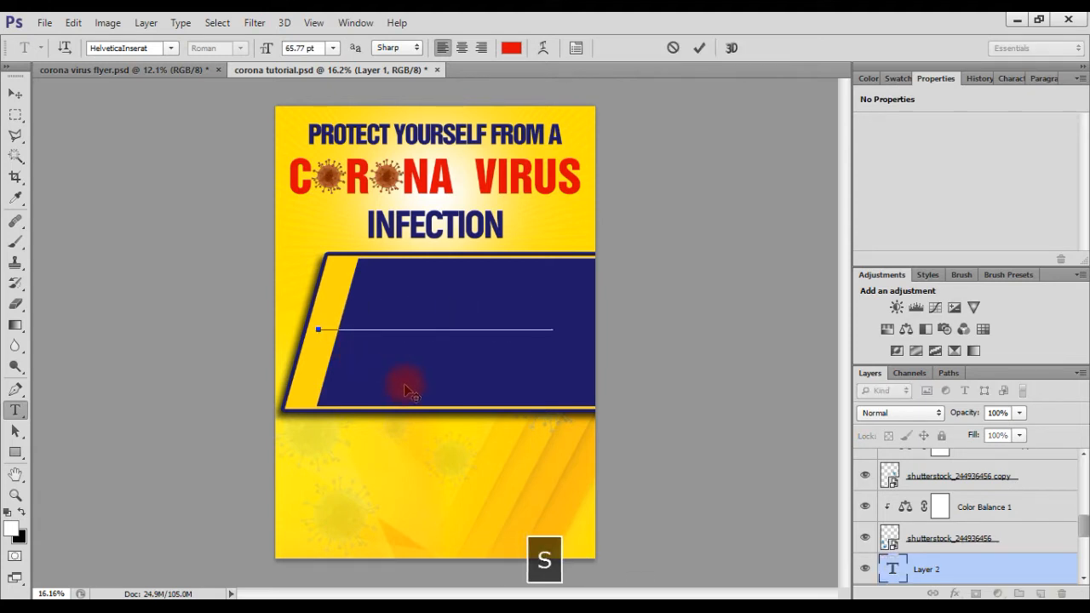
{"action": "left_click_drag", "start_coordinate": [1021, 565], "coordinate": [987, 450]}
Move the "MODE OF TRANSMISSION" text within the blue panel and scale it to about 65%
{"action": "key", "text": "v"}
{"action": "left_click_drag", "start_coordinate": [583, 378], "coordinate": [528, 385]}
{"action": "key", "text": "ctrl+z"}
{"action": "left_click_drag", "start_coordinate": [563, 313], "coordinate": [527, 316]}
{"action": "left_click_drag", "start_coordinate": [639, 333], "coordinate": [577, 334]}
{"action": "key", "text": "Return"}
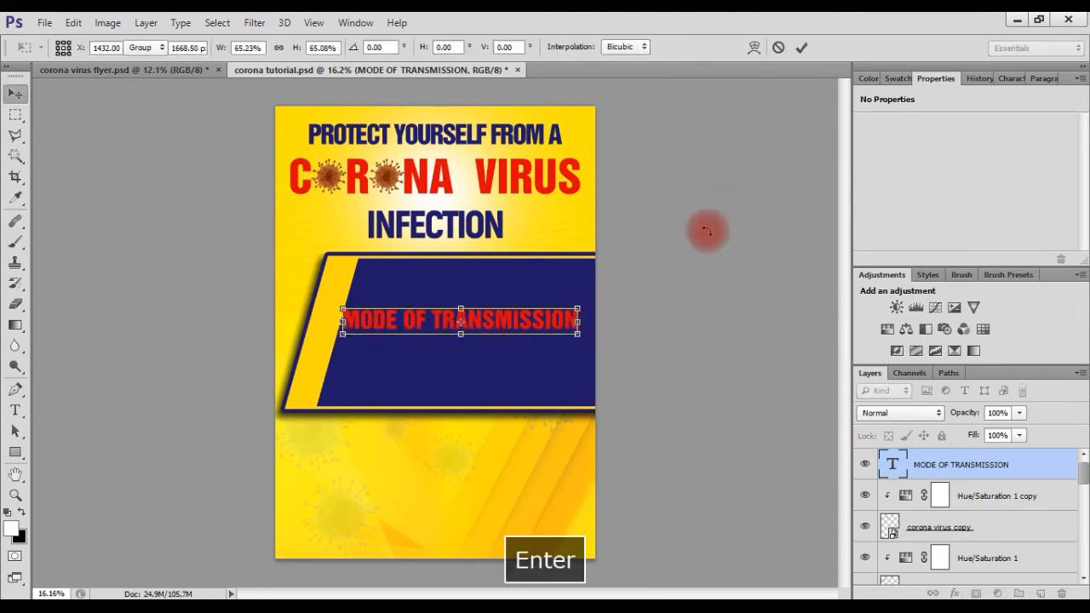
Change the font of the "MODE OF TRANSMISSION" text to Bebas
{"action": "key", "text": "t"}
{"action": "left_click", "coordinate": [519, 321]}
{"action": "key", "text": "ctrl+a"}
{"action": "left_click", "coordinate": [131, 49]}
{"action": "type", "text": "Ben"}
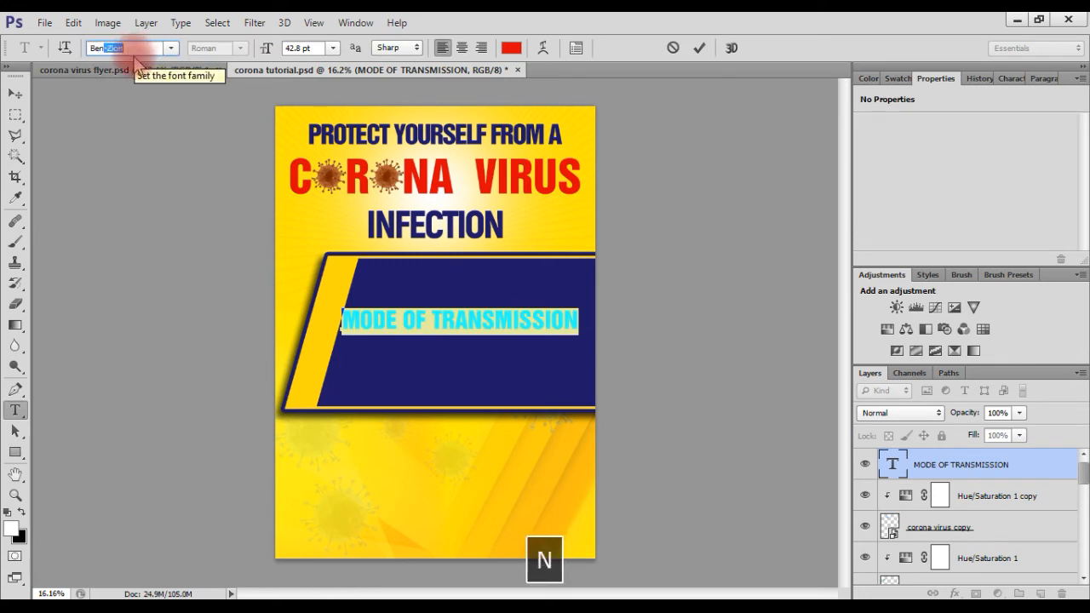
{"action": "key", "text": "BackSpace"}
{"action": "type", "text": "bas"}
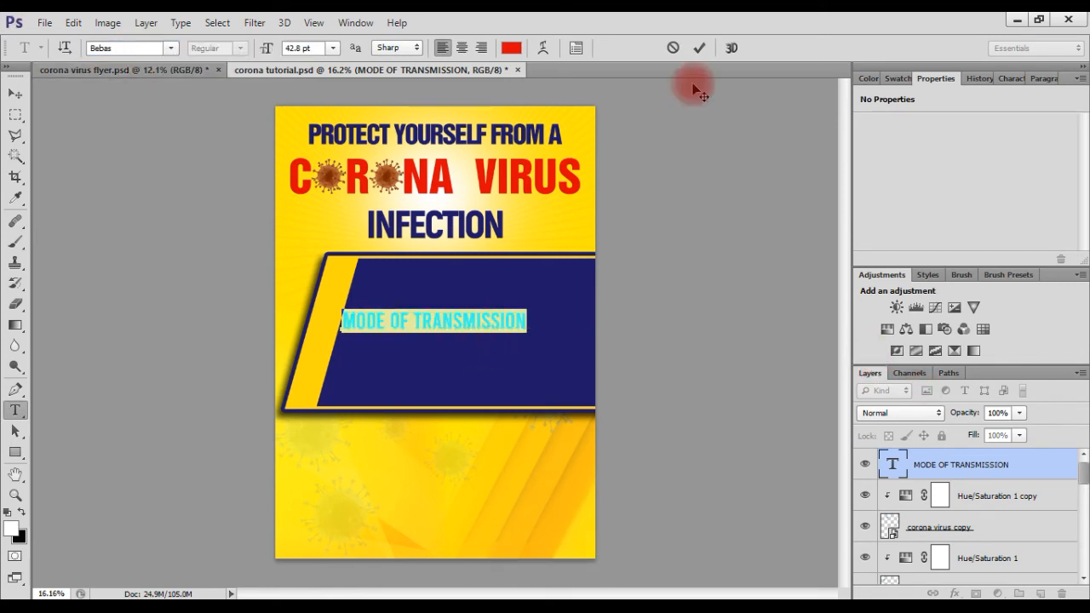
Recolor the "MODE OF TRANSMISSION" text with the dark blue sampled from the panel
{"action": "left_click", "coordinate": [510, 48]}
{"action": "left_click", "coordinate": [374, 357]}
{"action": "left_click", "coordinate": [770, 191]}
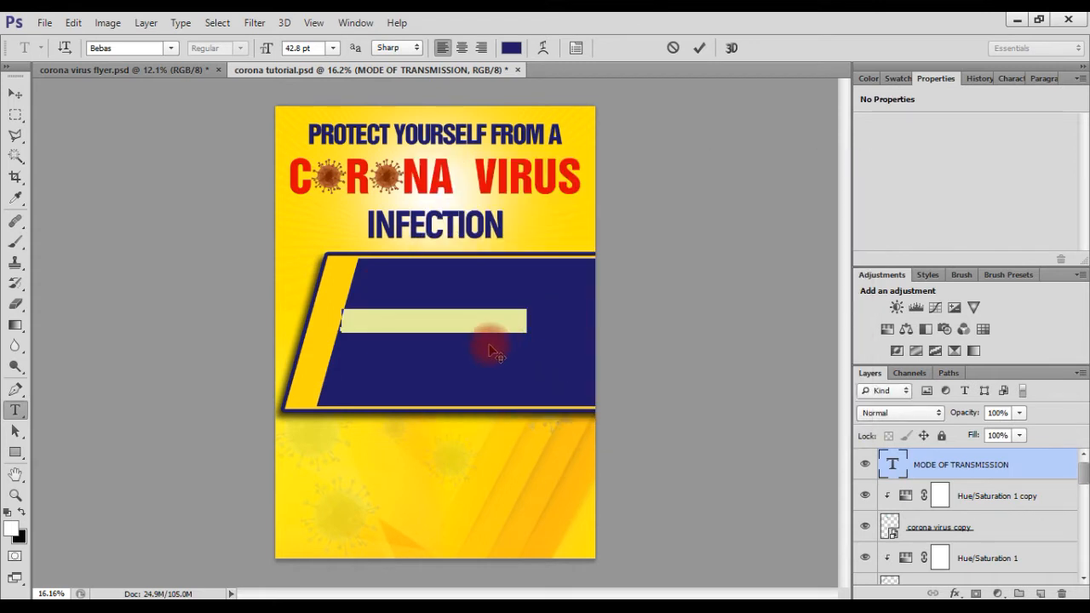
{"action": "type", "text": "v"}
{"action": "key", "text": "ctrl+z"}
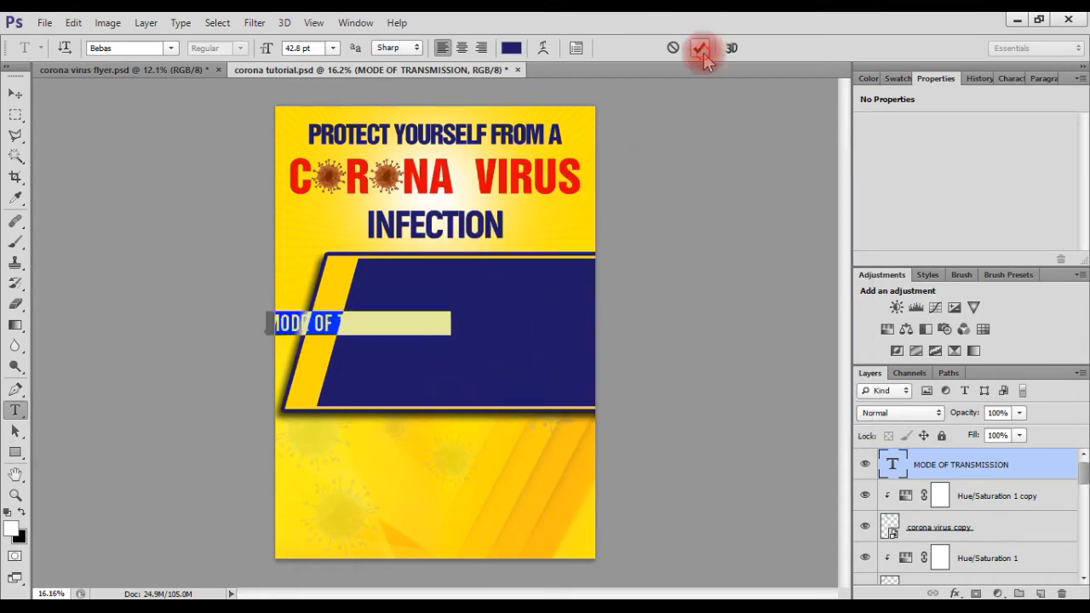
{"action": "left_click", "coordinate": [699, 48]}
{"action": "key", "text": "v"}
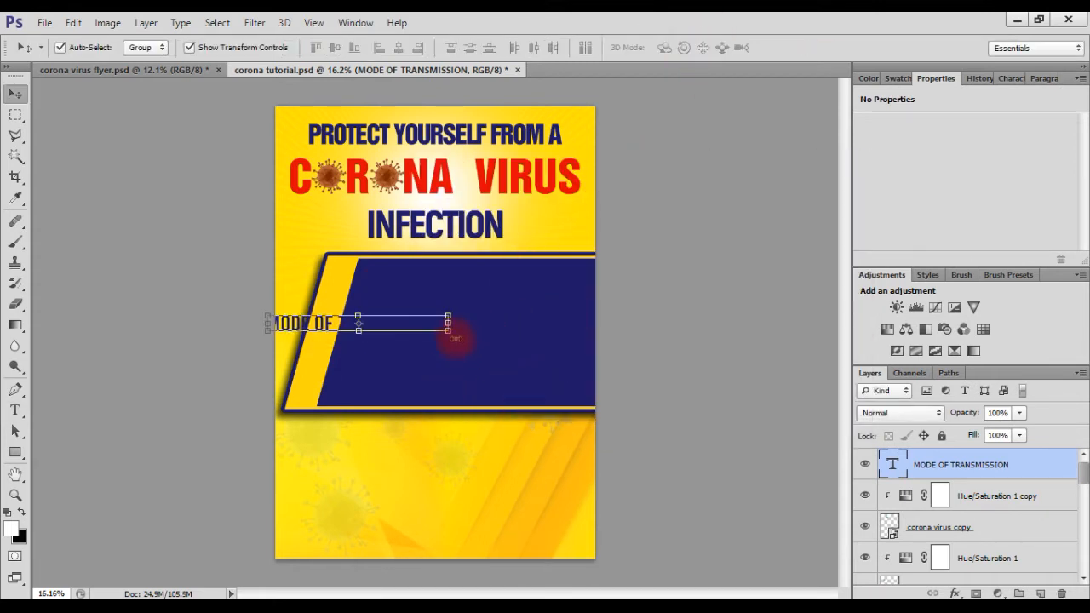
Rotate the "MODE OF TRANSMISSION" text to about -73.26°, scale it to 78.68% and fit it along the slanted yellow strip
{"action": "key", "text": "ctrl+t"}
{"action": "left_click_drag", "start_coordinate": [462, 360], "coordinate": [374, 241]}
{"action": "key", "text": "Left"}
{"action": "key", "text": "Left"}
{"action": "key", "text": "Left"}
{"action": "key", "text": "Left"}
{"action": "key", "text": "Left"}
{"action": "key", "text": "Left"}
{"action": "key", "text": "Left"}
{"action": "key", "text": "Up"}
{"action": "key", "text": "Up"}
{"action": "key", "text": "Right"}
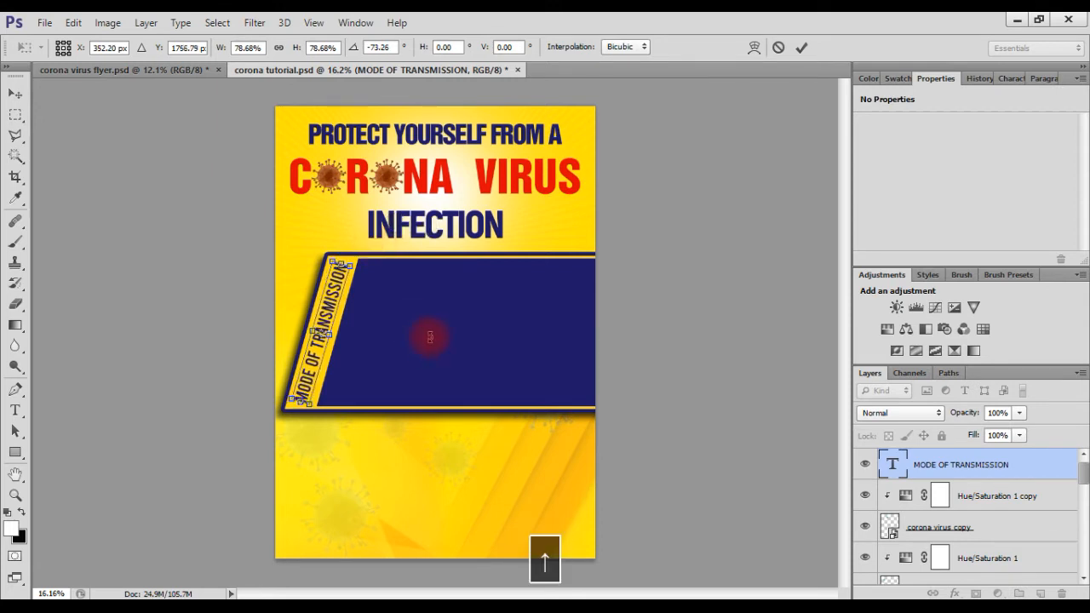
{"action": "key", "text": "Return"}
{"action": "left_click", "coordinate": [700, 324]}
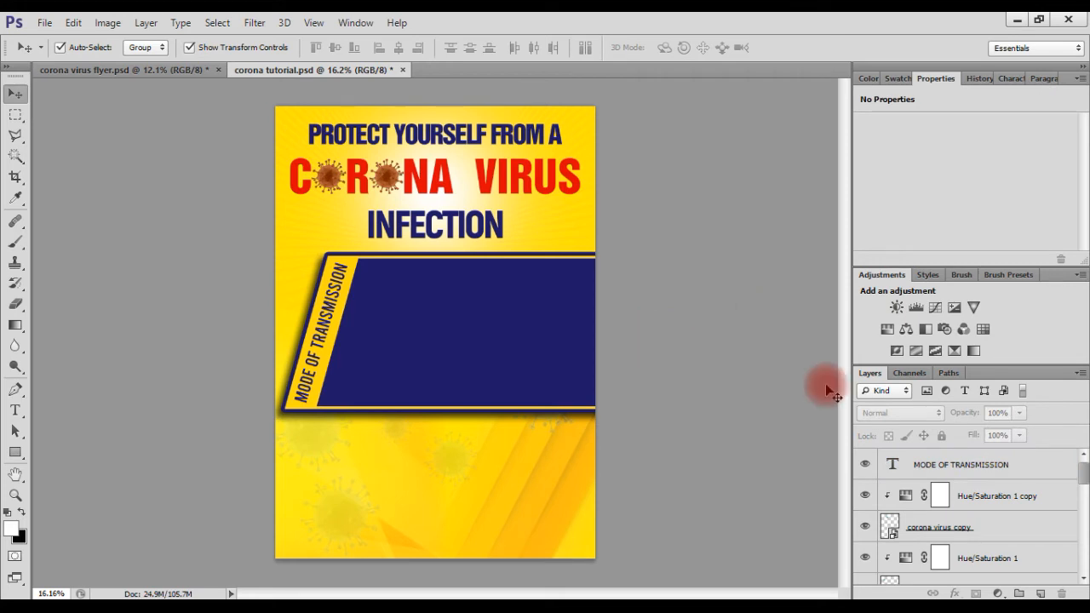
Group the "MODE OF TRANSMISSION" text with the blue and yellow panel shapes
{"action": "left_click", "coordinate": [960, 461]}
{"action": "left_click", "coordinate": [464, 315], "text": "shift"}
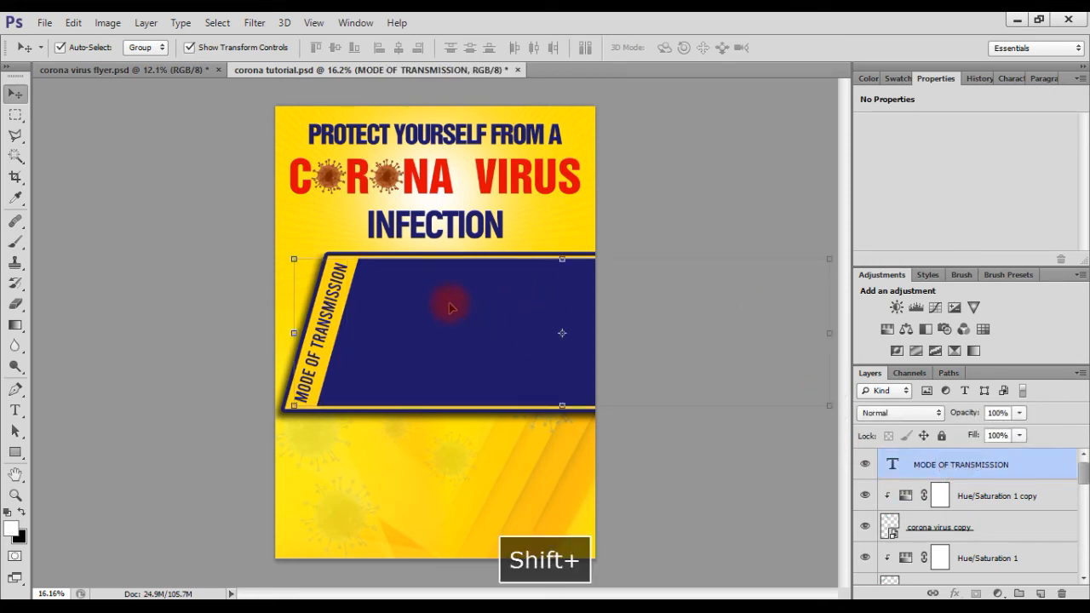
{"action": "left_click", "coordinate": [302, 364], "text": "shift"}
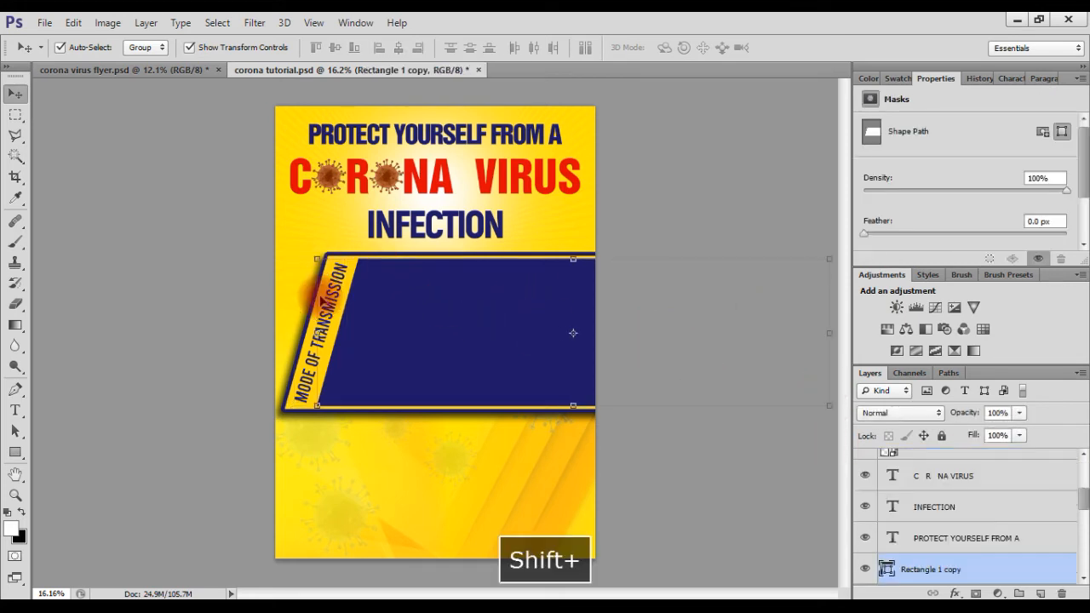
{"action": "left_click", "coordinate": [286, 403], "text": "shift"}
{"action": "left_click", "coordinate": [703, 481]}
{"action": "left_click", "coordinate": [554, 353]}
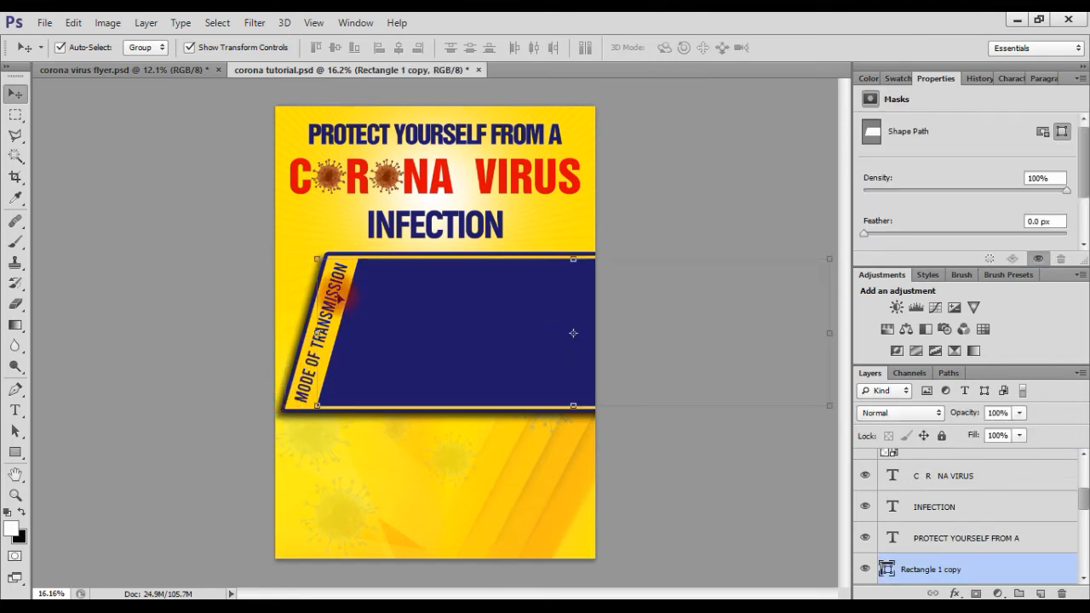
{"action": "left_click", "coordinate": [338, 289], "text": "shift"}
{"action": "left_click", "coordinate": [354, 267], "text": "shift"}
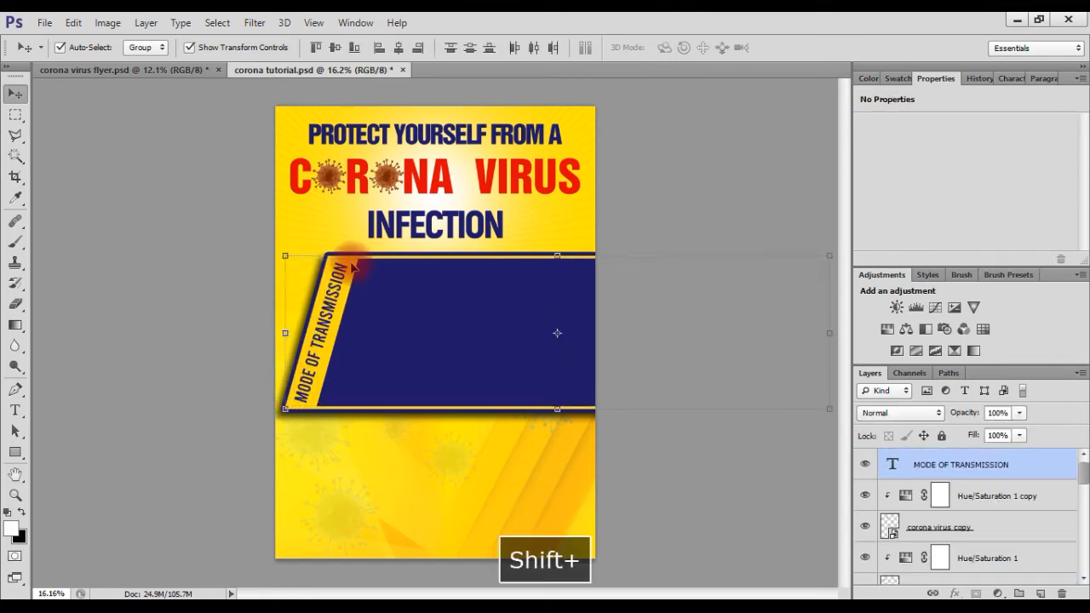
{"action": "key", "text": "ctrl+g"}
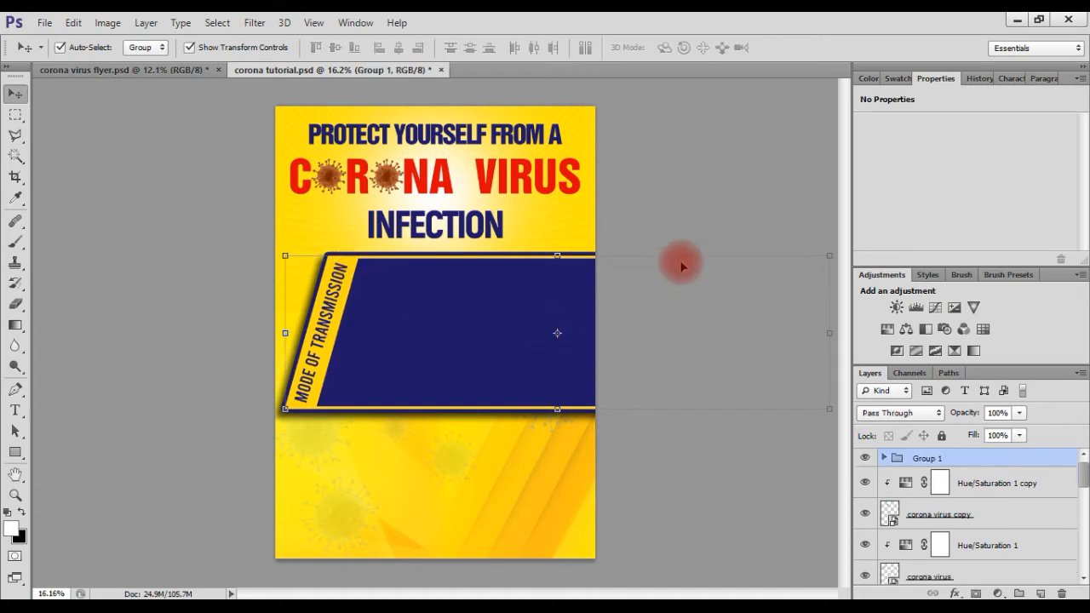
Scale the "MODE OF TRANSMISSION" panel group down slightly and keep its slanted end at the flyer's left edge
{"action": "left_click", "coordinate": [626, 368]}
{"action": "left_click", "coordinate": [546, 383]}
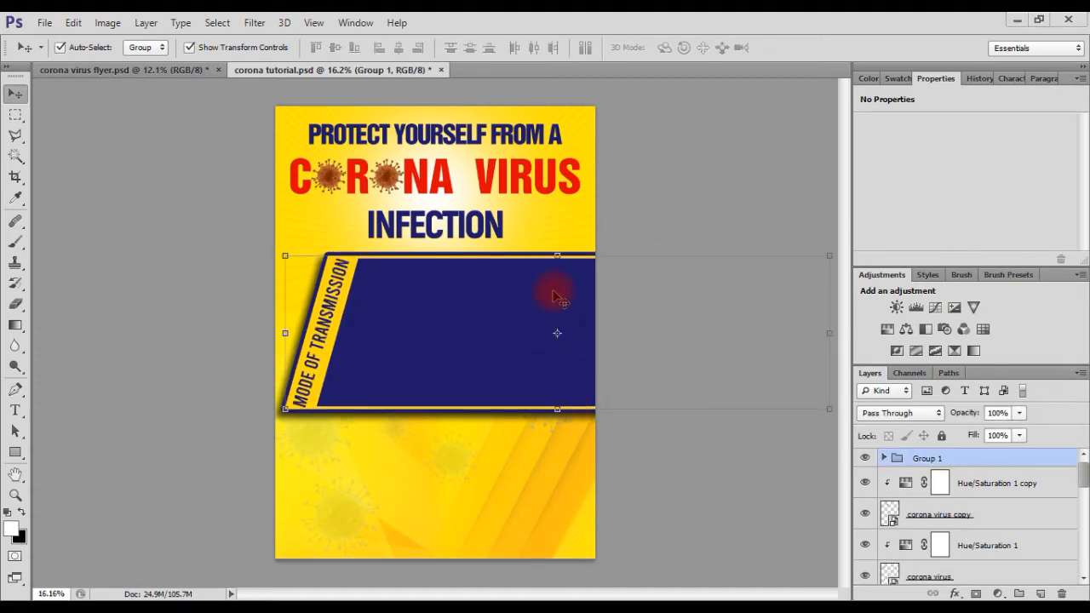
{"action": "key", "text": "space"}
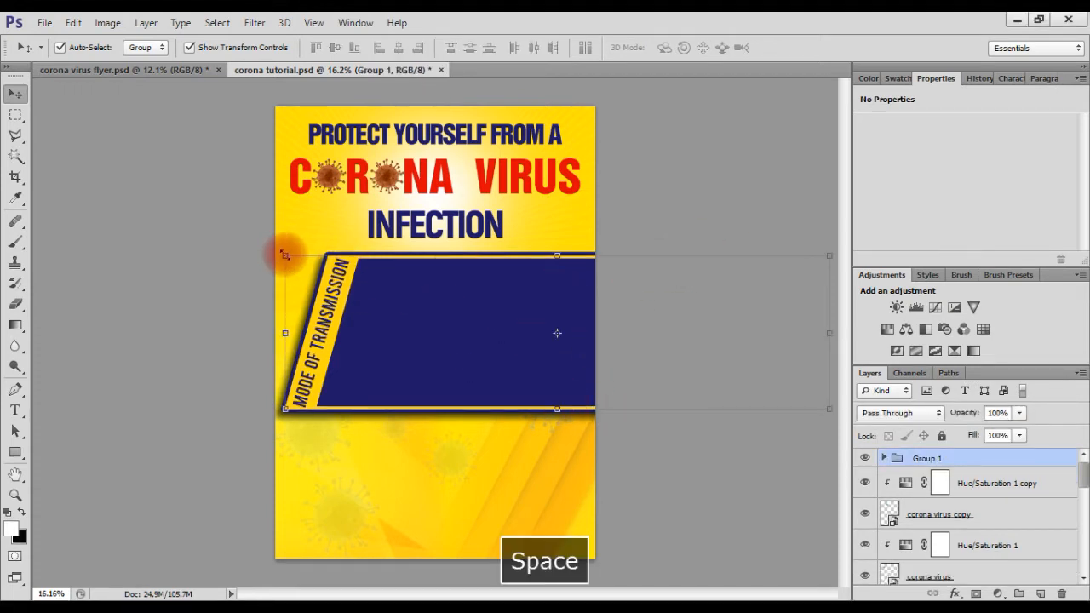
{"action": "left_click", "coordinate": [285, 255]}
{"action": "left_click_drag", "start_coordinate": [287, 255], "coordinate": [314, 277]}
{"action": "left_click_drag", "start_coordinate": [506, 344], "coordinate": [525, 266]}
{"action": "right_click", "coordinate": [533, 269]}
{"action": "left_click", "coordinate": [596, 336]}
{"action": "key", "text": "Return"}
{"action": "key", "text": "Left"}
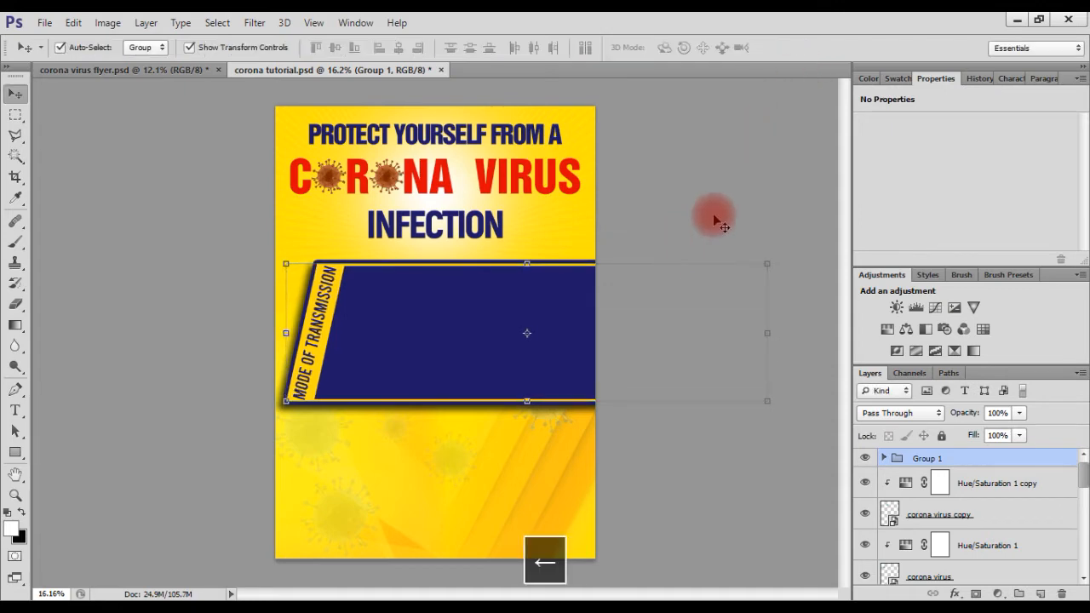
{"action": "left_click", "coordinate": [700, 219]}
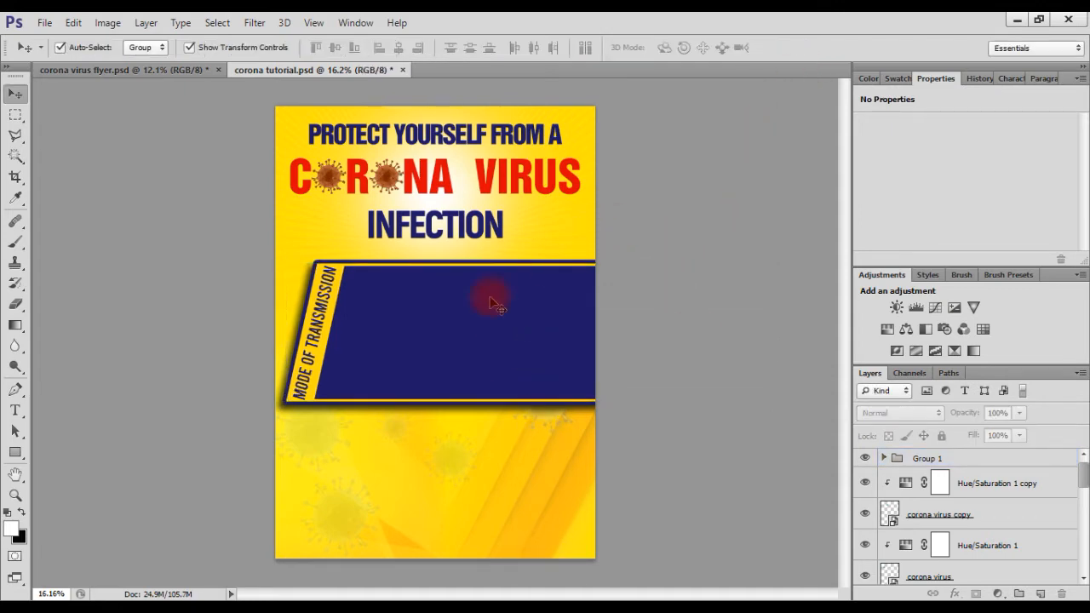
Draw a circle about 693 px wide below the panel and fill it with #ffd708
{"action": "left_click_drag", "start_coordinate": [14, 459], "coordinate": [64, 478]}
{"action": "left_click_drag", "start_coordinate": [312, 433], "coordinate": [403, 521]}
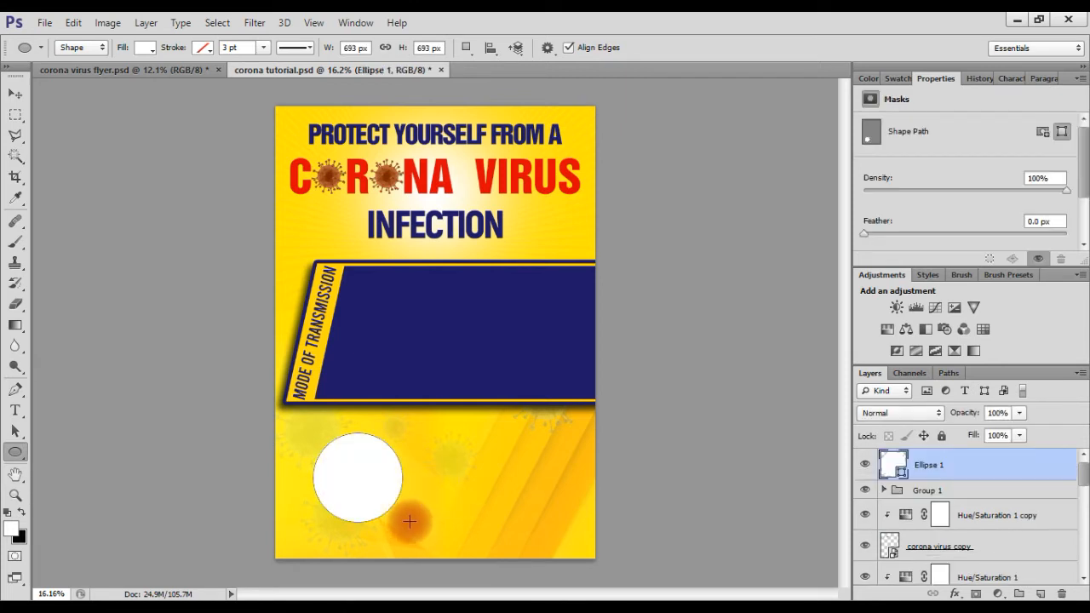
{"action": "left_click", "coordinate": [143, 47]}
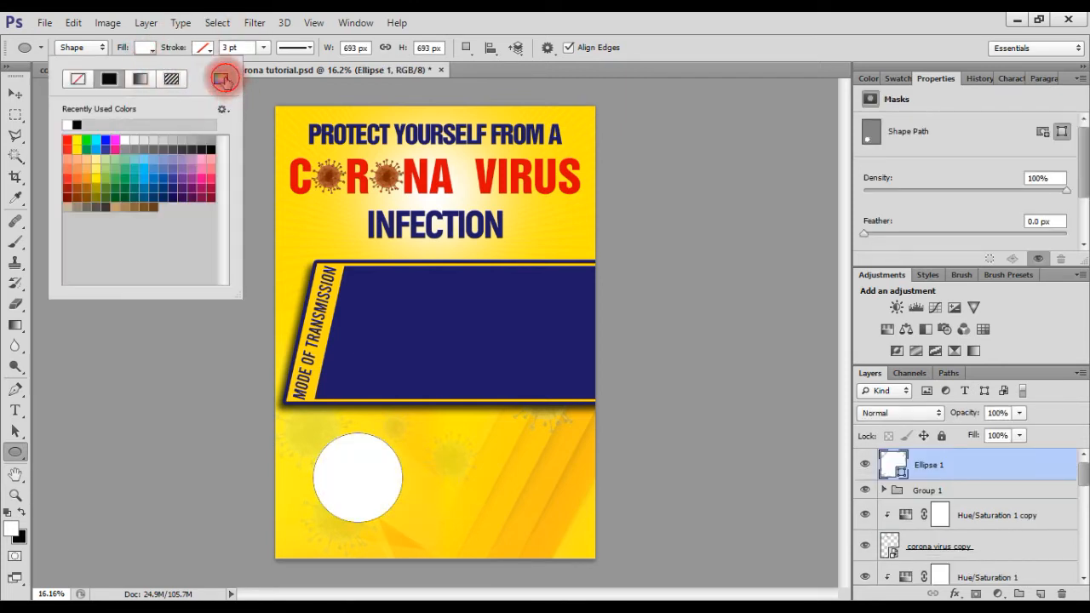
{"action": "left_click", "coordinate": [221, 80]}
{"action": "left_click", "coordinate": [697, 420]}
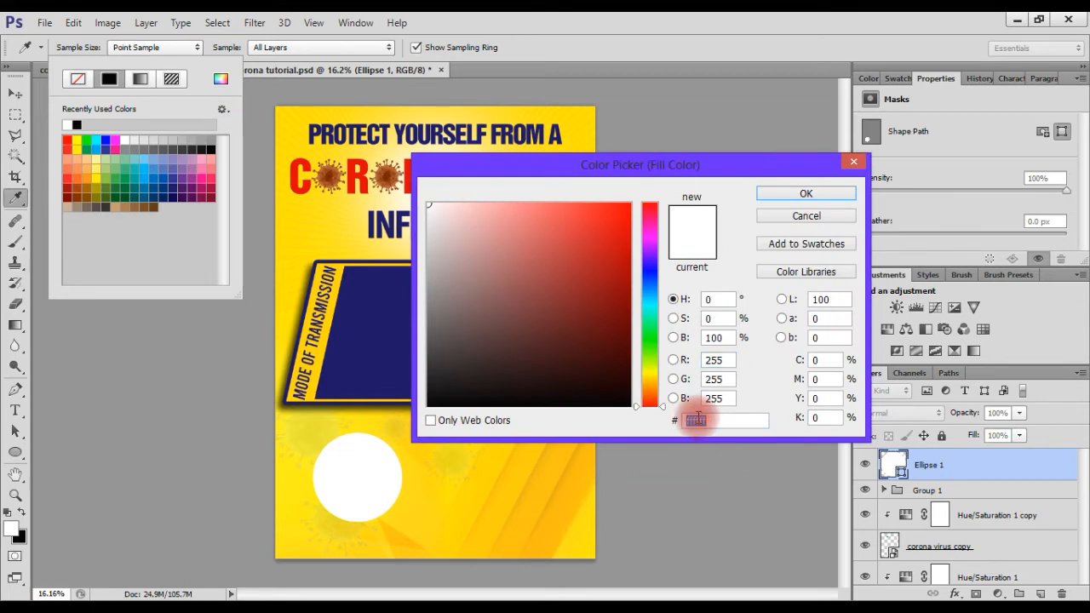
{"action": "type", "text": "f"}
{"action": "key", "text": "BackSpace"}
{"action": "key", "text": "Caps_Lock"}
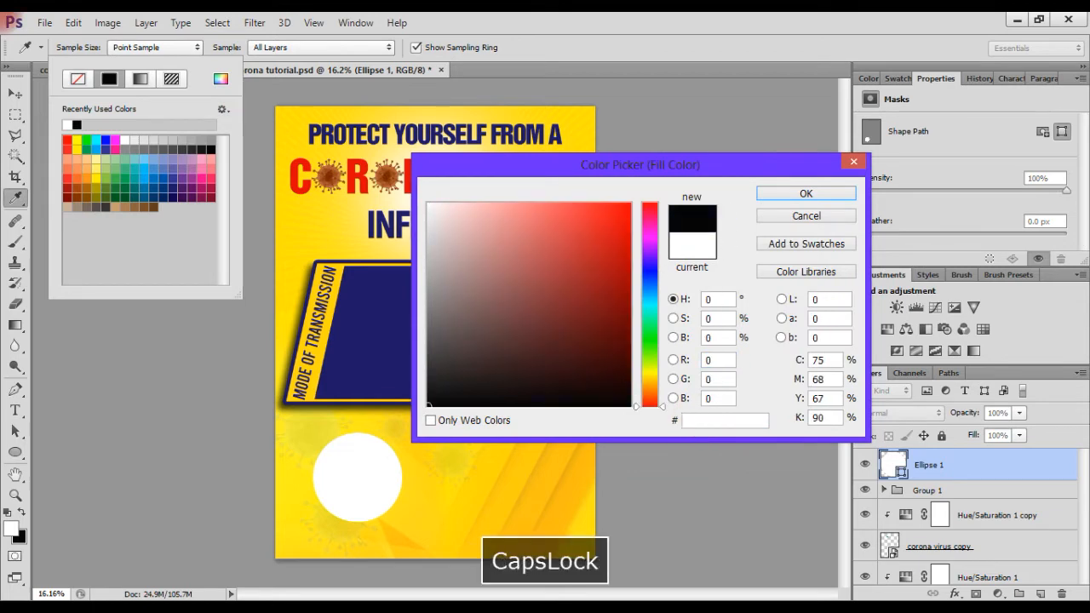
{"action": "type", "text": "ffd70"}
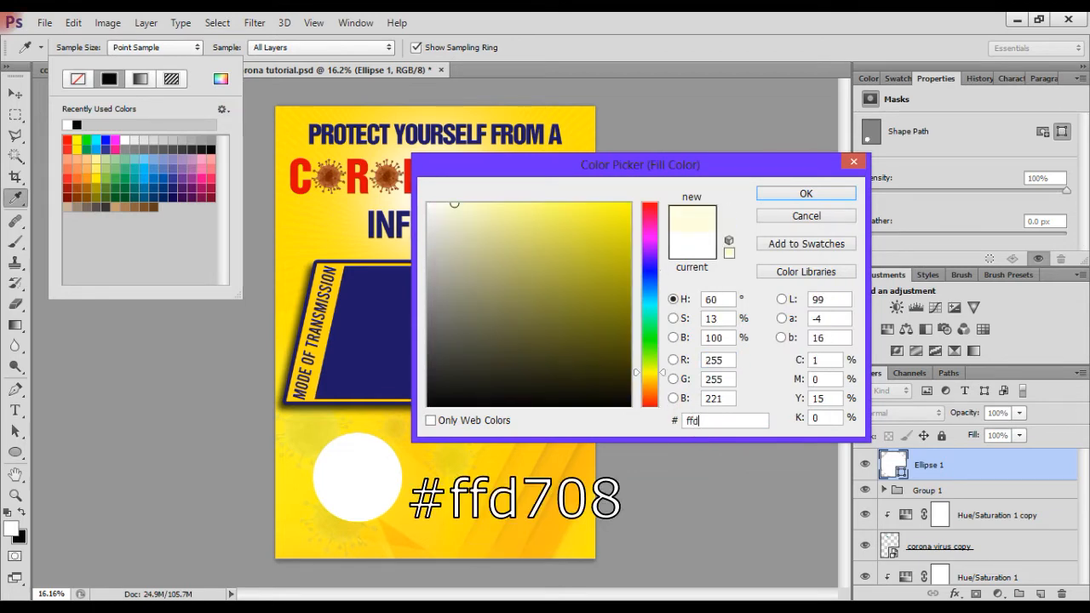
{"action": "type", "text": "708"}
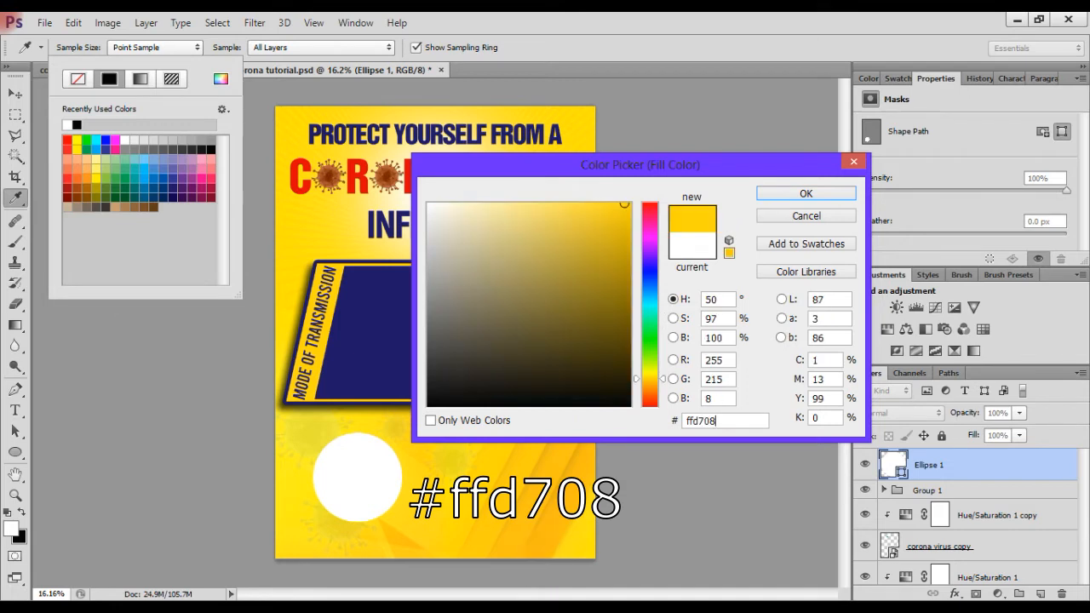
{"action": "key", "text": "Return"}
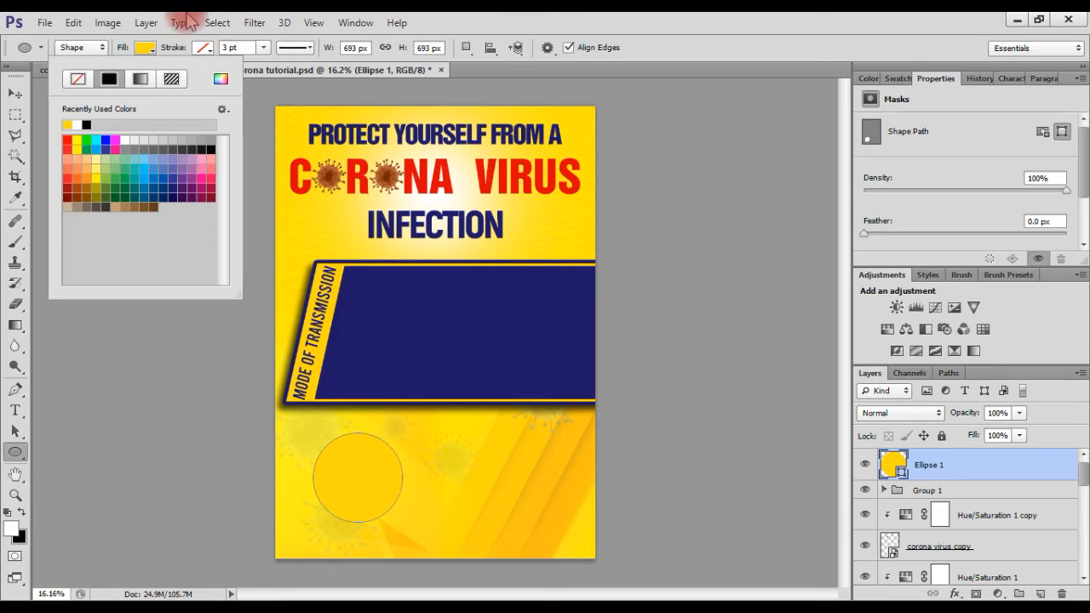
Set the circle's width to 774 px and its height to 774.38 px
{"action": "left_click", "coordinate": [352, 49]}
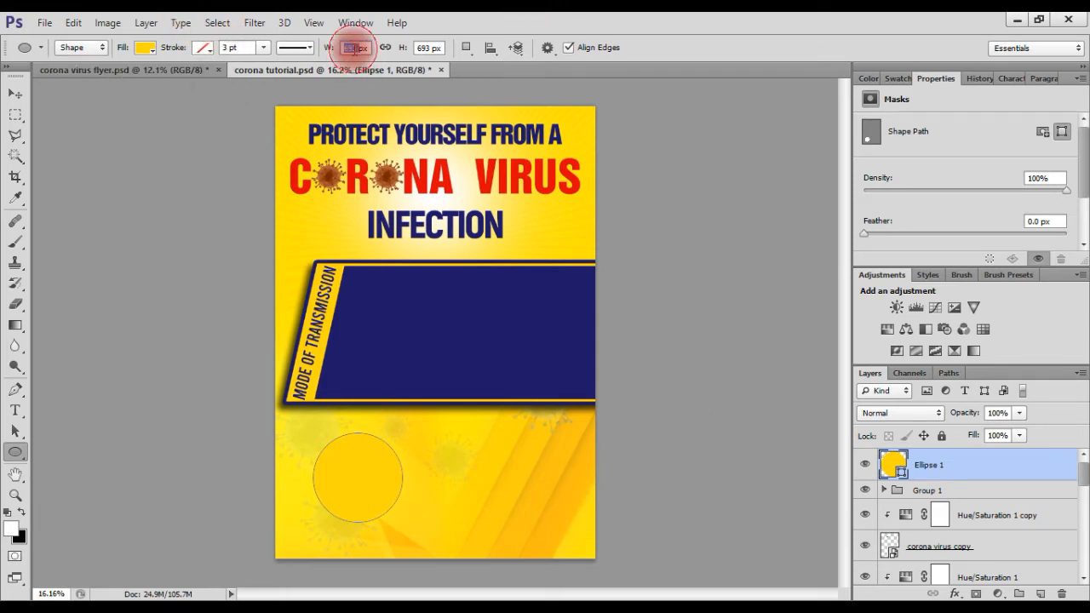
{"action": "type", "text": "773"}
{"action": "key", "text": "Return"}
{"action": "left_click", "coordinate": [418, 48]}
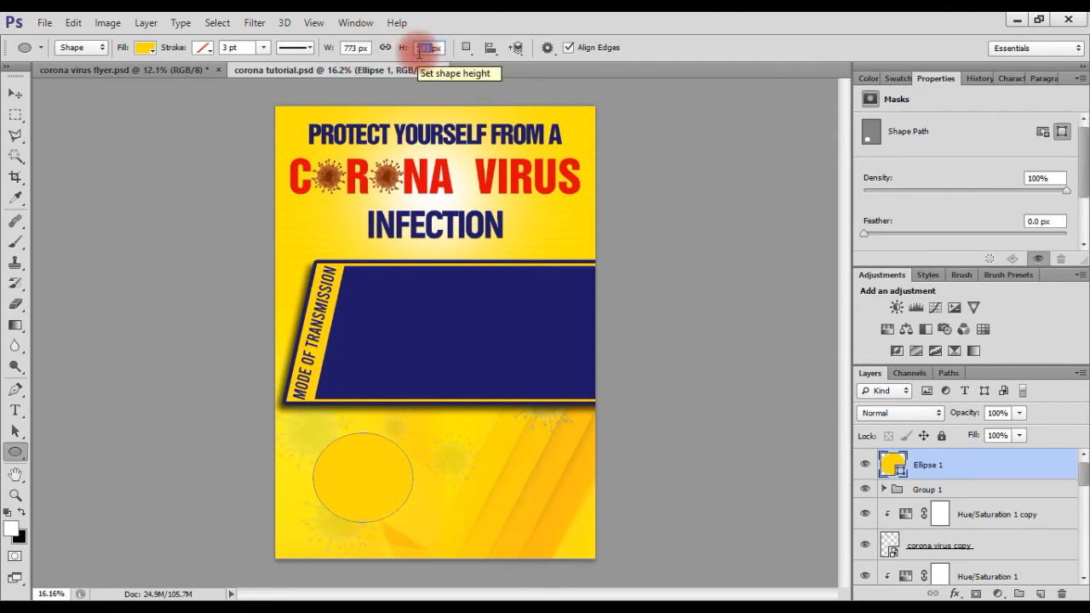
{"action": "type", "text": "774.38"}
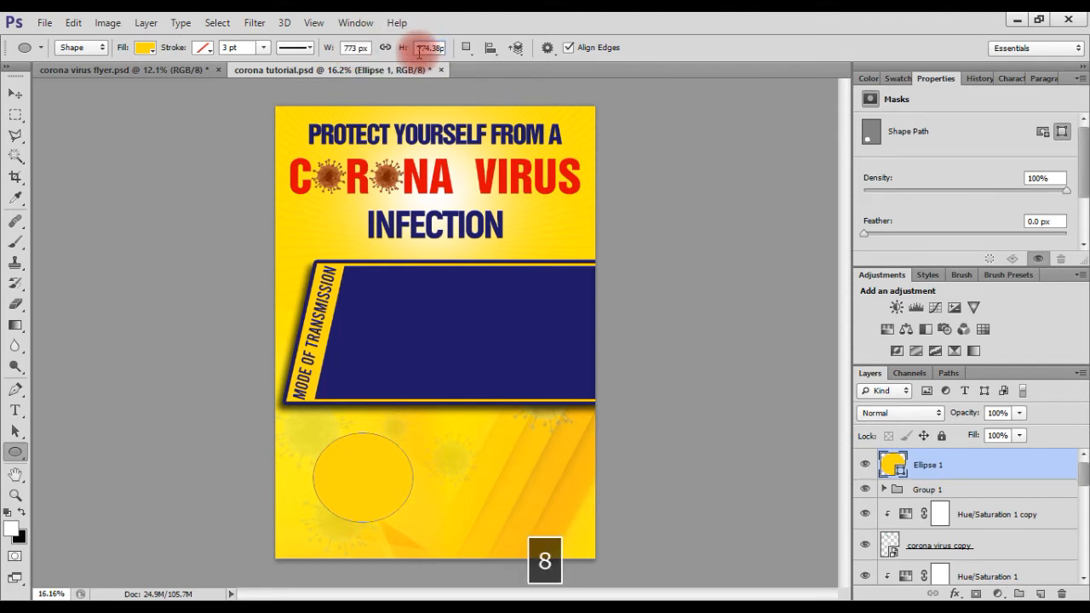
{"action": "key", "text": "Return"}
{"action": "key", "text": "Right"}
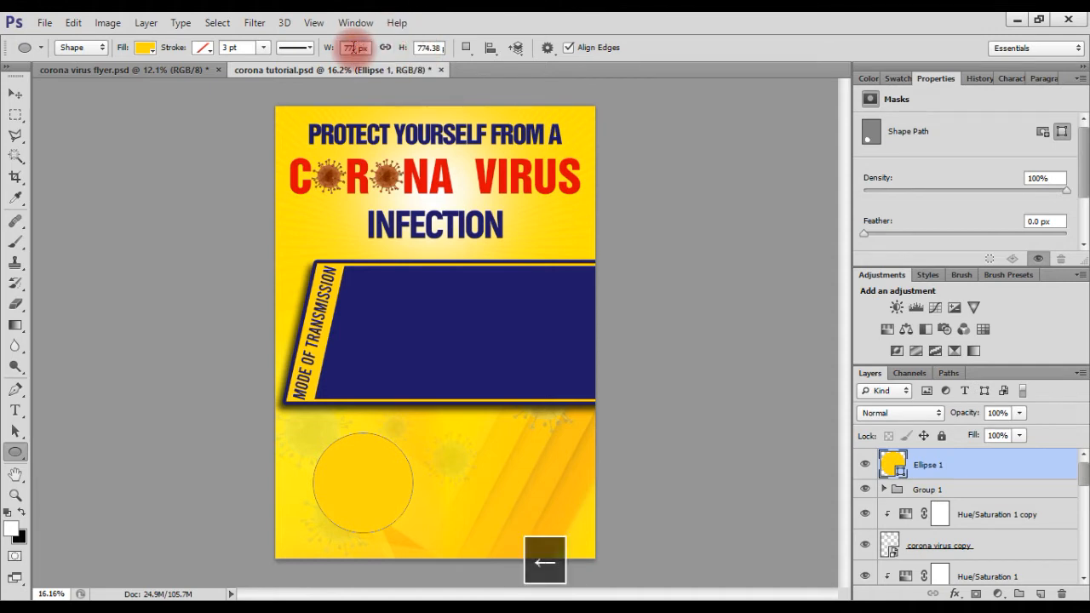
{"action": "key", "text": "Return"}
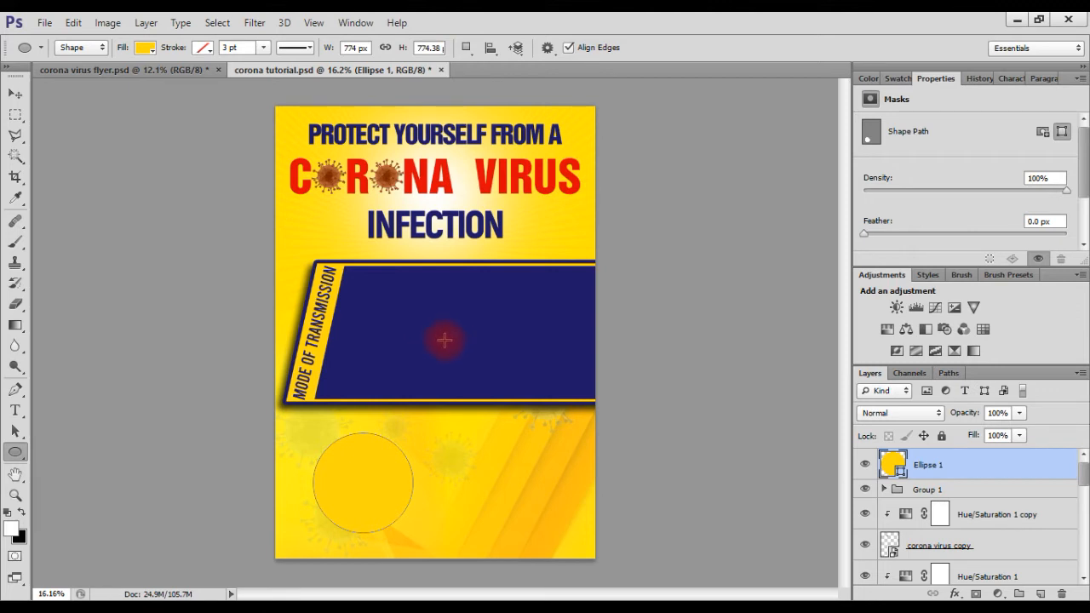
Move the yellow circle onto the blue panel beside the yellow strip and scale it down
{"action": "key", "text": "v"}
{"action": "left_click_drag", "start_coordinate": [382, 505], "coordinate": [409, 337]}
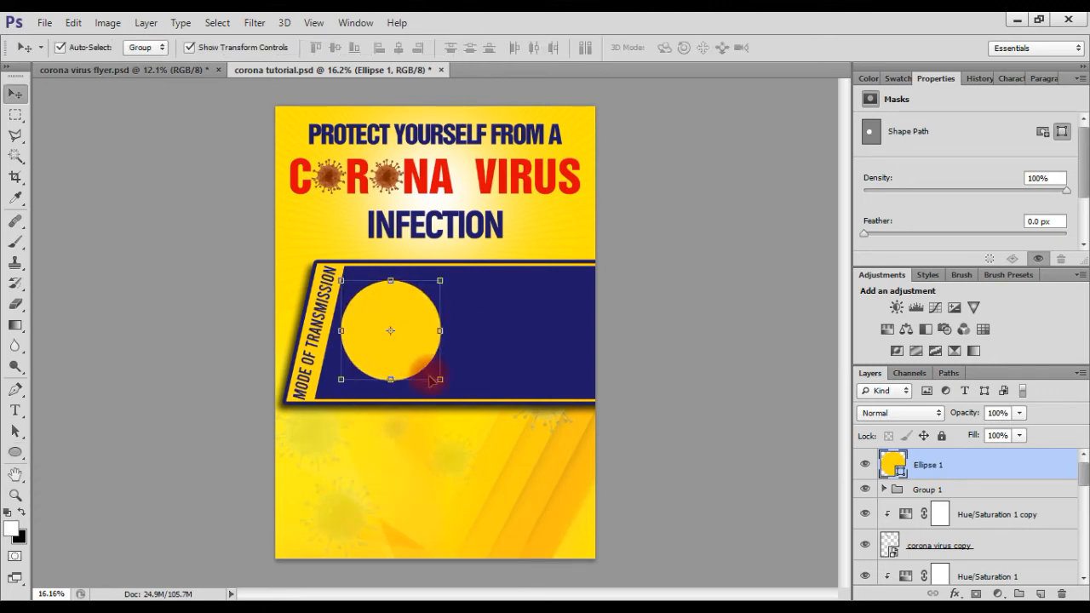
{"action": "left_click", "coordinate": [440, 381]}
{"action": "scroll", "coordinate": [440, 380], "scroll_direction": "up", "scroll_amount": 3}
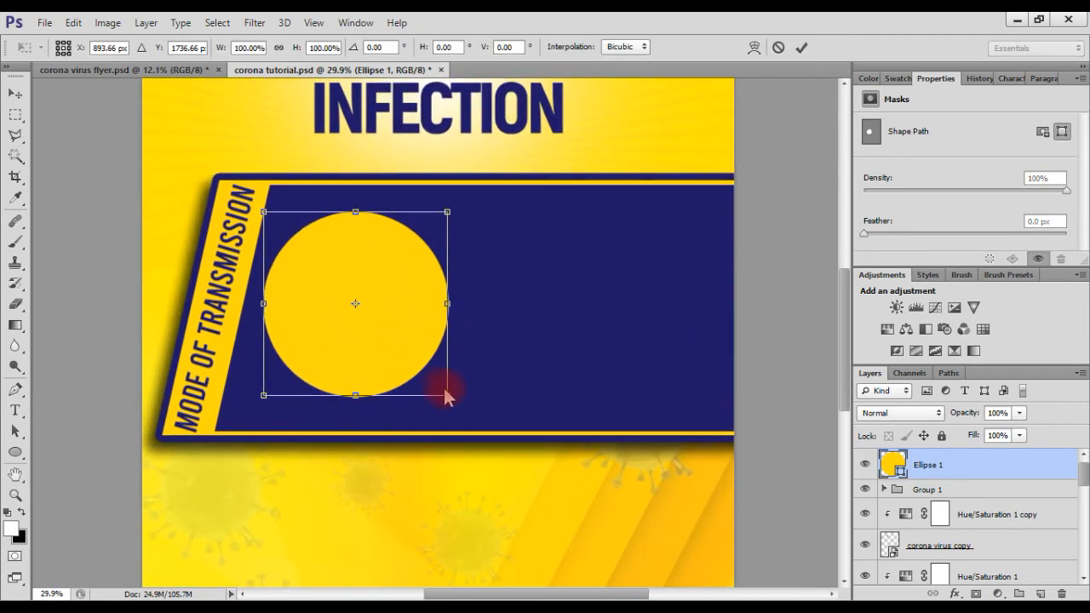
{"action": "left_click_drag", "start_coordinate": [448, 393], "coordinate": [355, 332]}
{"action": "key", "text": "Return"}
{"action": "scroll", "coordinate": [417, 316], "scroll_direction": "down", "scroll_amount": 3}
Duplicate the circle at the right end of the blue panel and scale both circles down slightly
{"action": "left_click_drag", "start_coordinate": [390, 334], "coordinate": [583, 358]}
{"action": "left_click", "coordinate": [357, 353], "text": "shift"}
{"action": "key", "text": "Up"}
{"action": "key", "text": "Down"}
{"action": "key", "text": "F3"}
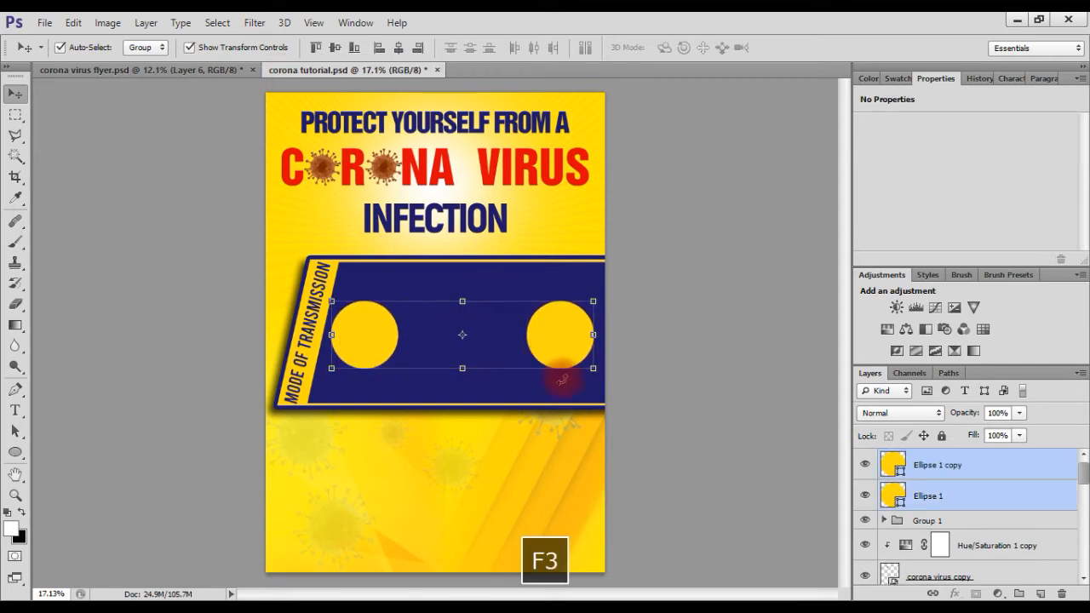
{"action": "left_click_drag", "start_coordinate": [593, 368], "coordinate": [589, 365]}
{"action": "key", "text": "Return"}
Nudge the two yellow circles apart toward opposite ends of the blue panel
{"action": "left_click", "coordinate": [554, 333]}
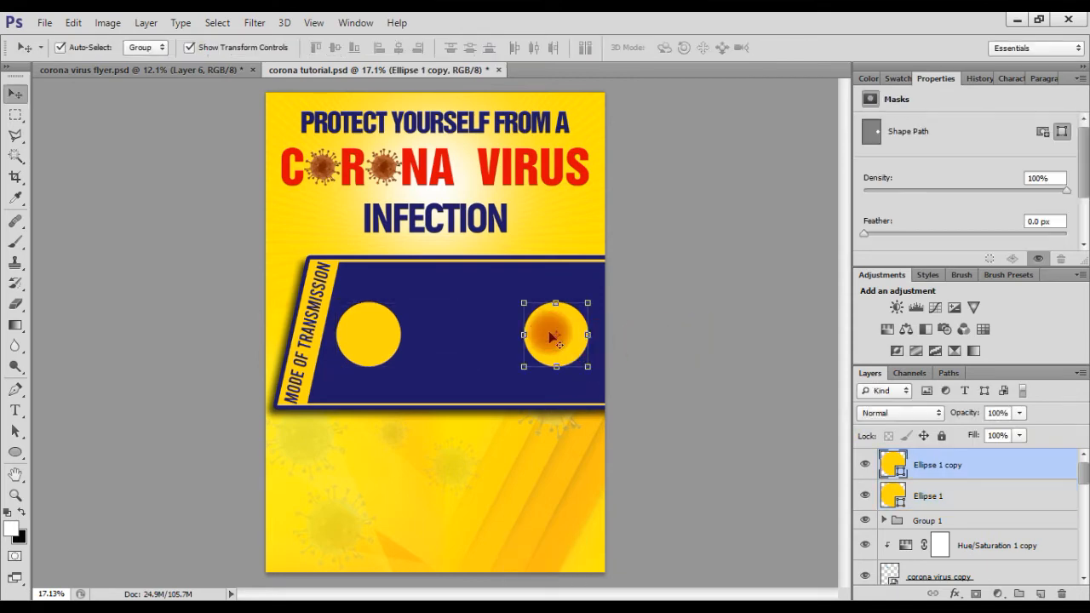
{"action": "key", "text": "Right"}
{"action": "left_click", "coordinate": [379, 348]}
{"action": "key", "text": "Left"}
{"action": "left_click", "coordinate": [571, 345]}
{"action": "key", "text": "Right"}
{"action": "left_click", "coordinate": [687, 352]}
{"action": "left_click", "coordinate": [375, 344]}
{"action": "key", "text": "F3"}
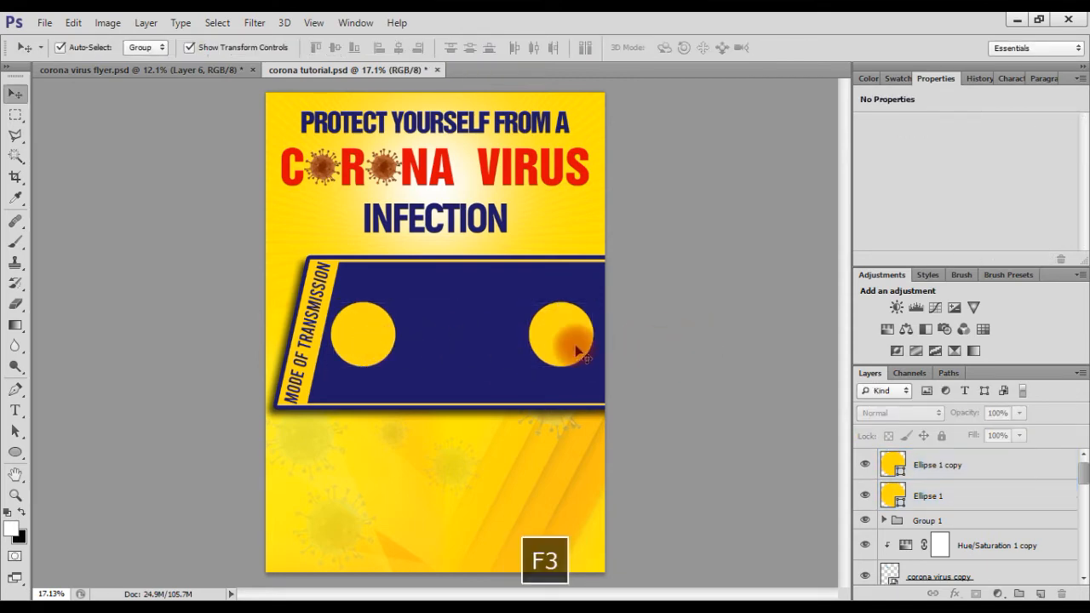
Place the healthy man image from the picture folder over the left yellow circle at its original size
{"action": "left_click", "coordinate": [379, 356]}
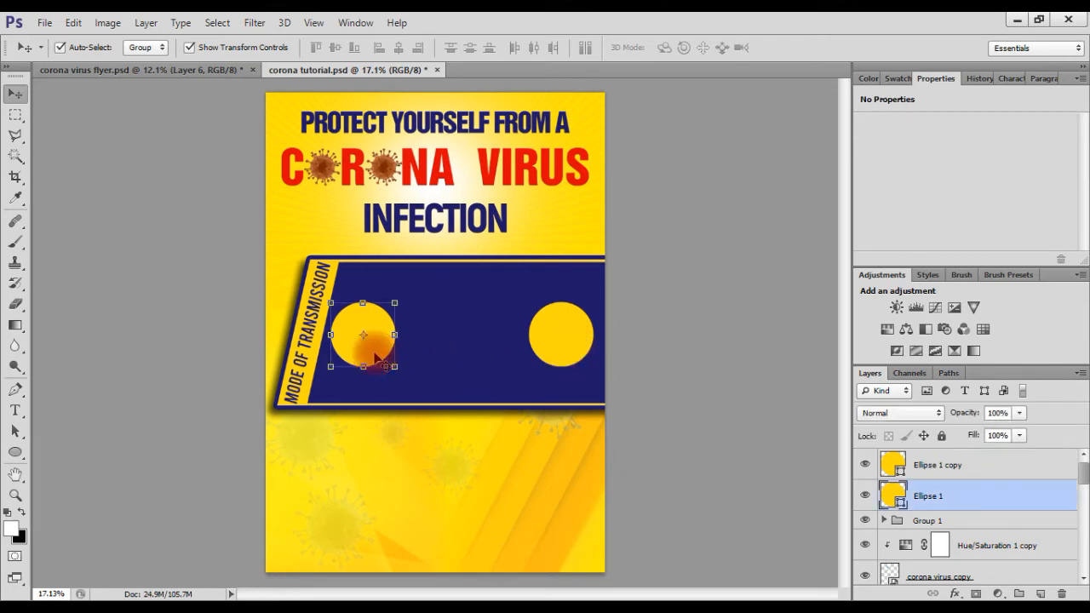
{"action": "left_click", "coordinate": [776, 345]}
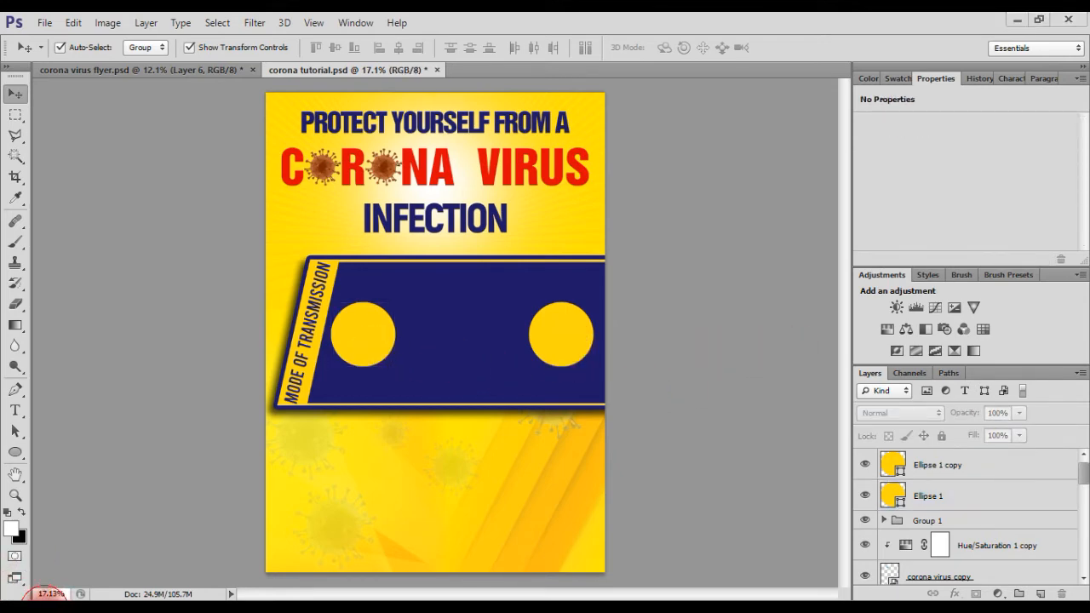
{"action": "left_click", "coordinate": [44, 608]}
{"action": "mouse_move", "coordinate": [639, 372]}
{"action": "left_mouse_down"}
{"action": "mouse_move", "coordinate": [640, 353]}
{"action": "mouse_move", "coordinate": [216, 335]}
{"action": "left_mouse_up"}
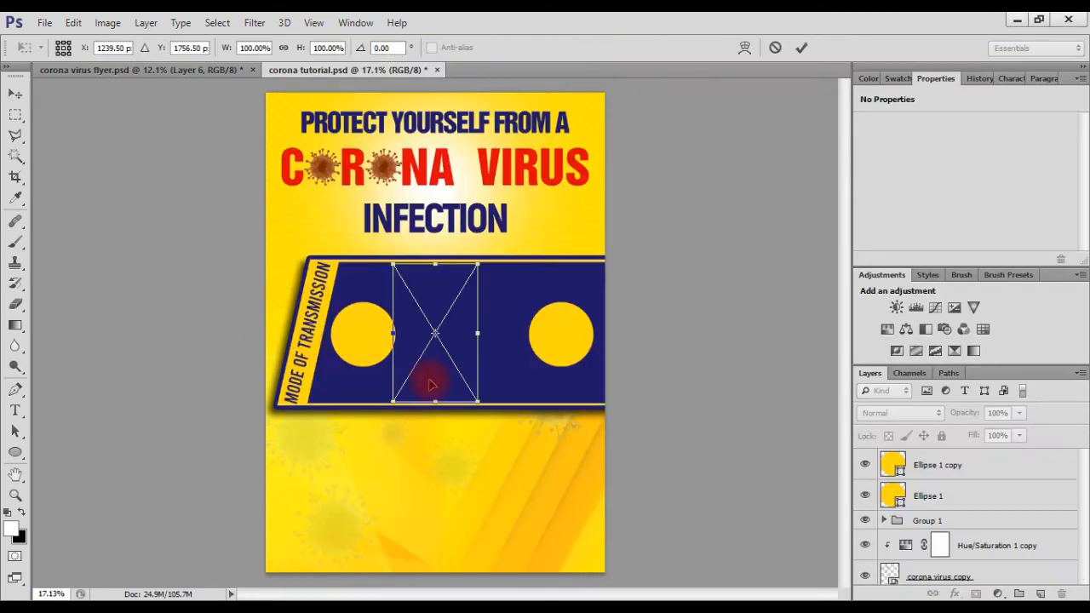
{"action": "scroll", "coordinate": [459, 386], "scroll_direction": "up", "scroll_amount": 2}
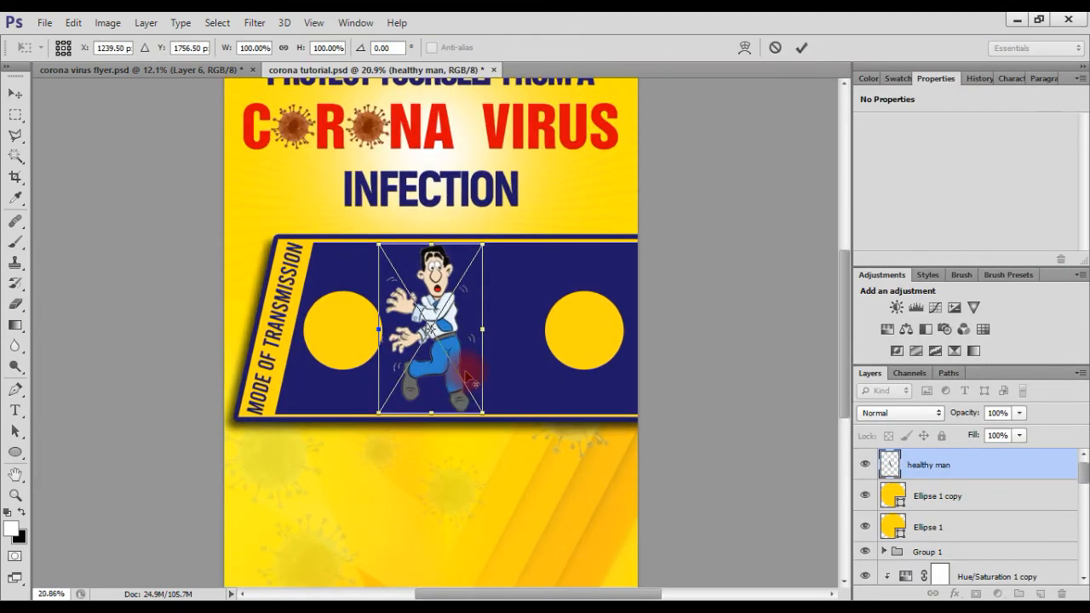
{"action": "scroll", "coordinate": [467, 376], "scroll_direction": "up", "scroll_amount": 4}
{"action": "mouse_move", "coordinate": [408, 236]}
{"action": "left_mouse_down"}
{"action": "mouse_move", "coordinate": [317, 284]}
{"action": "mouse_move", "coordinate": [296, 266]}
{"action": "left_mouse_up"}
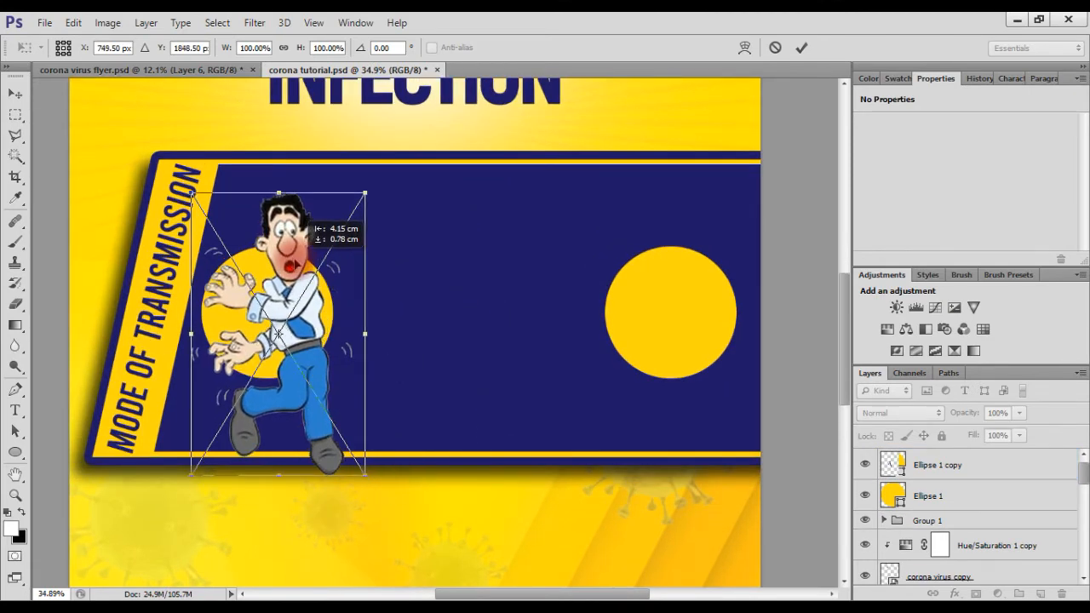
{"action": "key", "text": "Return"}
Move the Ellipse 1 layer directly beneath the healthy man layer and clip the healthy man to it
{"action": "mouse_move", "coordinate": [1000, 462]}
{"action": "left_mouse_down"}
{"action": "mouse_move", "coordinate": [994, 500]}
{"action": "mouse_move", "coordinate": [968, 494]}
{"action": "mouse_move", "coordinate": [960, 459]}
{"action": "left_mouse_up"}
{"action": "left_click", "coordinate": [995, 500]}
{"action": "right_click", "coordinate": [962, 468]}
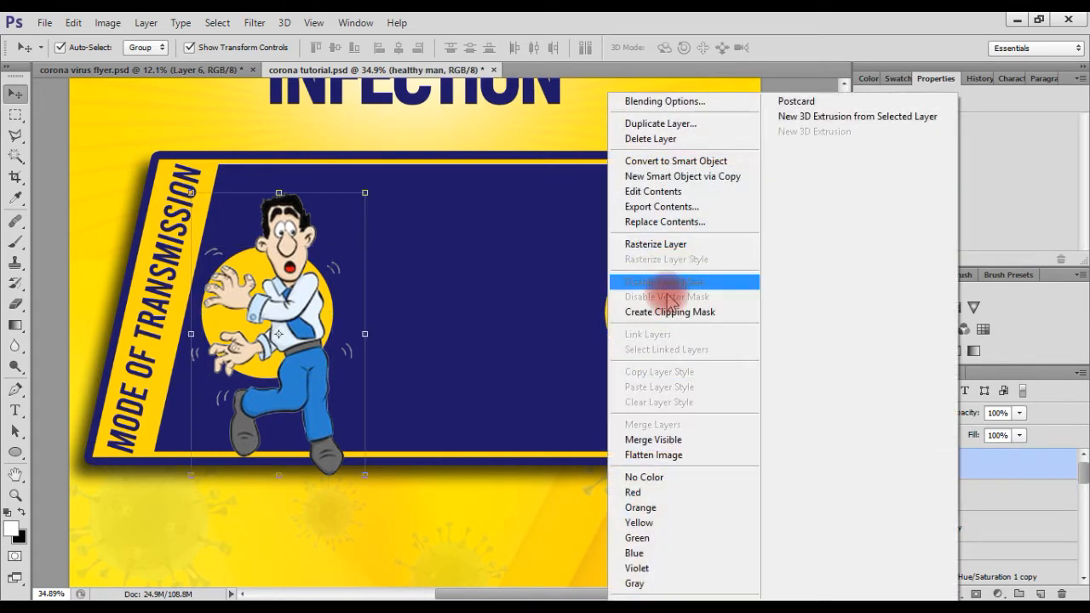
{"action": "left_click", "coordinate": [670, 312]}
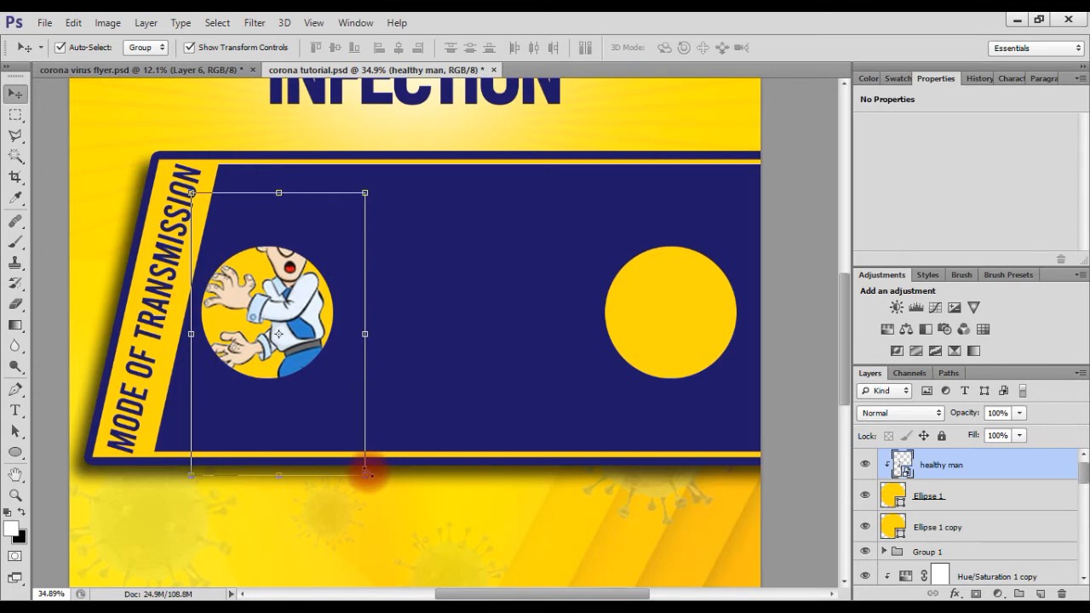
Scale the healthy man down proportionally and centre the whole figure inside the left circle
{"action": "mouse_move", "coordinate": [366, 475]}
{"action": "left_mouse_down"}
{"action": "mouse_move", "coordinate": [297, 389]}
{"action": "mouse_move", "coordinate": [317, 399]}
{"action": "left_mouse_up"}
{"action": "left_click_drag", "start_coordinate": [289, 296], "coordinate": [274, 272]}
{"action": "left_click_drag", "start_coordinate": [307, 385], "coordinate": [298, 380]}
{"action": "key", "text": "Return"}
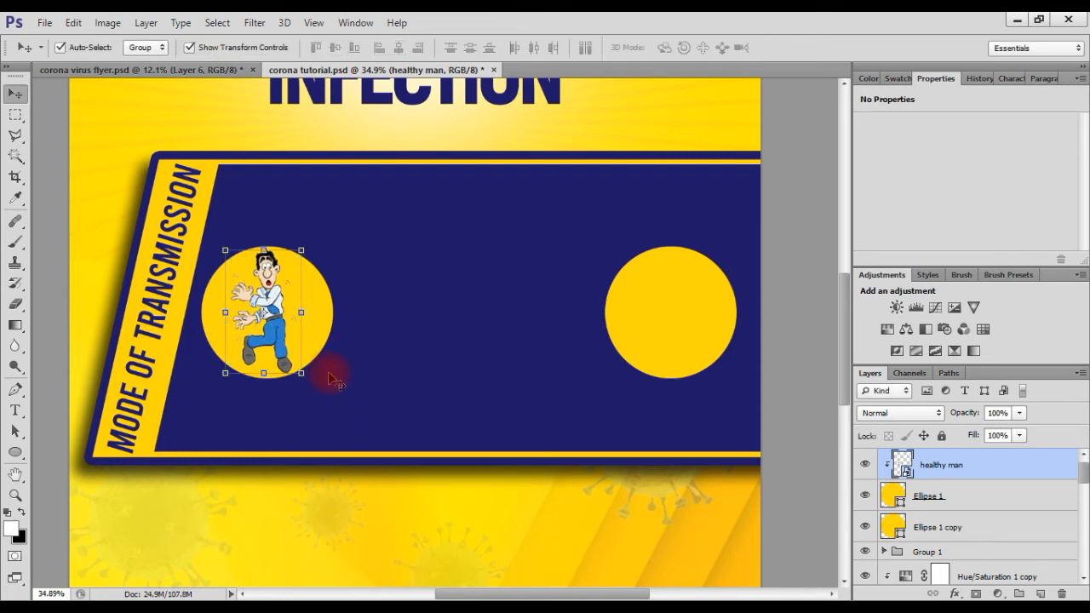
Move the Ellipse 1 copy layer to the top of the stack and place the sick man image over the right circle
{"action": "left_click", "coordinate": [646, 279]}
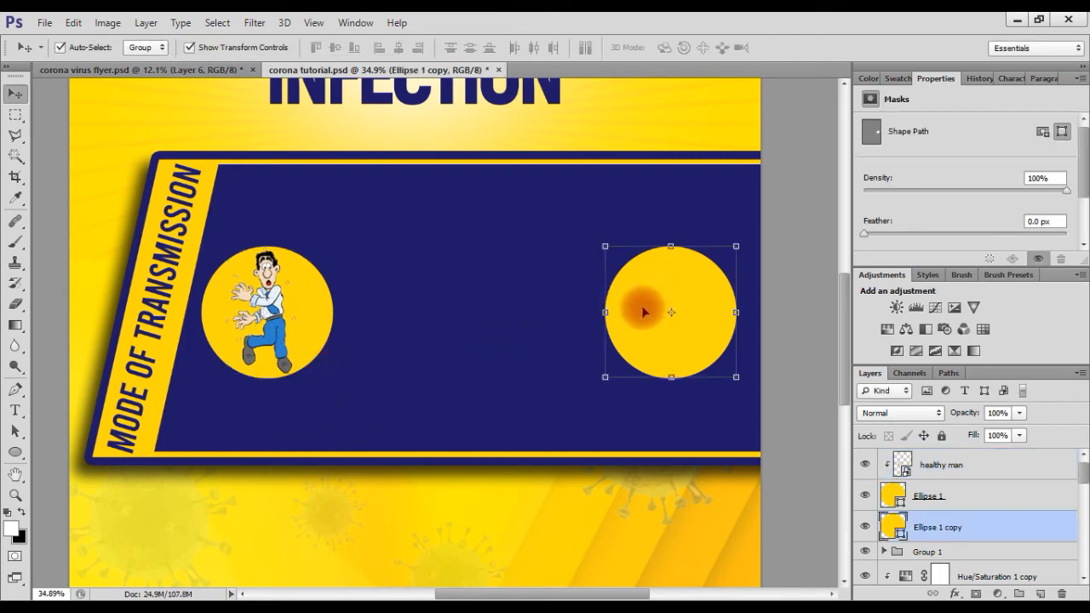
{"action": "left_click_drag", "start_coordinate": [960, 526], "coordinate": [961, 460]}
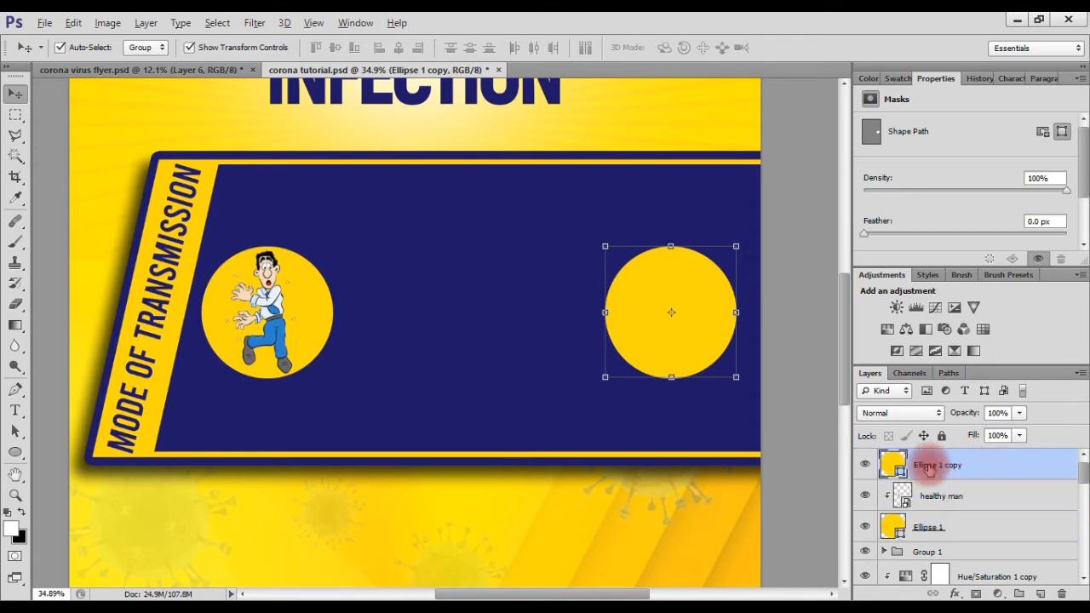
{"action": "key", "text": "alt+Tab"}
{"action": "left_click", "coordinate": [726, 457]}
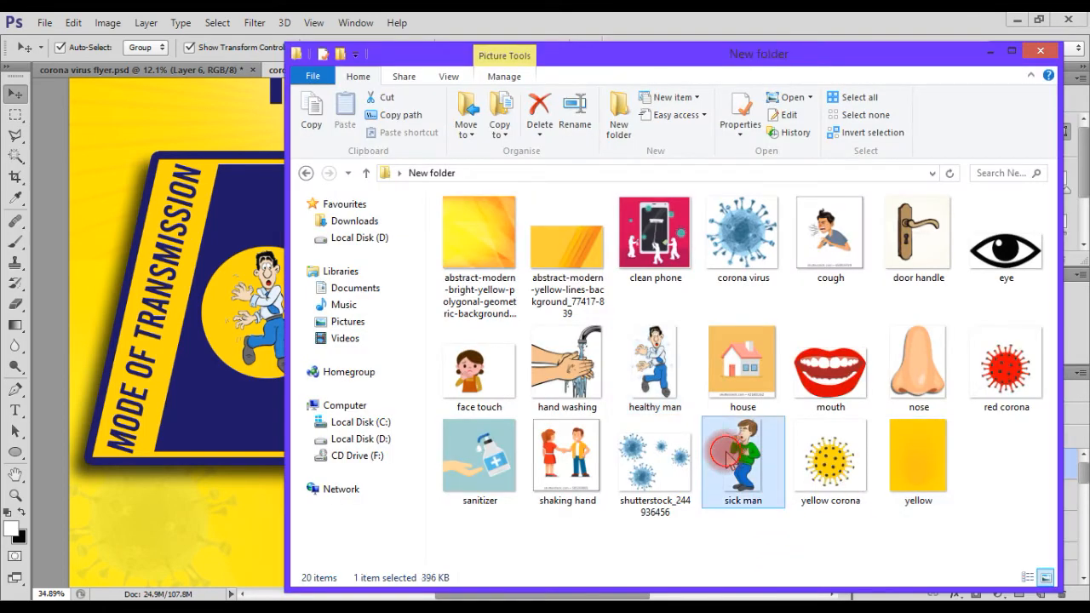
{"action": "left_click_drag", "start_coordinate": [731, 457], "coordinate": [207, 418]}
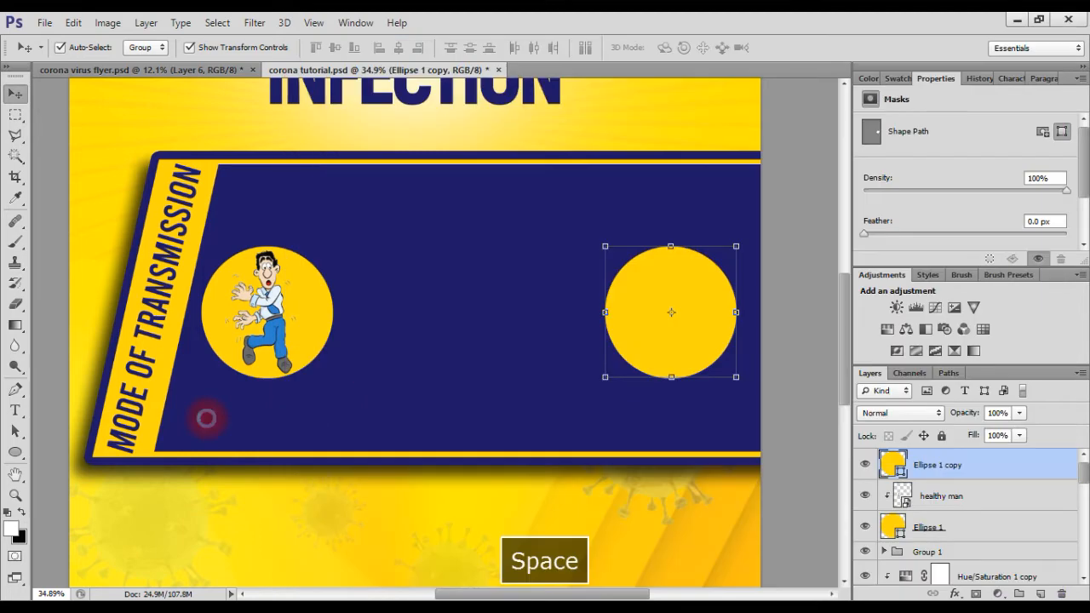
{"action": "left_click_drag", "start_coordinate": [475, 312], "coordinate": [701, 299]}
Scale the sick man to about 41% and centre the whole figure inside the right circle
{"action": "left_click_drag", "start_coordinate": [734, 467], "coordinate": [688, 381]}
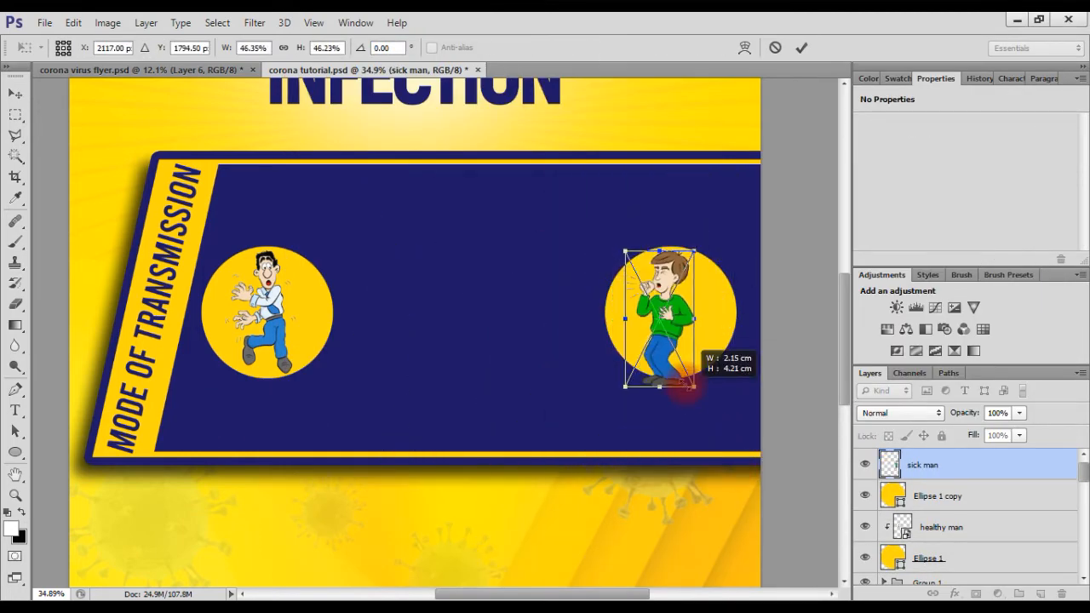
{"action": "left_click_drag", "start_coordinate": [684, 322], "coordinate": [697, 316]}
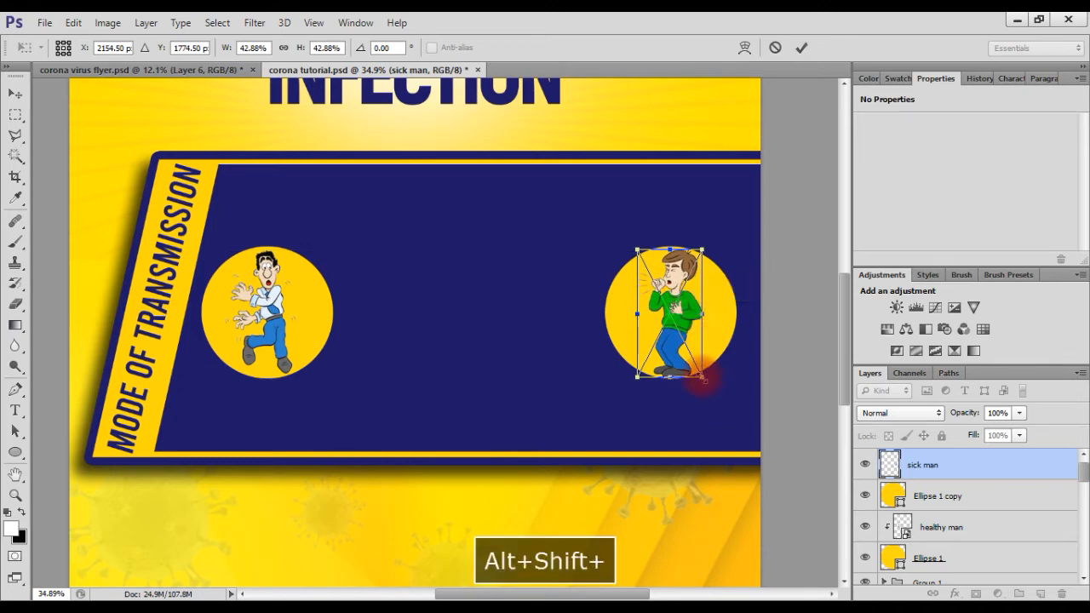
{"action": "mouse_move", "coordinate": [701, 375]}
{"action": "left_mouse_down"}
{"action": "mouse_move", "coordinate": [696, 366]}
{"action": "mouse_move", "coordinate": [700, 379]}
{"action": "left_mouse_up"}
{"action": "key", "text": "Up"}
{"action": "key", "text": "Up"}
{"action": "key", "text": "Left"}
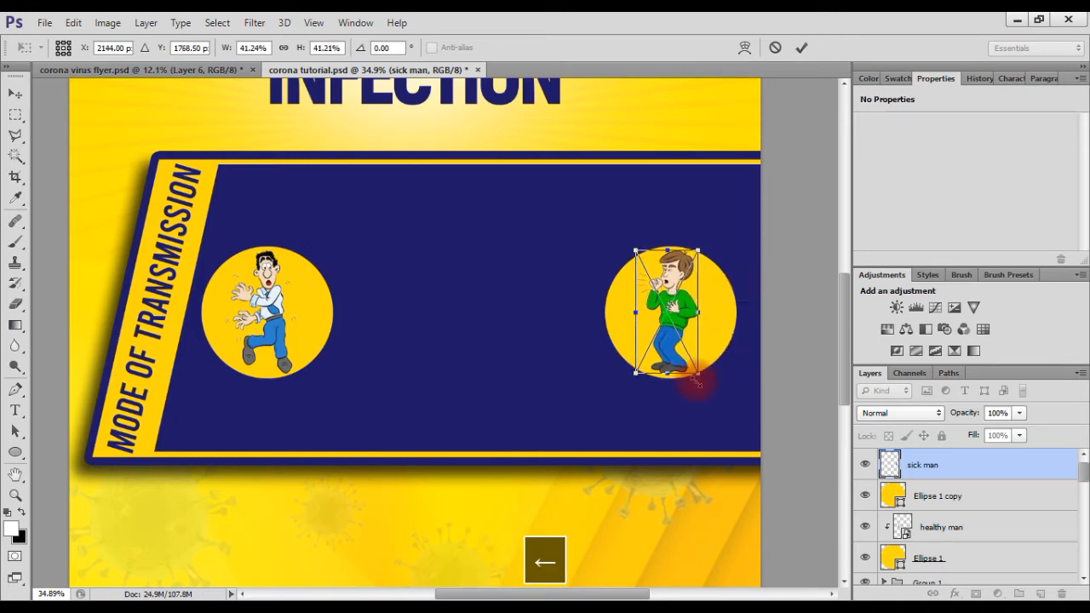
{"action": "key", "text": "Return"}
{"action": "left_click", "coordinate": [511, 528]}
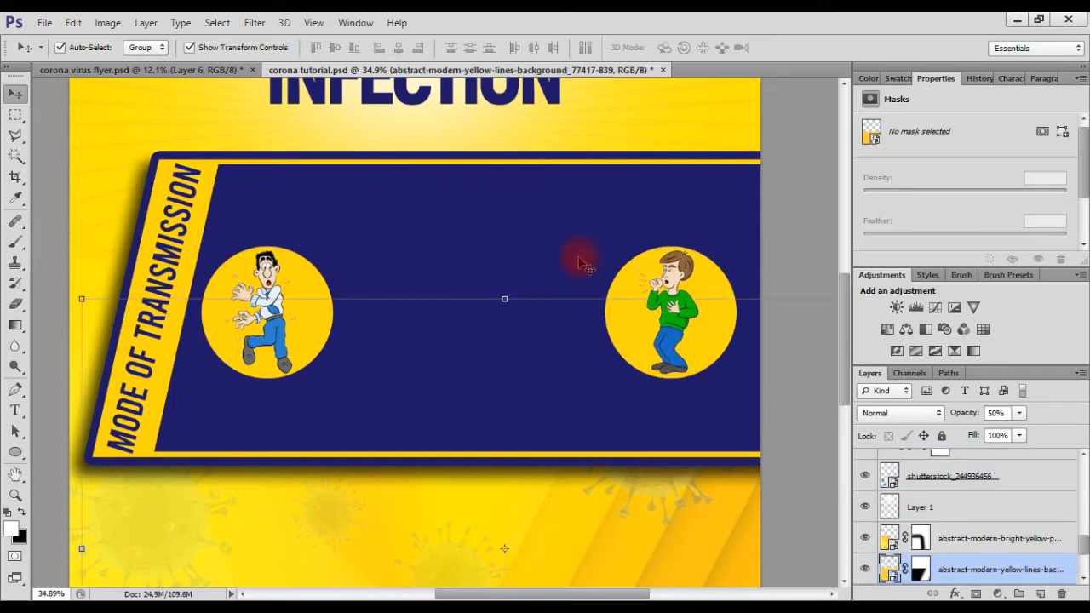
{"action": "left_click", "coordinate": [492, 259]}
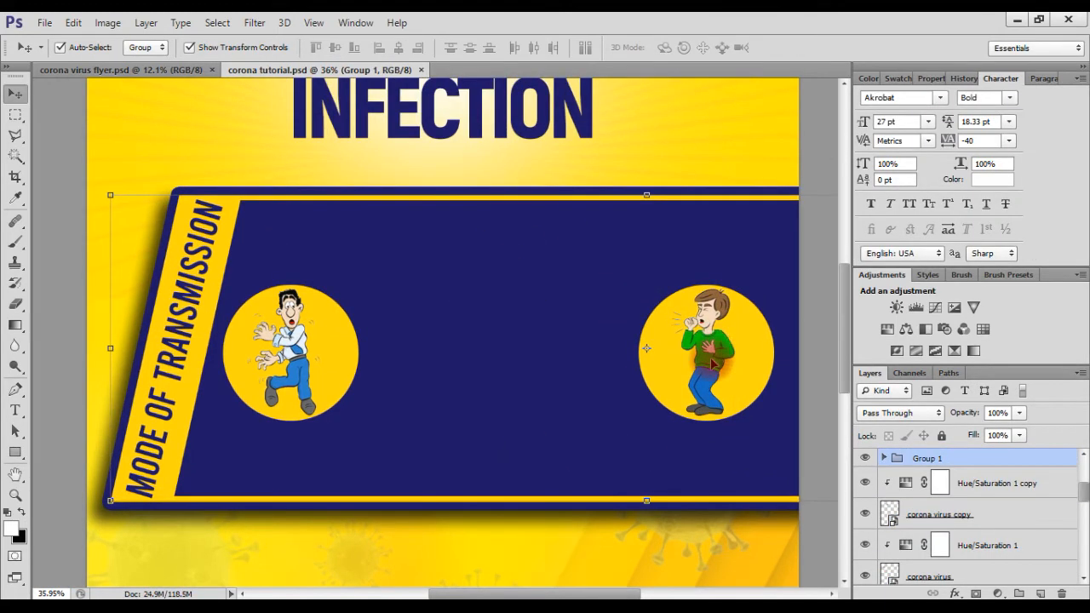
Enlarge the sick man so his upper body fills the right circle, and clip him to the Ellipse 1 copy layer
{"action": "left_click", "coordinate": [709, 394]}
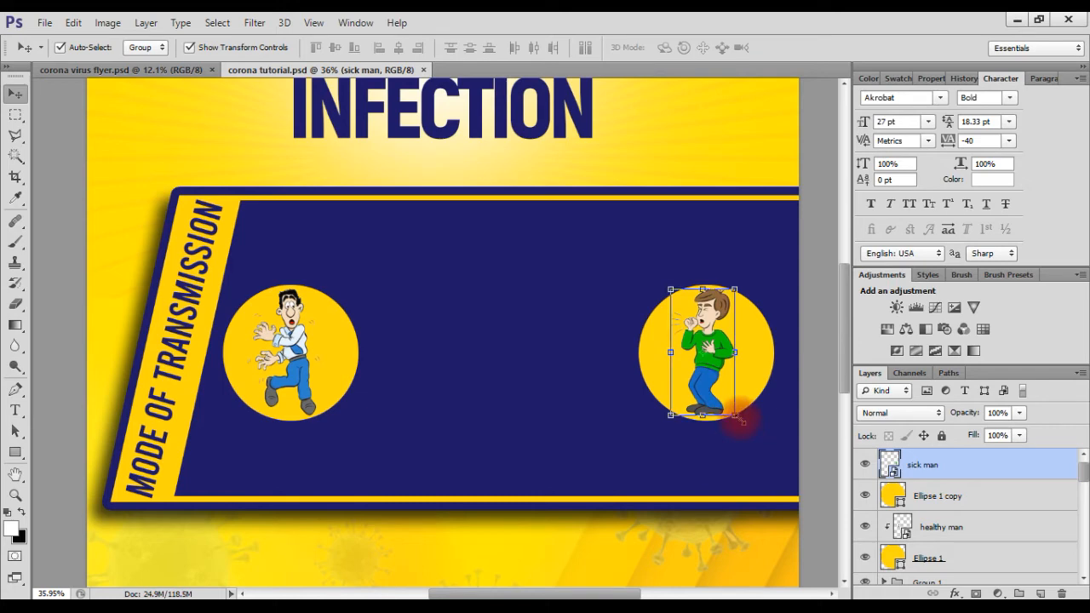
{"action": "left_click_drag", "start_coordinate": [741, 415], "coordinate": [754, 446]}
{"action": "left_click_drag", "start_coordinate": [717, 290], "coordinate": [713, 323]}
{"action": "left_click", "coordinate": [801, 48]}
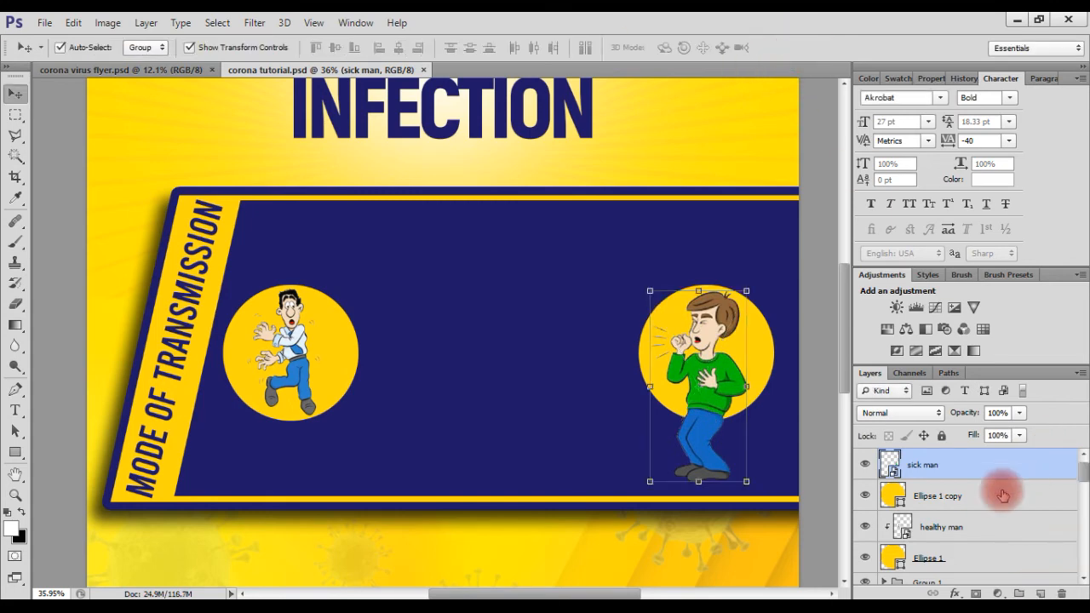
{"action": "right_click", "coordinate": [979, 475]}
{"action": "left_click", "coordinate": [705, 309]}
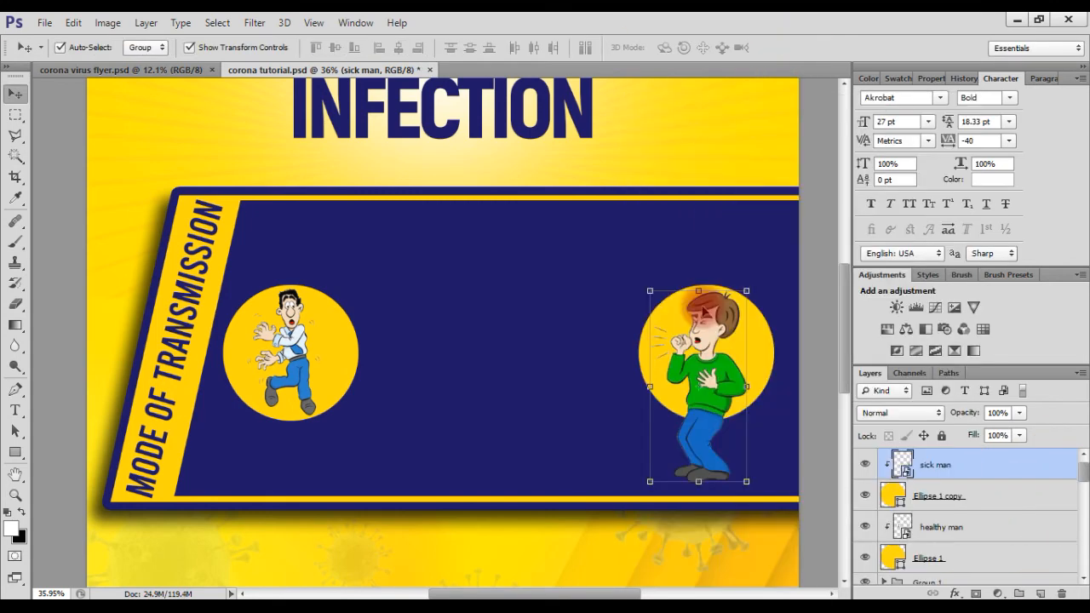
Enlarge the healthy man and lower him so his upper body fills the left circle
{"action": "left_click", "coordinate": [300, 342]}
{"action": "left_click", "coordinate": [326, 407]}
{"action": "left_click", "coordinate": [310, 387]}
{"action": "left_click_drag", "start_coordinate": [326, 415], "coordinate": [343, 443]}
{"action": "left_click_drag", "start_coordinate": [309, 377], "coordinate": [312, 409]}
{"action": "key", "text": "Return"}
{"action": "left_click", "coordinate": [458, 370]}
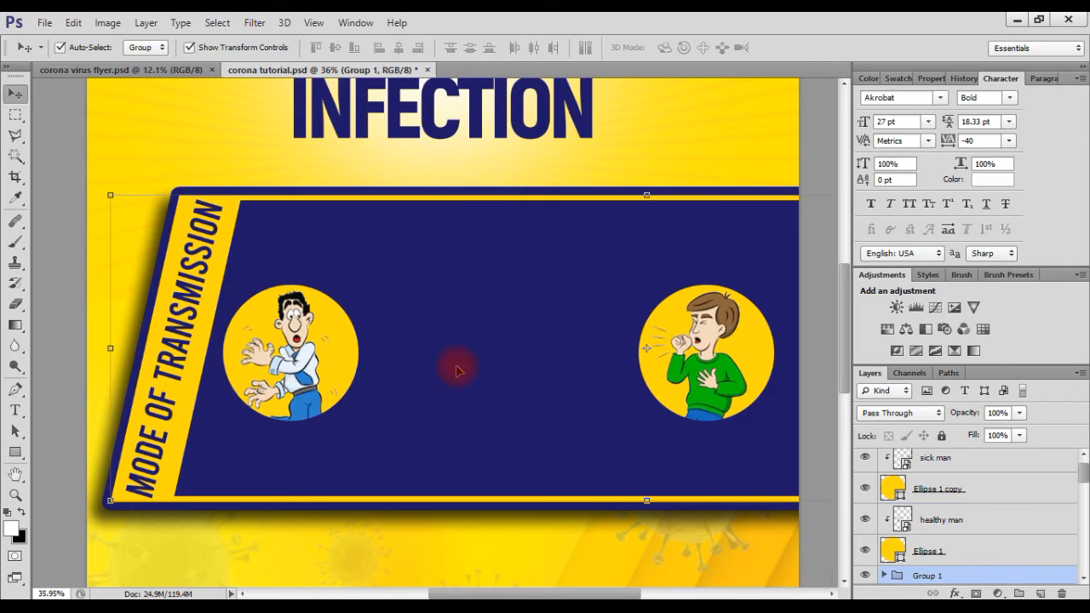
Place the red corona image from the picture folder, scaled to about 66%, at the right circle's left edge near the coughing hand
{"action": "key", "text": "space"}
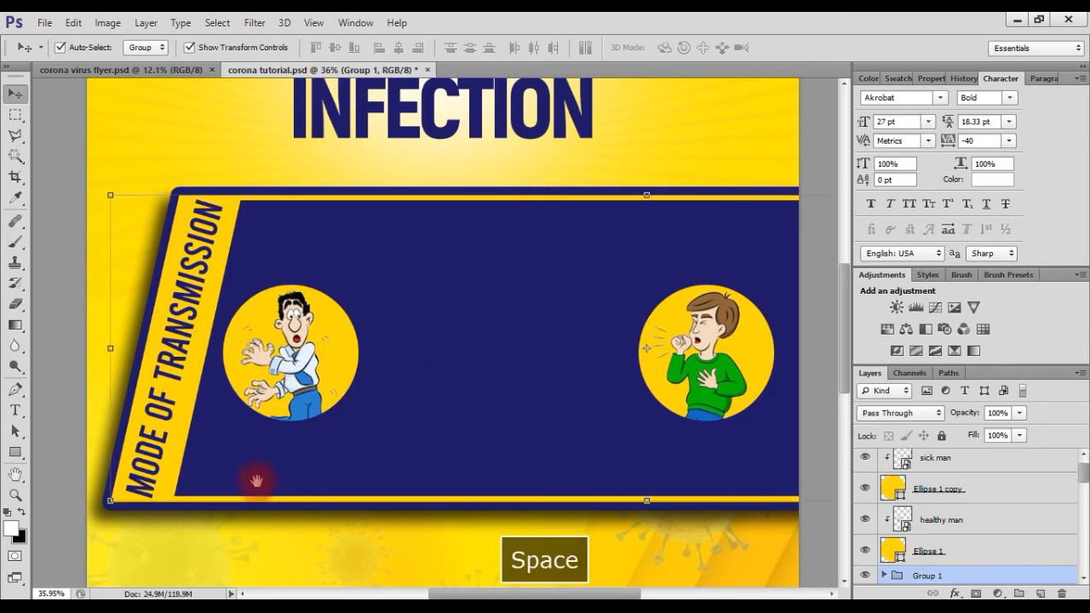
{"action": "left_click_drag", "start_coordinate": [463, 420], "coordinate": [438, 415]}
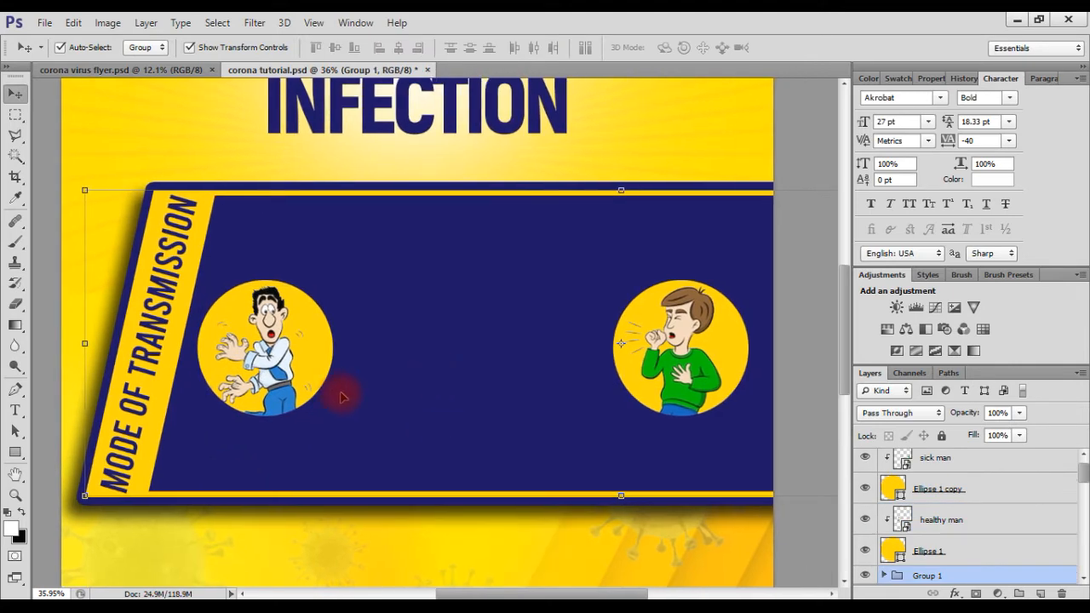
{"action": "left_click", "coordinate": [38, 609]}
{"action": "left_click_drag", "start_coordinate": [898, 370], "coordinate": [423, 338]}
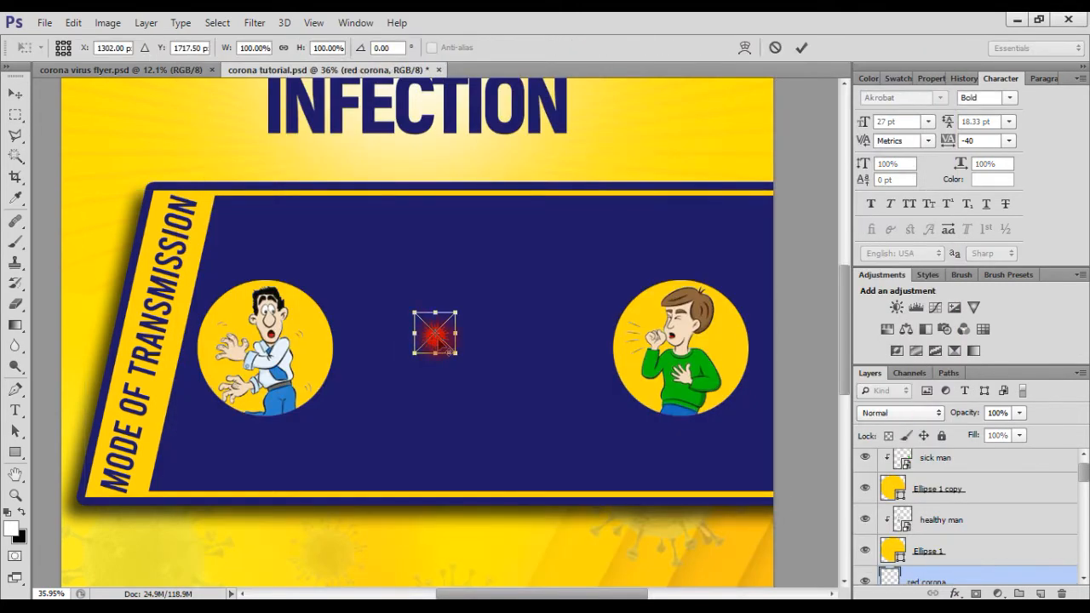
{"action": "scroll", "coordinate": [425, 338], "scroll_direction": "up", "scroll_amount": 4}
{"action": "scroll", "coordinate": [442, 374], "scroll_direction": "up", "scroll_amount": 1}
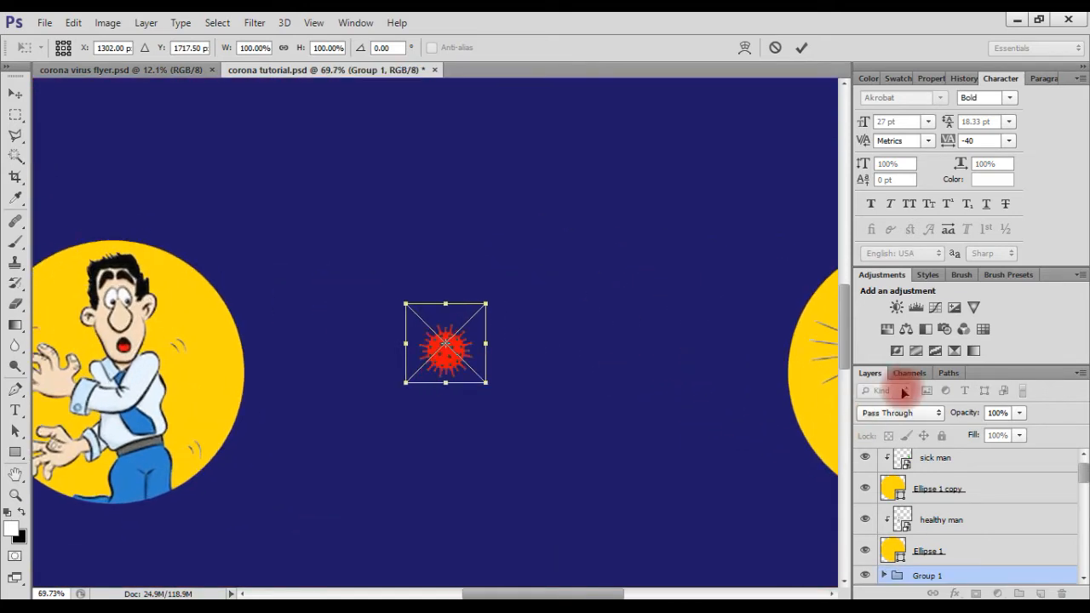
{"action": "key", "text": "Return"}
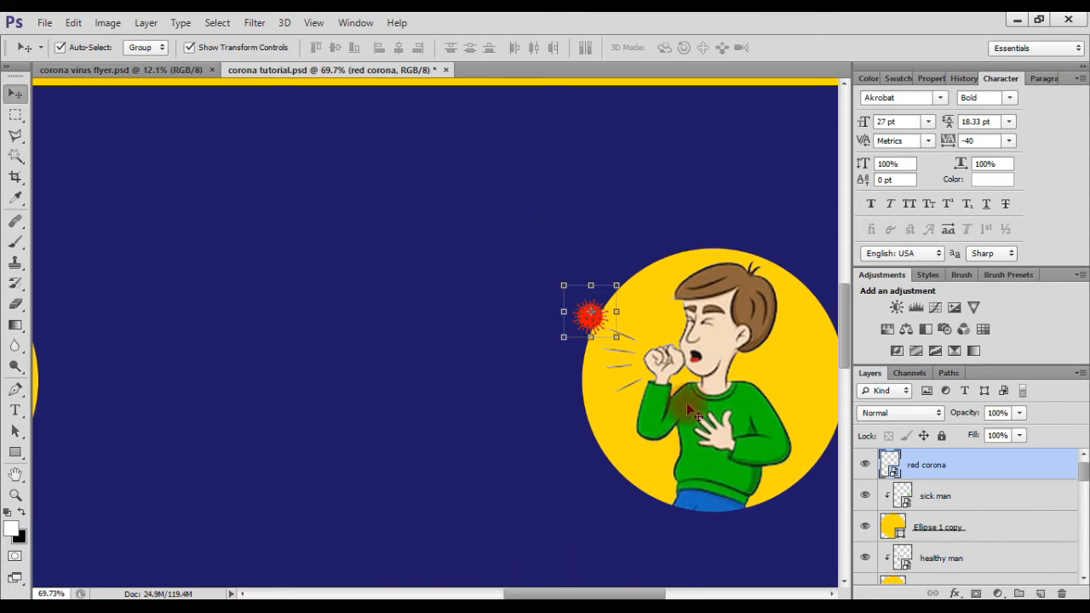
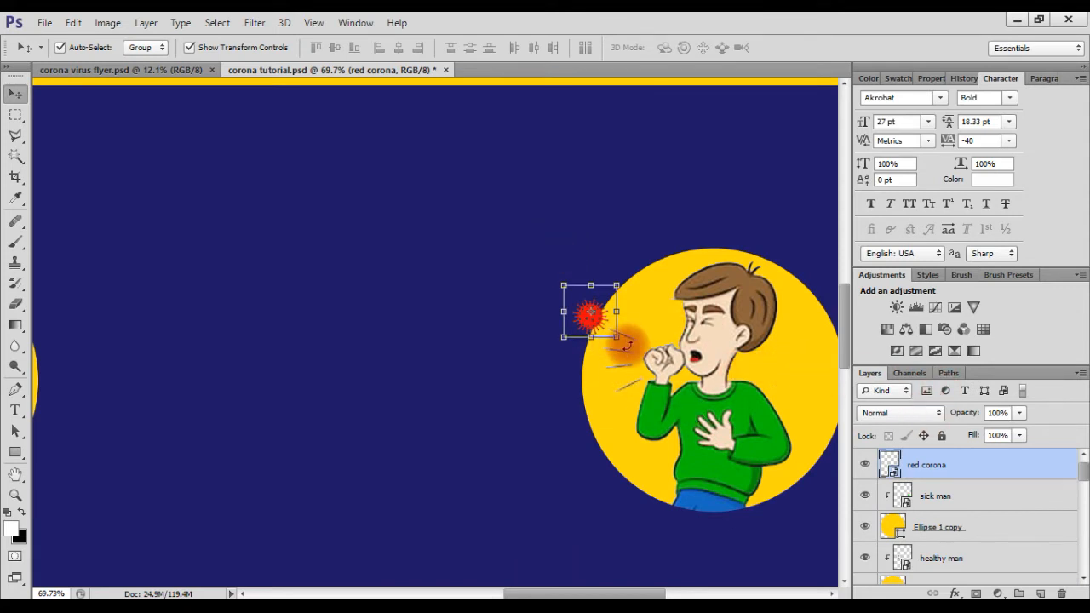
Shift the red corona slightly down along the right circle's left edge
{"action": "left_click", "coordinate": [624, 345]}
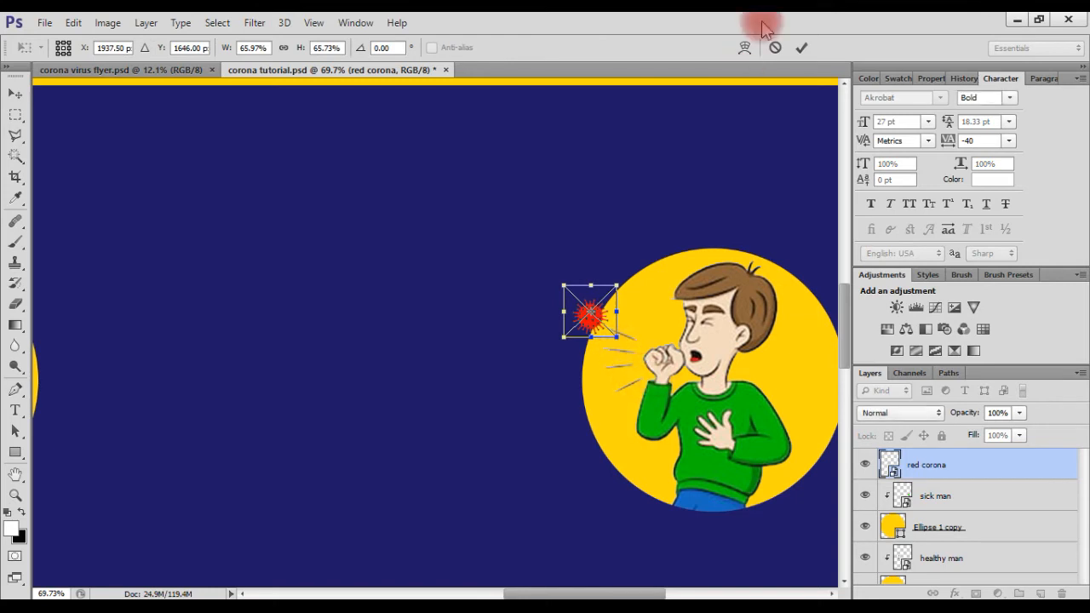
{"action": "left_click", "coordinate": [775, 48]}
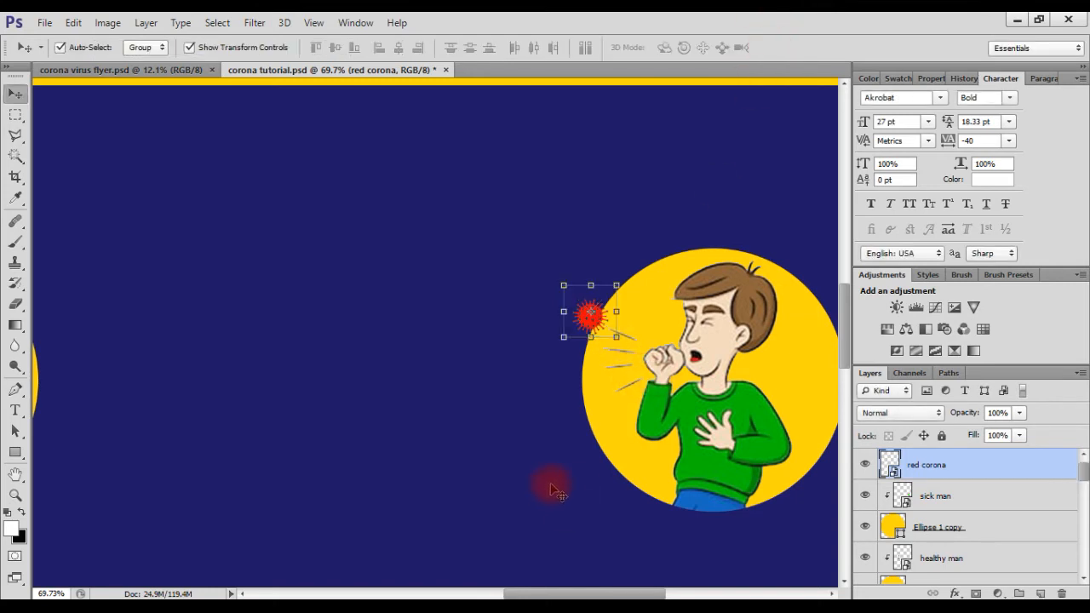
{"action": "left_click", "coordinate": [615, 336]}
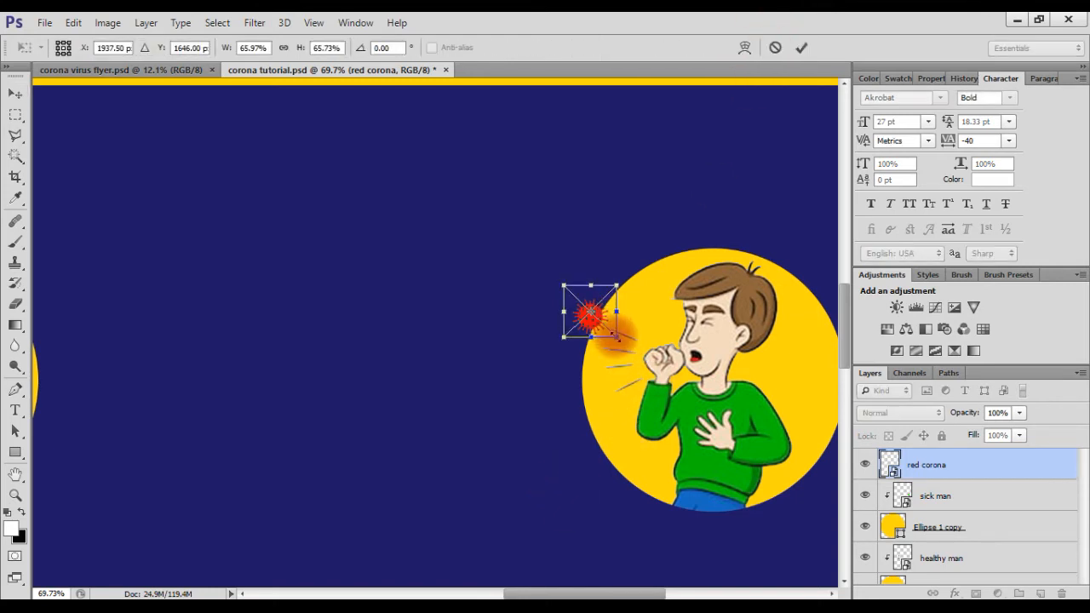
{"action": "left_click_drag", "start_coordinate": [592, 328], "coordinate": [584, 332]}
{"action": "key", "text": "Return"}
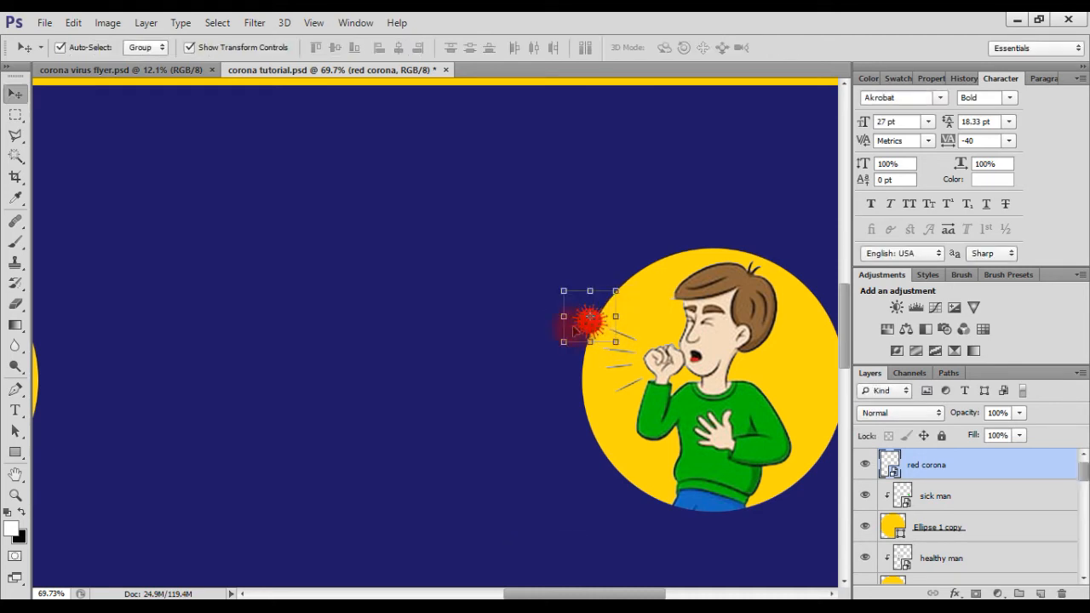
Duplicate the red corona twice below the original and space the three viruses evenly along the circle's left edge
{"action": "left_click_drag", "start_coordinate": [587, 331], "coordinate": [585, 419]}
{"action": "left_click", "coordinate": [646, 227]}
{"action": "left_click", "coordinate": [582, 369]}
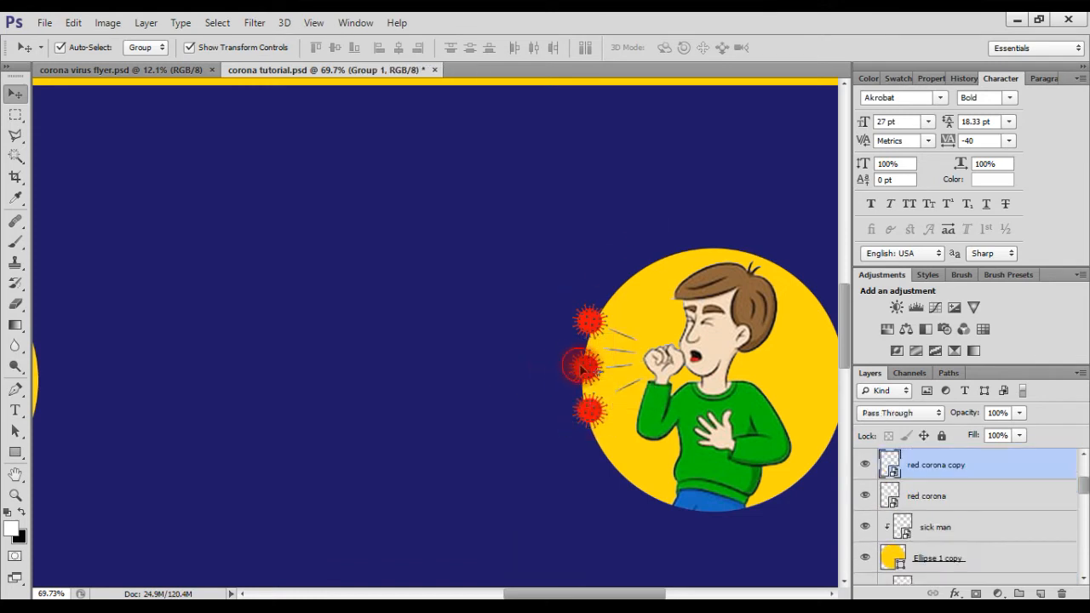
{"action": "key", "text": "Up"}
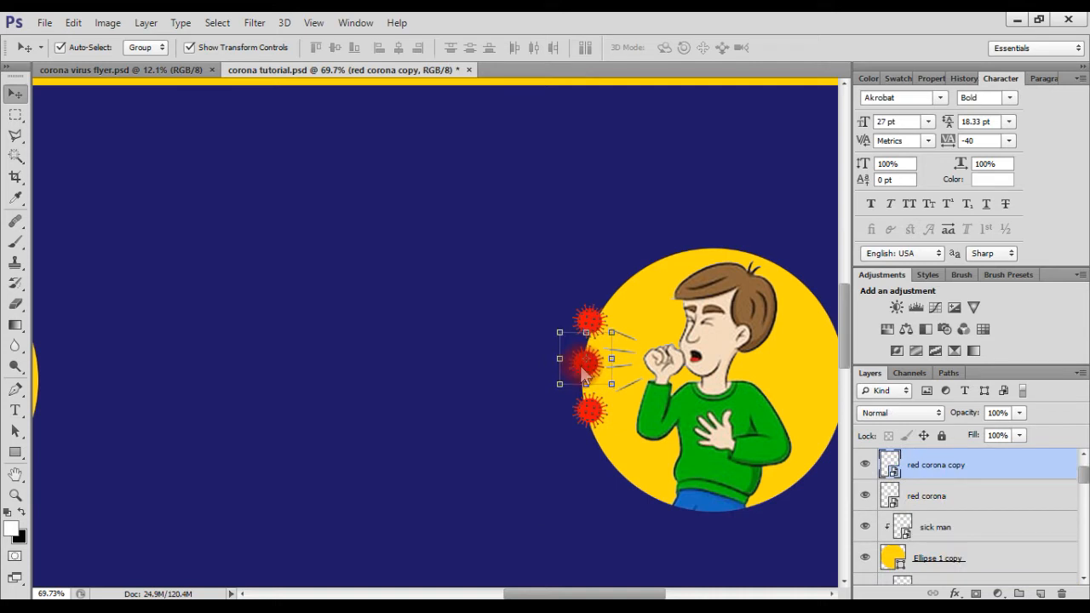
{"action": "left_click", "coordinate": [589, 417]}
{"action": "key", "text": "Up"}
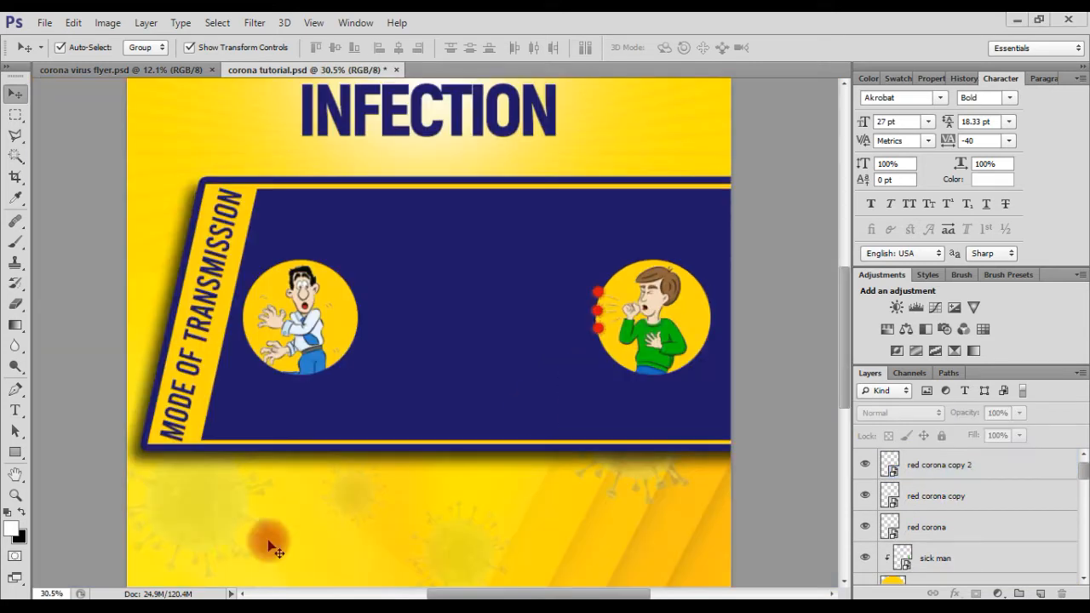
Place the eye image from the picture folder, scaled down, in the dark panel above and beside the healthy man's circle
{"action": "left_click", "coordinate": [44, 606]}
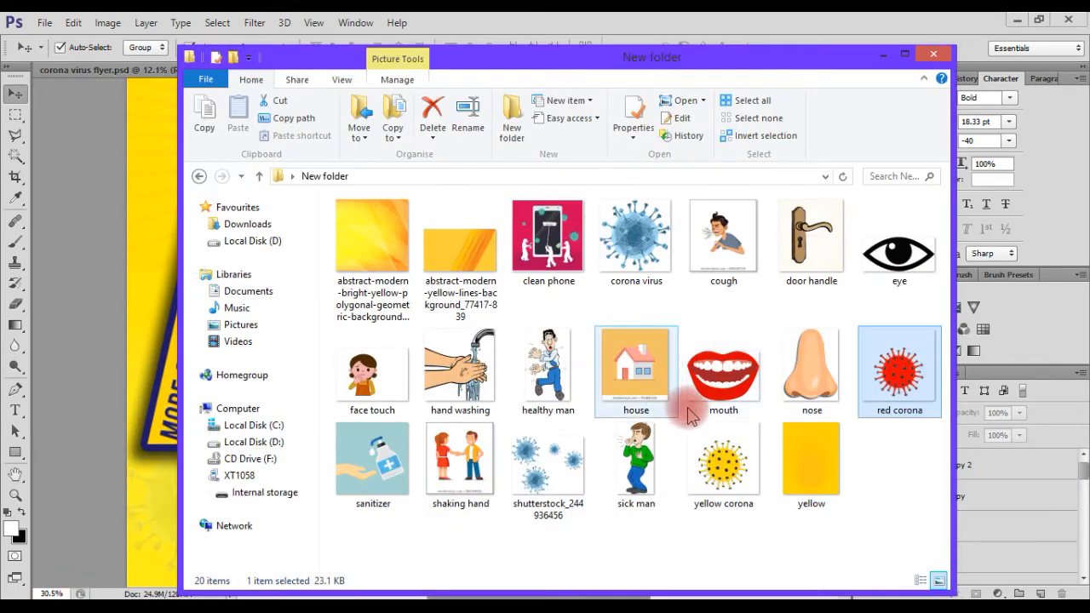
{"action": "left_click", "coordinate": [922, 244]}
{"action": "left_click", "coordinate": [137, 474]}
{"action": "key", "text": "space"}
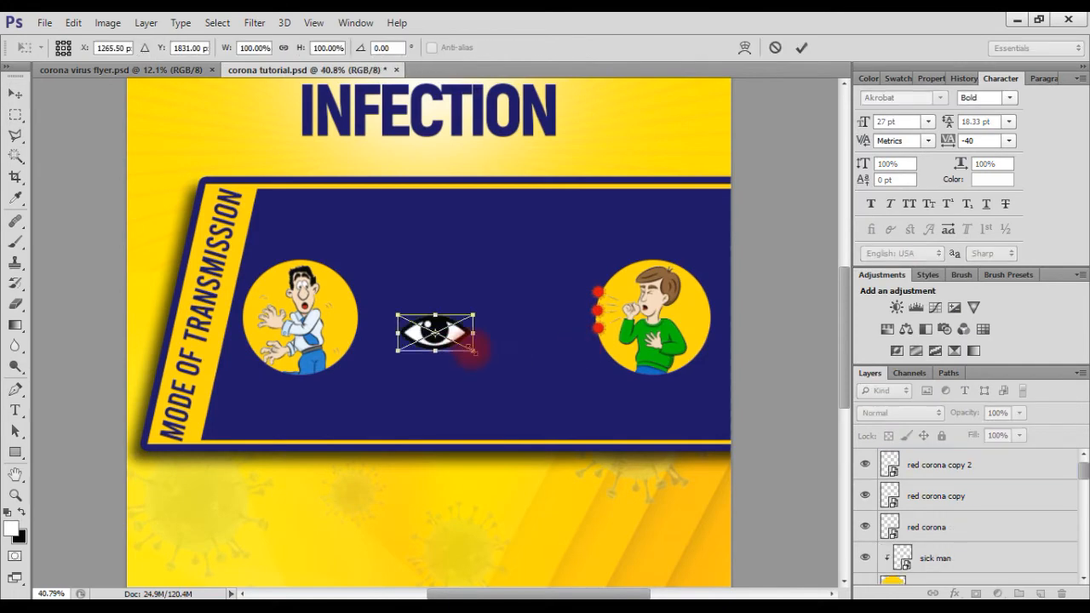
{"action": "scroll", "coordinate": [465, 347], "scroll_direction": "up", "scroll_amount": 4}
{"action": "left_click_drag", "start_coordinate": [464, 328], "coordinate": [391, 197]}
{"action": "key", "text": "Return"}
Place the nose image, scaled down, in the panel beside the healthy man's circle, and shift the eye slightly left
{"action": "key", "text": "alt+Tab"}
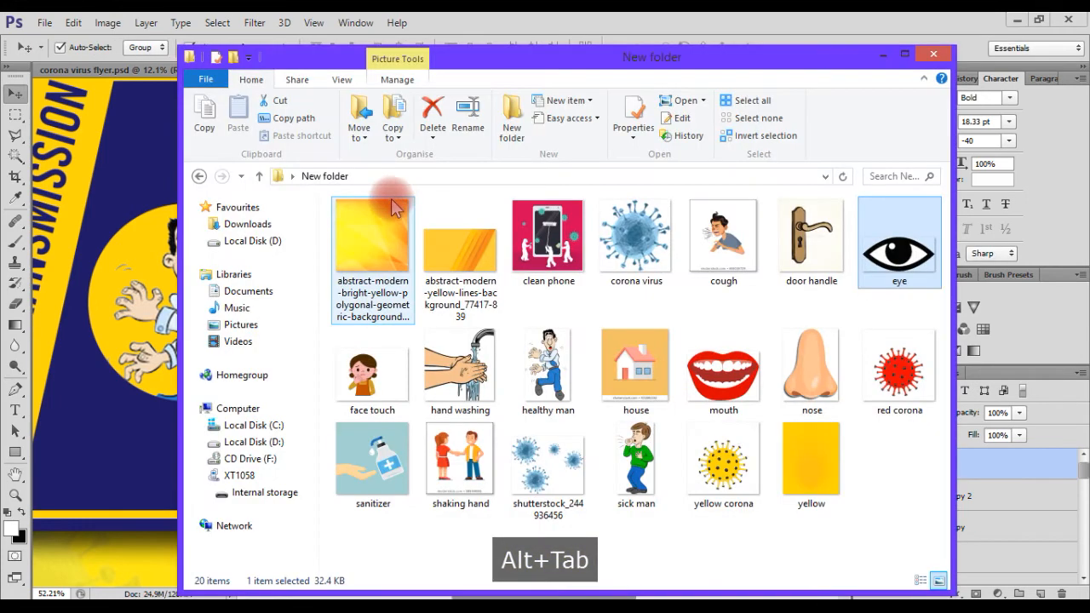
{"action": "left_click_drag", "start_coordinate": [810, 372], "coordinate": [101, 354]}
{"action": "key", "text": "space"}
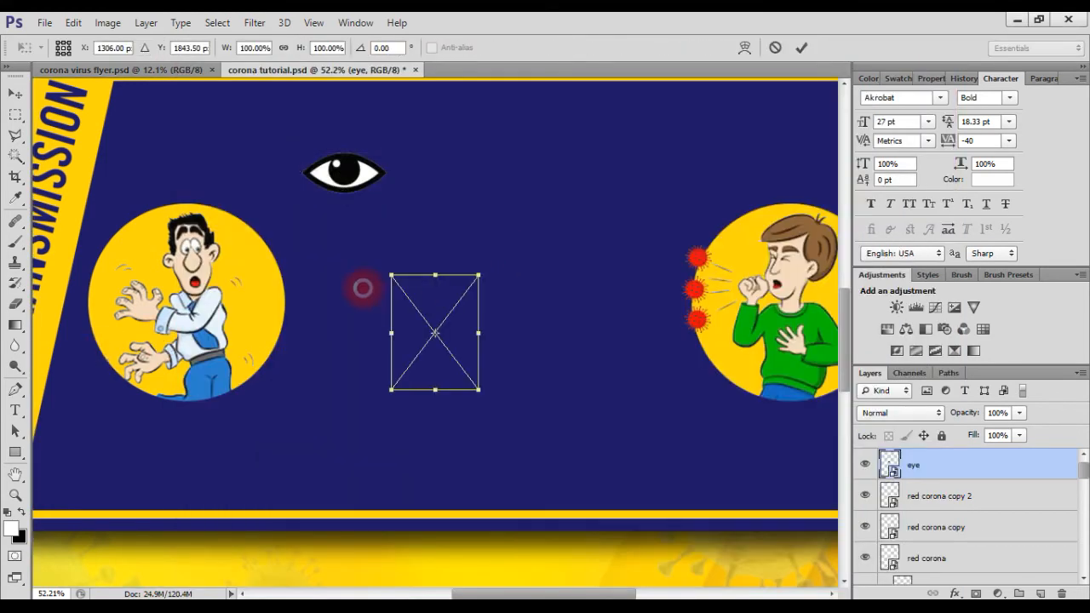
{"action": "left_click_drag", "start_coordinate": [477, 390], "coordinate": [418, 309]}
{"action": "key", "text": "Return"}
{"action": "left_click_drag", "start_coordinate": [369, 172], "coordinate": [351, 172]}
{"action": "left_click", "coordinate": [432, 313]}
{"action": "left_click_drag", "start_coordinate": [441, 316], "coordinate": [444, 319]}
{"action": "key", "text": "Return"}
{"action": "key", "text": "Return"}
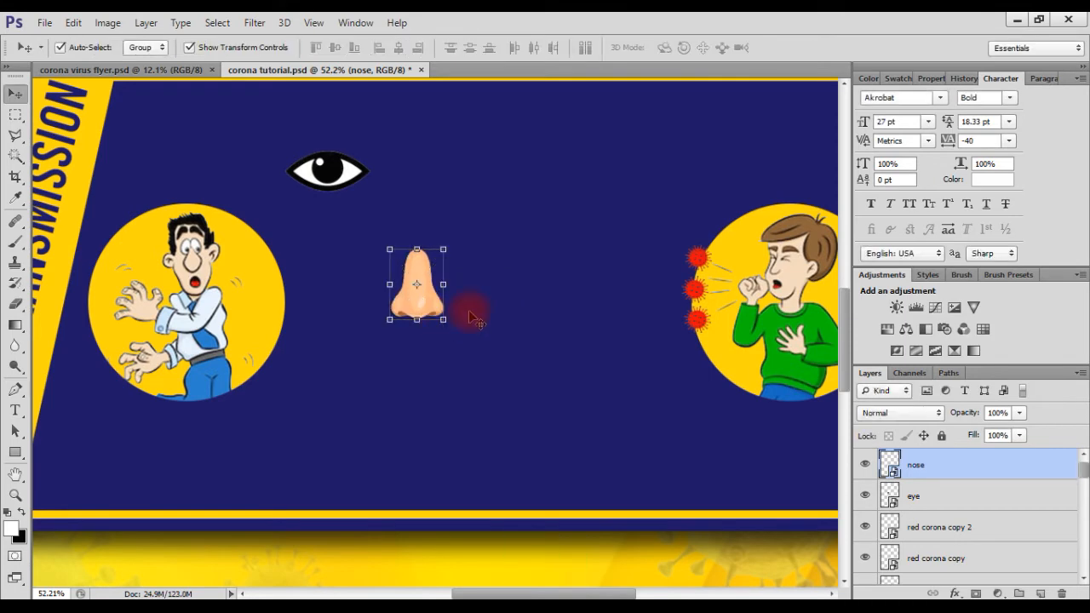
Place the mouth image from the picture folder directly below the nose and scale it down to a similar width
{"action": "key", "text": "alt+Tab"}
{"action": "left_click_drag", "start_coordinate": [724, 366], "coordinate": [153, 439]}
{"action": "key", "text": "space"}
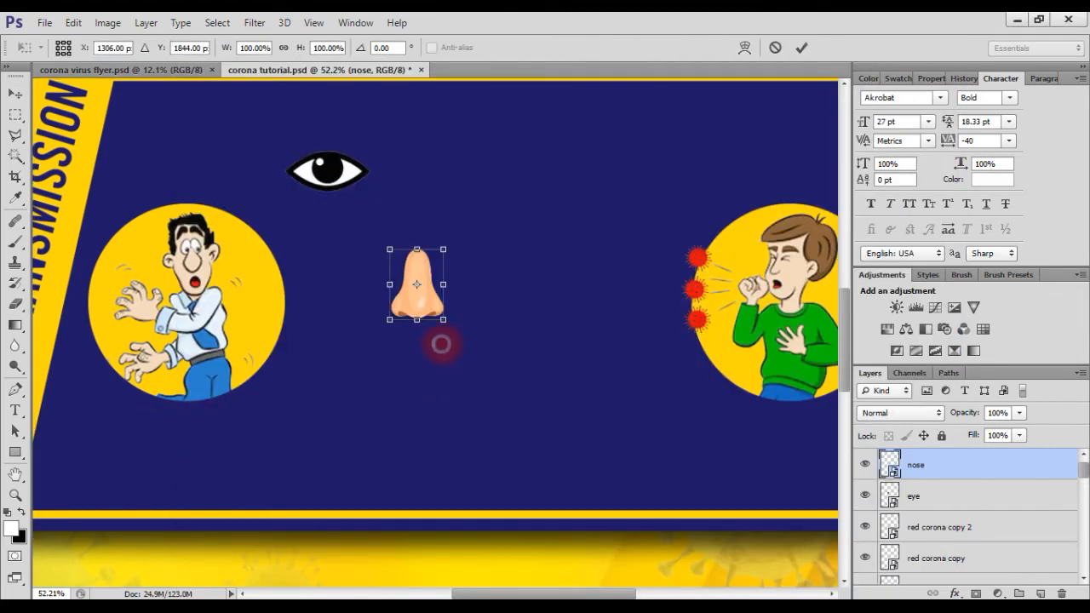
{"action": "left_click_drag", "start_coordinate": [487, 327], "coordinate": [467, 410]}
{"action": "left_click_drag", "start_coordinate": [483, 460], "coordinate": [456, 439]}
{"action": "key", "text": "Return"}
{"action": "key", "text": "Return"}
Draw a 234 px circle over the eye with the Ellipse tool, on a new layer above the mouth layer
{"action": "left_click", "coordinate": [594, 448]}
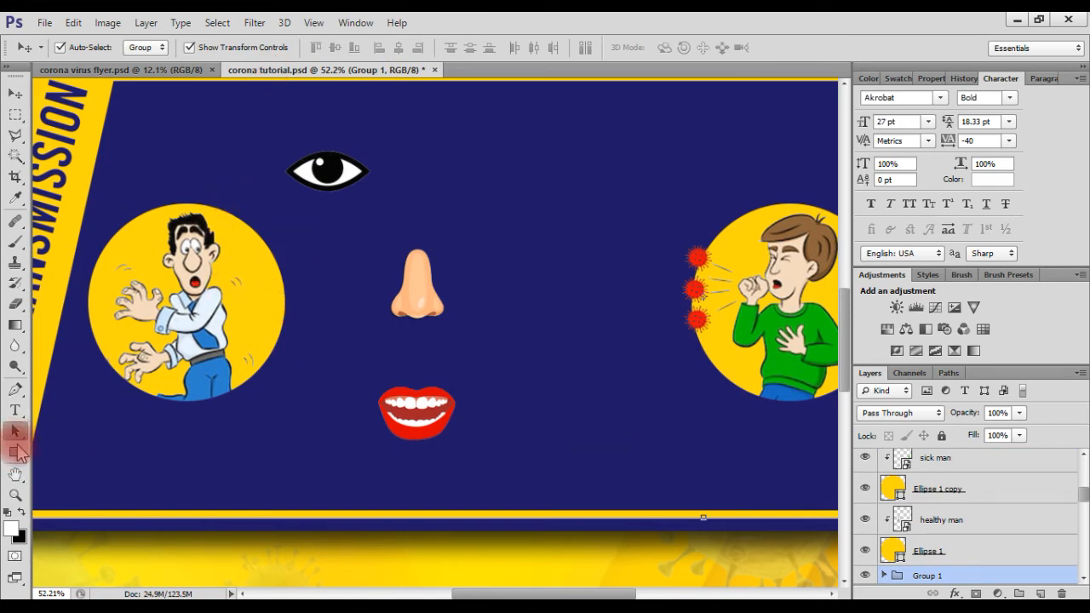
{"action": "right_click", "coordinate": [20, 454]}
{"action": "left_click", "coordinate": [56, 479]}
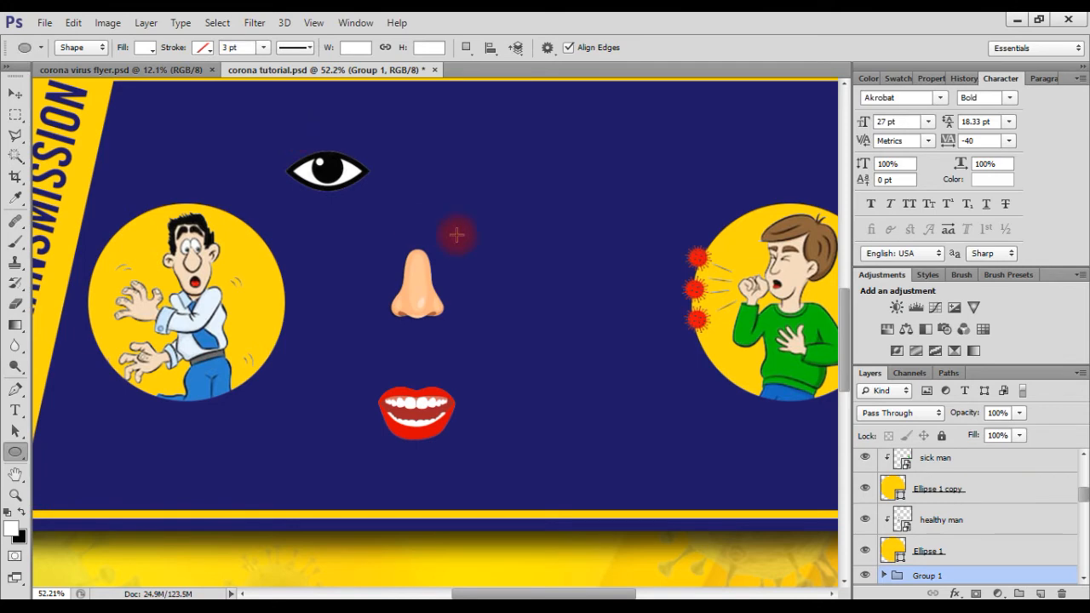
{"action": "scroll", "coordinate": [560, 257], "scroll_direction": "up", "scroll_amount": 2}
{"action": "scroll", "coordinate": [973, 496], "scroll_direction": "up", "scroll_amount": 5}
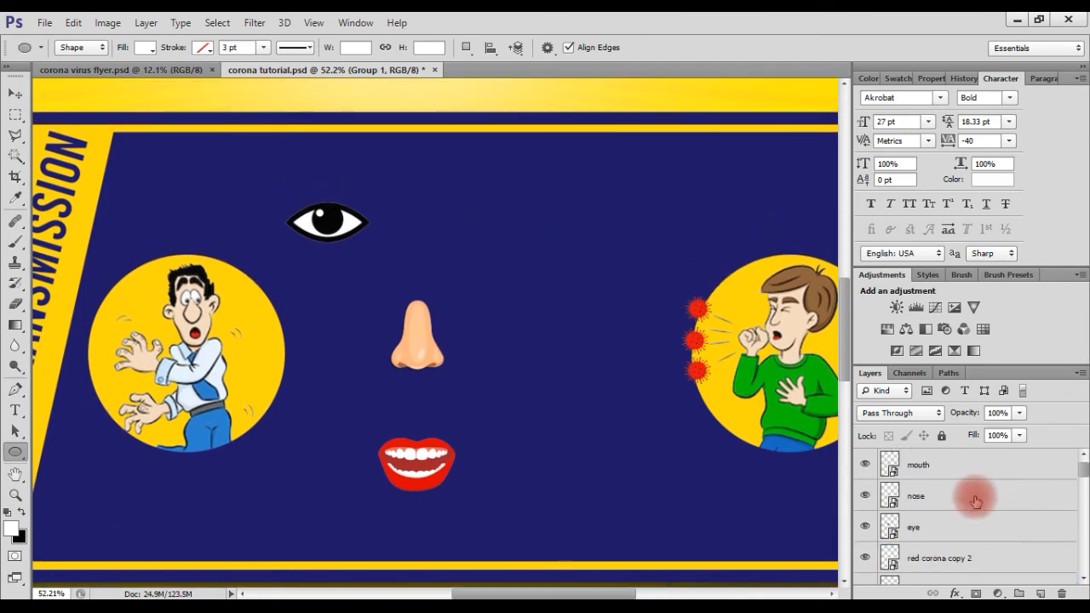
{"action": "left_click", "coordinate": [937, 466]}
{"action": "left_click_drag", "start_coordinate": [277, 189], "coordinate": [414, 284]}
Fill the new circle with yellow #ffd708
{"action": "left_click", "coordinate": [149, 53]}
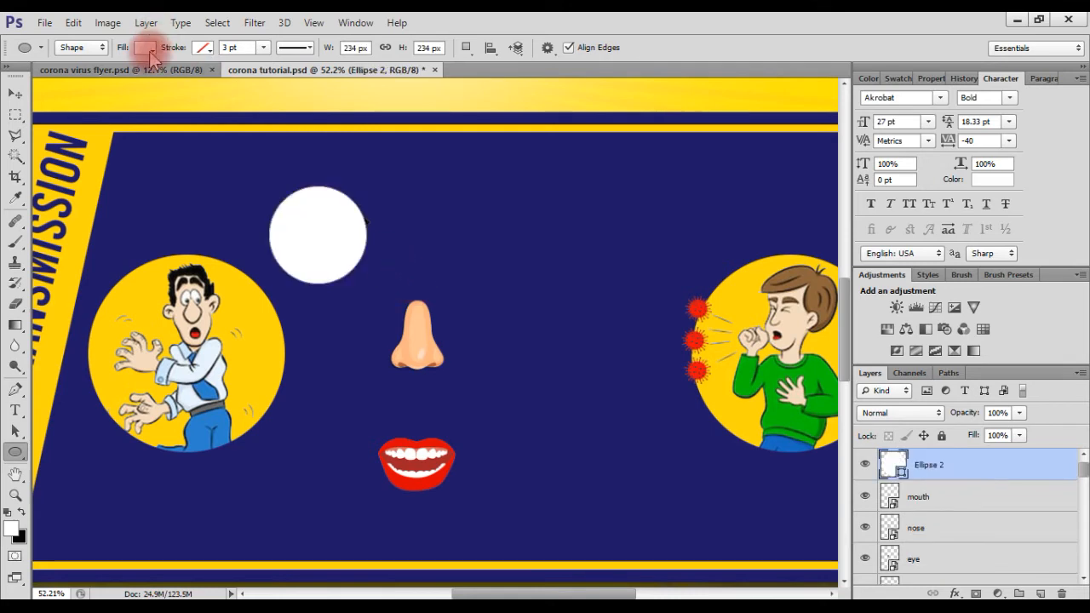
{"action": "left_click", "coordinate": [219, 79]}
{"action": "left_click", "coordinate": [258, 312]}
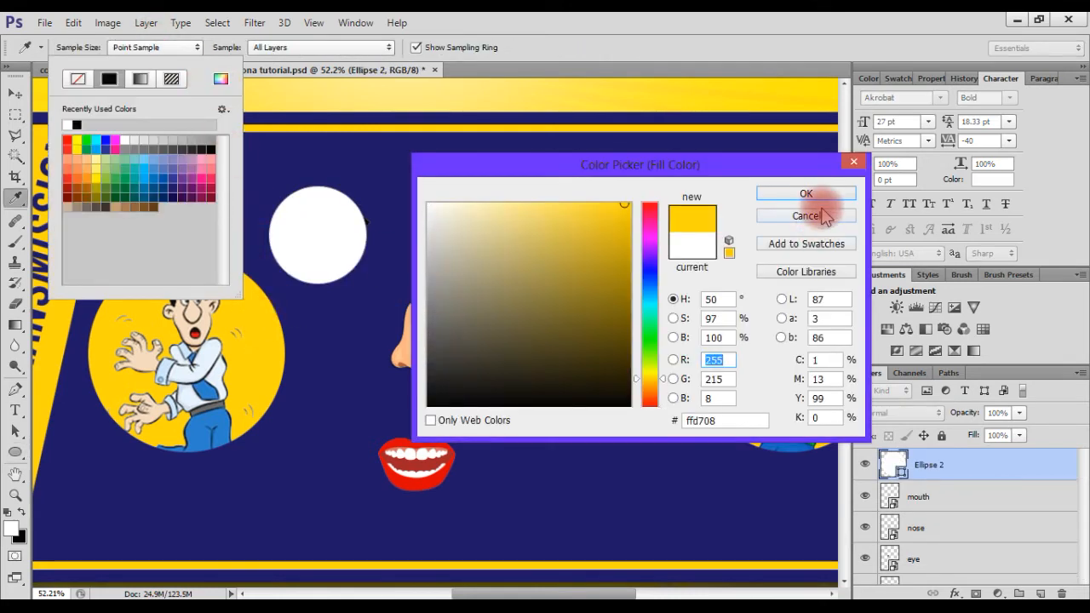
{"action": "left_click", "coordinate": [818, 195]}
Move the yellow circle onto the eye and reorder its layer beneath the eye layer
{"action": "key", "text": "v"}
{"action": "left_click_drag", "start_coordinate": [319, 248], "coordinate": [338, 235]}
{"action": "left_click", "coordinate": [976, 471]}
{"action": "left_click_drag", "start_coordinate": [975, 471], "coordinate": [970, 570]}
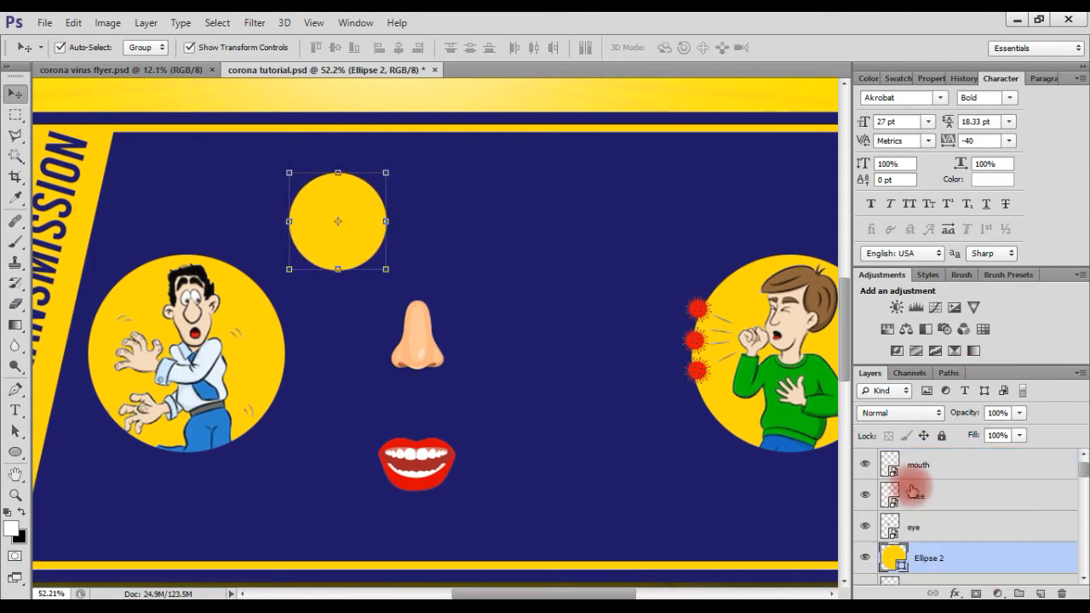
Fit the yellow circle around the eye, then duplicate it behind the nose and nudge the copy until it is centred
{"action": "left_click_drag", "start_coordinate": [364, 247], "coordinate": [421, 372]}
{"action": "key", "text": "Return"}
{"action": "key", "text": "Right"}
{"action": "key", "text": "Right"}
{"action": "key", "text": "Right"}
{"action": "key", "text": "Right"}
{"action": "key", "text": "Down"}
{"action": "key", "text": "Down"}
{"action": "key", "text": "Down"}
{"action": "key", "text": "Down"}
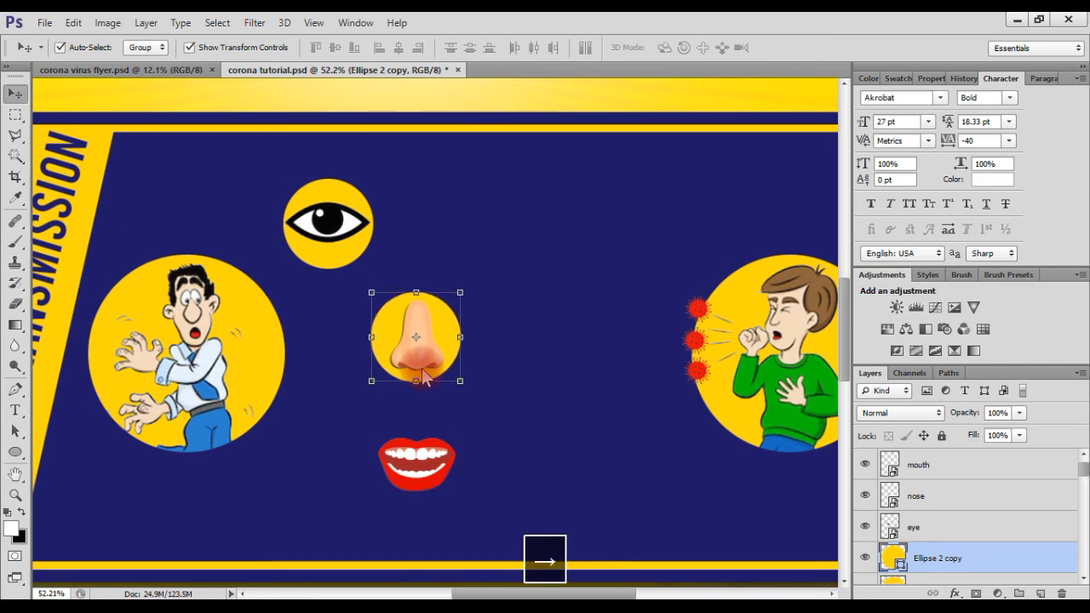
Duplicate the nose's yellow circle behind the mouth and nudge the copy to the right
{"action": "left_click_drag", "start_coordinate": [443, 336], "coordinate": [444, 464]}
{"action": "key", "text": "Right"}
{"action": "key", "text": "Right"}
{"action": "key", "text": "Right"}
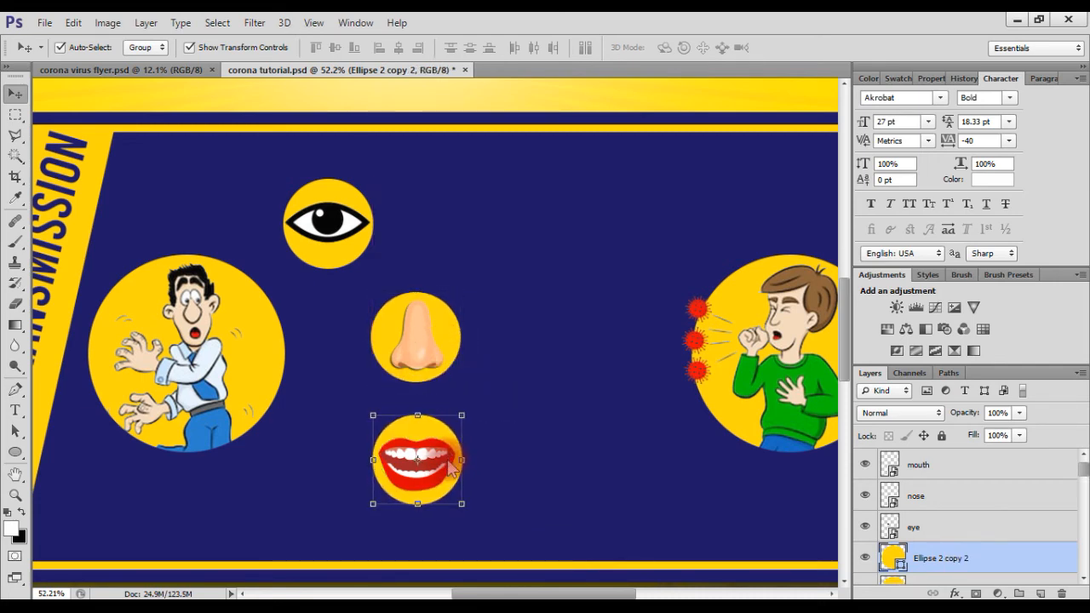
{"action": "left_click", "coordinate": [572, 387]}
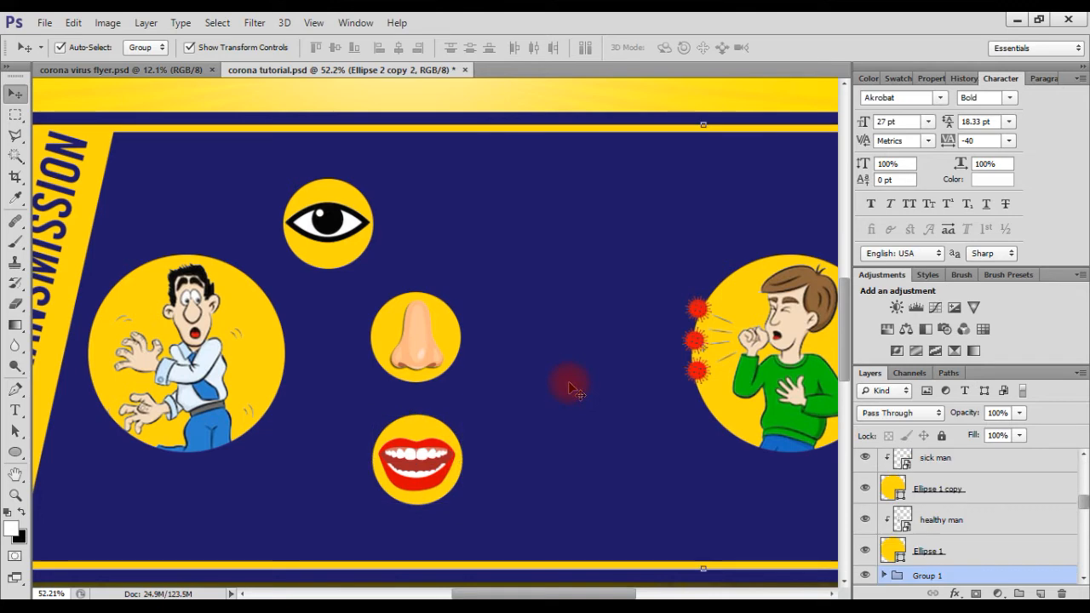
Draw a thin vertical rectangle, about 8 × 117 px, rising from the top of the healthy man's circle
{"action": "left_click", "coordinate": [419, 449], "text": "ctrl"}
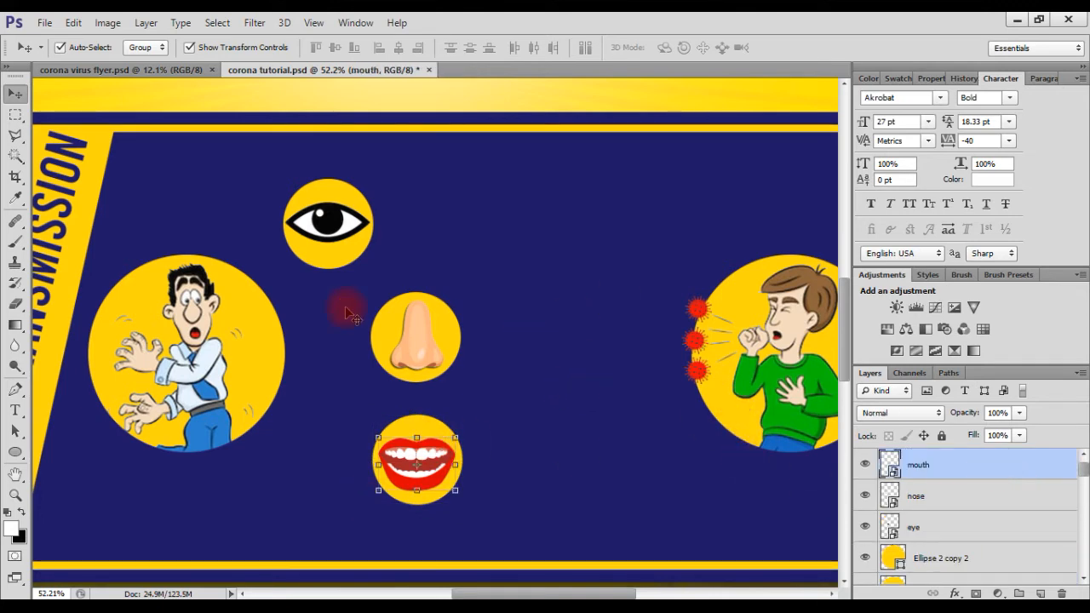
{"action": "scroll", "coordinate": [346, 310], "scroll_direction": "up", "scroll_amount": 3}
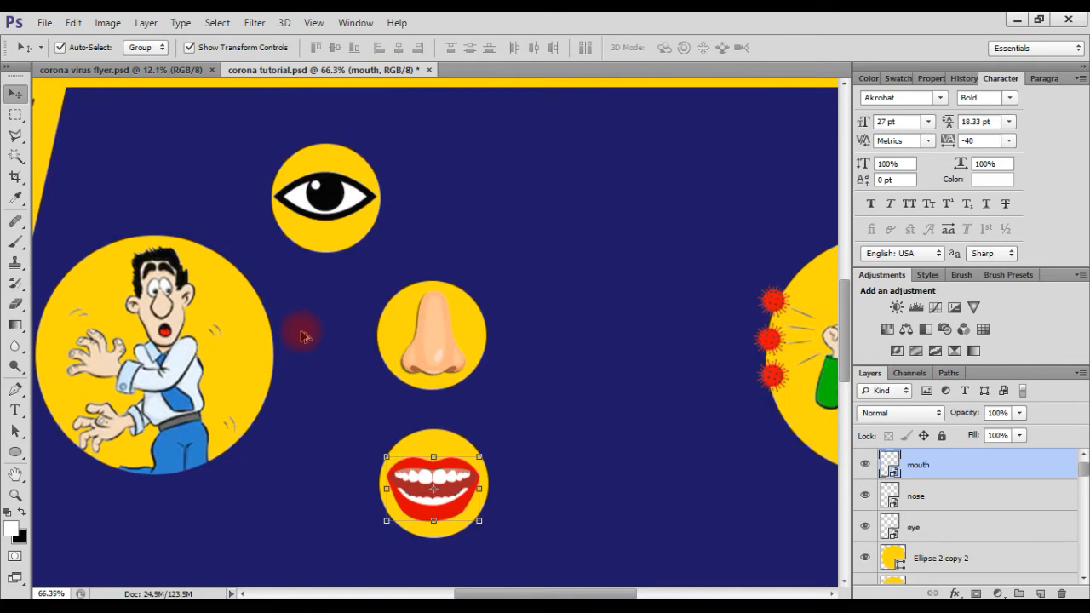
{"action": "scroll", "coordinate": [302, 337], "scroll_direction": "down", "scroll_amount": 2}
{"action": "scroll", "coordinate": [308, 334], "scroll_direction": "up", "scroll_amount": 1}
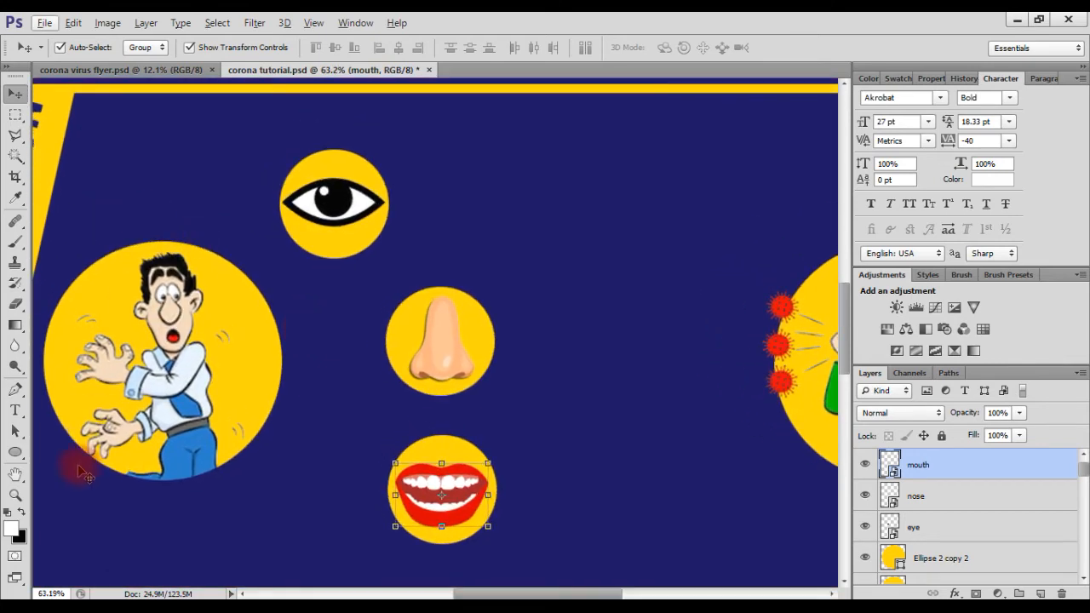
{"action": "left_click", "coordinate": [15, 452]}
{"action": "left_click", "coordinate": [67, 449]}
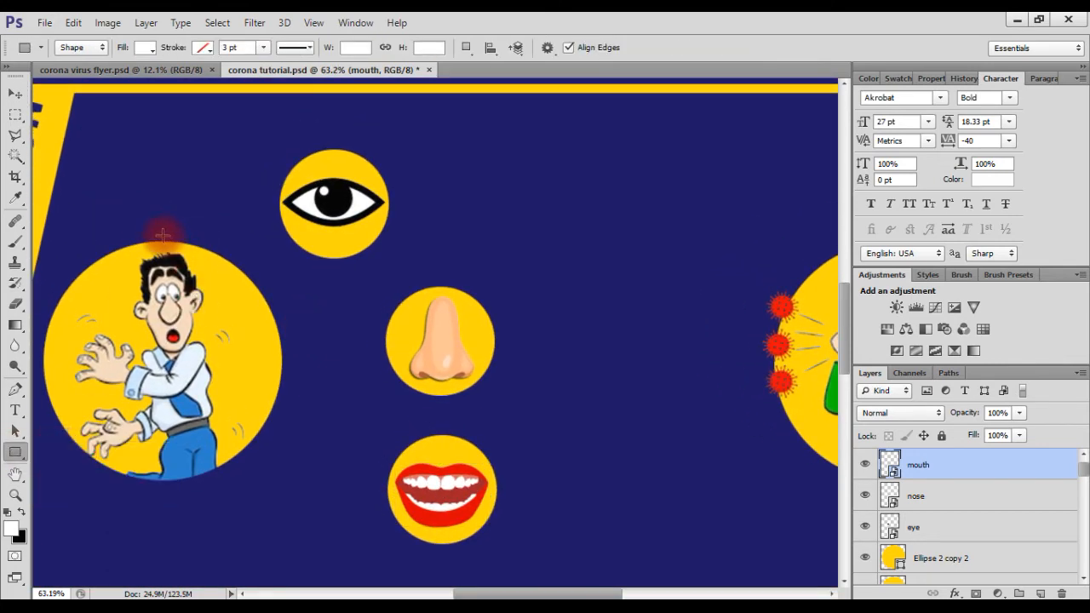
{"action": "left_click_drag", "start_coordinate": [154, 242], "coordinate": [157, 183]}
Fill the thin vertical bar with the same yellow as the circles
{"action": "left_click", "coordinate": [147, 48]}
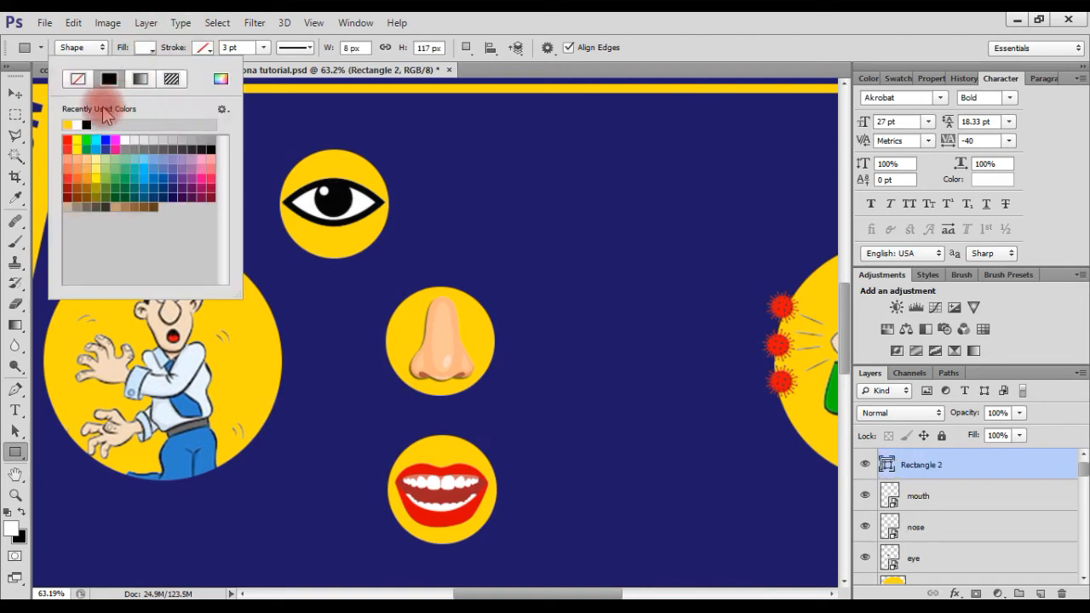
{"action": "left_click", "coordinate": [223, 80]}
{"action": "key", "text": "Return"}
{"action": "key", "text": "v"}
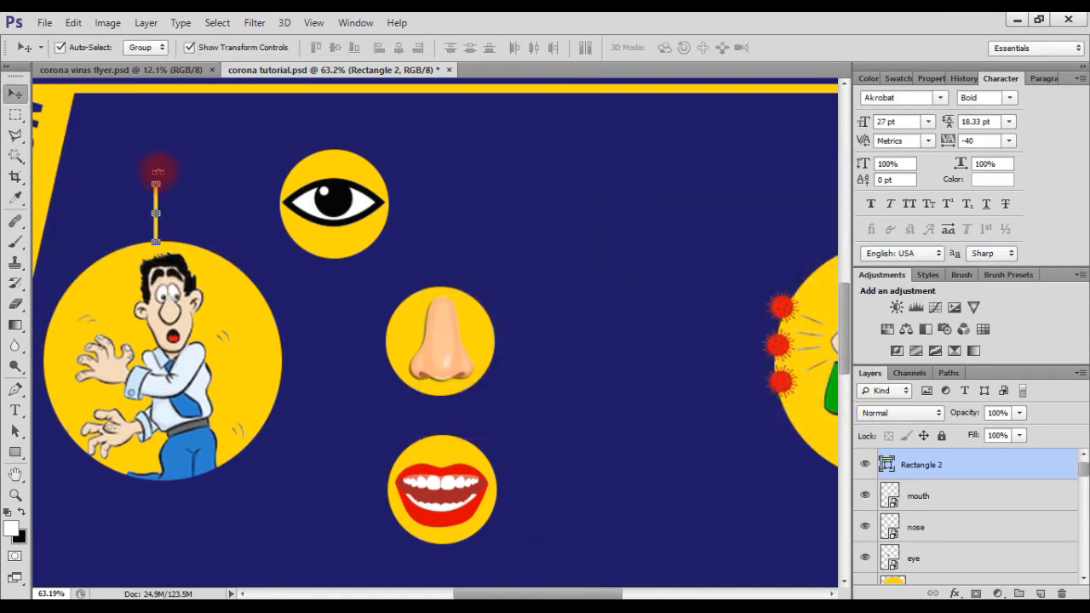
Rotate the thin bar to about 26.85° and position it on the upper right edge of the healthy man's circle
{"action": "left_click", "coordinate": [177, 167]}
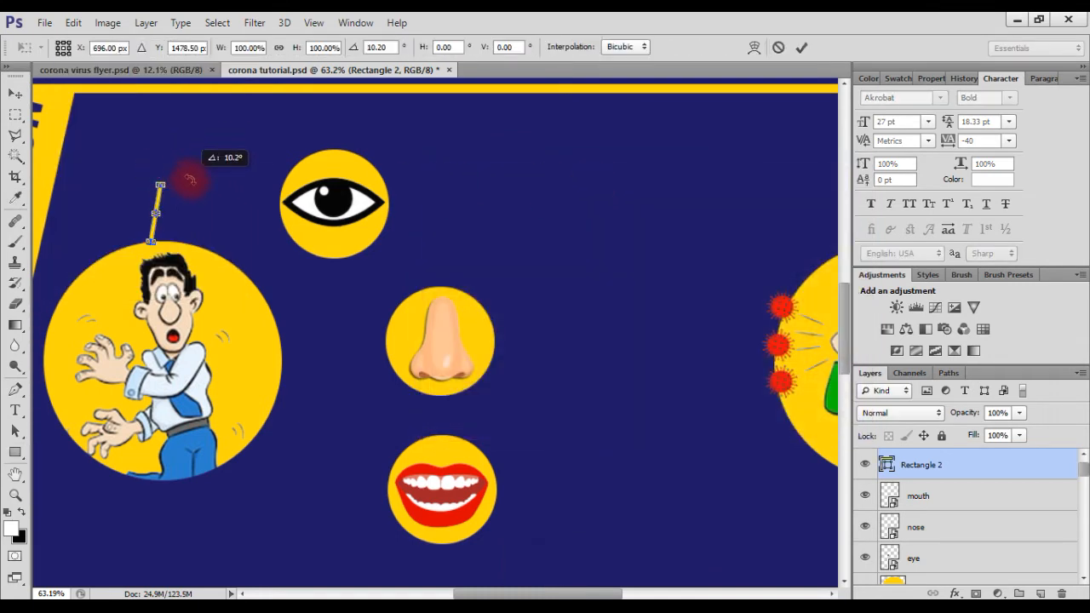
{"action": "left_click_drag", "start_coordinate": [193, 184], "coordinate": [217, 230]}
{"action": "scroll", "coordinate": [217, 230], "scroll_direction": "up", "scroll_amount": 5}
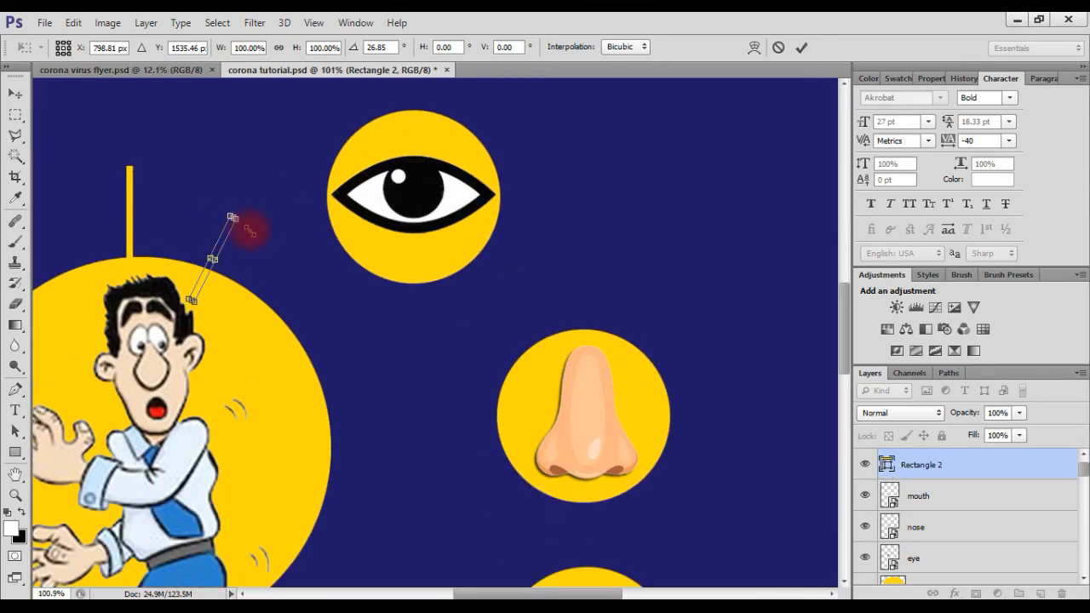
{"action": "scroll", "coordinate": [217, 230], "scroll_direction": "up", "scroll_amount": 4}
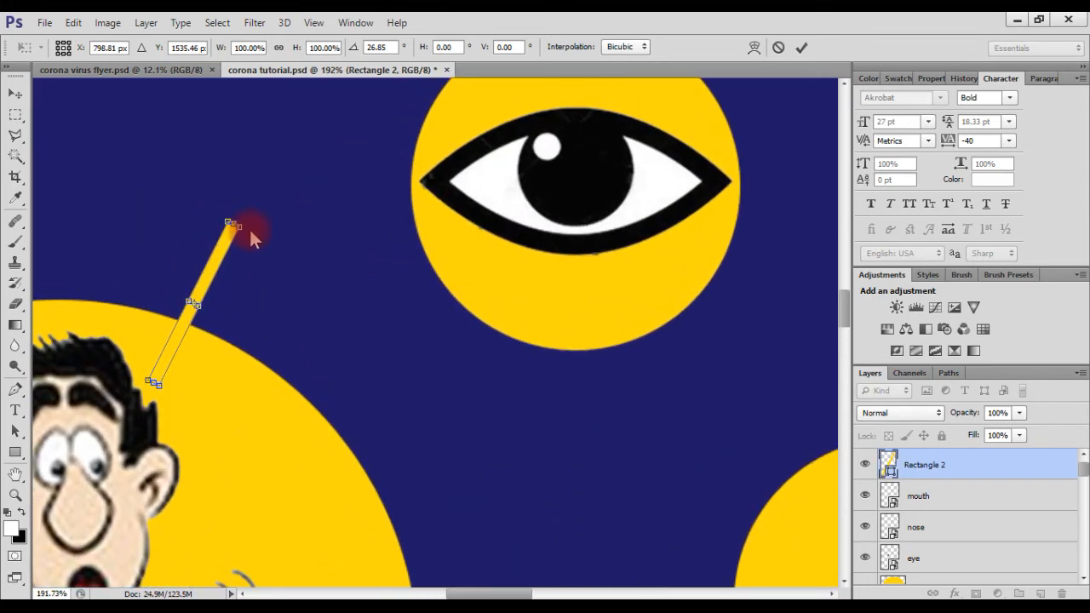
{"action": "key", "text": "alt+space"}
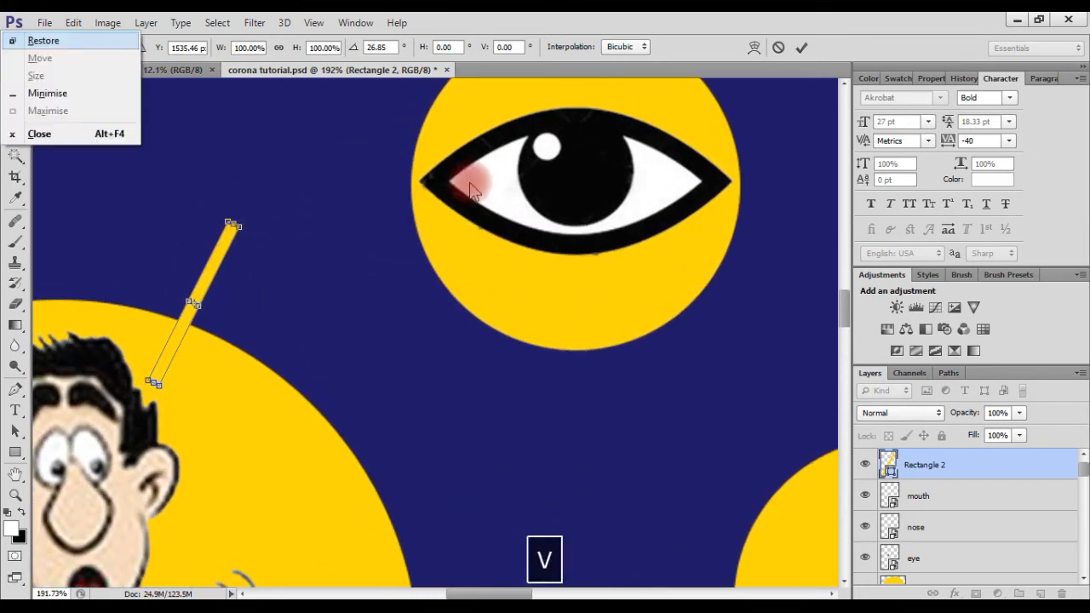
{"action": "left_click", "coordinate": [801, 48]}
{"action": "left_click", "coordinate": [246, 232]}
Draw a thin yellow horizontal rectangle from the slanted bar's upper end to the eye circle
{"action": "left_click", "coordinate": [13, 453]}
{"action": "left_click_drag", "start_coordinate": [231, 223], "coordinate": [419, 222]}
{"action": "key", "text": "v"}
{"action": "key", "text": "Right"}
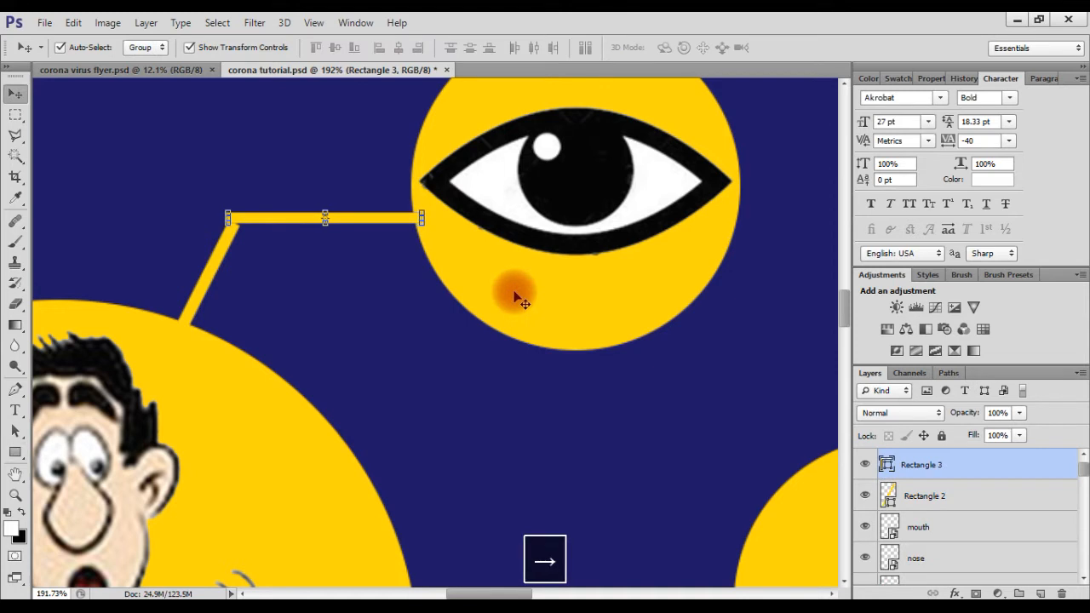
Nudge the horizontal bar down and left so it joins the slanted bar neatly
{"action": "key", "text": "Down"}
{"action": "key", "text": "Down"}
{"action": "key", "text": "Left"}
{"action": "key", "text": "Left"}
{"action": "left_click", "coordinate": [404, 332]}
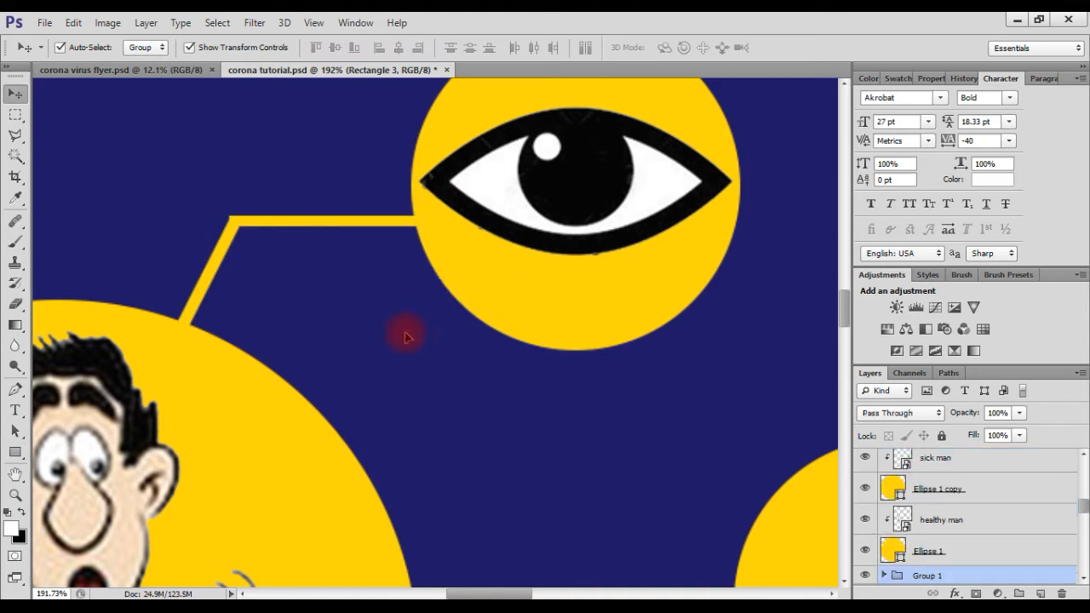
{"action": "left_click", "coordinate": [294, 221]}
{"action": "left_click", "coordinate": [293, 263]}
{"action": "left_click", "coordinate": [316, 224]}
{"action": "key", "text": "Left"}
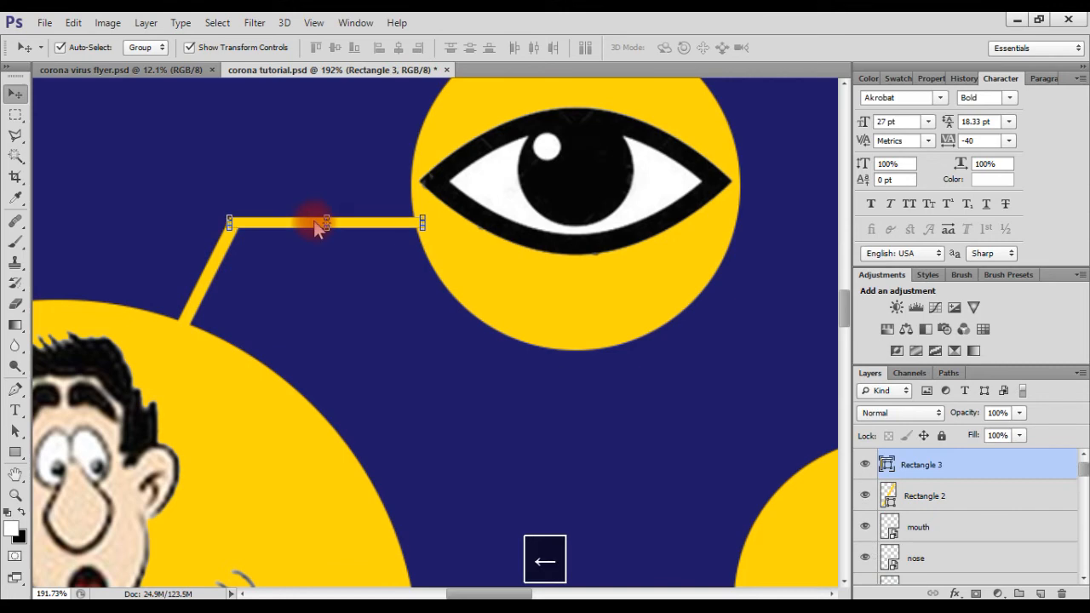
{"action": "left_click", "coordinate": [334, 273]}
Duplicate the horizontal bar onto the healthy man's circle at nose height and stretch the copy to reach the nose circle
{"action": "scroll", "coordinate": [334, 273], "scroll_direction": "down", "scroll_amount": 2}
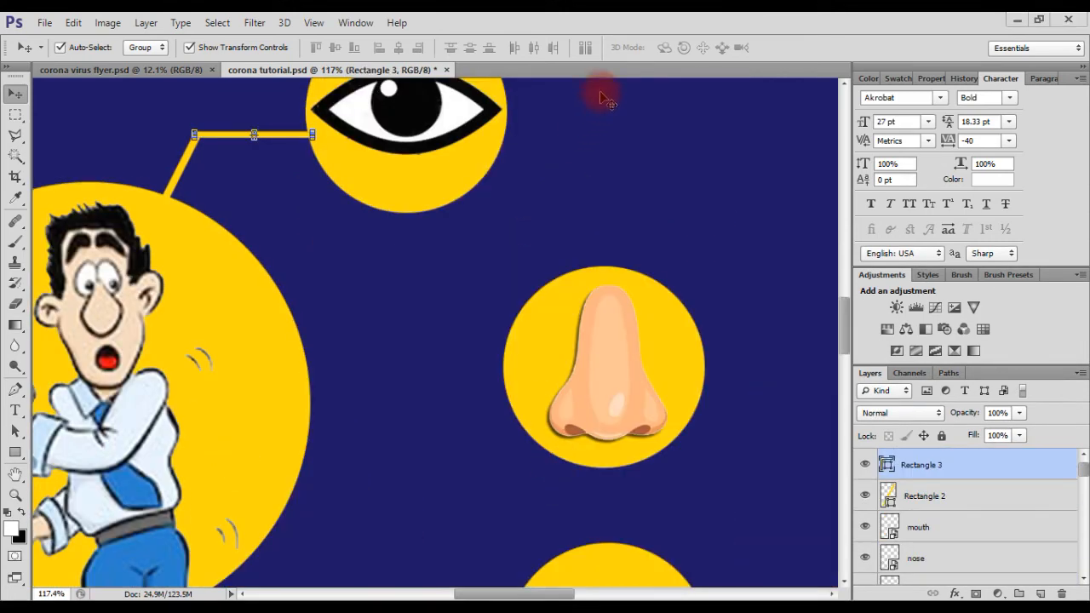
{"action": "key", "text": "space"}
{"action": "scroll", "coordinate": [511, 318], "scroll_direction": "down", "scroll_amount": 2}
{"action": "scroll", "coordinate": [514, 324], "scroll_direction": "up", "scroll_amount": 1}
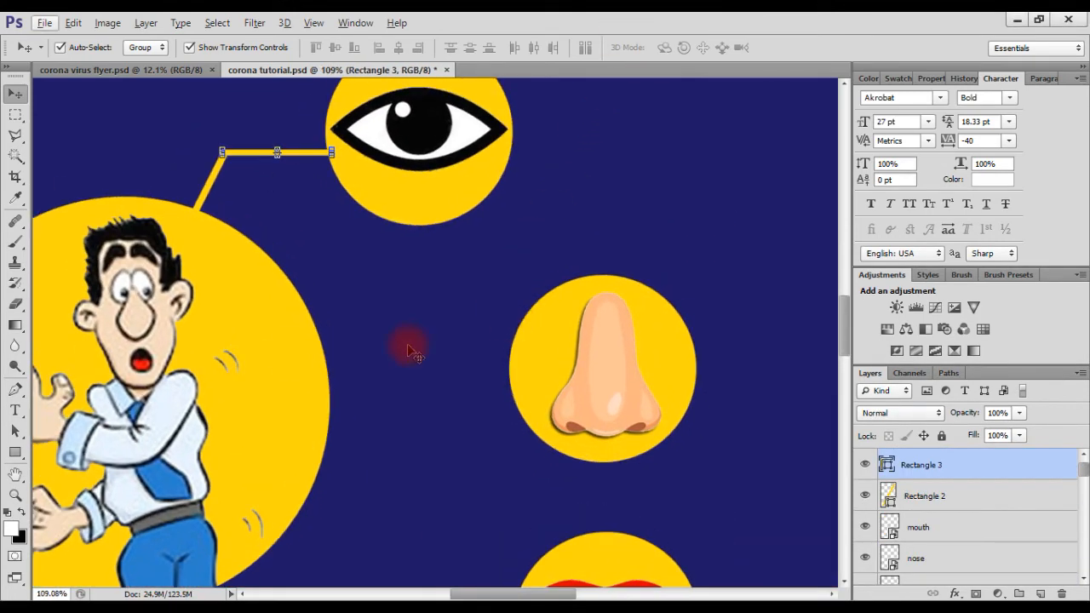
{"action": "left_click_drag", "start_coordinate": [249, 158], "coordinate": [341, 388]}
{"action": "left_click", "coordinate": [426, 383]}
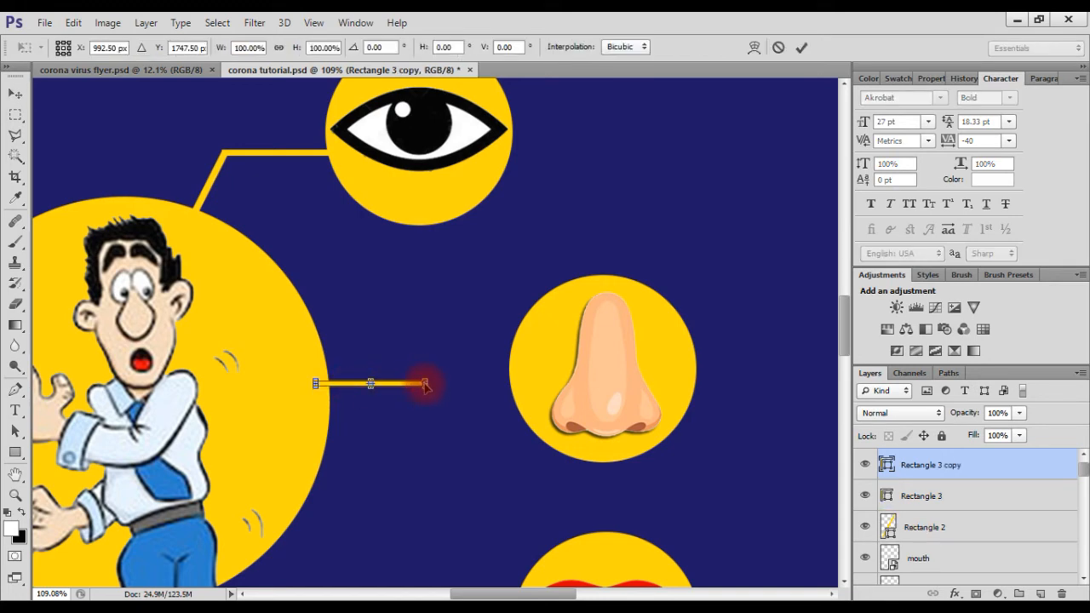
{"action": "left_click_drag", "start_coordinate": [517, 384], "coordinate": [521, 383]}
{"action": "key", "text": "Return"}
Duplicate the nose connector down to the mouth circle and copy the slanted bar to the healthy man's lower circle edge
{"action": "scroll", "coordinate": [541, 380], "scroll_direction": "down", "scroll_amount": 2}
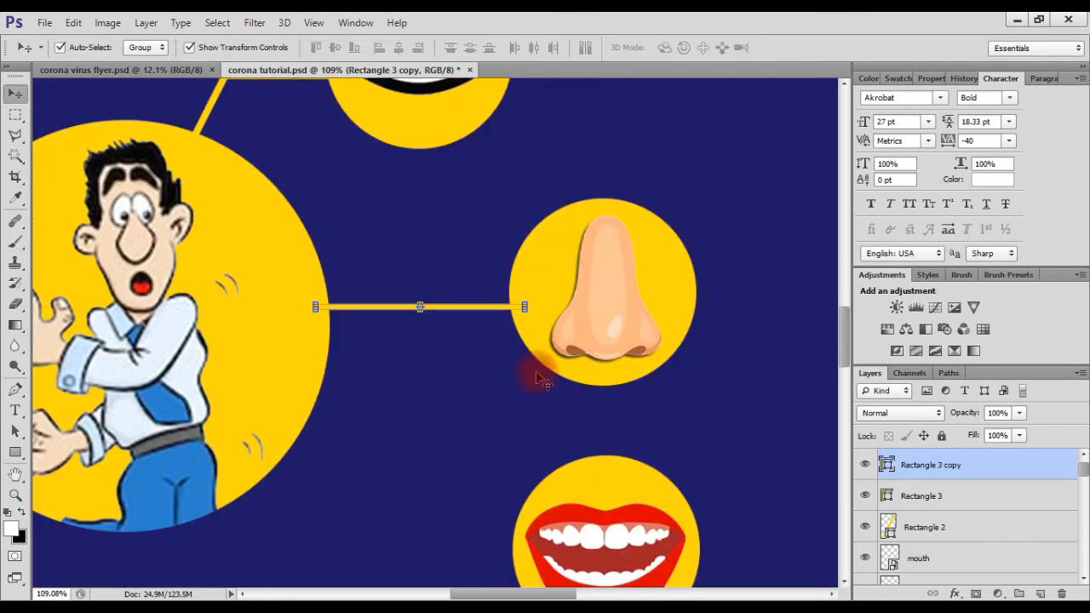
{"action": "left_click_drag", "start_coordinate": [480, 312], "coordinate": [474, 560]}
{"action": "left_click", "coordinate": [212, 103]}
{"action": "left_click_drag", "start_coordinate": [216, 100], "coordinate": [271, 509]}
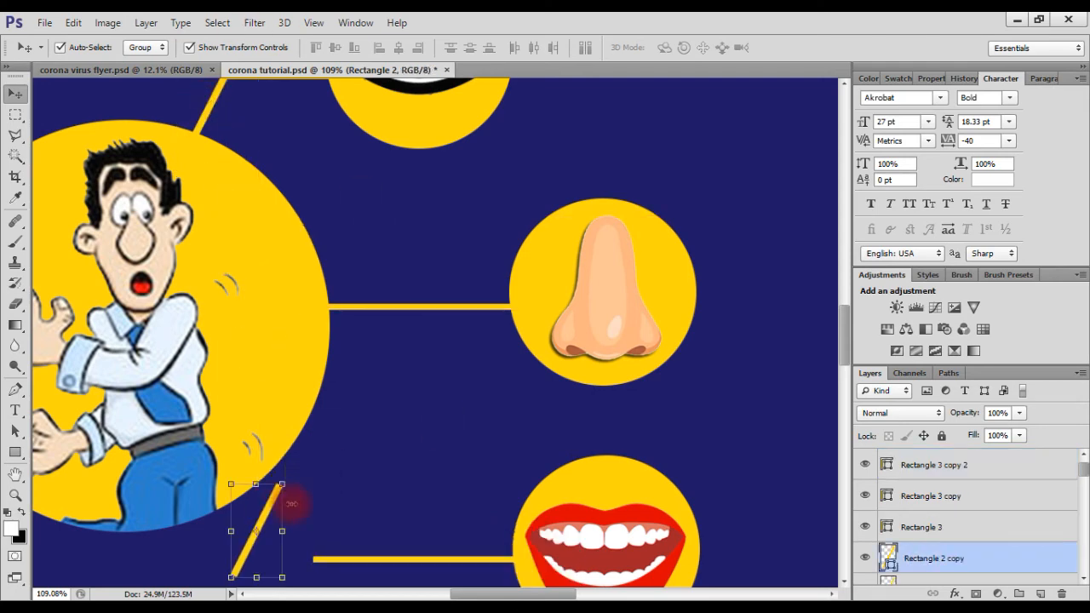
Rotate the lower slanted bar to about -65.8° and move it to link the healthy man's circle with the mouth connector
{"action": "left_click_drag", "start_coordinate": [292, 474], "coordinate": [207, 440]}
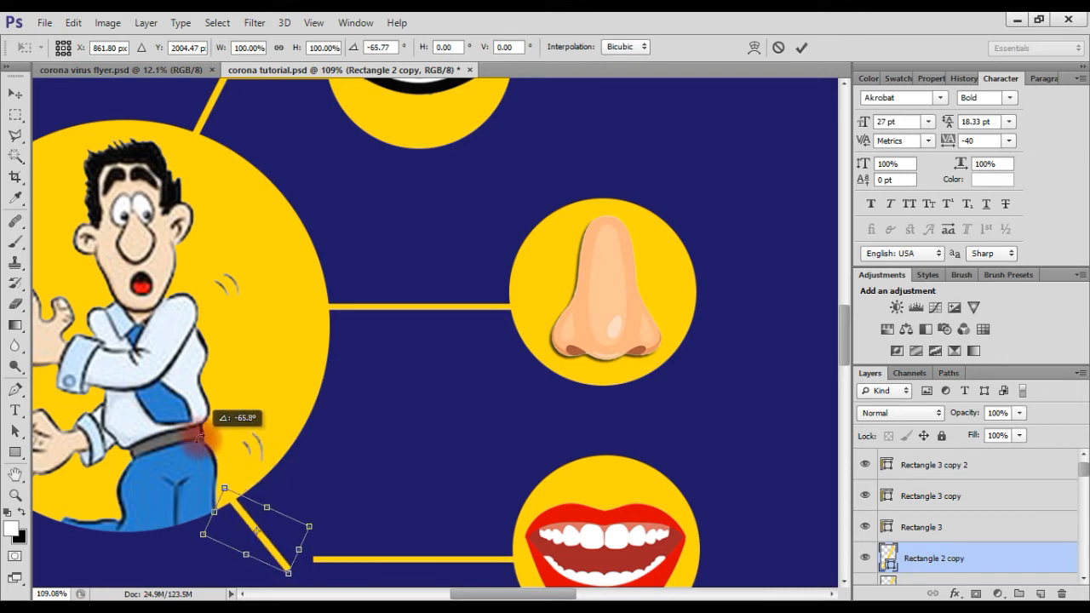
{"action": "left_click_drag", "start_coordinate": [266, 540], "coordinate": [292, 535]}
{"action": "scroll", "coordinate": [313, 545], "scroll_direction": "down", "scroll_amount": 2}
{"action": "scroll", "coordinate": [314, 543], "scroll_direction": "down", "scroll_amount": 1}
{"action": "scroll", "coordinate": [318, 526], "scroll_direction": "up", "scroll_amount": 6}
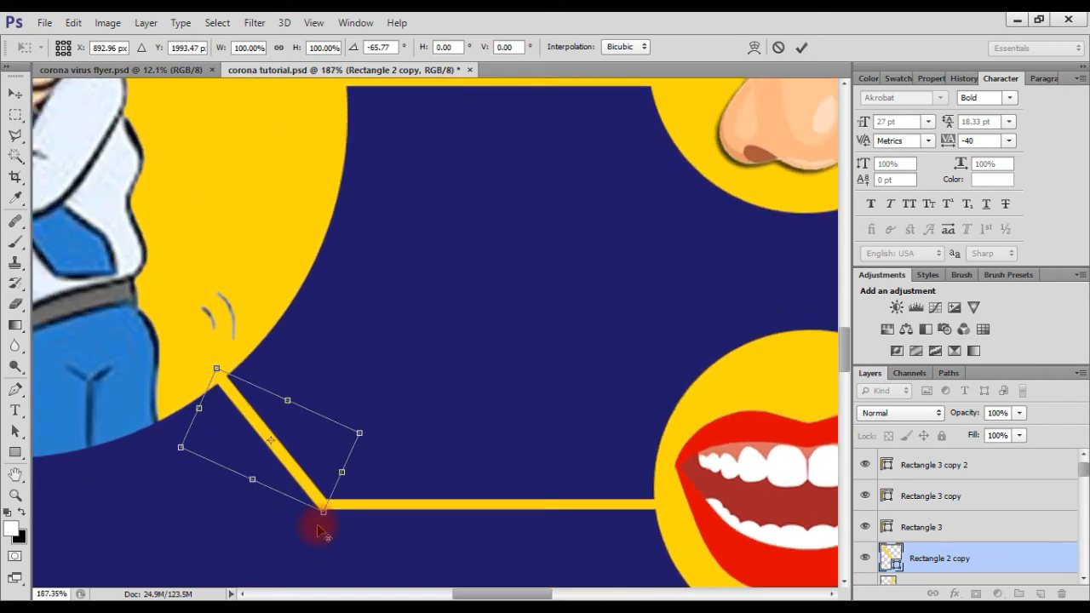
{"action": "key", "text": "Return"}
{"action": "left_click", "coordinate": [800, 50]}
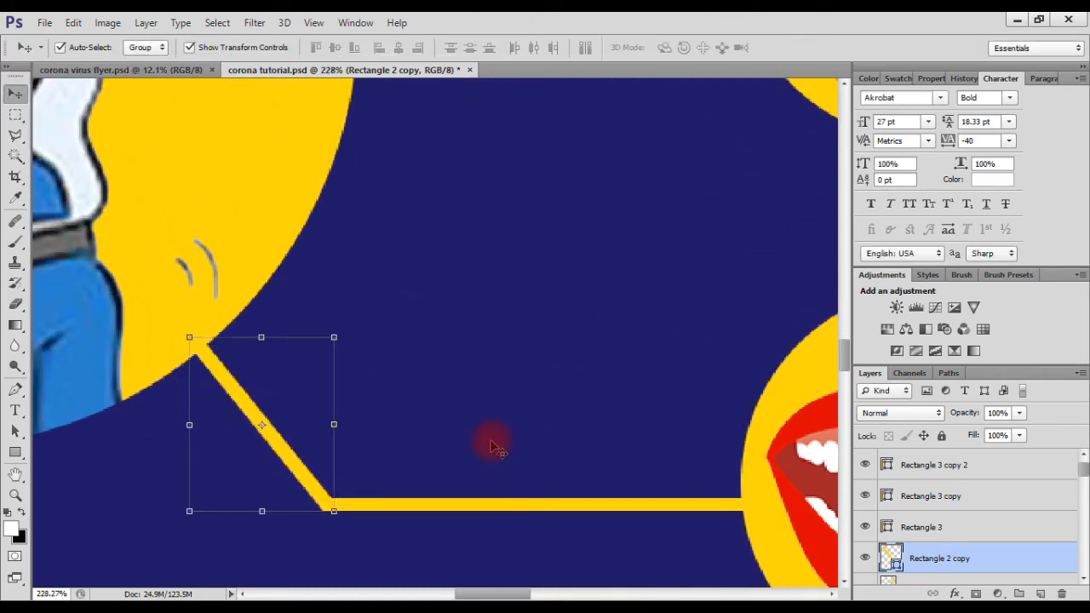
{"action": "key", "text": "ctrl+g"}
{"action": "key", "text": "ctrl+0"}
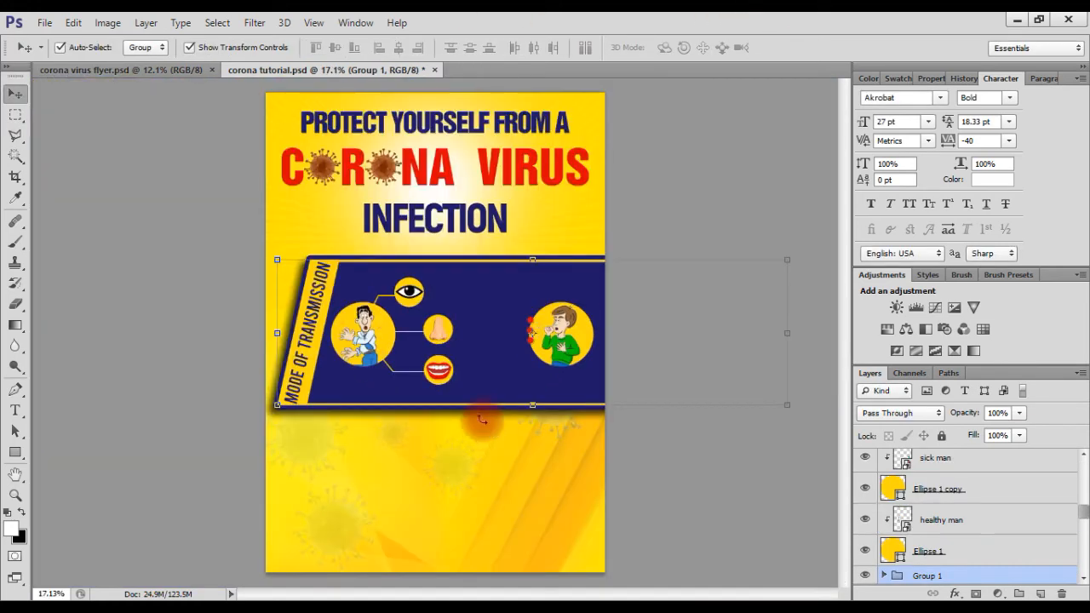
Place the yellow corona picture from the image folder into the flyer
{"action": "scroll", "coordinate": [430, 368], "scroll_direction": "up", "scroll_amount": 7}
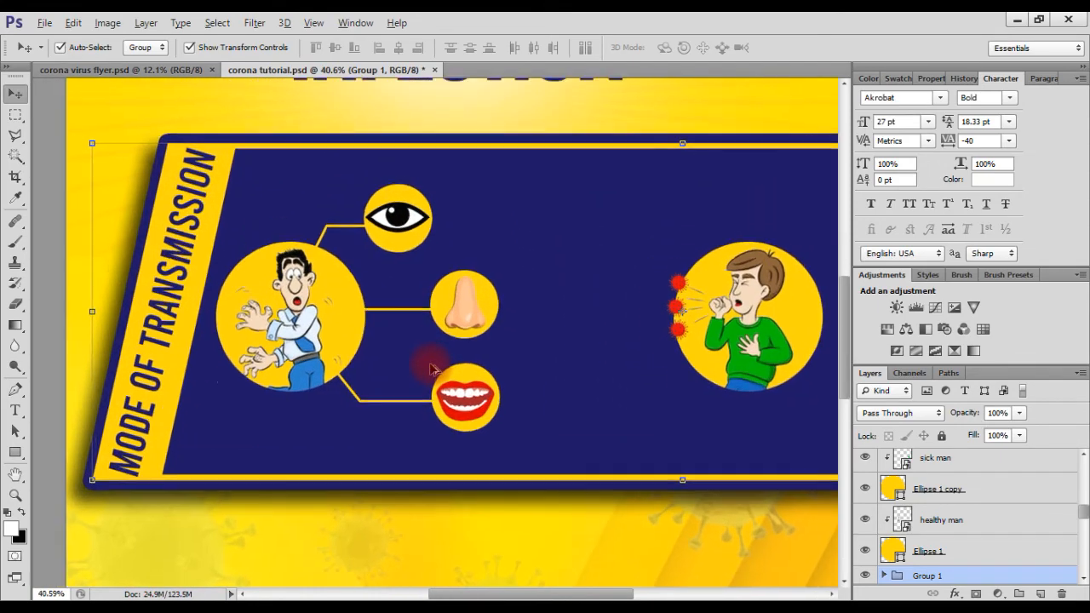
{"action": "scroll", "coordinate": [430, 369], "scroll_direction": "up", "scroll_amount": 1}
{"action": "left_click", "coordinate": [38, 603]}
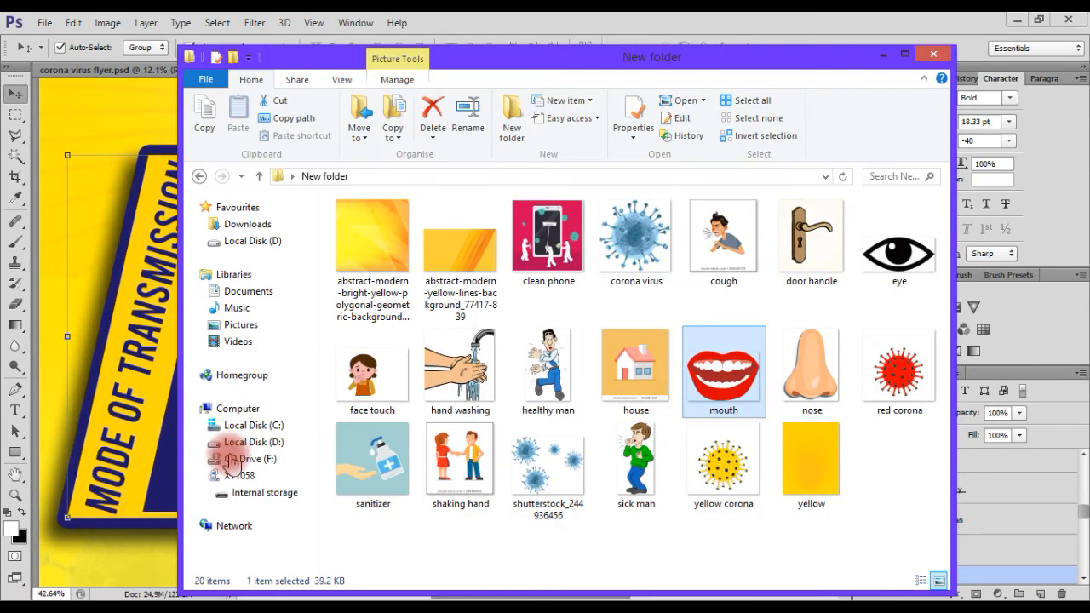
{"action": "left_click_drag", "start_coordinate": [722, 461], "coordinate": [115, 450]}
{"action": "key", "text": "space"}
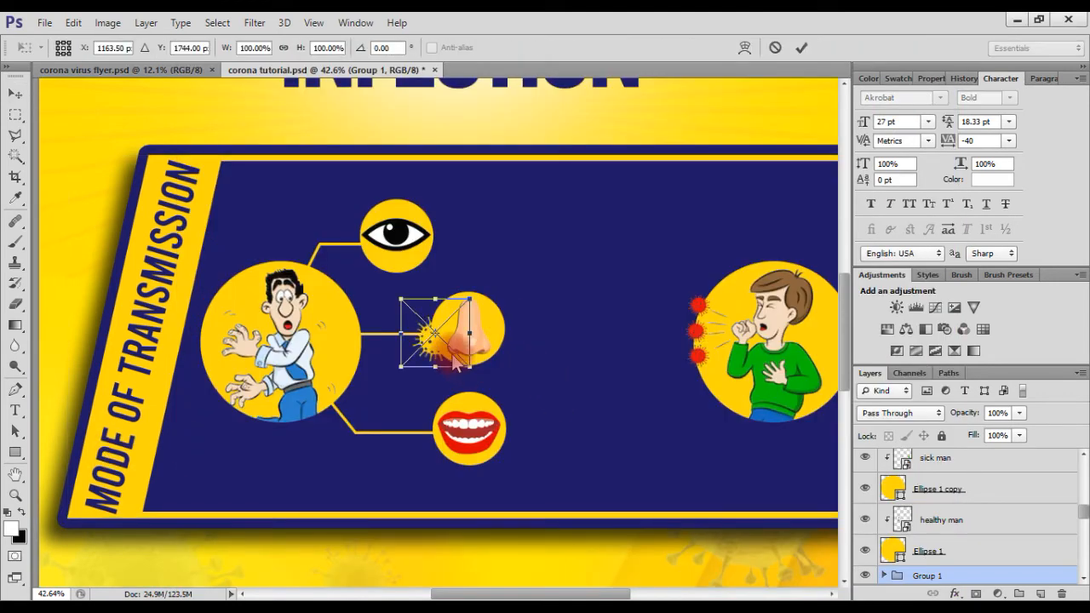
Scale the yellow corona picture to about 78% and position it just right of the eye circle
{"action": "left_click_drag", "start_coordinate": [433, 343], "coordinate": [499, 336]}
{"action": "left_click_drag", "start_coordinate": [535, 287], "coordinate": [528, 259]}
{"action": "scroll", "coordinate": [525, 252], "scroll_direction": "up", "scroll_amount": 3}
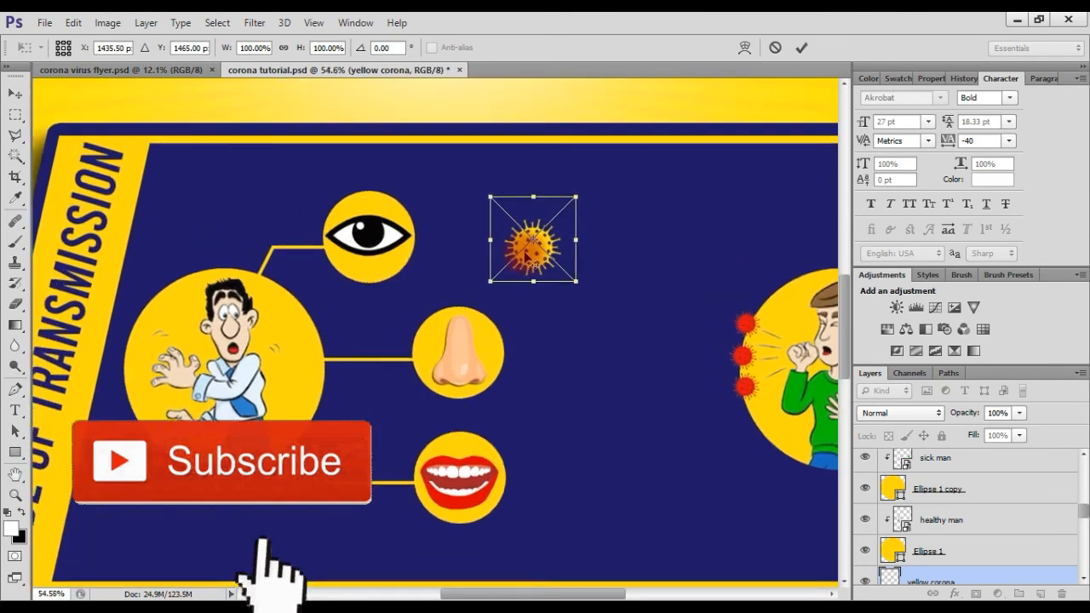
{"action": "left_click_drag", "start_coordinate": [605, 402], "coordinate": [496, 373]}
{"action": "left_click_drag", "start_coordinate": [474, 258], "coordinate": [326, 206]}
{"action": "key", "text": "Return"}
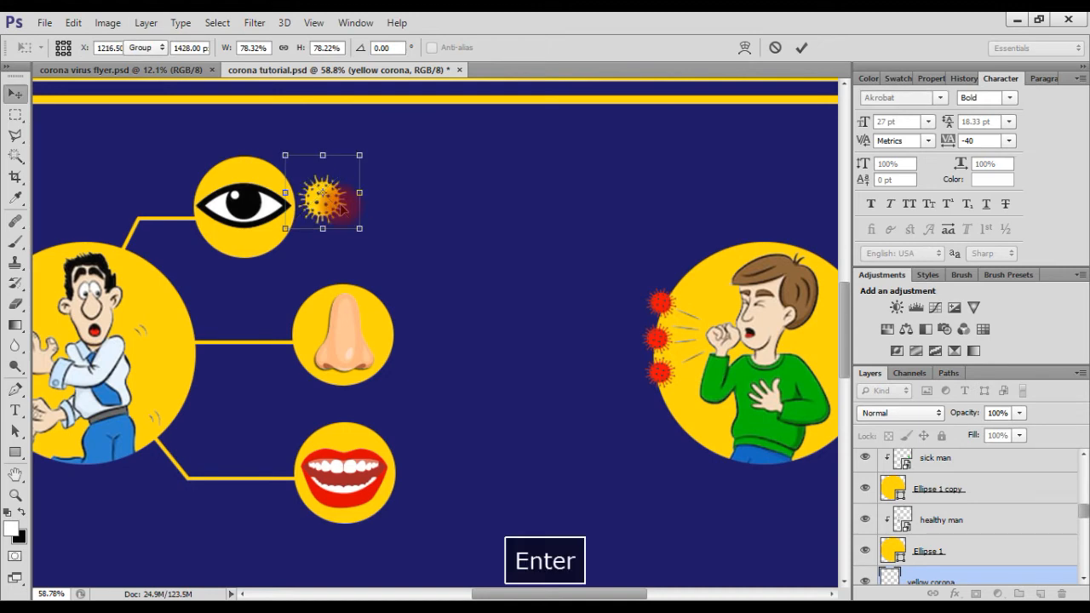
Duplicate the yellow virus five times: one beside the nose, one beside the mouth and three in the gap before the sick man
{"action": "key", "text": "alt"}
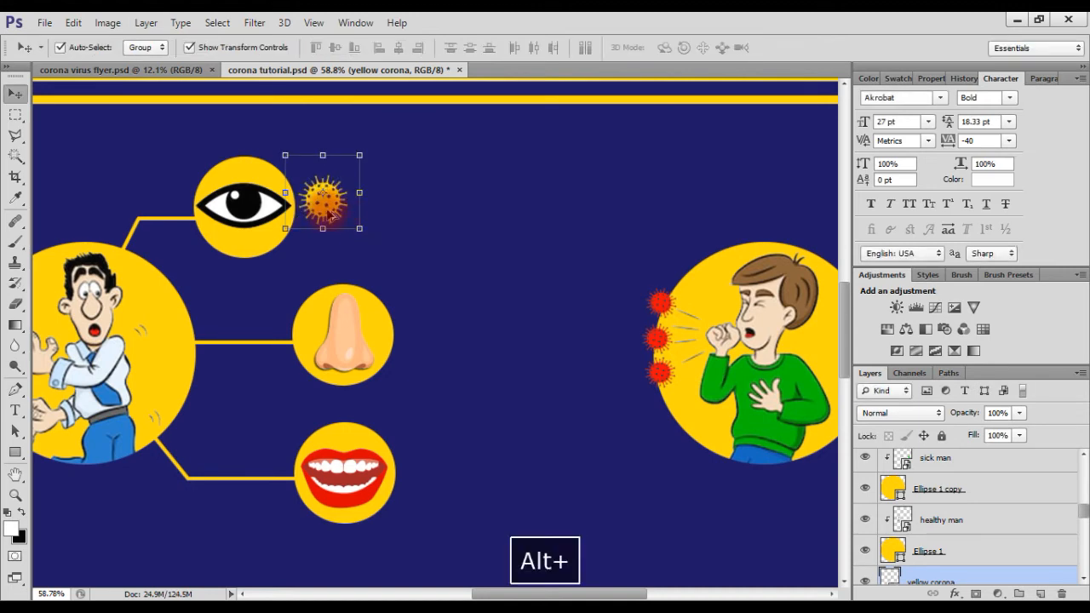
{"action": "left_click_drag", "start_coordinate": [425, 291], "coordinate": [498, 249]}
{"action": "key", "text": "alt"}
{"action": "key", "text": "alt"}
{"action": "key", "text": "alt"}
{"action": "key", "text": "alt"}
{"action": "key", "text": "ctrl+g"}
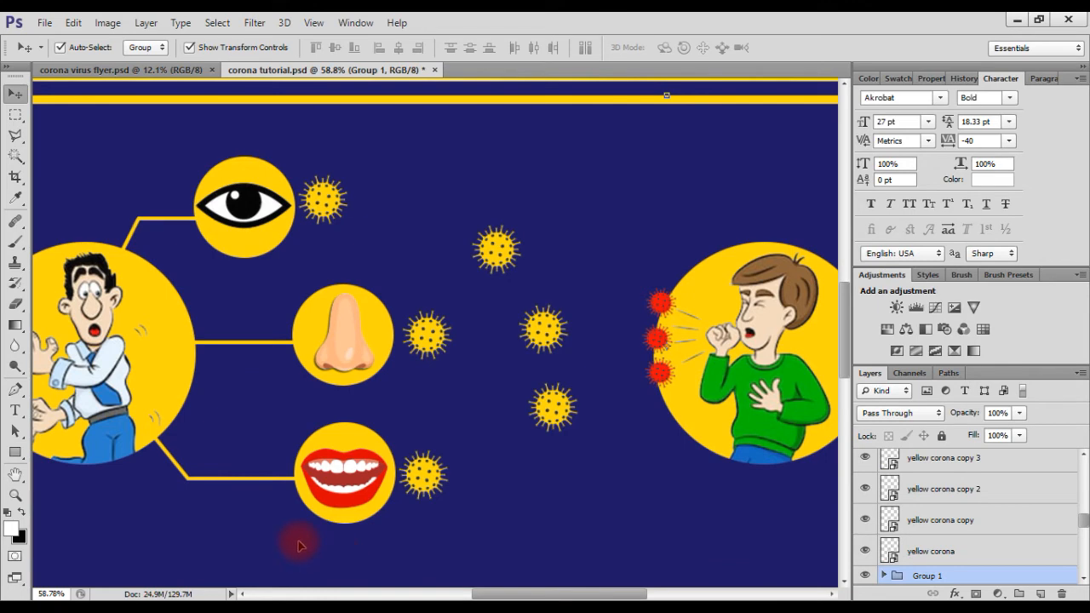
Open the corona text file in Notepad and copy its opening sentence on how the virus is transmitted
{"action": "right_click", "coordinate": [150, 601]}
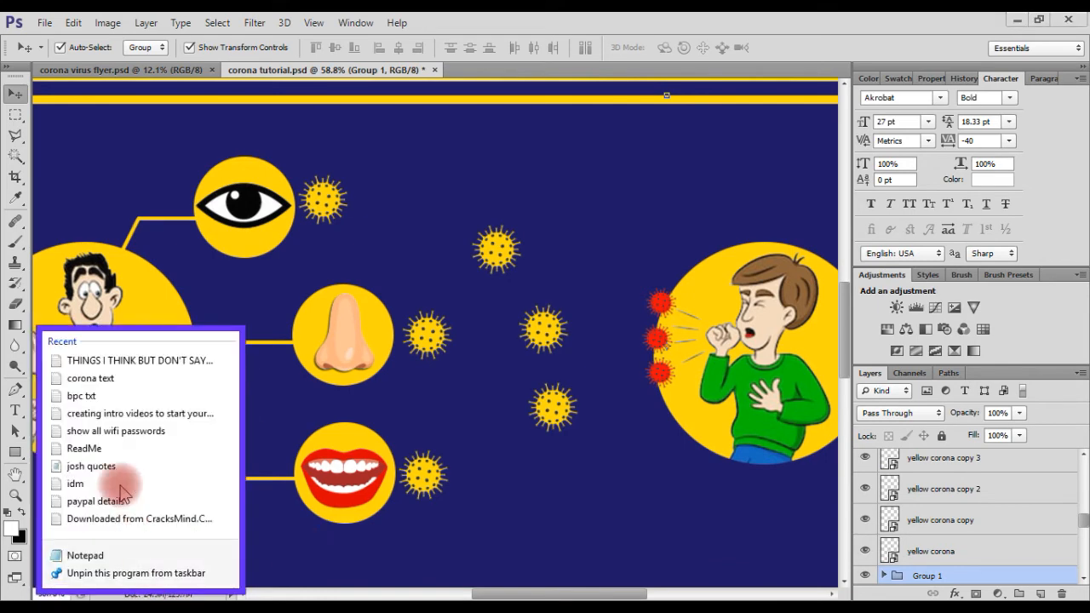
{"action": "left_click", "coordinate": [111, 380]}
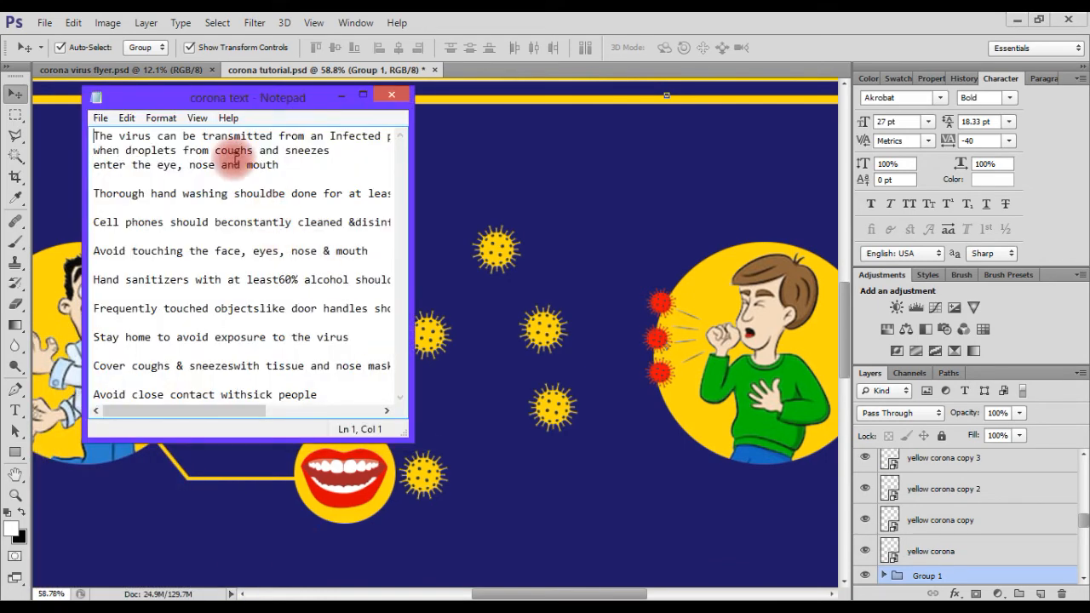
{"action": "left_click_drag", "start_coordinate": [94, 134], "coordinate": [297, 170]}
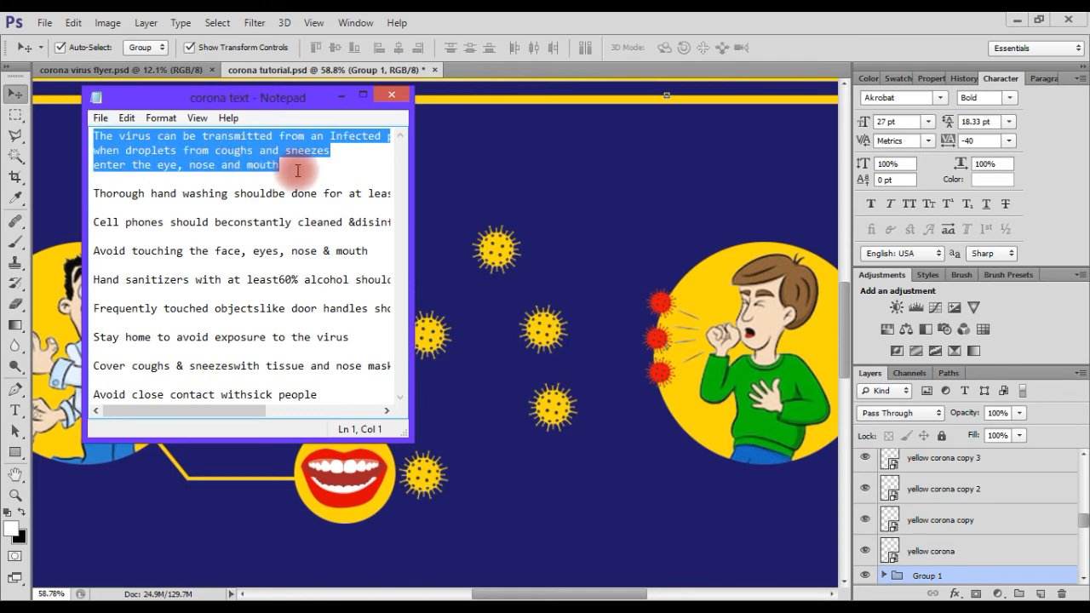
{"action": "key", "text": "ctrl+c"}
{"action": "key", "text": "space"}
{"action": "left_click", "coordinate": [342, 94]}
Start a text layer in the upper part of the blue panel at 11 pt in yellow
{"action": "key", "text": "space"}
{"action": "left_click_drag", "start_coordinate": [577, 508], "coordinate": [454, 532]}
{"action": "key", "text": "t"}
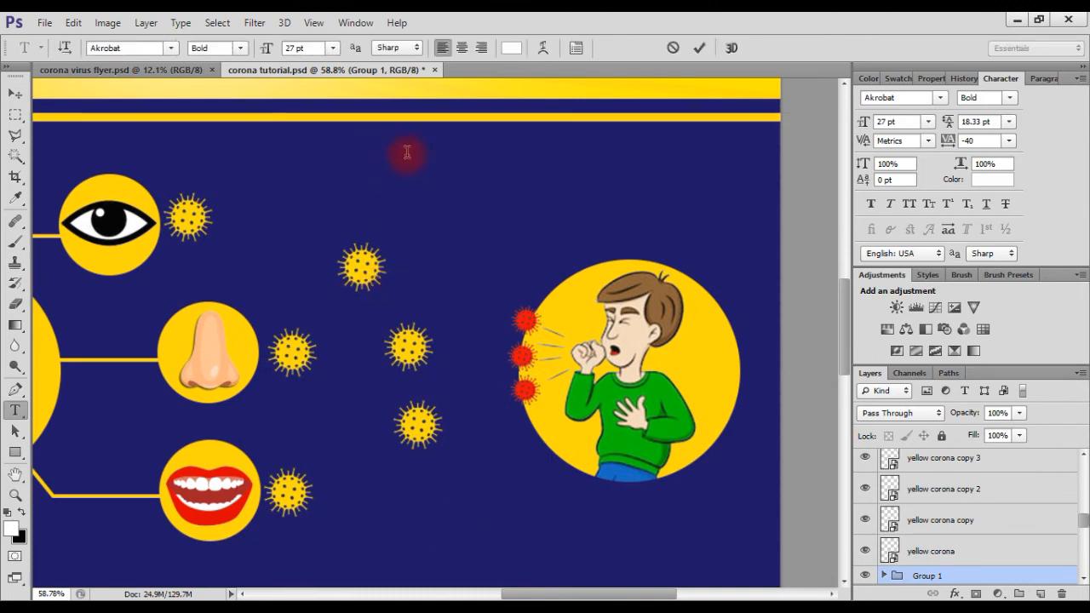
{"action": "left_click", "coordinate": [375, 150]}
{"action": "left_click_drag", "start_coordinate": [264, 49], "coordinate": [252, 49]}
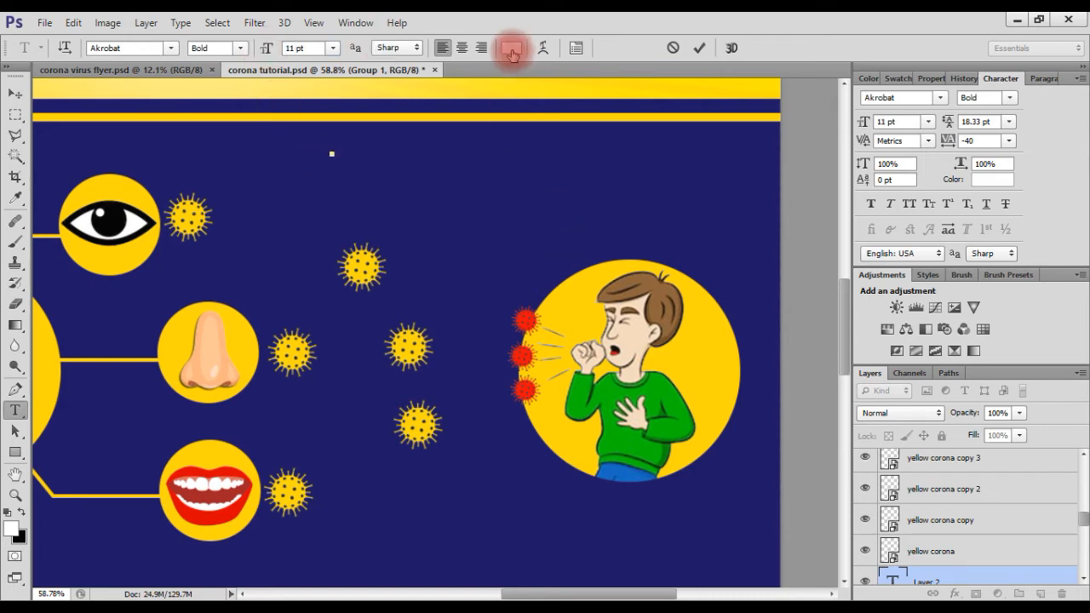
{"action": "left_click", "coordinate": [511, 53]}
{"action": "left_click", "coordinate": [683, 435]}
{"action": "key", "text": "Return"}
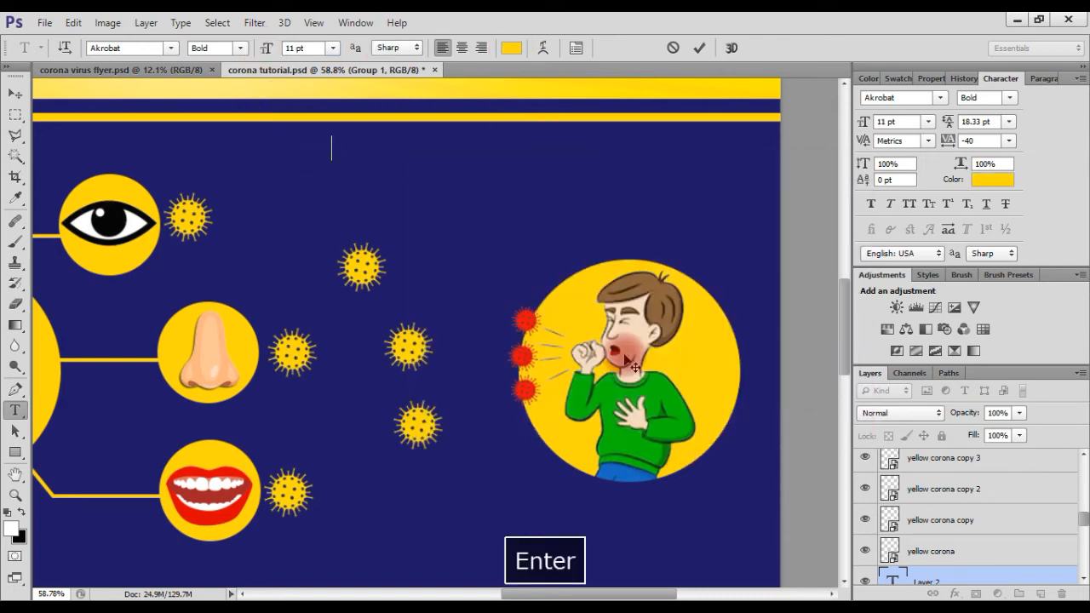
Paste the copied transmission sentence into the text layer and set its font to Raleway
{"action": "key", "text": "ctrl+v"}
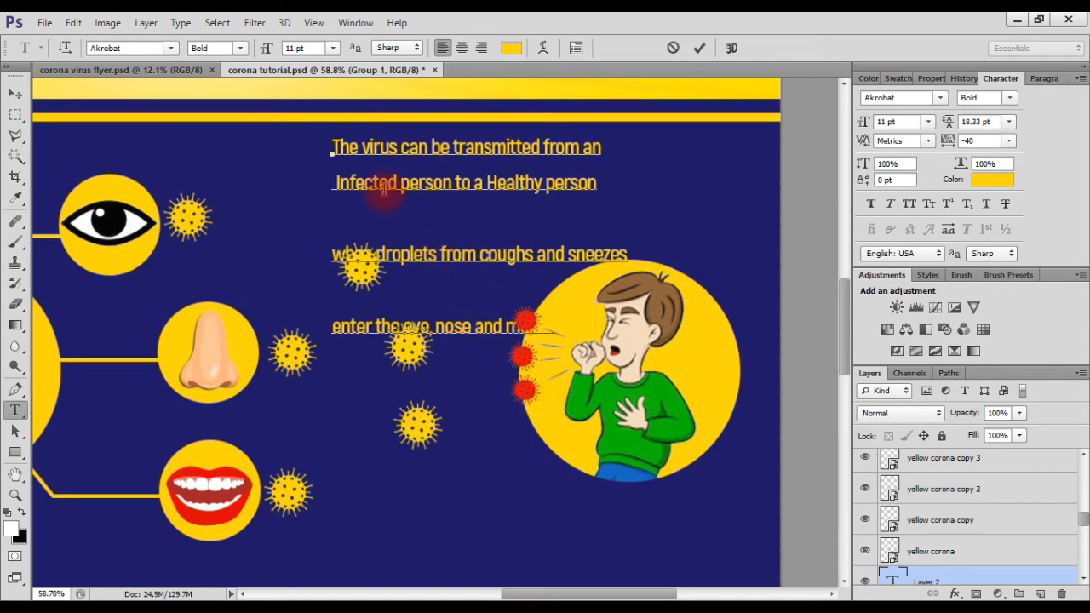
{"action": "key", "text": "ctrl+a"}
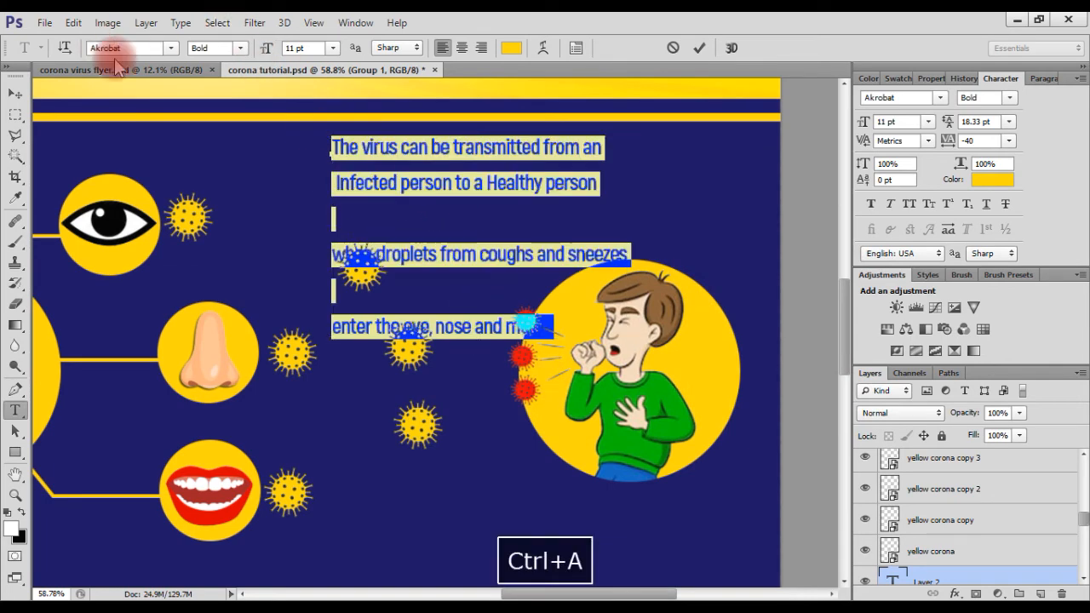
{"action": "left_click", "coordinate": [138, 49]}
{"action": "type", "text": "Rale"}
{"action": "key", "text": "Return"}
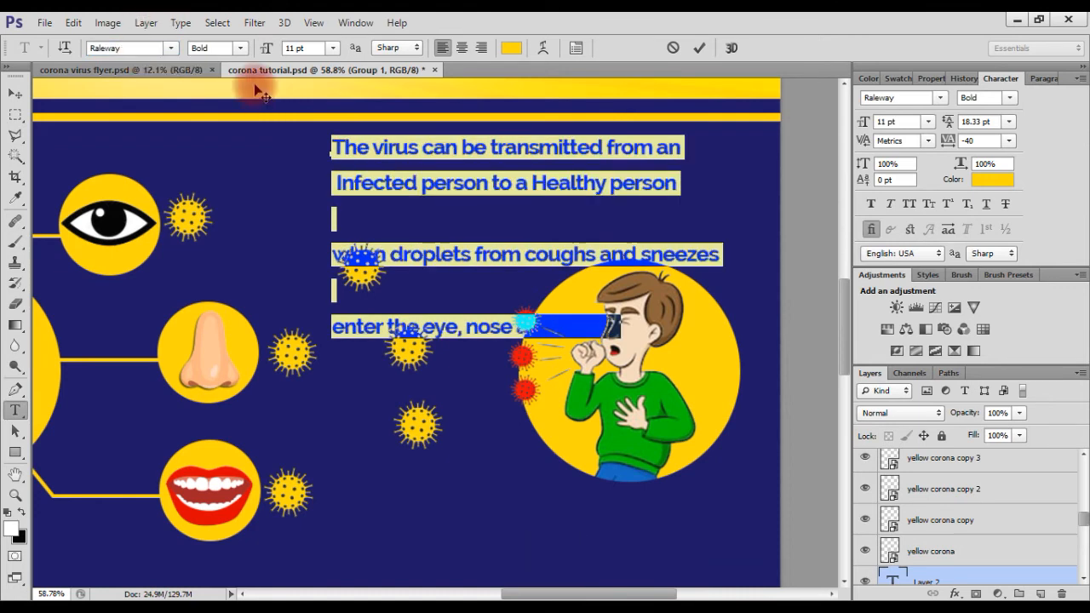
{"action": "left_click", "coordinate": [702, 48]}
{"action": "key", "text": "space"}
Rewrap the sentence so line one ends at "Infected" and "when droplets from" follows "person to a Healthy person" on line two
{"action": "left_click", "coordinate": [457, 252]}
{"action": "left_click", "coordinate": [464, 252]}
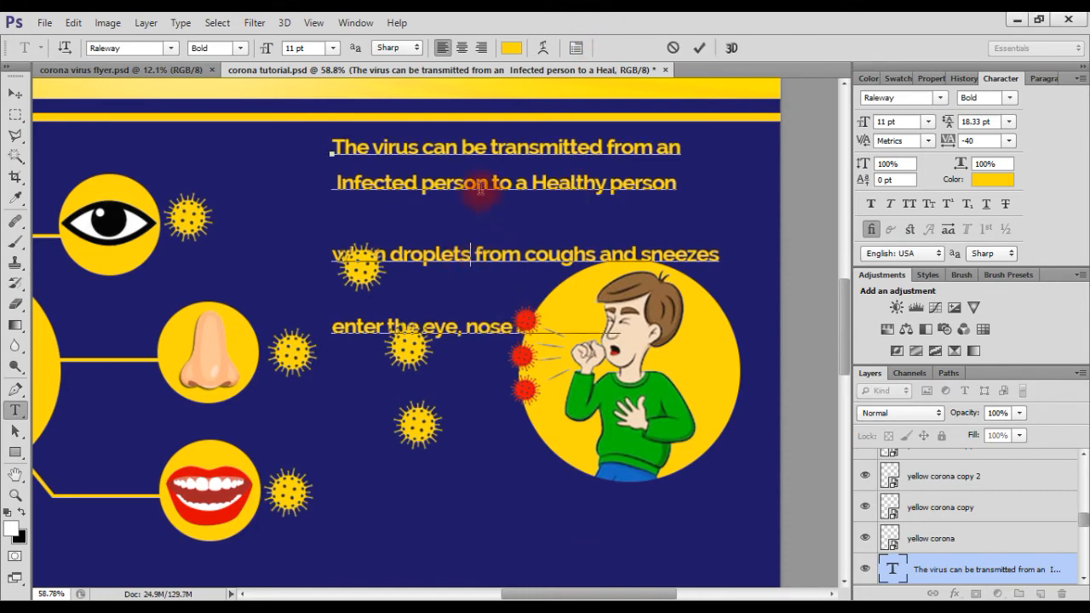
{"action": "key", "text": "BackSpace"}
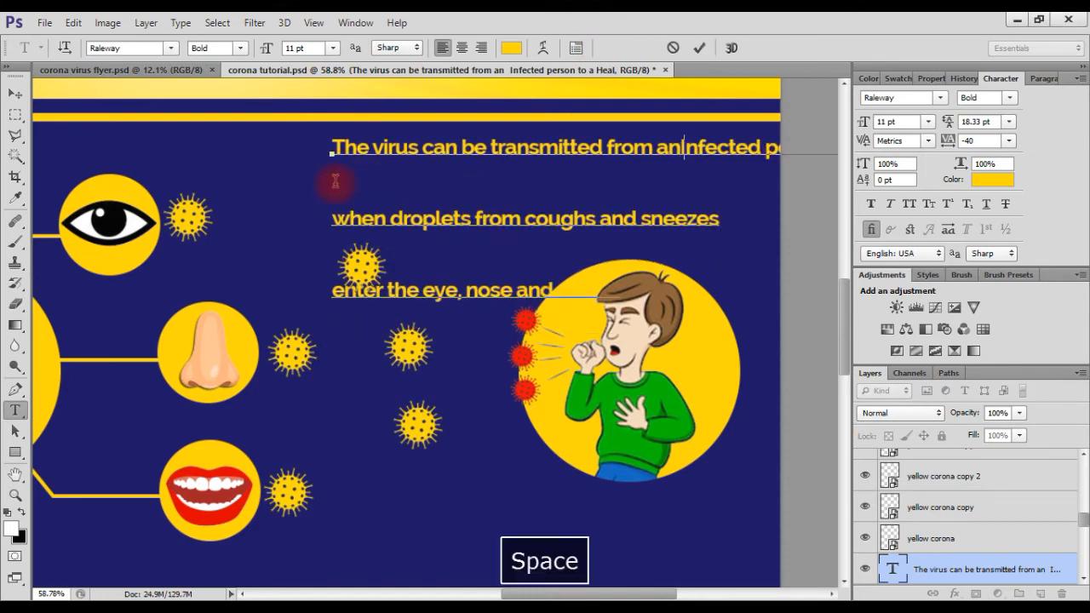
{"action": "key", "text": "Return"}
{"action": "left_click", "coordinate": [334, 254]}
{"action": "key", "text": "BackSpace"}
{"action": "key", "text": "BackSpace"}
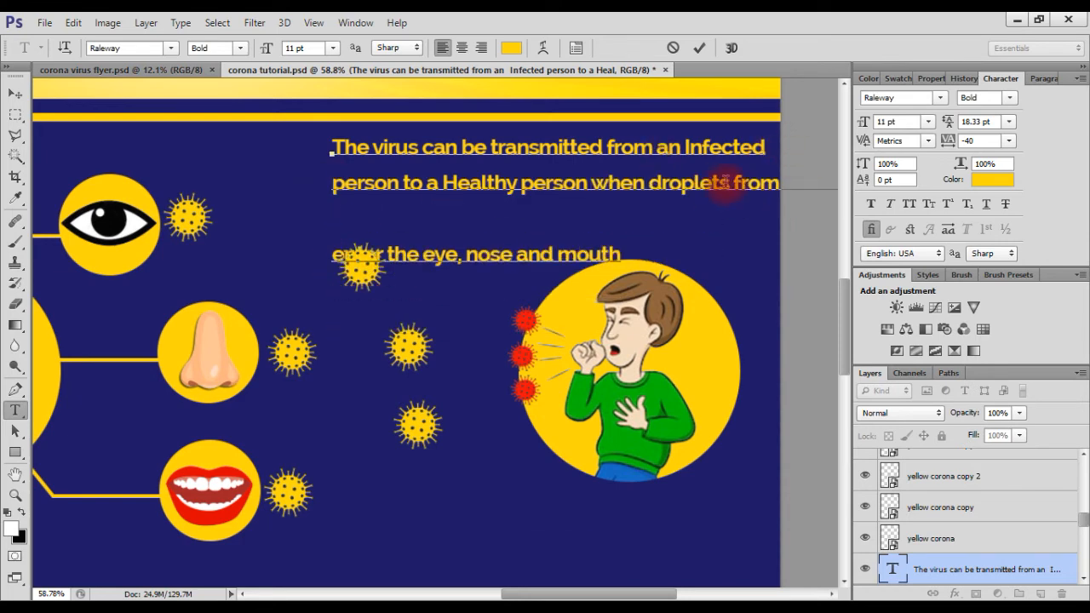
Break the text before "coughs and sneezes" and pull "enter the eye, nose and mouth" up onto that third line
{"action": "left_click", "coordinate": [778, 184]}
{"action": "key", "text": "Return"}
{"action": "key", "text": "Delete"}
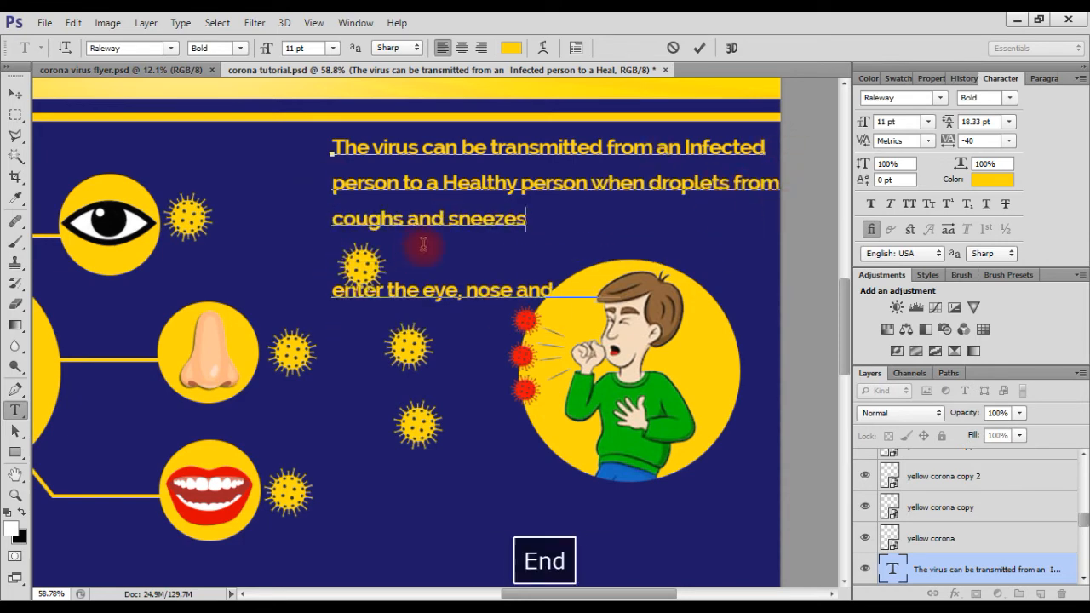
{"action": "key", "text": "BackSpace"}
{"action": "key", "text": "BackSpace"}
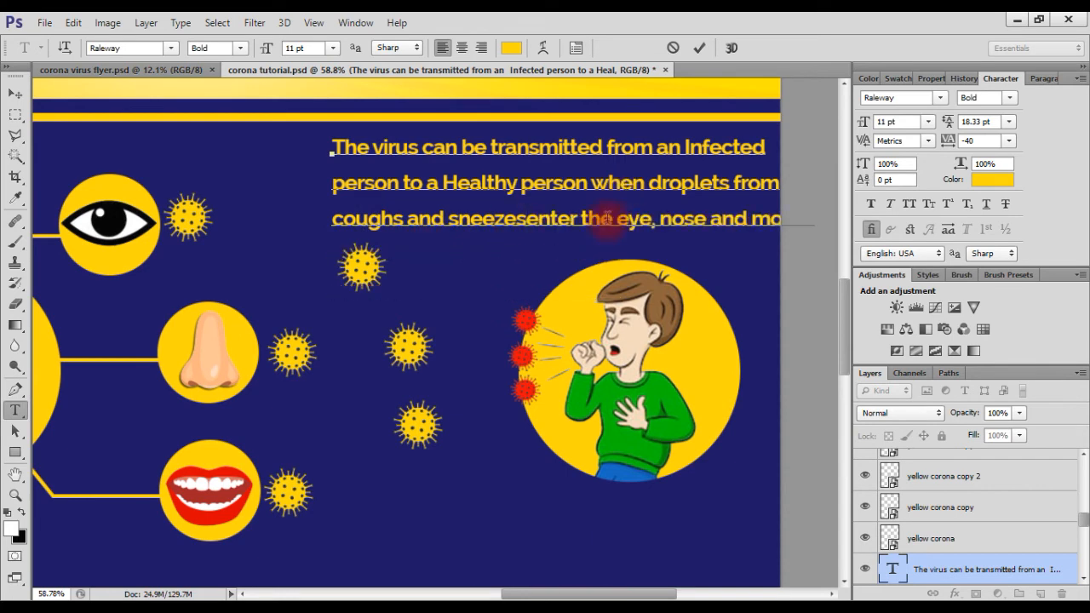
Shift the sentence left, shrink it to 9.62 pt and tighten its line spacing to 12.03 pt
{"action": "left_click_drag", "start_coordinate": [703, 262], "coordinate": [655, 254]}
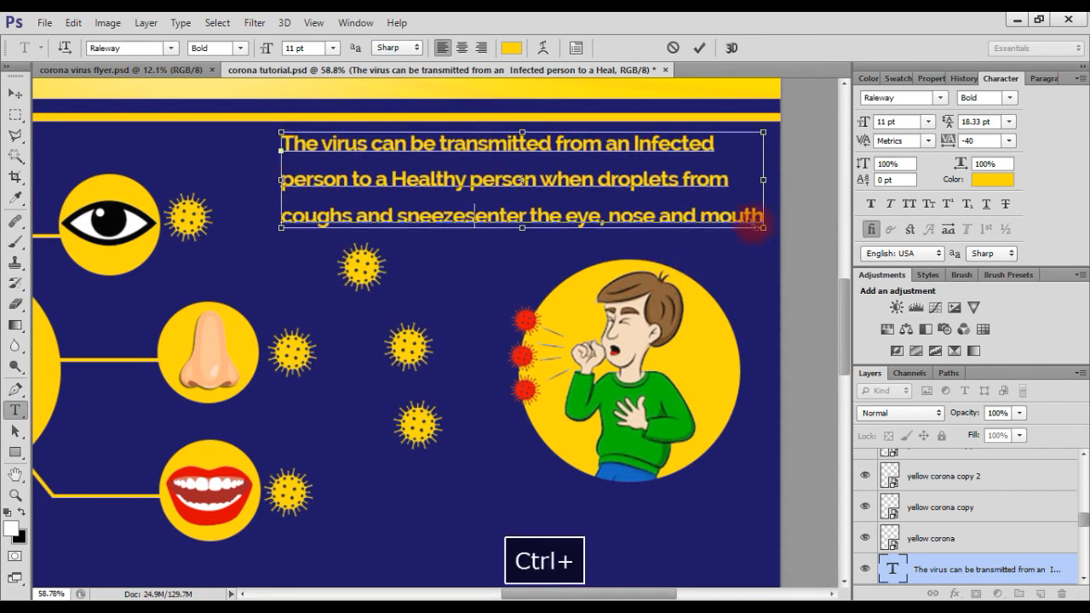
{"action": "left_click_drag", "start_coordinate": [769, 218], "coordinate": [711, 219]}
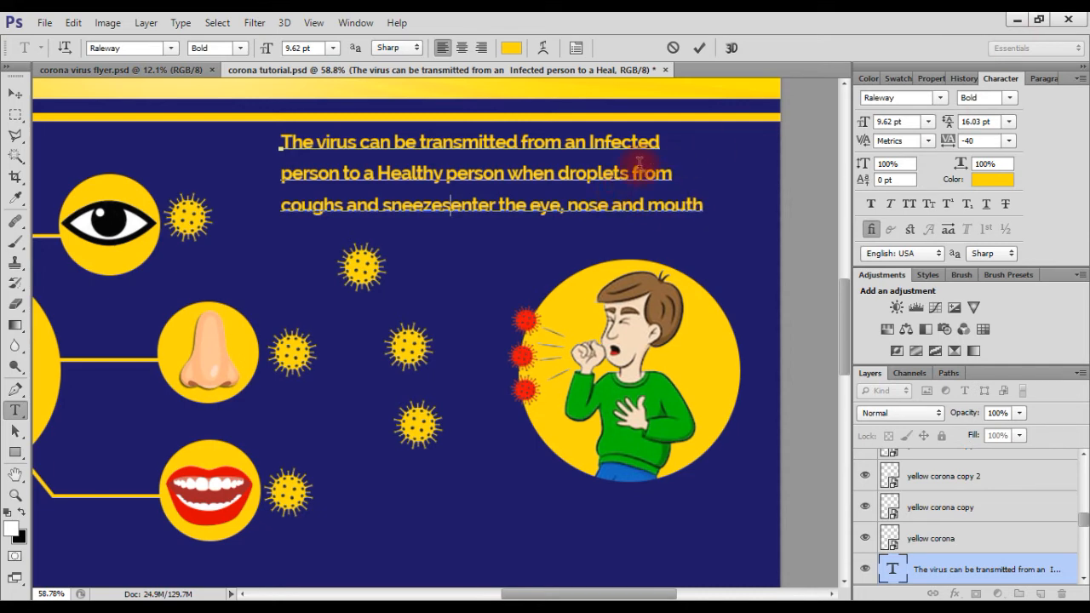
{"action": "key", "text": "ctrl+a"}
{"action": "left_click_drag", "start_coordinate": [951, 122], "coordinate": [947, 122]}
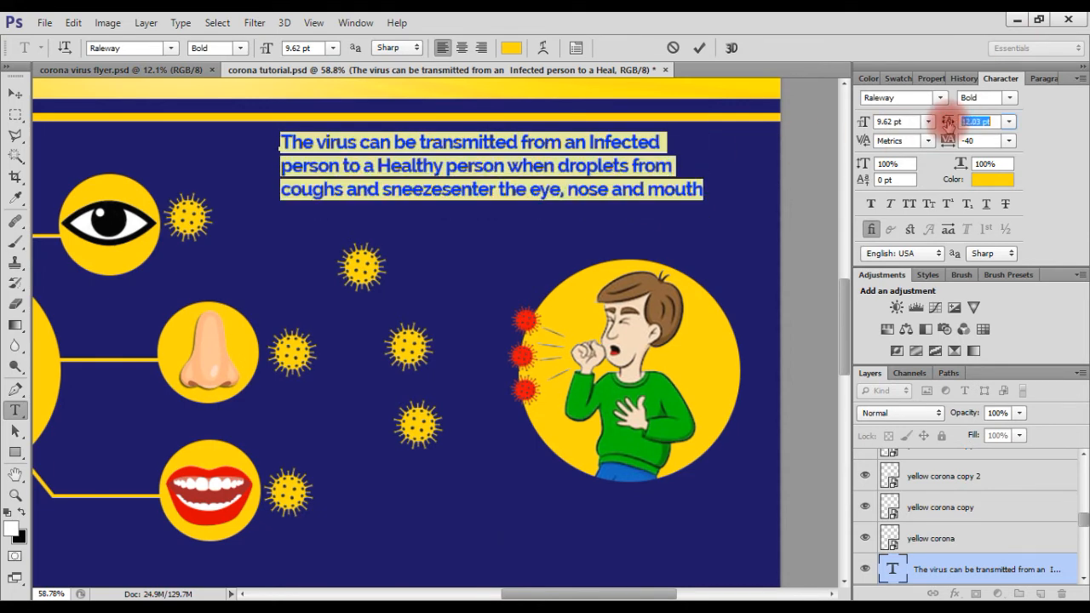
{"action": "left_click", "coordinate": [699, 49]}
Enlarge the sentence on both sides to 12.54 pt so it spans the space above the sick man
{"action": "left_click", "coordinate": [655, 189]}
{"action": "left_click_drag", "start_coordinate": [700, 208], "coordinate": [774, 230]}
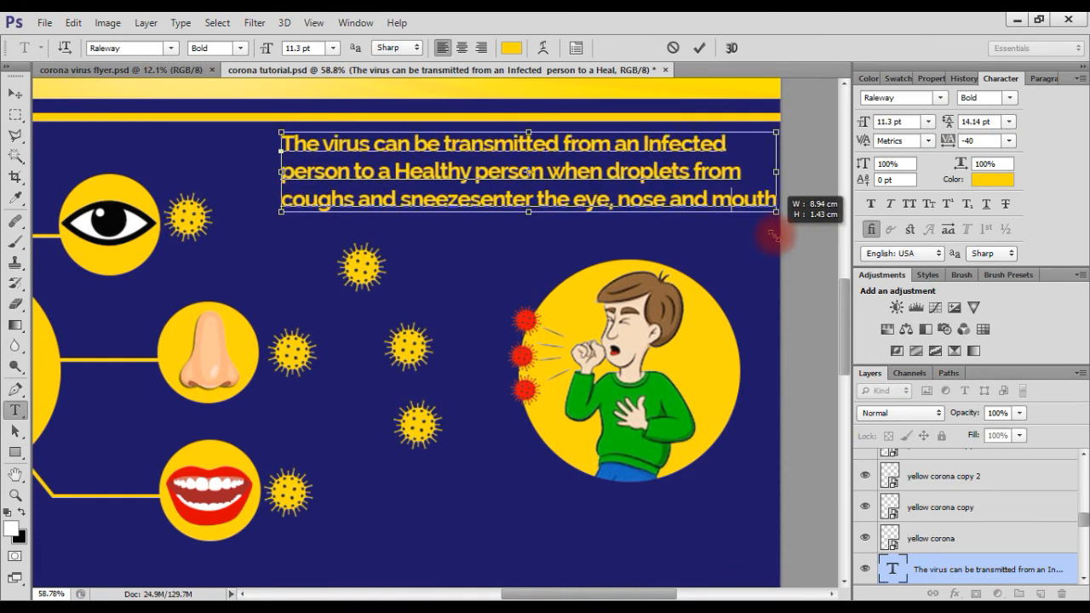
{"action": "left_click_drag", "start_coordinate": [282, 211], "coordinate": [236, 228]}
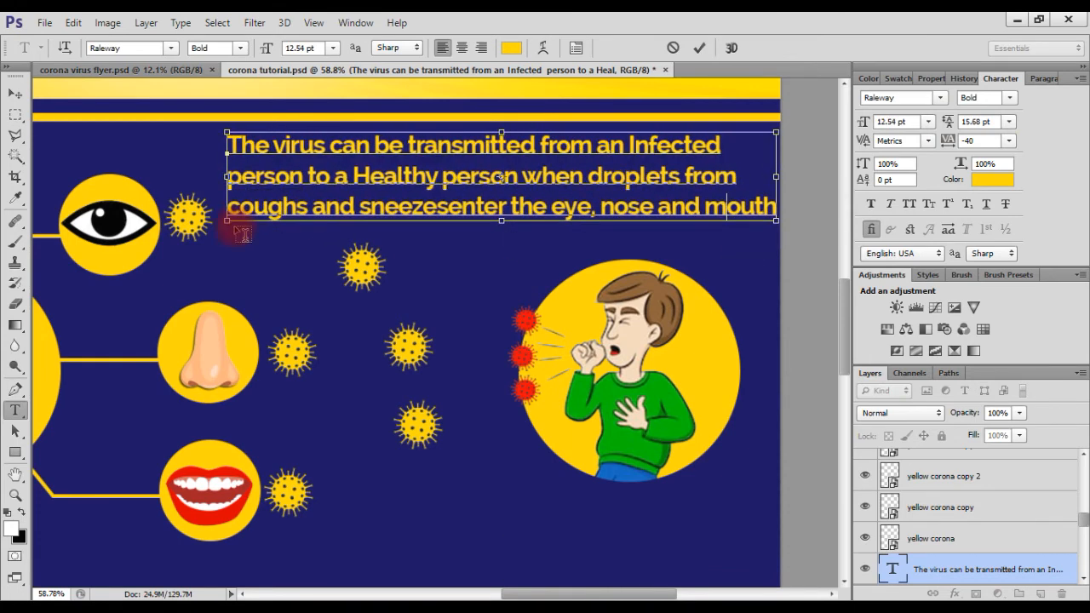
Set the words "virus" and "Infected person" in all caps
{"action": "left_click", "coordinate": [909, 204]}
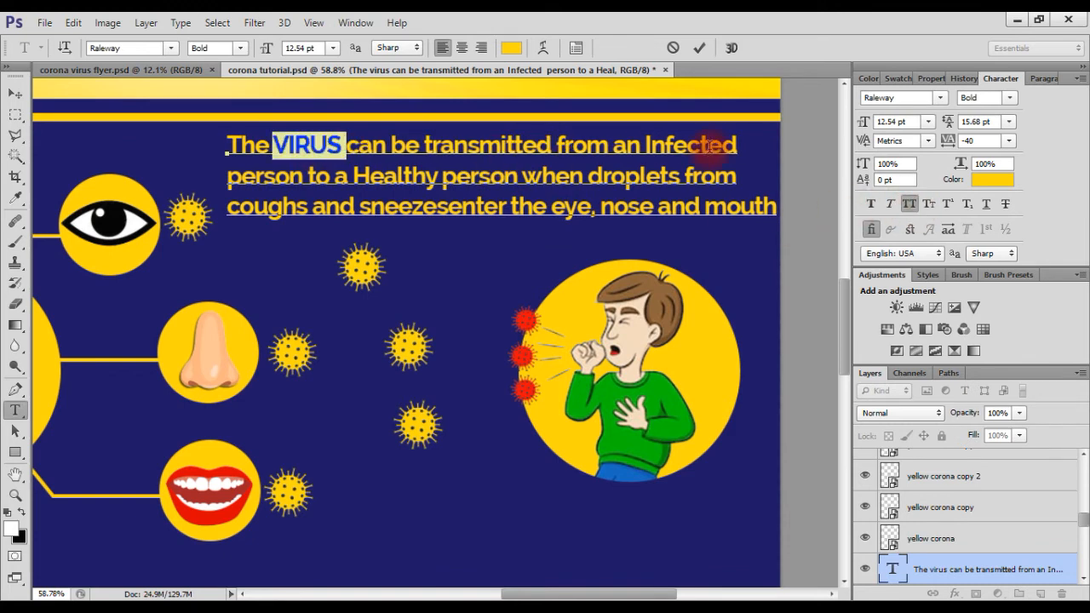
{"action": "double_click", "coordinate": [719, 144]}
{"action": "left_click", "coordinate": [909, 205]}
{"action": "double_click", "coordinate": [255, 176]}
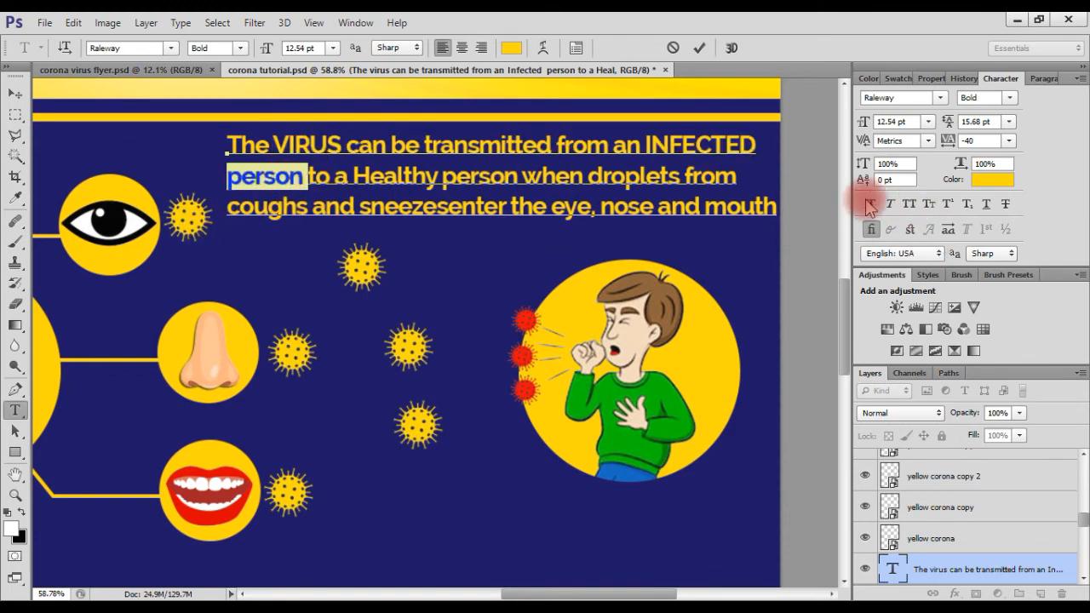
{"action": "left_click", "coordinate": [909, 204]}
Set the words "Healthy person" and "droplets" in all caps
{"action": "double_click", "coordinate": [413, 177]}
{"action": "left_click", "coordinate": [909, 204]}
{"action": "double_click", "coordinate": [519, 176]}
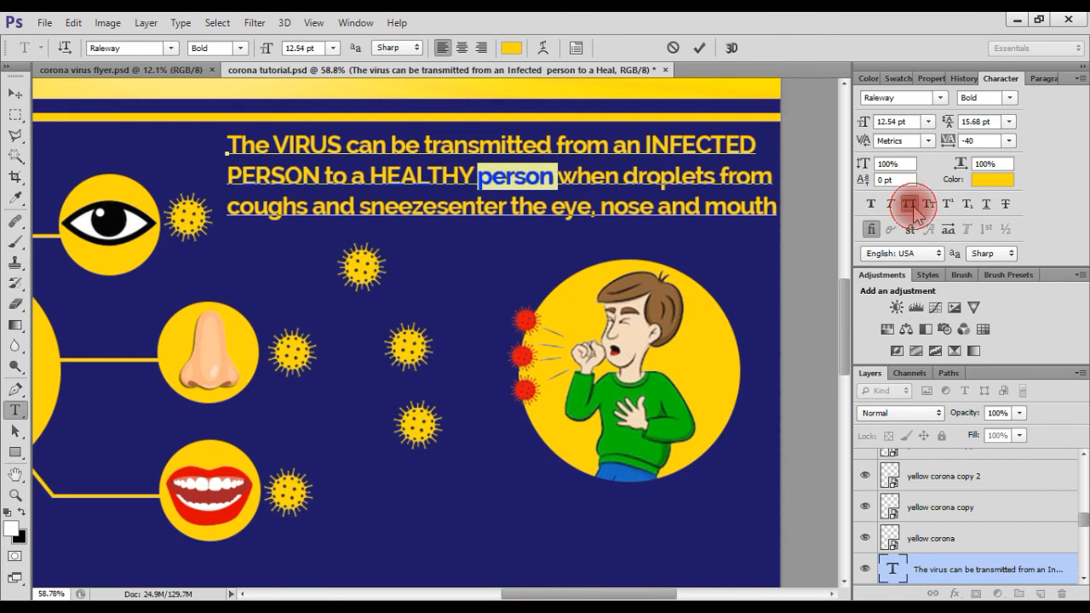
{"action": "left_click", "coordinate": [909, 204]}
{"action": "double_click", "coordinate": [691, 175]}
{"action": "left_click", "coordinate": [909, 204]}
Add the missing space before "enter" and set "coughs and sneezes" and "eye, nose and mouth" in all caps
{"action": "left_click", "coordinate": [452, 206]}
{"action": "left_click_drag", "start_coordinate": [254, 209], "coordinate": [449, 208]}
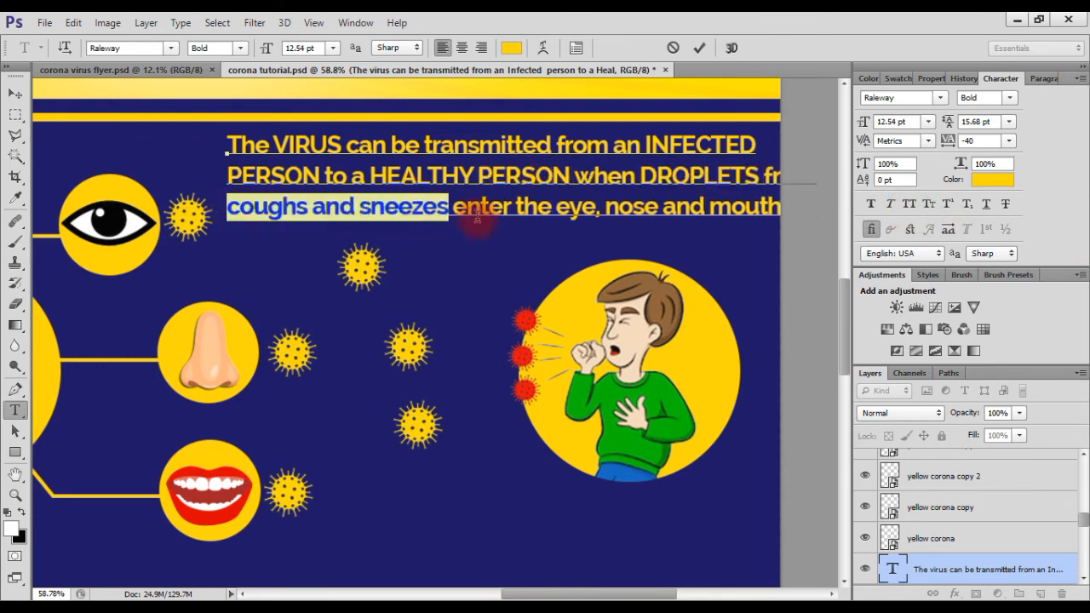
{"action": "left_click", "coordinate": [909, 204]}
{"action": "left_click_drag", "start_coordinate": [527, 217], "coordinate": [710, 227]}
{"action": "left_click", "coordinate": [909, 205]}
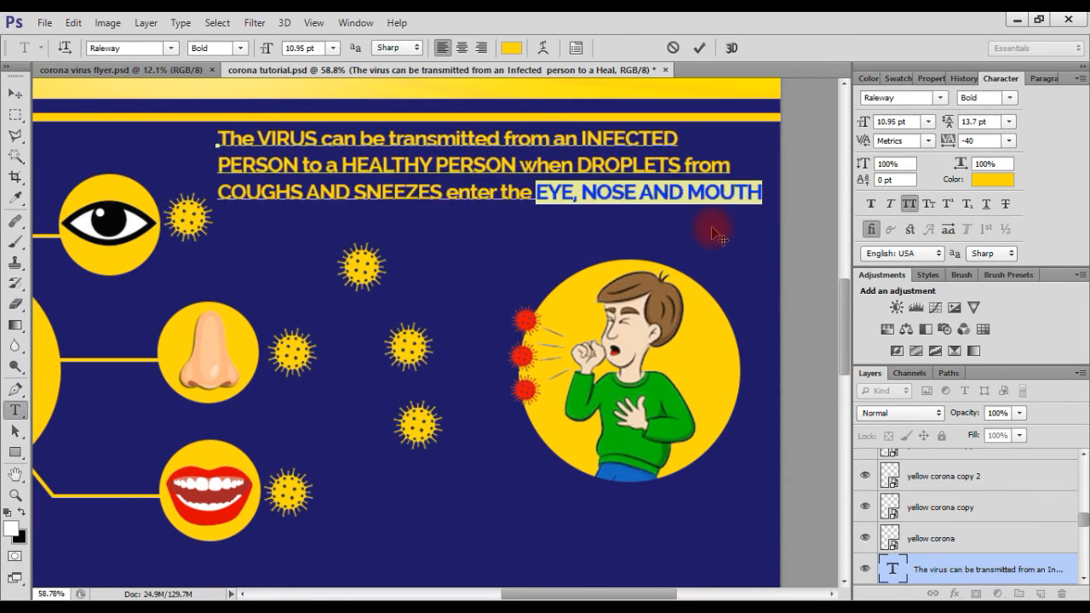
Right-align the whole transmission sentence, move it against the page's right edge and scale it to 11.23 pt
{"action": "key", "text": "ctrl+a"}
{"action": "key", "text": "ctrl+shift+r"}
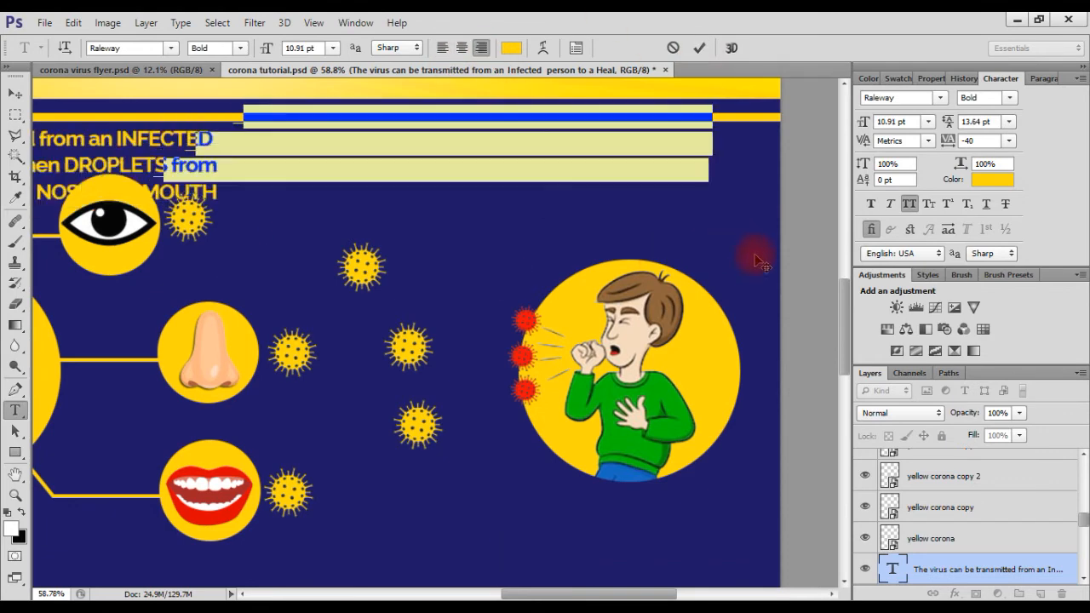
{"action": "left_click", "coordinate": [773, 138]}
{"action": "key", "text": "BackSpace"}
{"action": "left_click_drag", "start_coordinate": [228, 205], "coordinate": [213, 213]}
Return the word "and" between COUGHS and SNEEZES to lowercase and finish editing the sentence
{"action": "double_click", "coordinate": [330, 194]}
{"action": "left_click", "coordinate": [909, 203]}
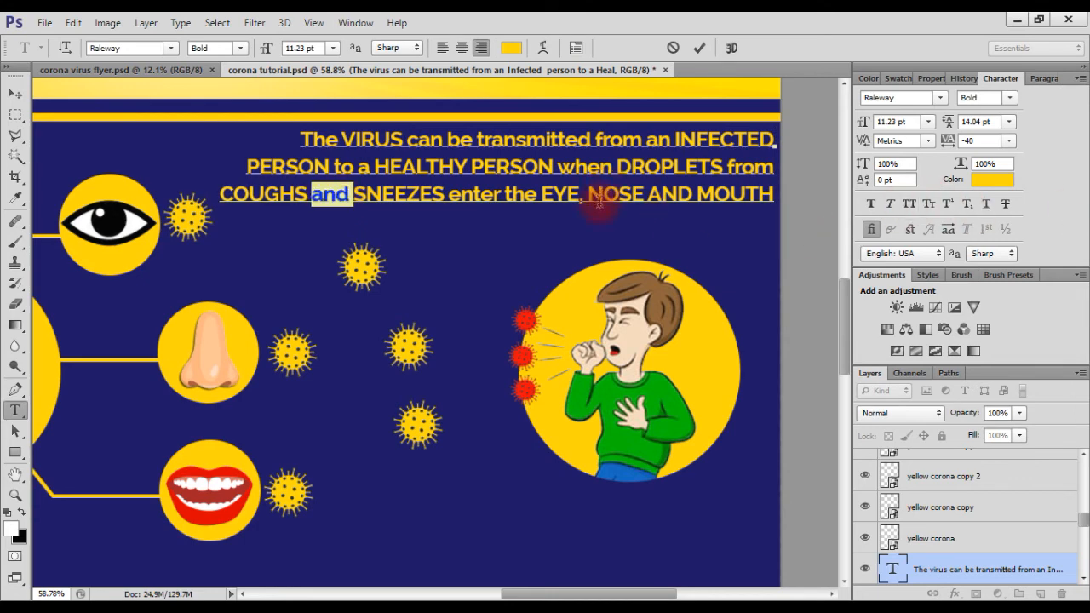
{"action": "left_click", "coordinate": [824, 236]}
{"action": "key", "text": "v"}
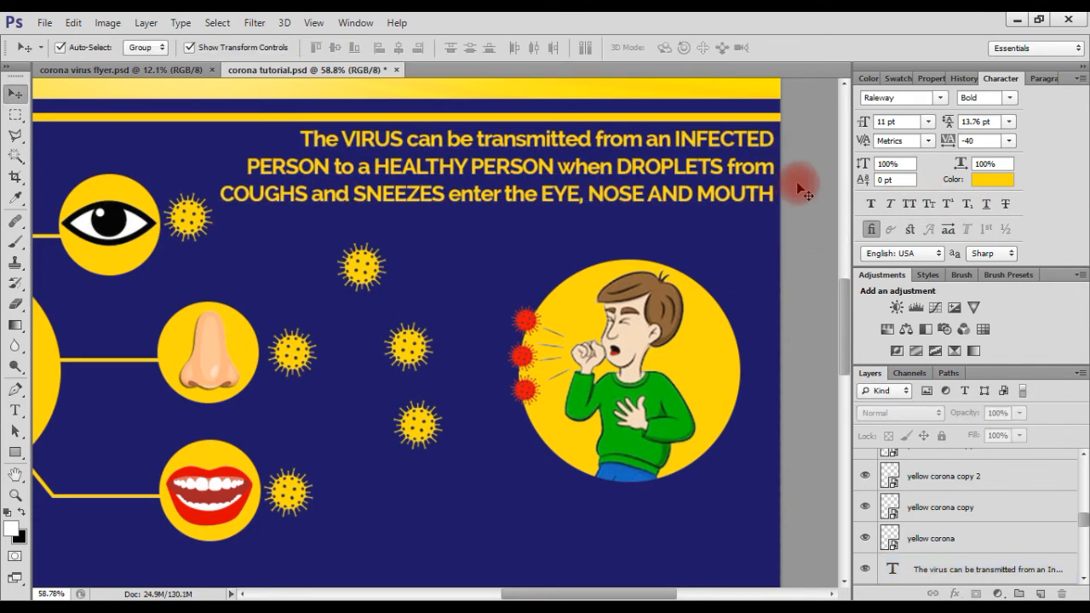
{"action": "scroll", "coordinate": [723, 258], "scroll_direction": "down", "scroll_amount": 1}
{"action": "key", "text": "ctrl+0"}
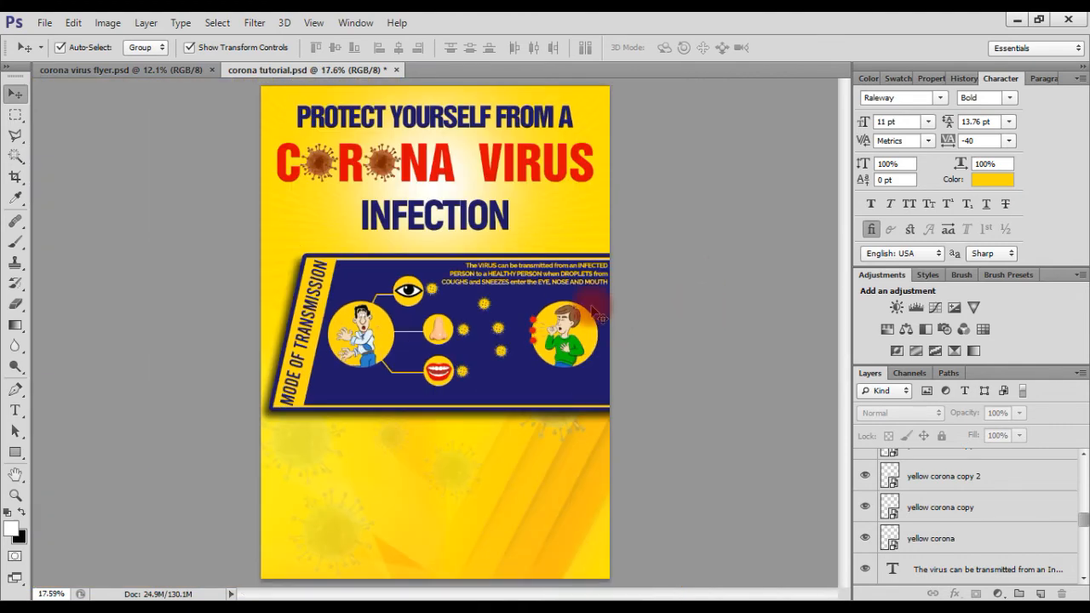
Enlarge the transmission sentence slightly and stretch it a little taller above the sick man
{"action": "scroll", "coordinate": [573, 280], "scroll_direction": "up", "scroll_amount": 5}
{"action": "left_click_drag", "start_coordinate": [575, 305], "coordinate": [574, 308]}
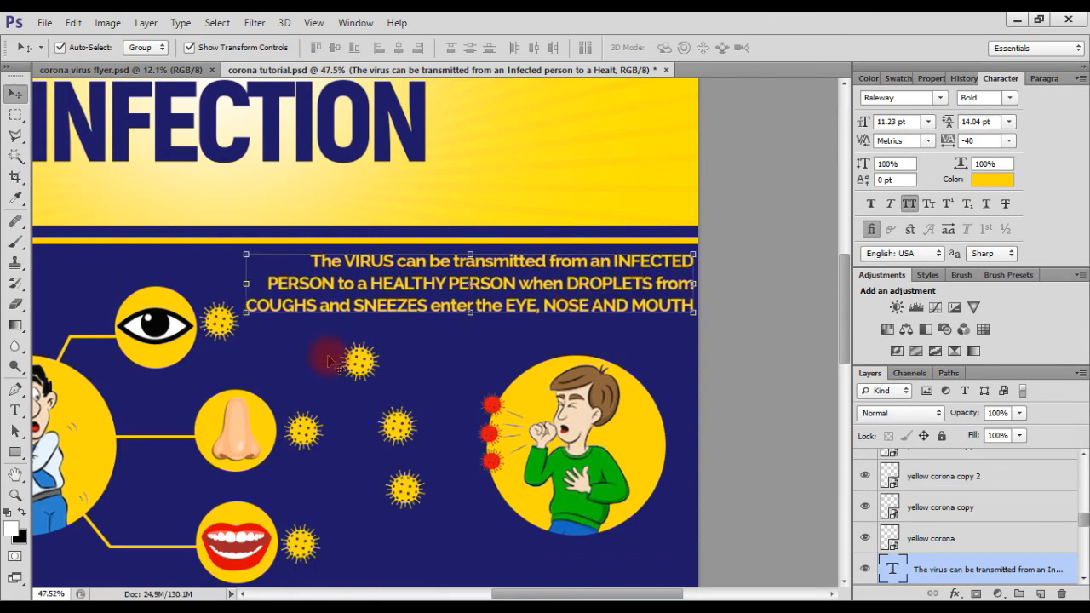
{"action": "left_click_drag", "start_coordinate": [246, 318], "coordinate": [242, 319]}
{"action": "left_click_drag", "start_coordinate": [469, 315], "coordinate": [467, 322]}
{"action": "left_click", "coordinate": [801, 48]}
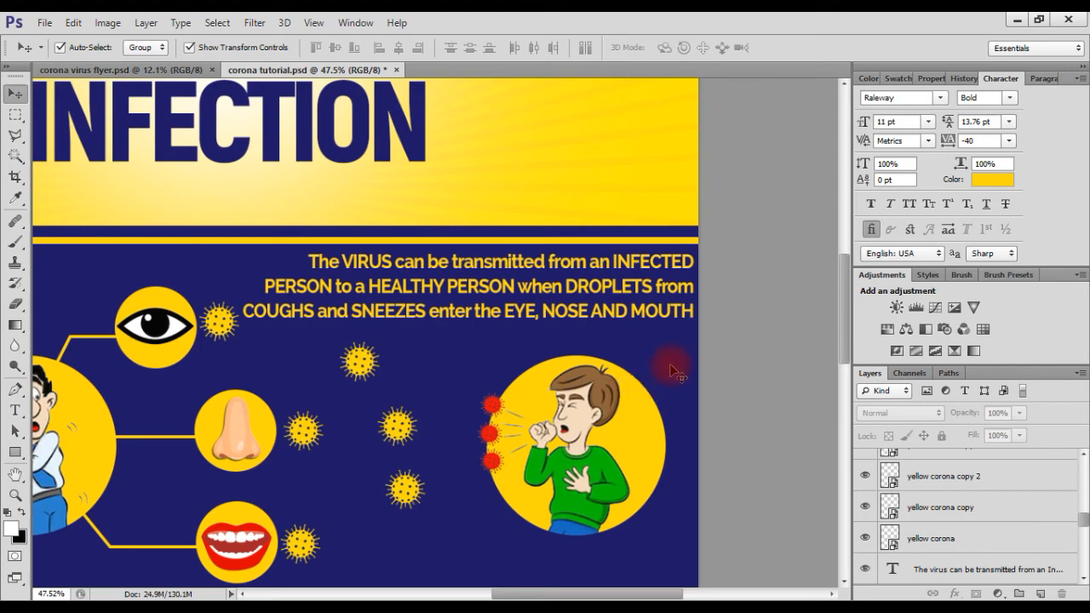
Start a new line of text with "PREV" just below the Mode of Transmission panel
{"action": "key", "text": "ctrl+0"}
{"action": "scroll", "coordinate": [478, 431], "scroll_direction": "up", "scroll_amount": 3}
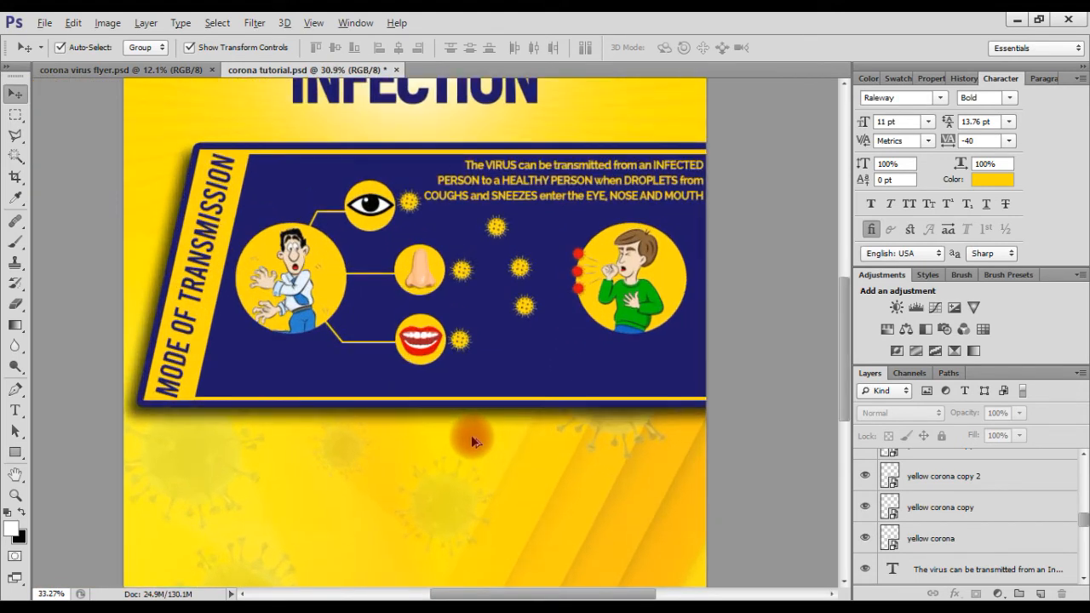
{"action": "scroll", "coordinate": [471, 435], "scroll_direction": "up", "scroll_amount": 1}
{"action": "scroll", "coordinate": [471, 436], "scroll_direction": "down", "scroll_amount": 6}
{"action": "scroll", "coordinate": [471, 436], "scroll_direction": "up", "scroll_amount": 2}
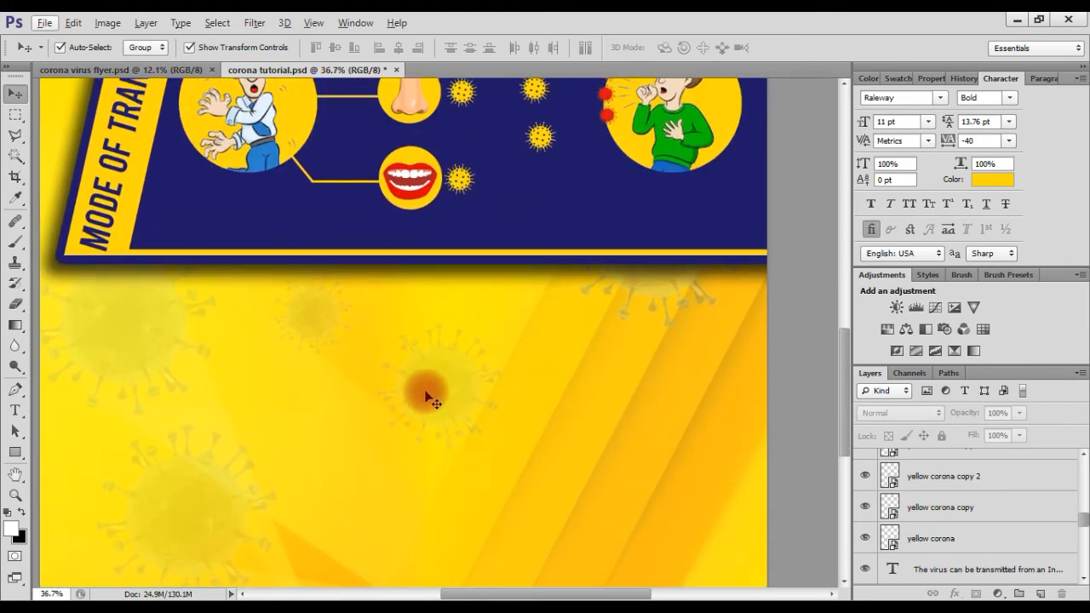
{"action": "key", "text": "t"}
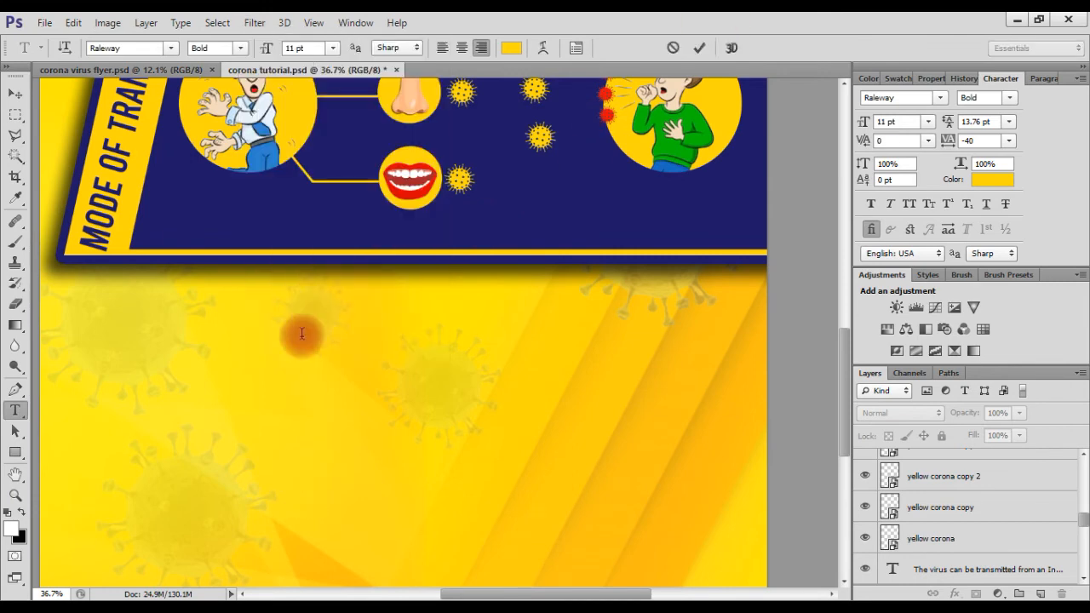
{"action": "left_click", "coordinate": [301, 303]}
{"action": "type", "text": "r"}
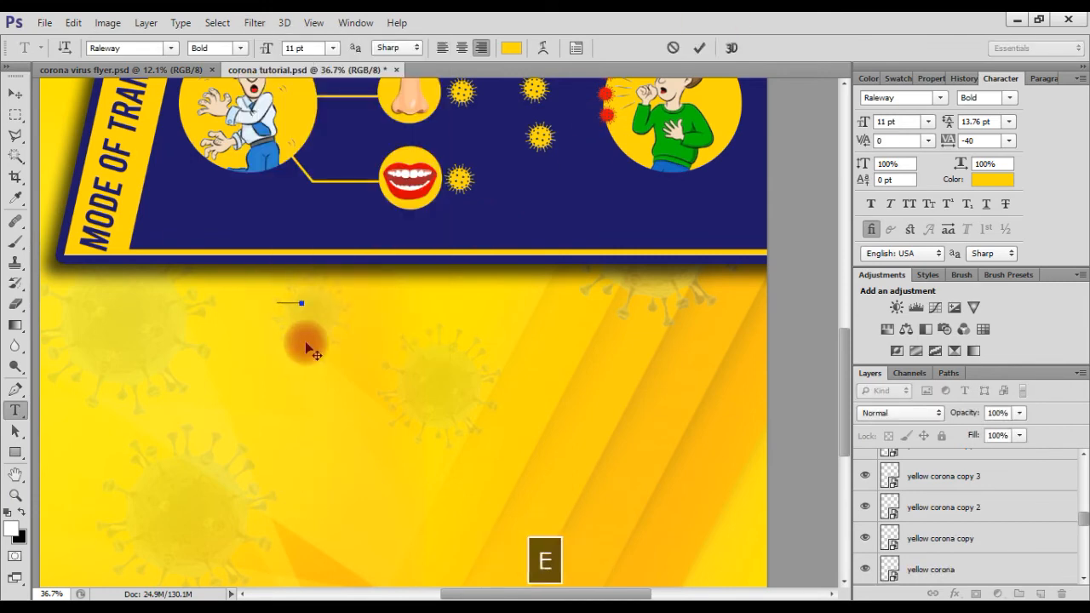
Left-align the new text and colour it with the panel's dark blue, 1b1464
{"action": "key", "text": "ctrl+a"}
{"action": "left_click", "coordinate": [512, 48]}
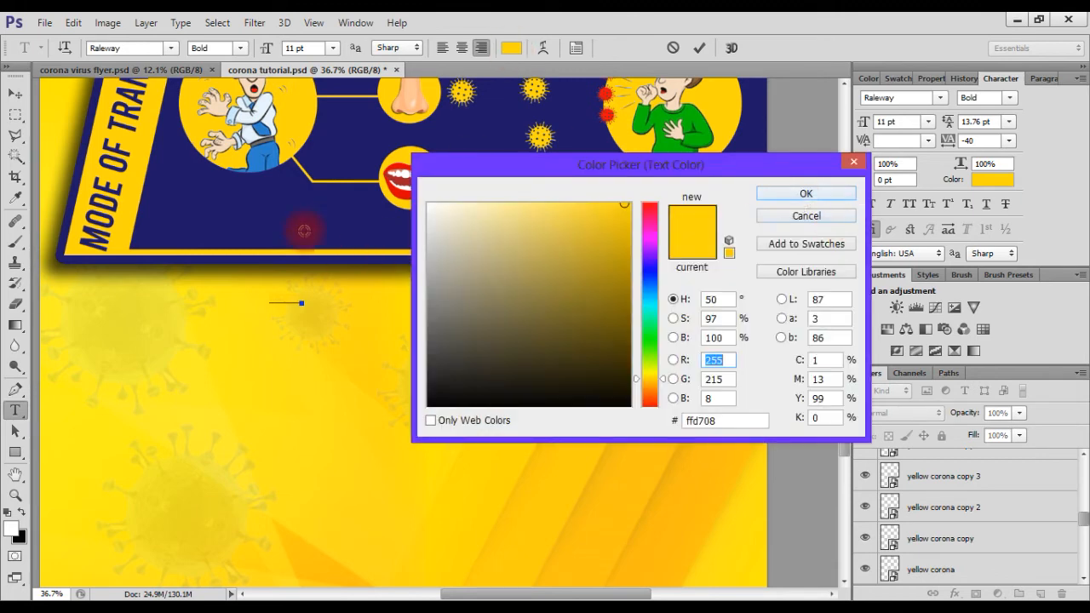
{"action": "left_click", "coordinate": [795, 195]}
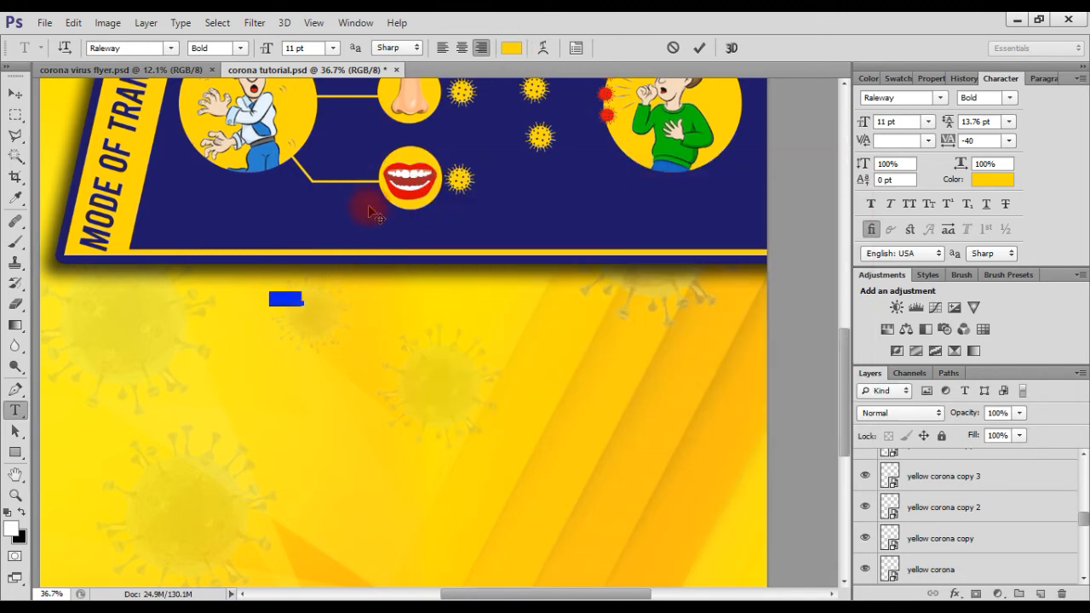
{"action": "left_click", "coordinate": [512, 48]}
{"action": "left_click", "coordinate": [329, 214]}
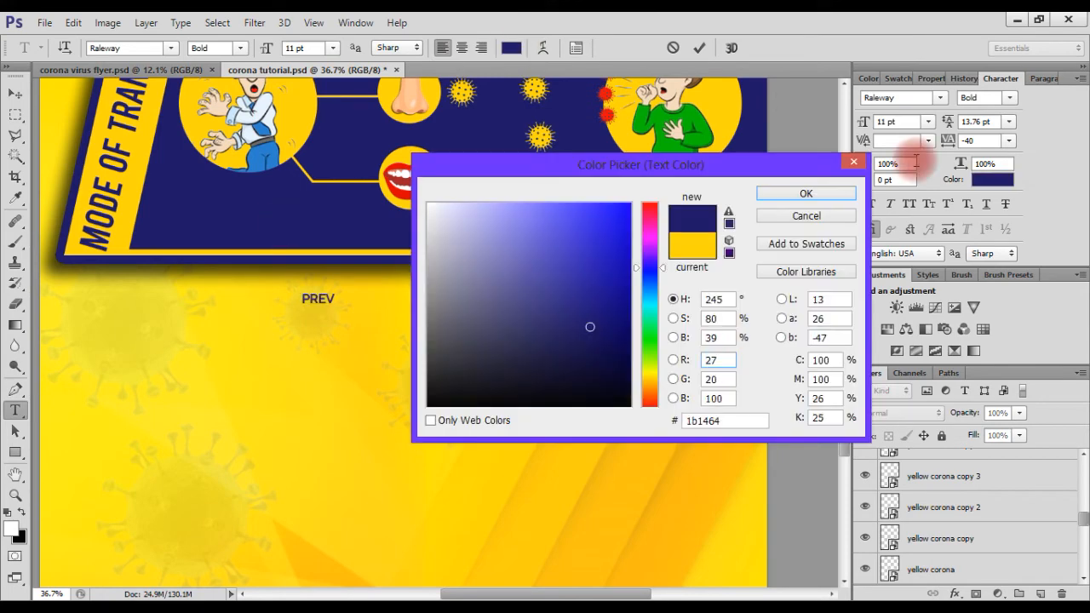
{"action": "left_click", "coordinate": [815, 194]}
Complete the heading so it reads "PREVENTIVE MEASURES"
{"action": "key", "text": "Right"}
{"action": "type", "text": "ENTIV"}
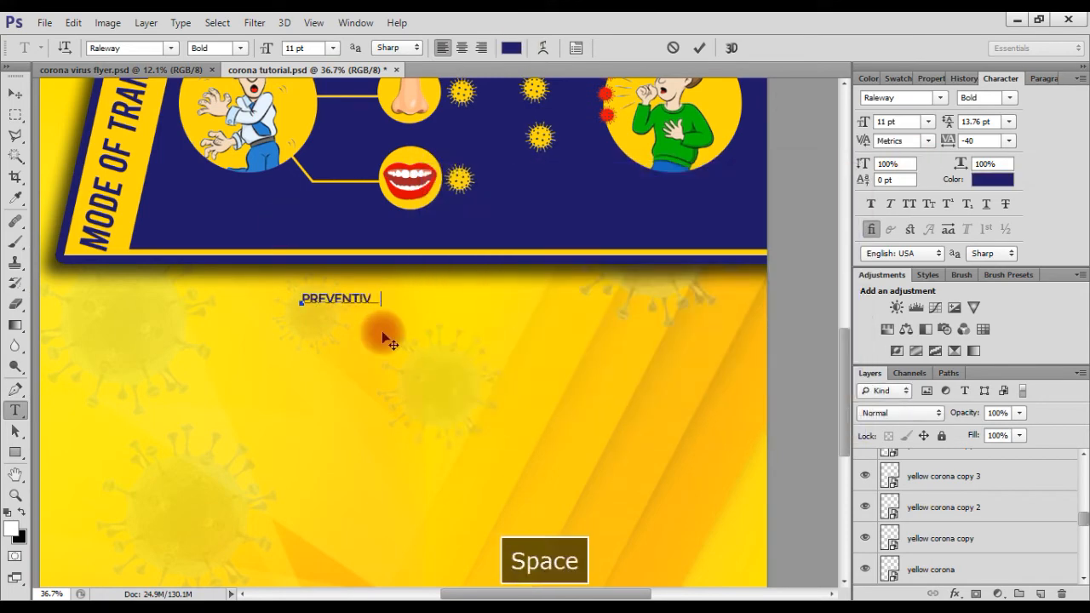
{"action": "key", "text": "BackSpace"}
{"action": "type", "text": "E MEASURES"}
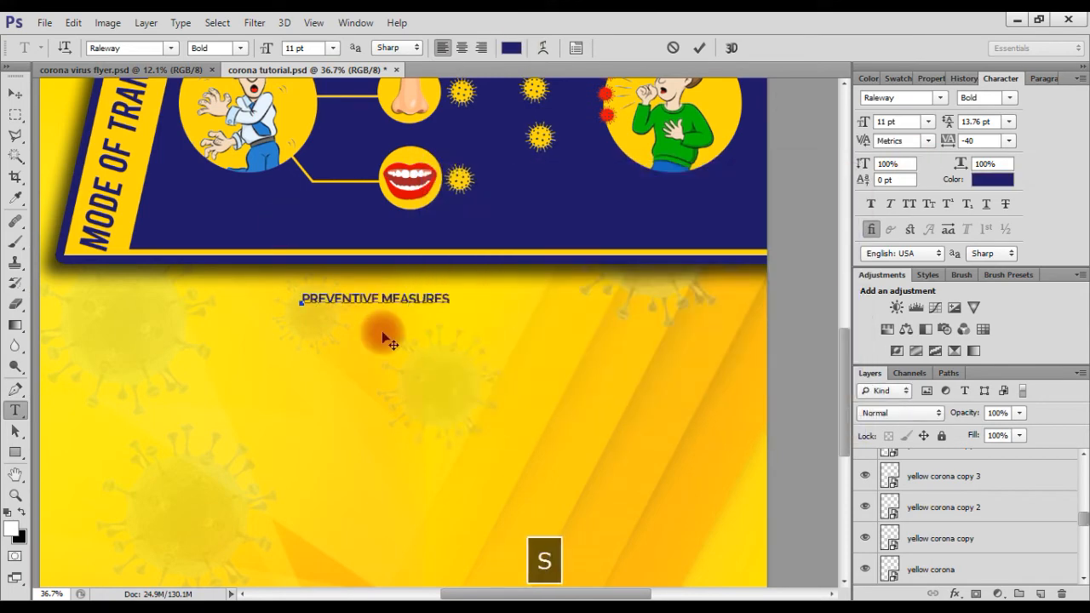
Set the PREVENTIVE MEASURES heading in the Akrobat ExtraBold font
{"action": "key", "text": "ctrl+a"}
{"action": "left_click", "coordinate": [140, 48]}
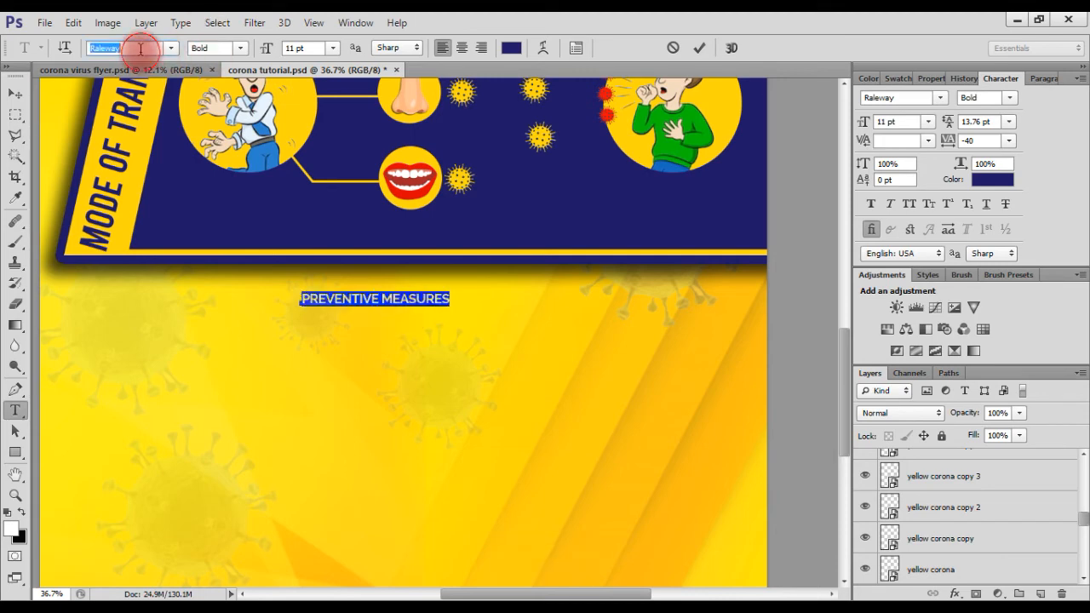
{"action": "type", "text": "Akro"}
{"action": "key", "text": "Return"}
{"action": "left_click", "coordinate": [242, 48]}
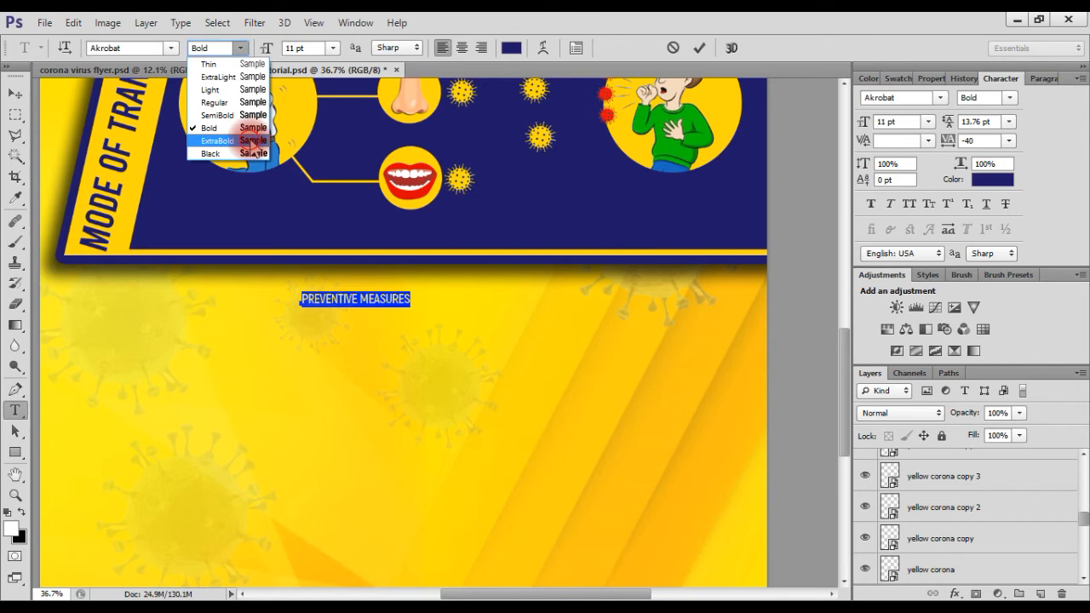
{"action": "left_click", "coordinate": [223, 141]}
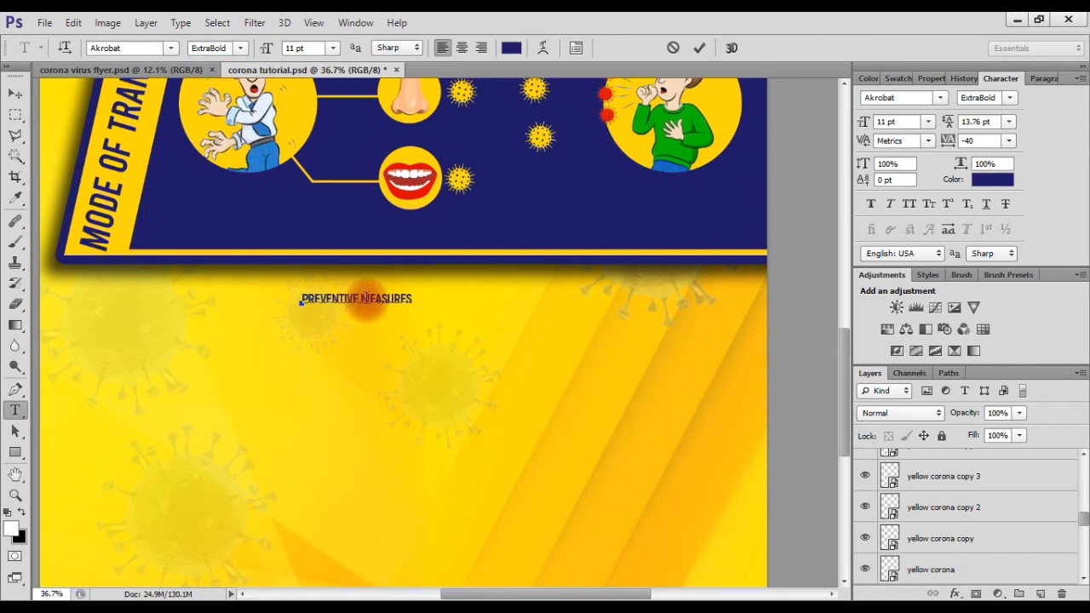
Enlarge the heading to 22.83 pt and widen the gap between its two words with a kerning of 260
{"action": "key", "text": "ctrl"}
{"action": "left_click_drag", "start_coordinate": [412, 305], "coordinate": [504, 409]}
{"action": "left_click", "coordinate": [414, 295]}
{"action": "key", "text": "alt+Right"}
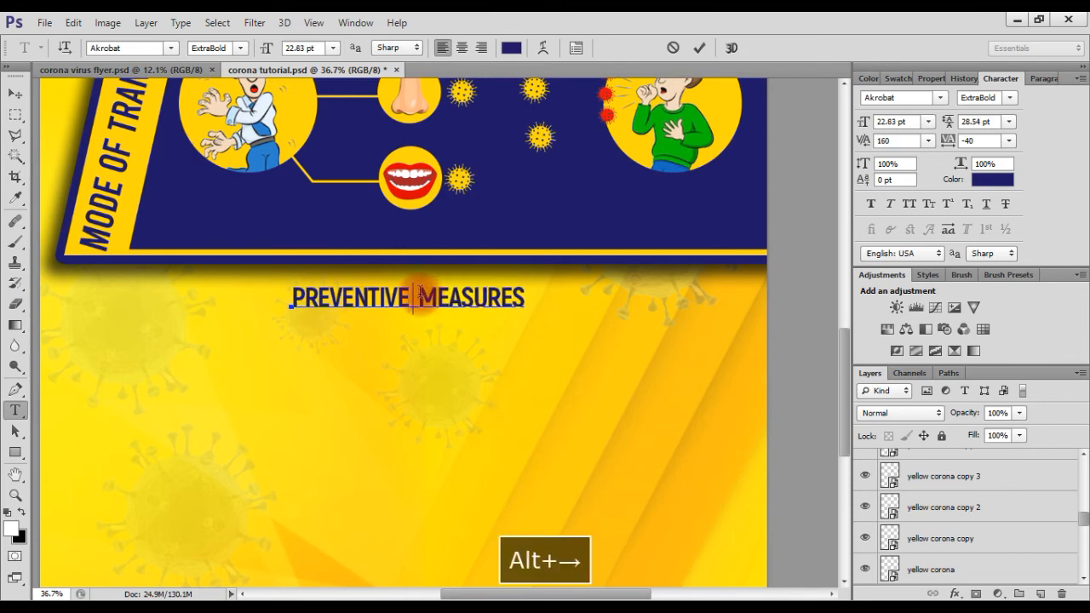
{"action": "left_click", "coordinate": [699, 48]}
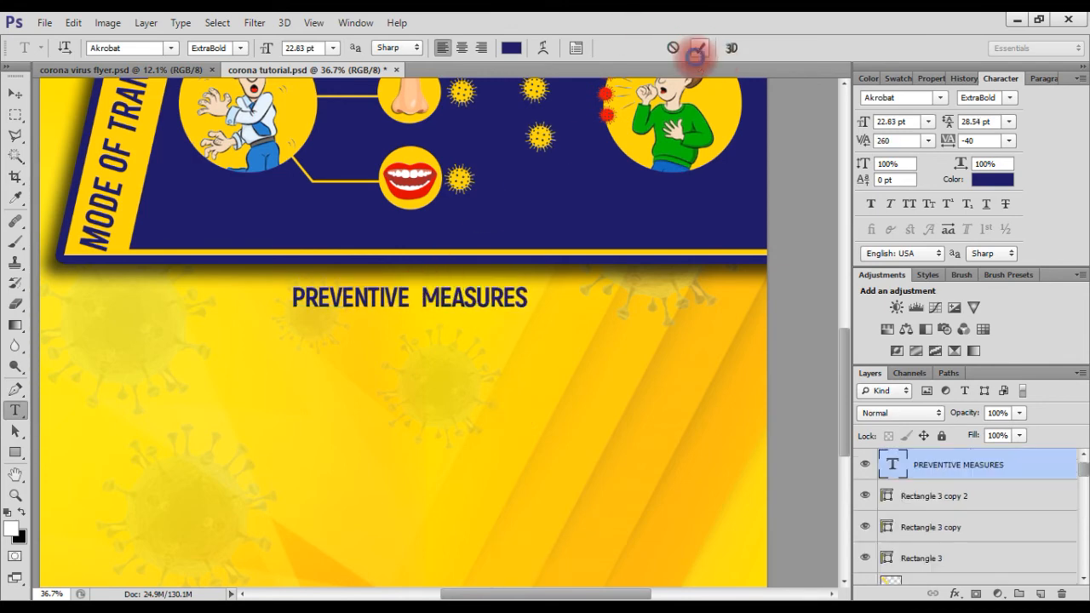
Centre the PREVENTIVE MEASURES heading horizontally on the page
{"action": "key", "text": "v"}
{"action": "key", "text": "ctrl+a"}
{"action": "left_click", "coordinate": [398, 47]}
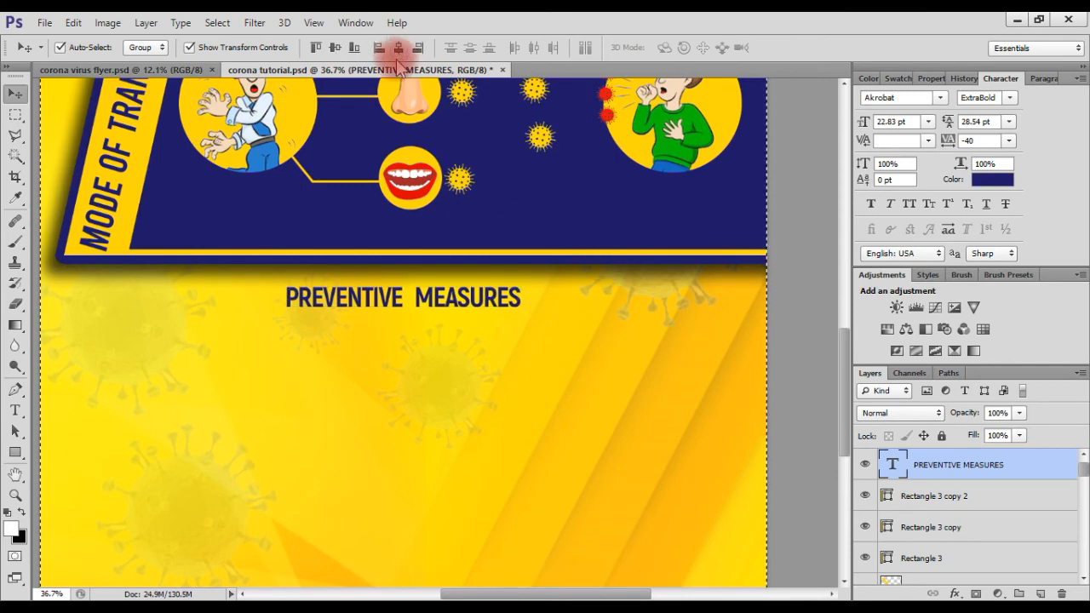
{"action": "key", "text": "ctrl+d"}
{"action": "left_click", "coordinate": [803, 299]}
Draw a small white rounded square with a 95 px corner radius below the heading, near the page's left edge
{"action": "scroll", "coordinate": [807, 308], "scroll_direction": "down", "scroll_amount": 1}
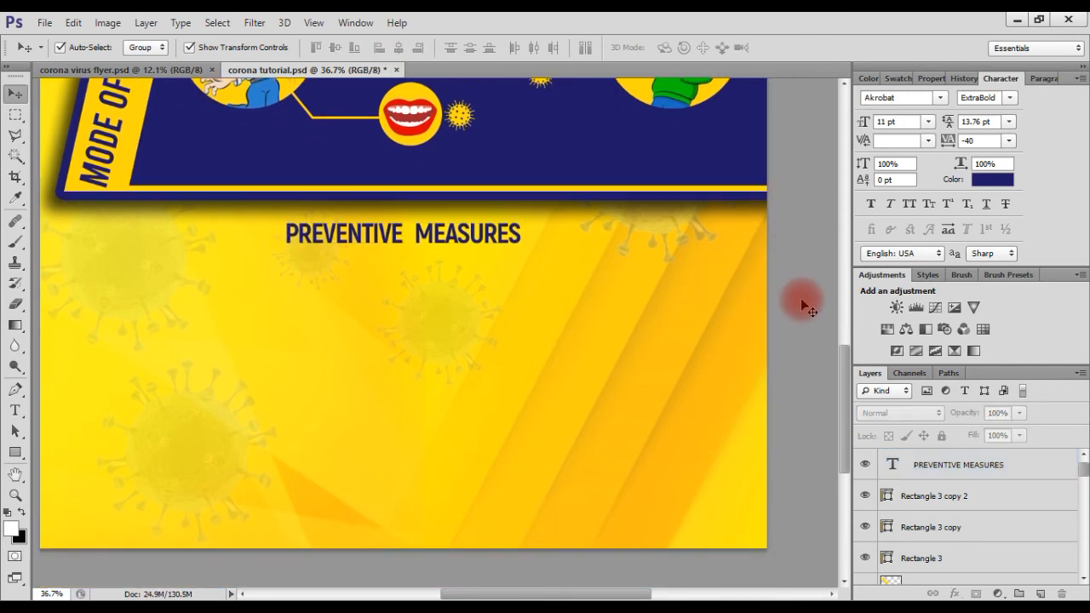
{"action": "key", "text": "ctrl+0"}
{"action": "key", "text": "F3"}
{"action": "scroll", "coordinate": [457, 462], "scroll_direction": "up", "scroll_amount": 3}
{"action": "scroll", "coordinate": [516, 456], "scroll_direction": "down", "scroll_amount": 1}
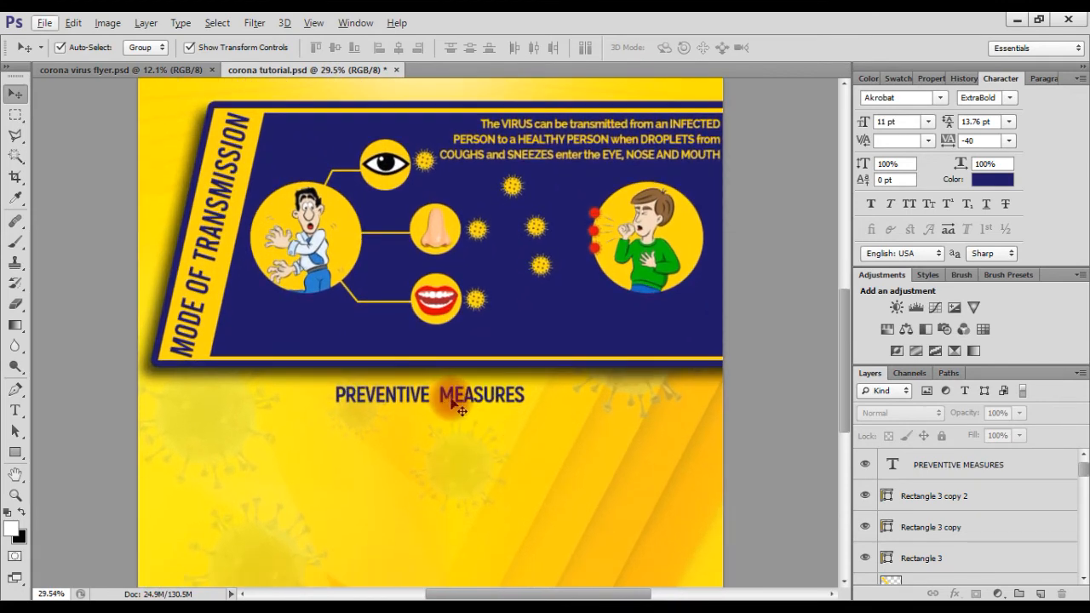
{"action": "scroll", "coordinate": [451, 405], "scroll_direction": "down", "scroll_amount": 5}
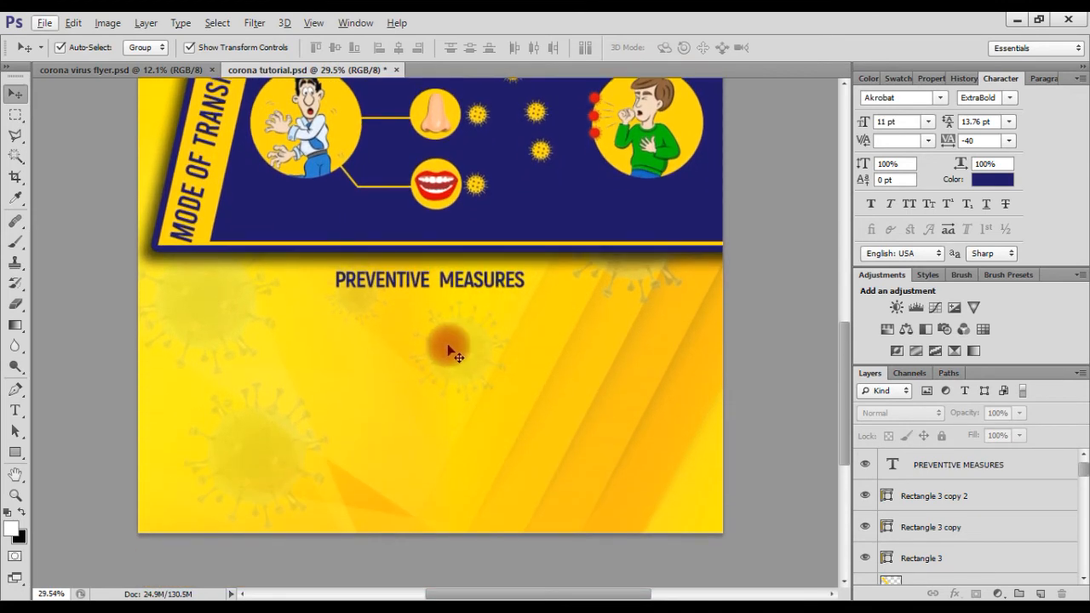
{"action": "scroll", "coordinate": [451, 350], "scroll_direction": "down", "scroll_amount": 1}
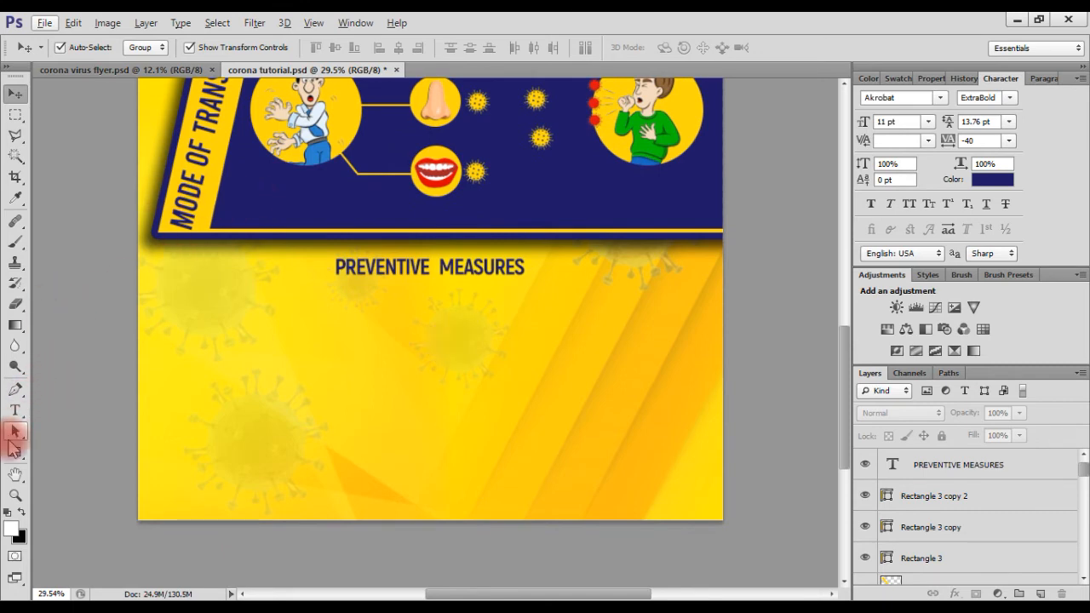
{"action": "left_click", "coordinate": [15, 451]}
{"action": "left_click", "coordinate": [56, 464]}
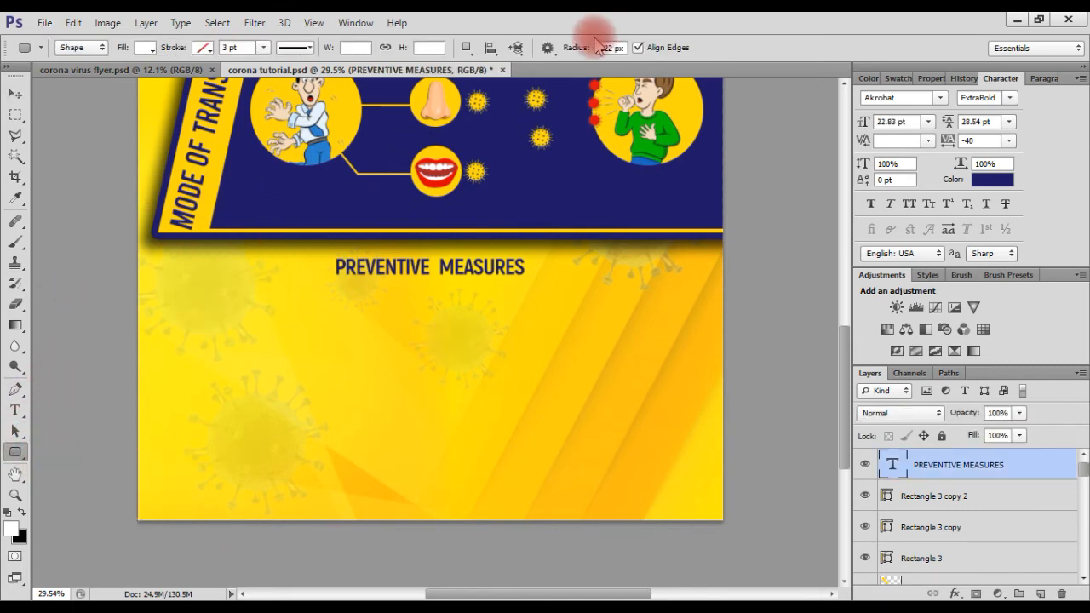
{"action": "type", "text": "95"}
{"action": "key", "text": "Return"}
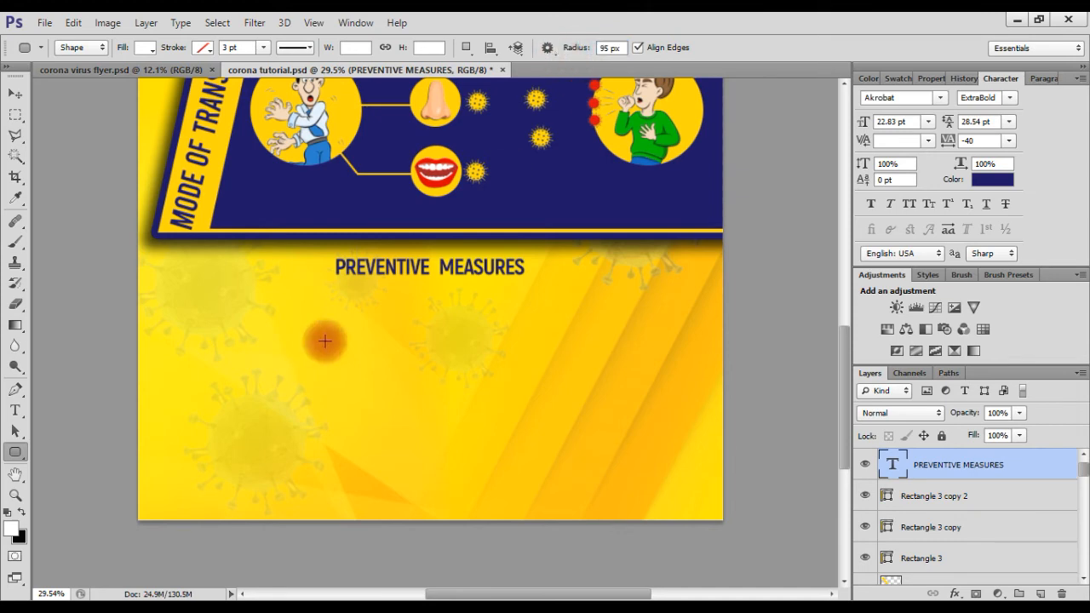
{"action": "left_click_drag", "start_coordinate": [159, 296], "coordinate": [213, 345]}
{"action": "key", "text": "v"}
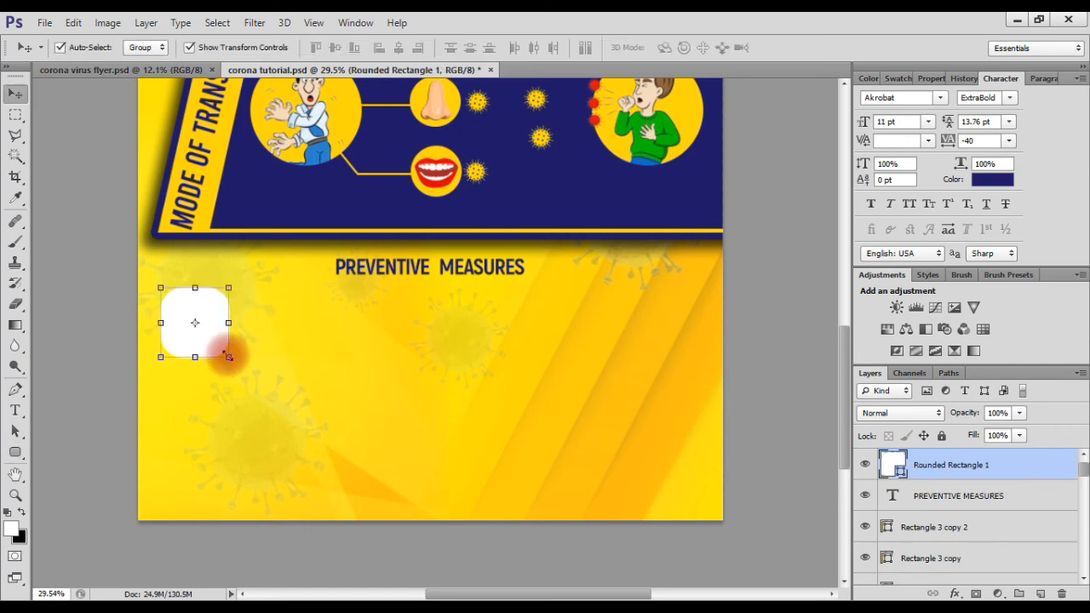
Duplicate the rounded square three times across the page and space the four squares in a row
{"action": "left_click_drag", "start_coordinate": [217, 343], "coordinate": [504, 341]}
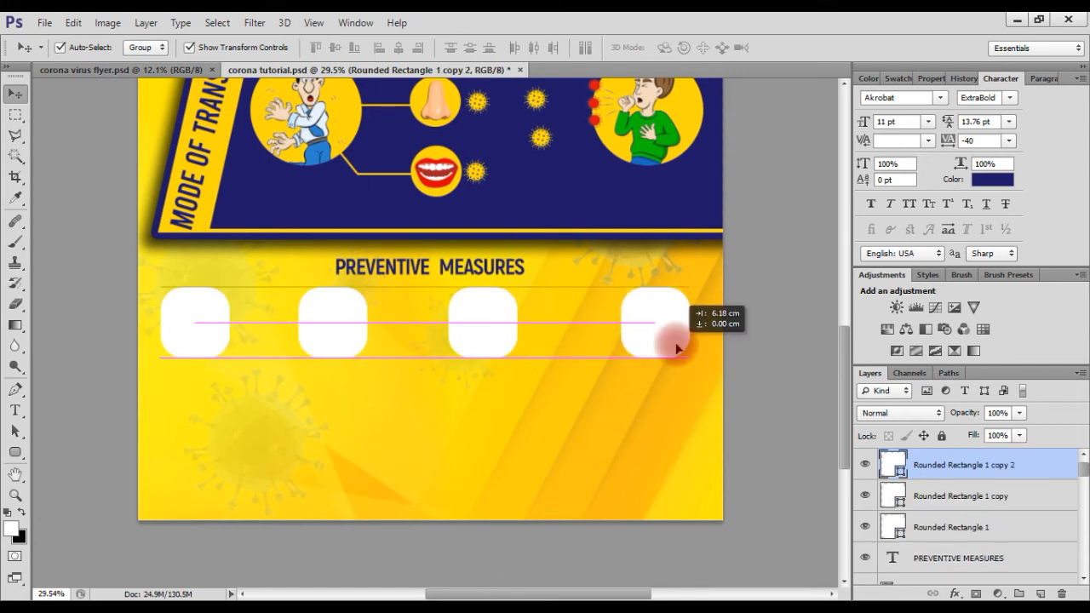
{"action": "left_click_drag", "start_coordinate": [675, 342], "coordinate": [679, 343]}
{"action": "left_click_drag", "start_coordinate": [497, 348], "coordinate": [515, 347]}
{"action": "left_click_drag", "start_coordinate": [360, 336], "coordinate": [372, 330]}
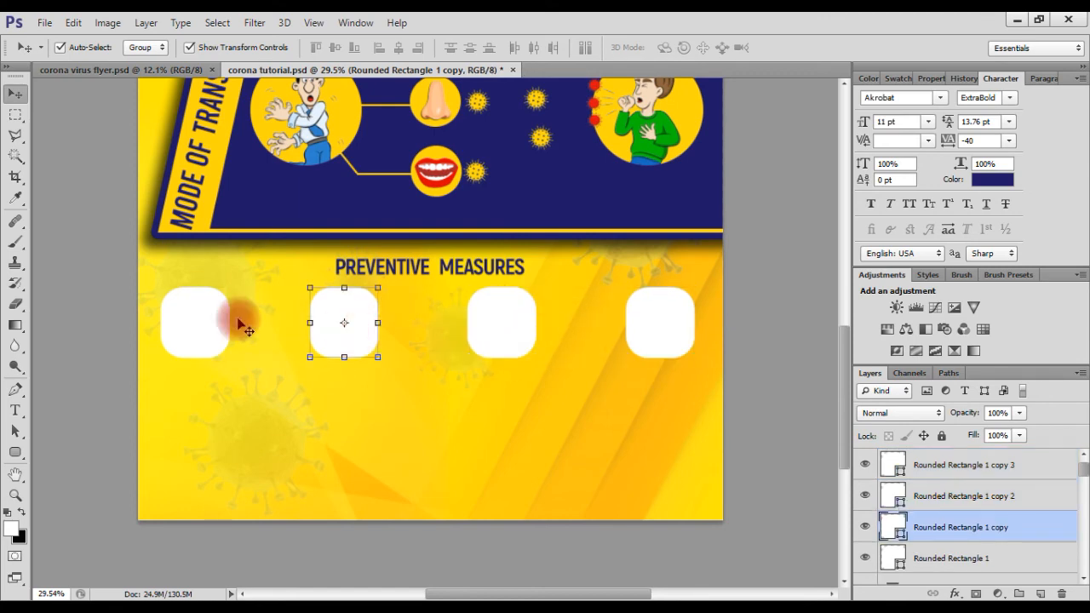
Duplicate the row of four rounded squares straight down to form a second row near the page's lower edge
{"action": "left_click", "coordinate": [245, 331], "text": "shift"}
{"action": "left_click", "coordinate": [445, 323], "text": "shift"}
{"action": "left_click", "coordinate": [652, 324], "text": "shift"}
{"action": "left_click_drag", "start_coordinate": [653, 329], "coordinate": [667, 460]}
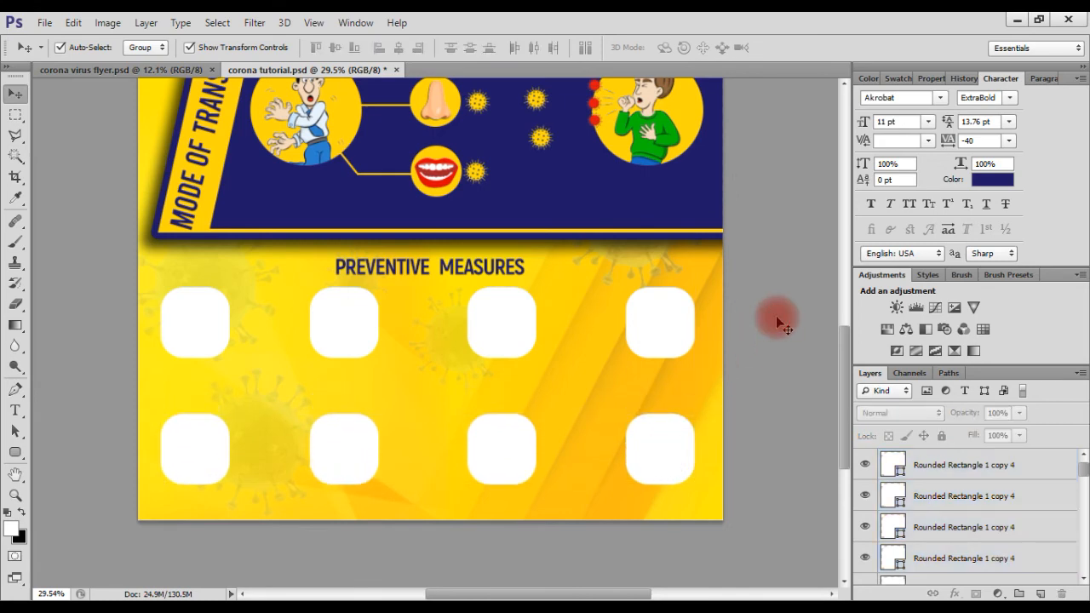
Group the CORONA VIRUS title with its two virus images and their Hue/Saturation adjustments
{"action": "scroll", "coordinate": [776, 313], "scroll_direction": "up", "scroll_amount": 5}
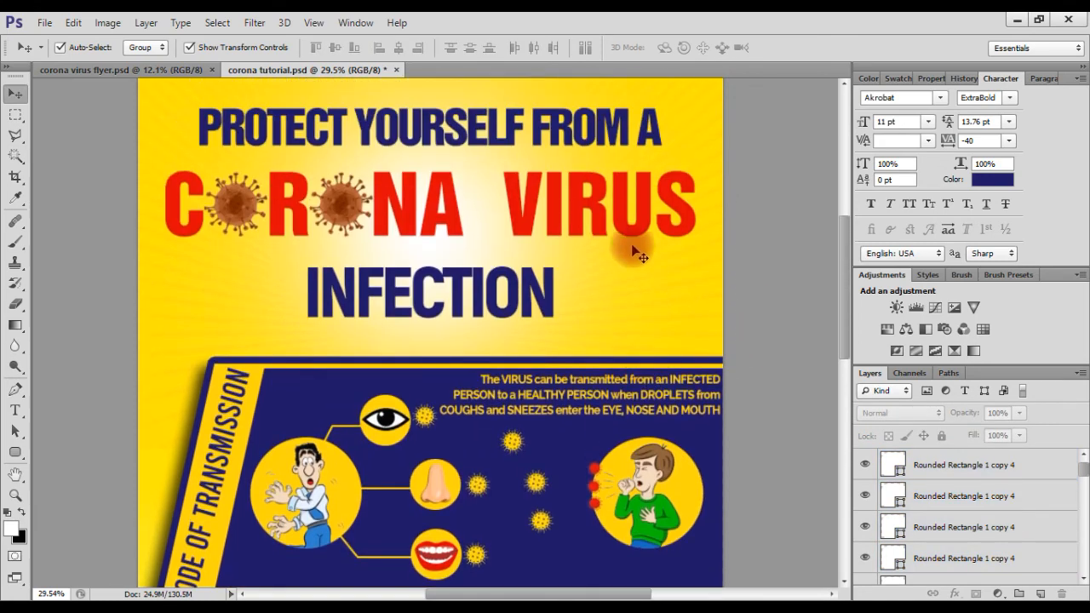
{"action": "scroll", "coordinate": [638, 253], "scroll_direction": "up", "scroll_amount": 1}
{"action": "left_click", "coordinate": [453, 277]}
{"action": "left_click", "coordinate": [961, 543]}
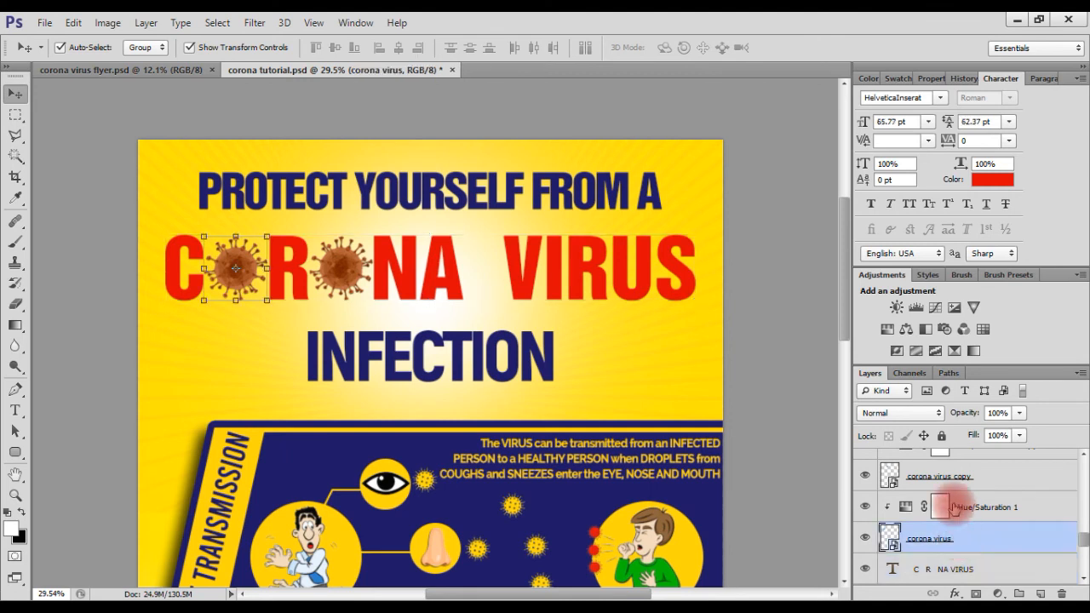
{"action": "scroll", "coordinate": [951, 496], "scroll_direction": "up", "scroll_amount": 1}
{"action": "left_click", "coordinate": [988, 483]}
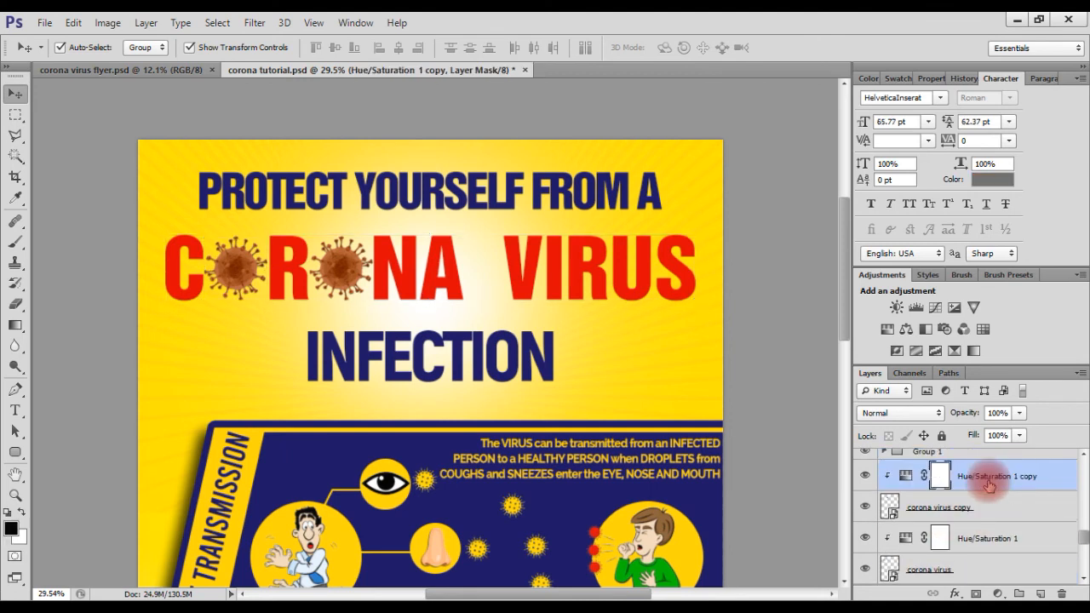
{"action": "scroll", "coordinate": [979, 502], "scroll_direction": "down", "scroll_amount": 2}
{"action": "left_click", "coordinate": [975, 532], "text": "shift"}
{"action": "key", "text": "ctrl+g"}
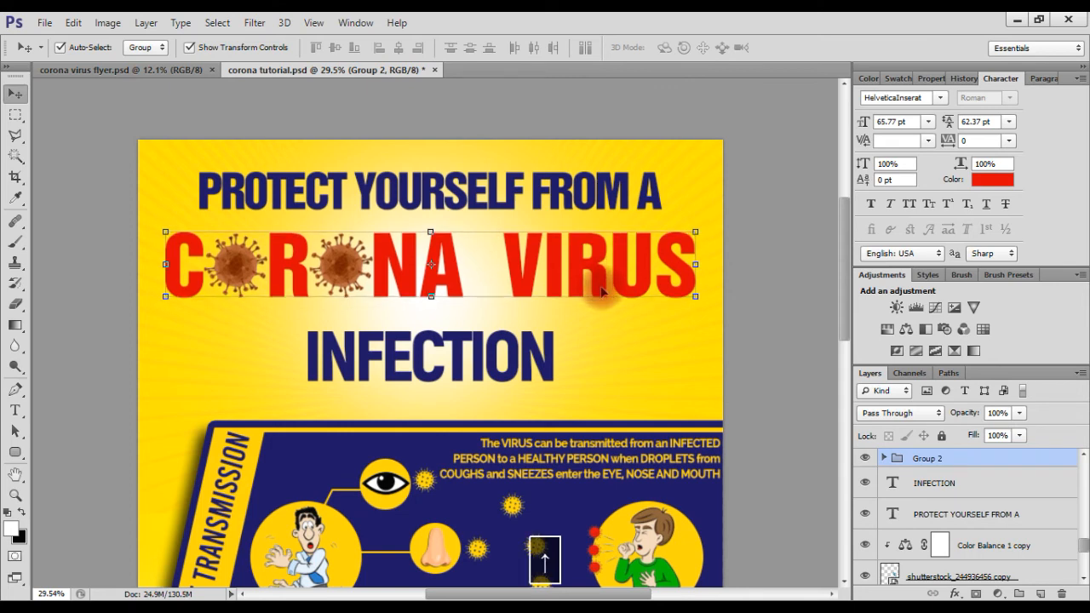
Move the INFECTION heading up slightly toward the CORONA VIRUS title
{"action": "left_click", "coordinate": [530, 346]}
{"action": "key", "text": "shift+Up"}
{"action": "key", "text": "shift+Up"}
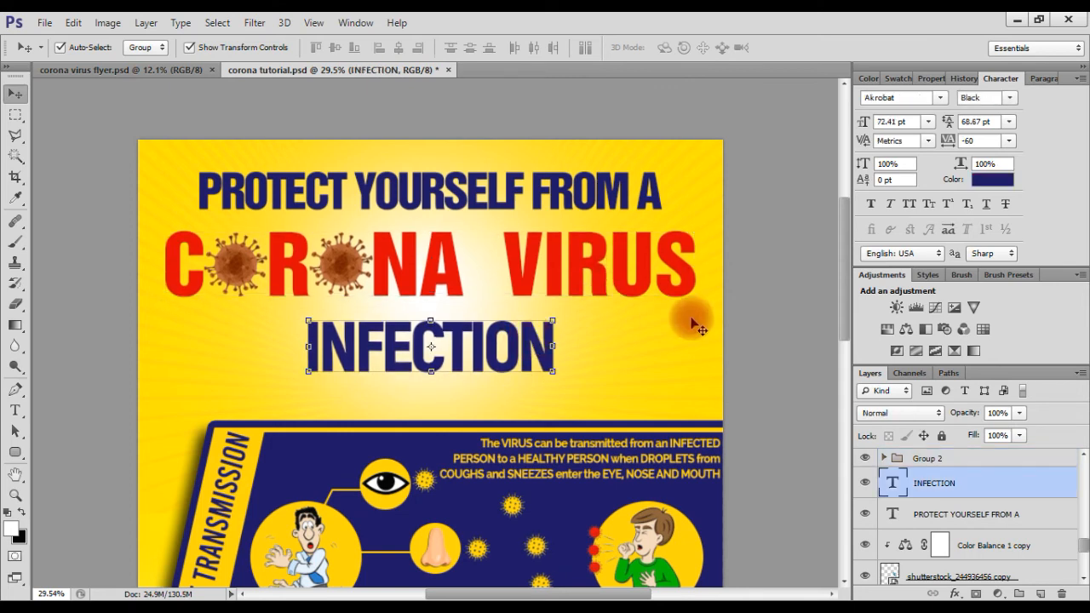
{"action": "left_click", "coordinate": [753, 318]}
{"action": "scroll", "coordinate": [746, 413], "scroll_direction": "down", "scroll_amount": 1}
{"action": "left_click", "coordinate": [676, 388]}
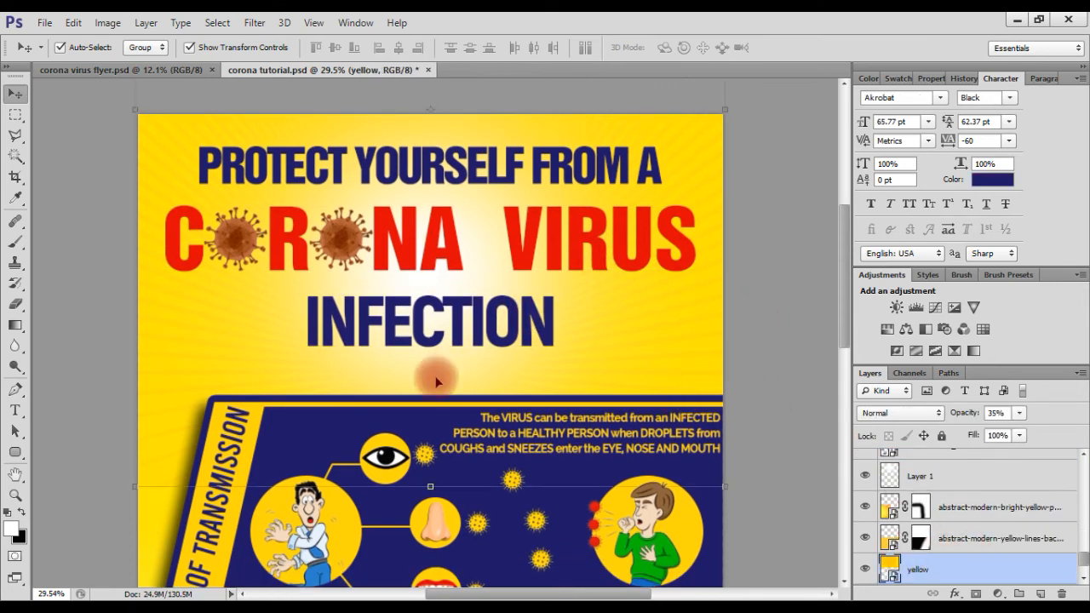
Group all the layers that make up the Mode of Transmission panel
{"action": "left_click", "coordinate": [408, 406]}
{"action": "scroll", "coordinate": [941, 505], "scroll_direction": "up", "scroll_amount": 4}
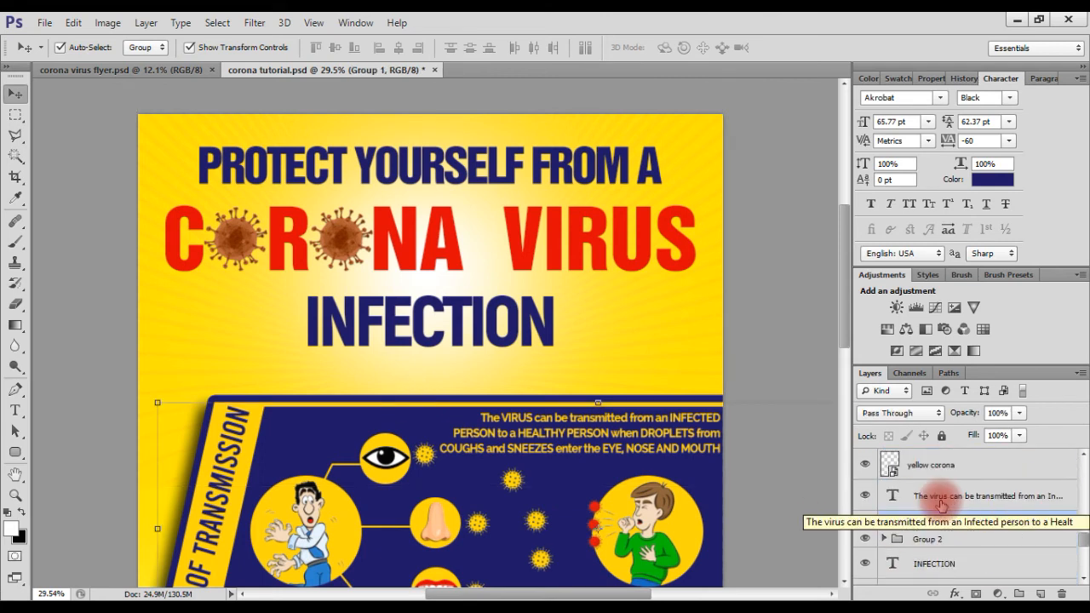
{"action": "scroll", "coordinate": [941, 505], "scroll_direction": "up", "scroll_amount": 5}
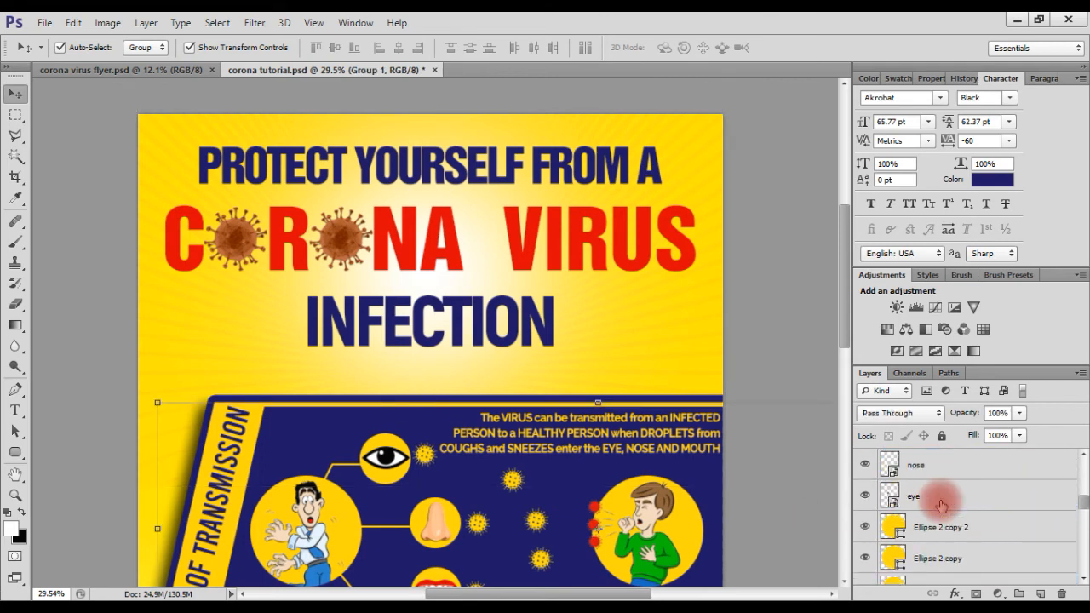
{"action": "left_click", "coordinate": [937, 492], "text": "shift"}
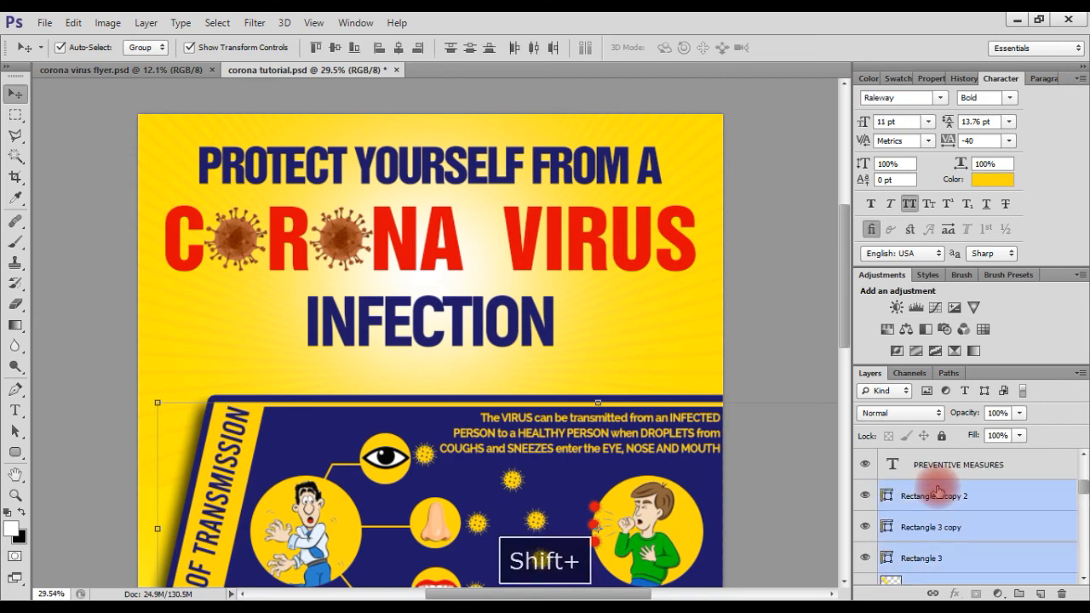
{"action": "key", "text": "ctrl+g"}
Move the grouped Mode of Transmission panel straight up, closer to the INFECTION heading
{"action": "scroll", "coordinate": [675, 437], "scroll_direction": "down", "scroll_amount": 5}
{"action": "key", "text": "Up"}
{"action": "key", "text": "Up"}
{"action": "key", "text": "Up"}
{"action": "key", "text": "Up"}
{"action": "key", "text": "Up"}
{"action": "key", "text": "Up"}
{"action": "key", "text": "Up"}
{"action": "key", "text": "Up"}
{"action": "key", "text": "Up"}
{"action": "key", "text": "Up"}
{"action": "key", "text": "Up"}
{"action": "key", "text": "Up"}
{"action": "key", "text": "Up"}
{"action": "key", "text": "Up"}
{"action": "key", "text": "Up"}
{"action": "key", "text": "Up"}
{"action": "key", "text": "Up"}
{"action": "key", "text": "Up"}
{"action": "key", "text": "Up"}
{"action": "key", "text": "Up"}
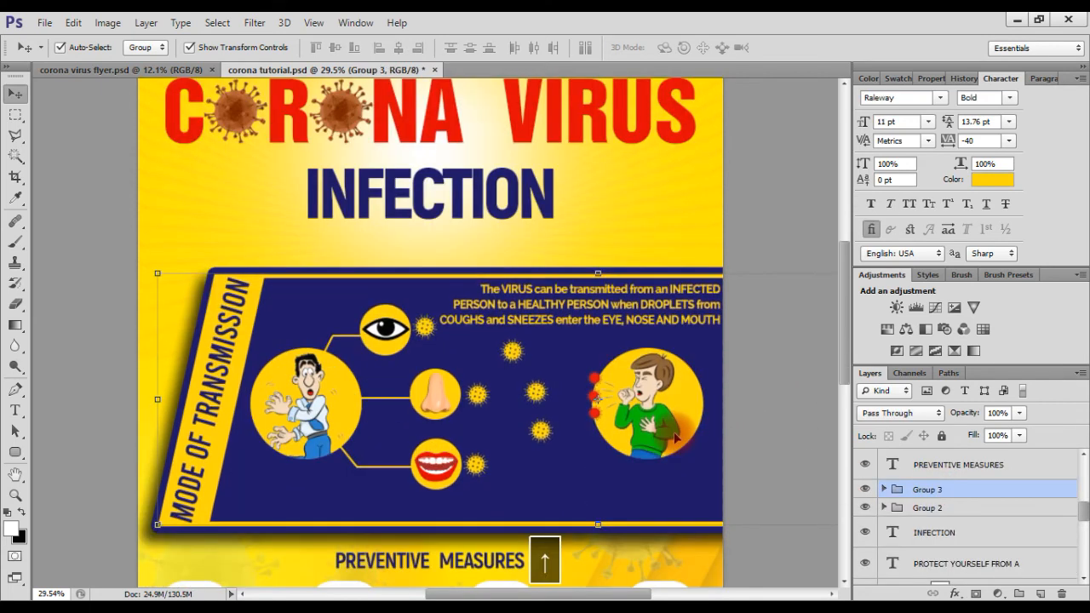
{"action": "key", "text": "Up"}
{"action": "key", "text": "Up"}
{"action": "key", "text": "Up"}
{"action": "key", "text": "Up"}
{"action": "key", "text": "Up"}
{"action": "key", "text": "Up"}
{"action": "key", "text": "Up"}
{"action": "key", "text": "Up"}
{"action": "key", "text": "Up"}
{"action": "key", "text": "Up"}
{"action": "key", "text": "Up"}
{"action": "key", "text": "Up"}
{"action": "key", "text": "Up"}
{"action": "key", "text": "Up"}
{"action": "key", "text": "Up"}
{"action": "key", "text": "Up"}
{"action": "key", "text": "Up"}
{"action": "key", "text": "Up"}
{"action": "key", "text": "Up"}
{"action": "key", "text": "Up"}
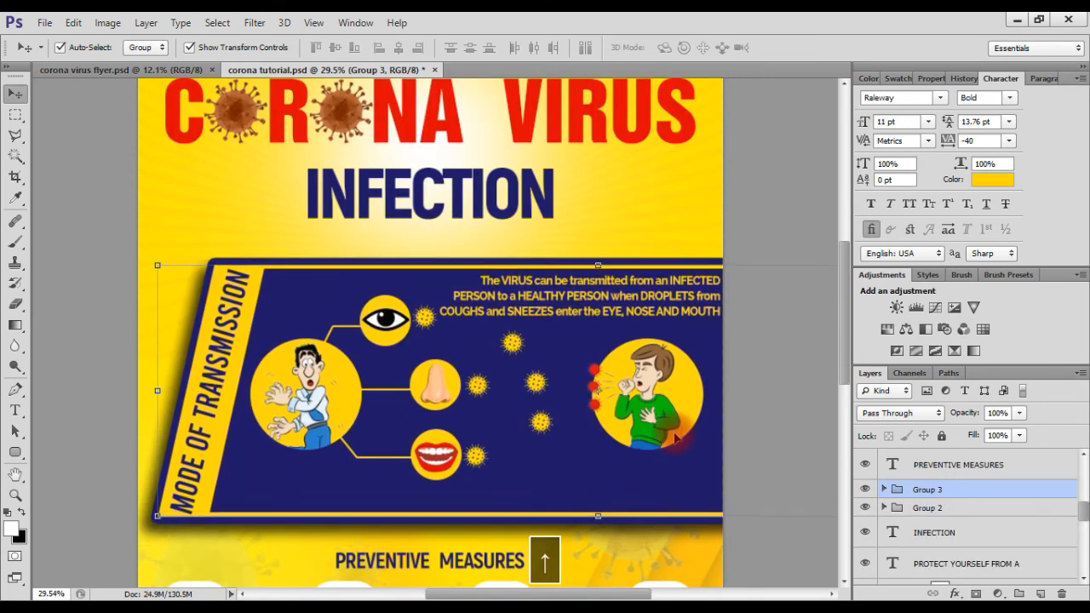
{"action": "key", "text": "Up"}
{"action": "key", "text": "Up"}
{"action": "key", "text": "Up"}
{"action": "key", "text": "Up"}
{"action": "key", "text": "Up"}
{"action": "key", "text": "Up"}
{"action": "key", "text": "Up"}
{"action": "key", "text": "Up"}
{"action": "key", "text": "Up"}
{"action": "key", "text": "Up"}
{"action": "key", "text": "Up"}
{"action": "key", "text": "Up"}
{"action": "key", "text": "Up"}
{"action": "key", "text": "Up"}
{"action": "key", "text": "Up"}
{"action": "key", "text": "Up"}
{"action": "left_click_drag", "start_coordinate": [644, 484], "coordinate": [642, 472]}
Move the PREVENTIVE MEASURES heading up to sit just beneath the Mode of Transmission panel
{"action": "scroll", "coordinate": [688, 449], "scroll_direction": "down", "scroll_amount": 3}
{"action": "scroll", "coordinate": [691, 449], "scroll_direction": "down", "scroll_amount": 1}
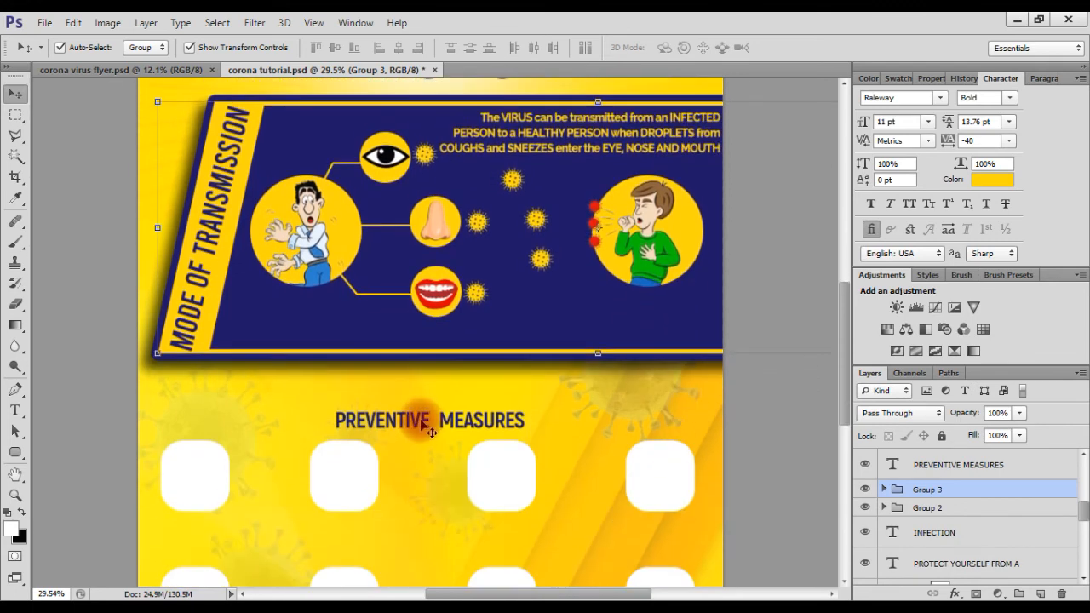
{"action": "left_click", "coordinate": [407, 417]}
{"action": "left_click_drag", "start_coordinate": [407, 409], "coordinate": [411, 387]}
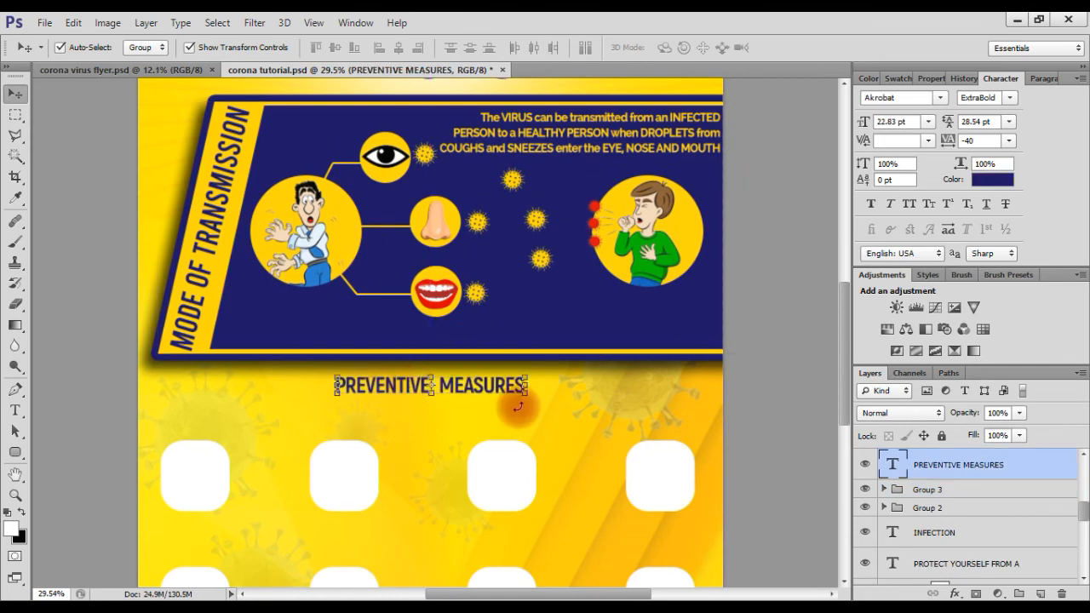
Move the upper row of four rounded squares up, close beneath the PREVENTIVE MEASURES heading
{"action": "scroll", "coordinate": [800, 408], "scroll_direction": "down", "scroll_amount": 3}
{"action": "left_click", "coordinate": [659, 348]}
{"action": "left_click", "coordinate": [503, 353], "text": "shift"}
{"action": "left_click", "coordinate": [343, 348], "text": "shift"}
{"action": "left_click", "coordinate": [197, 343], "text": "shift"}
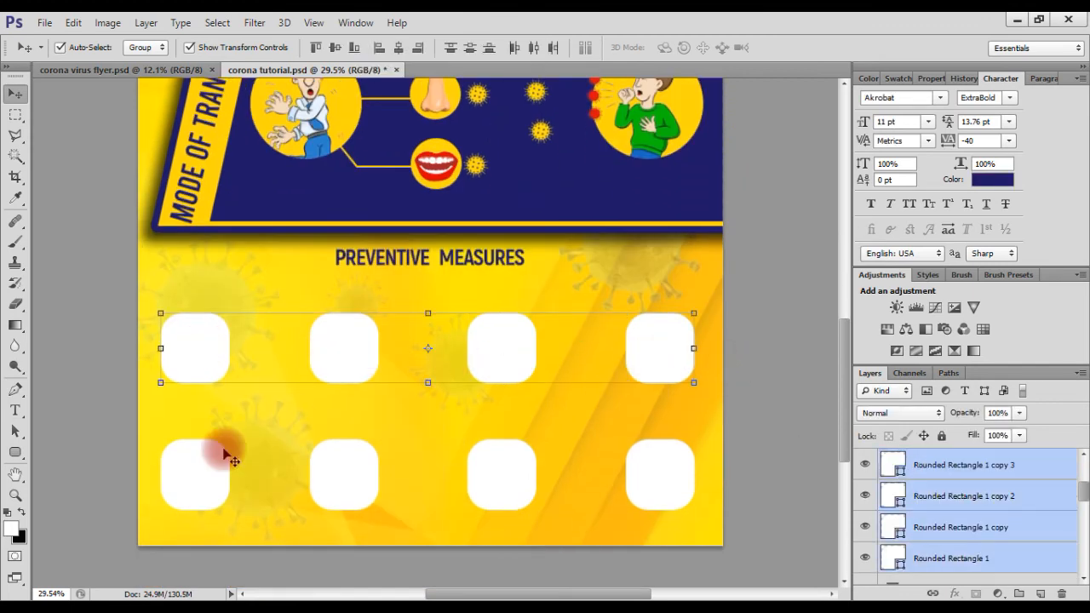
{"action": "left_click_drag", "start_coordinate": [323, 377], "coordinate": [345, 315]}
Move the lower row of four rounded squares straight up by about 1 cm
{"action": "left_click", "coordinate": [200, 478]}
{"action": "left_click", "coordinate": [344, 479], "text": "shift"}
{"action": "left_click", "coordinate": [508, 479], "text": "shift"}
{"action": "left_click", "coordinate": [649, 488], "text": "shift"}
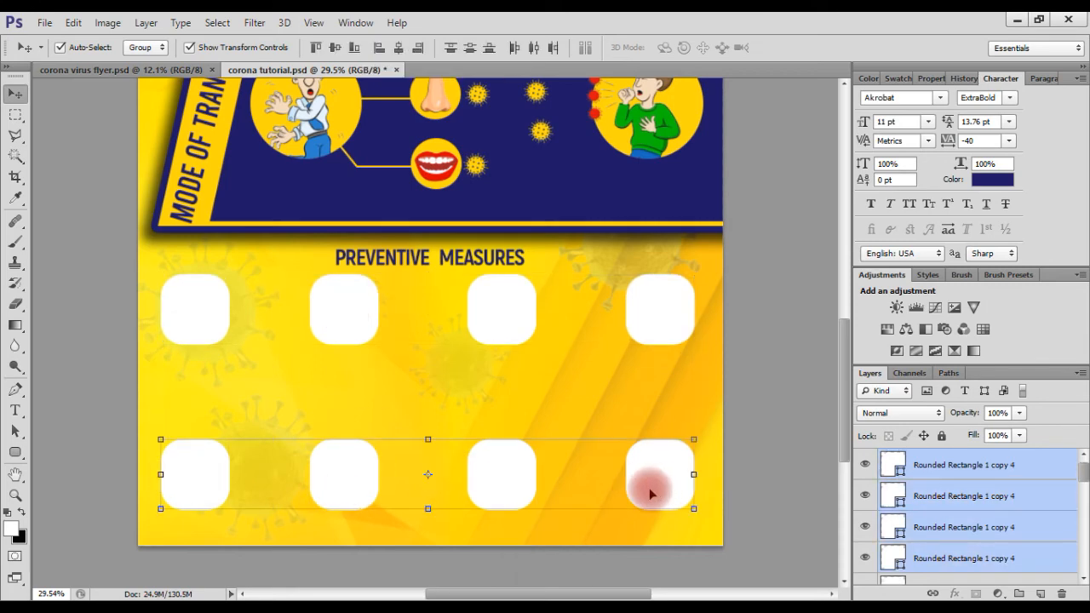
{"action": "left_click_drag", "start_coordinate": [648, 489], "coordinate": [647, 460]}
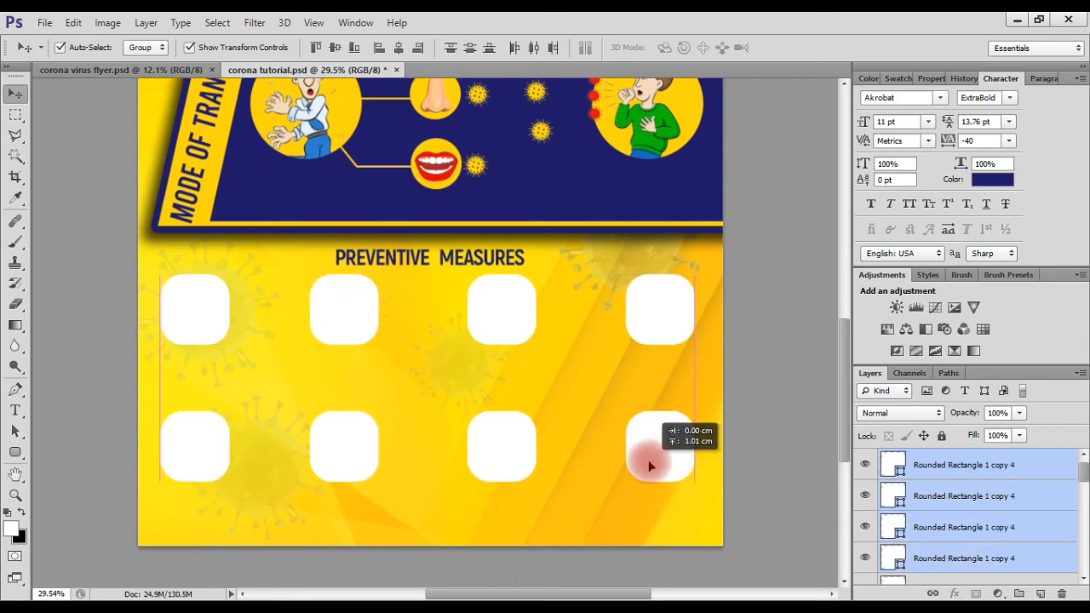
{"action": "left_click", "coordinate": [800, 423]}
{"action": "scroll", "coordinate": [801, 427], "scroll_direction": "up", "scroll_amount": 3}
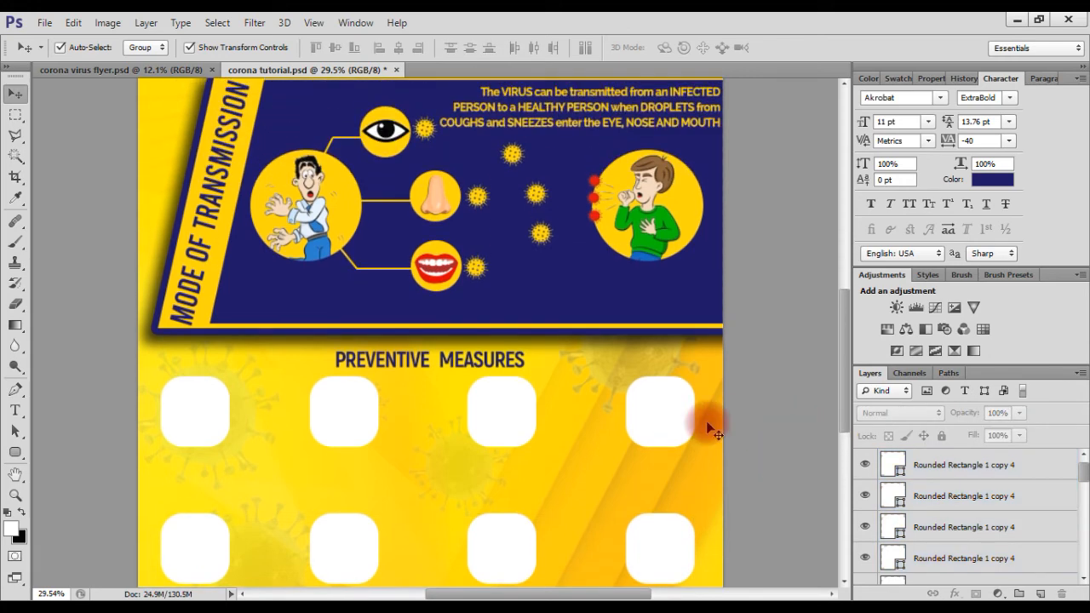
Place the hand washing image from the image folder over the first rounded square of the upper row
{"action": "key", "text": "alt+Tab"}
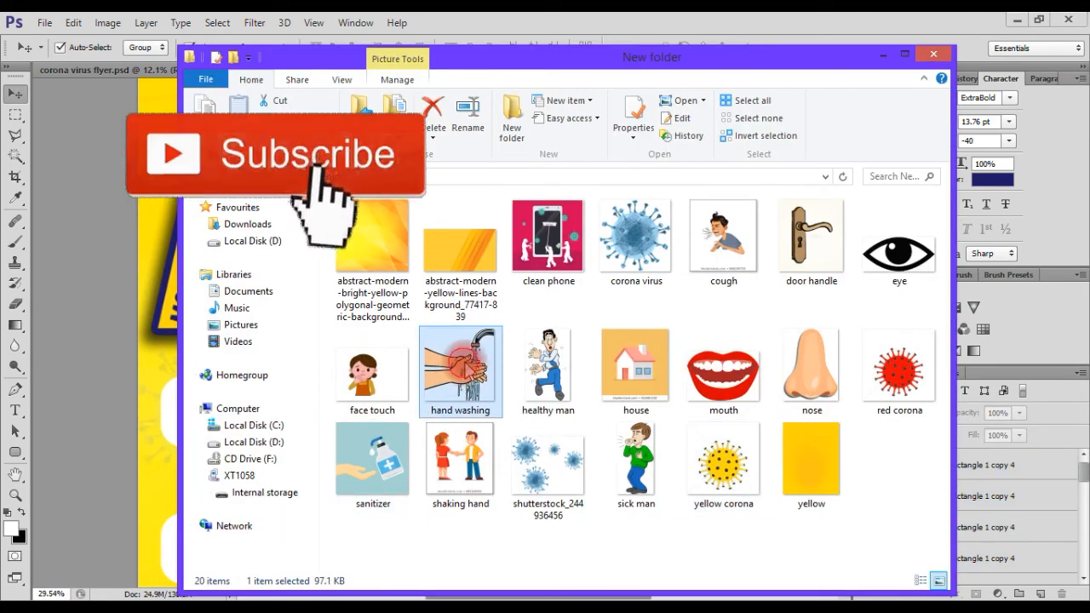
{"action": "left_click", "coordinate": [155, 427]}
{"action": "key", "text": "space"}
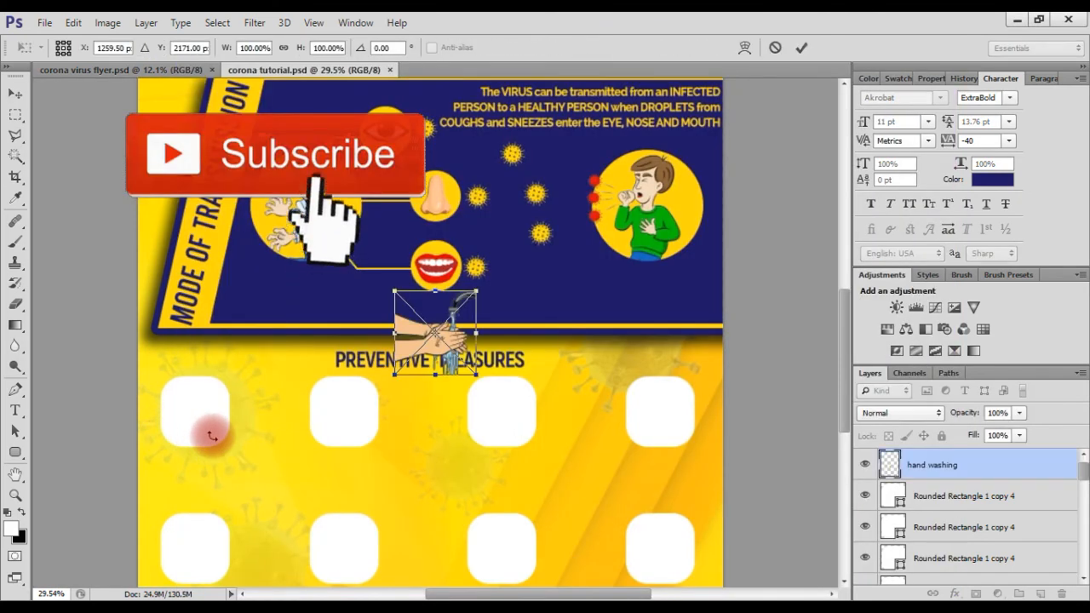
{"action": "left_click_drag", "start_coordinate": [423, 334], "coordinate": [182, 412]}
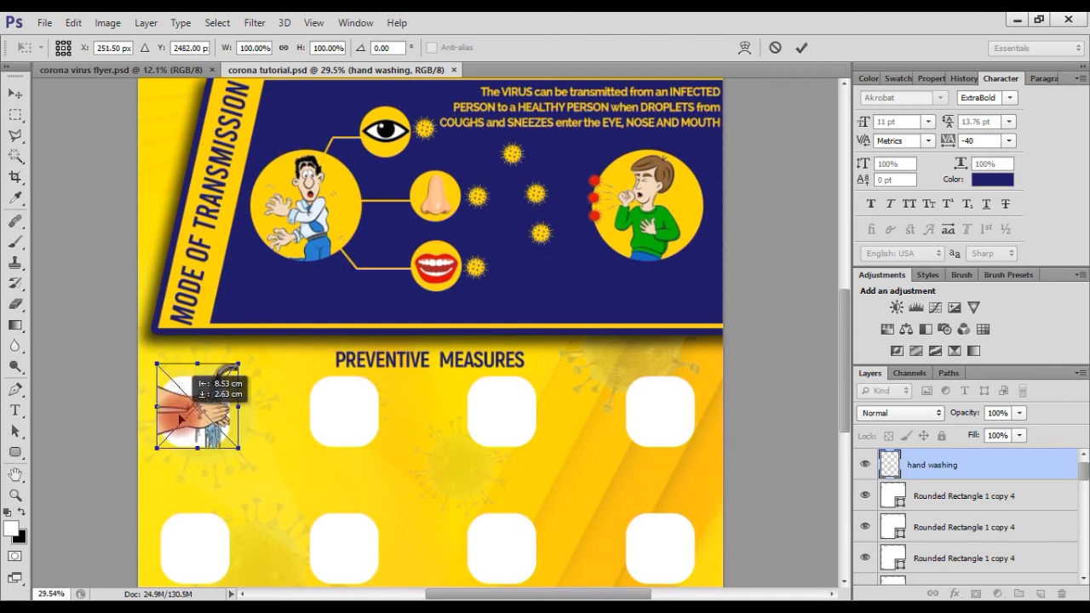
{"action": "left_click", "coordinate": [801, 49]}
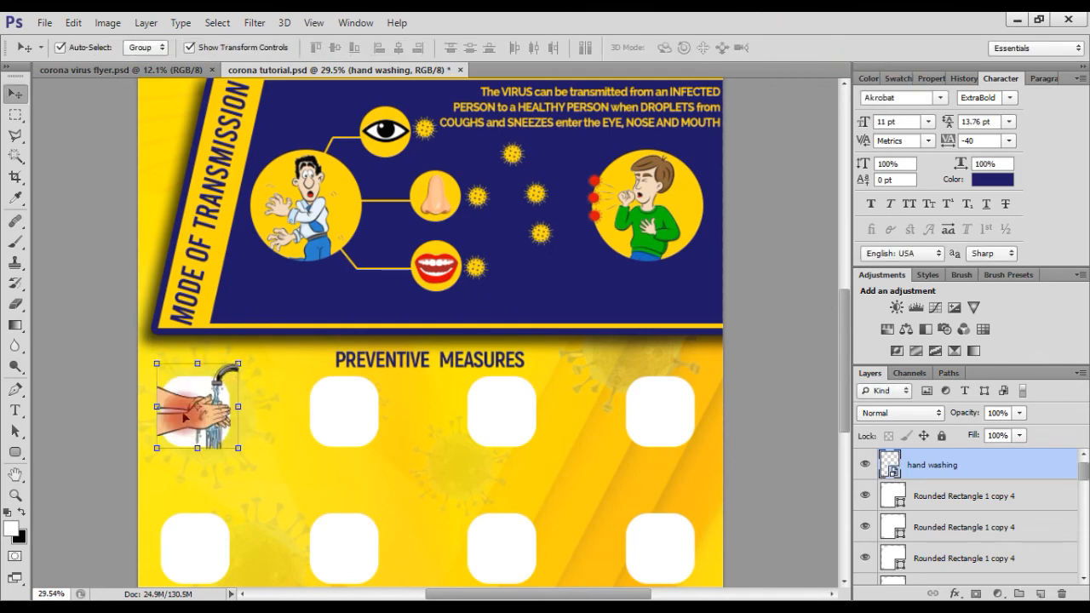
Shift the hand washing image up and reorder the first square's layer directly beneath it
{"action": "left_click_drag", "start_coordinate": [185, 416], "coordinate": [184, 398]}
{"action": "left_click", "coordinate": [192, 443]}
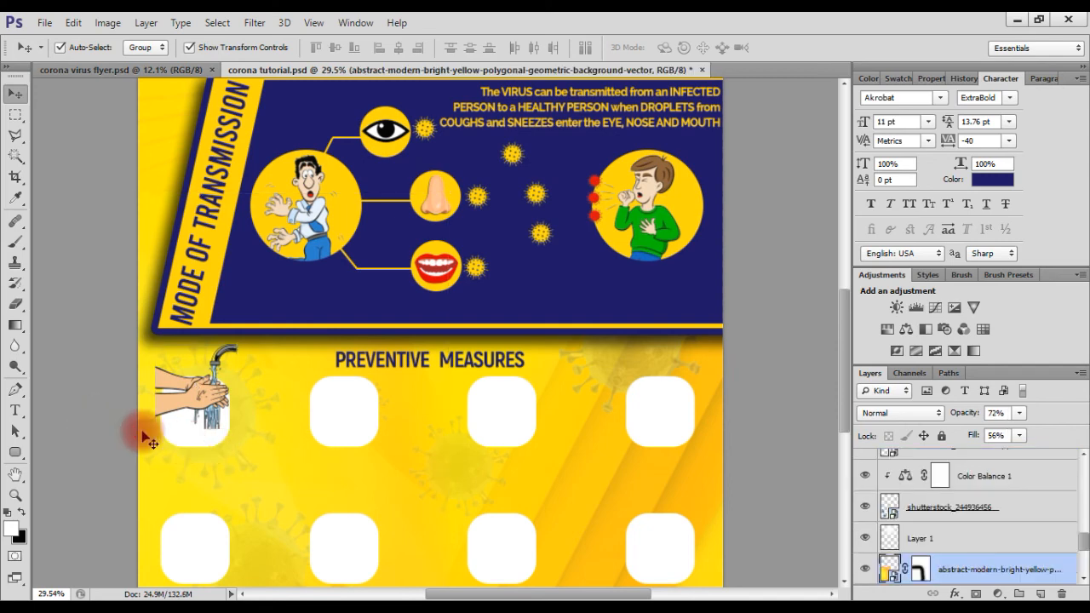
{"action": "left_click", "coordinate": [177, 443]}
{"action": "left_click_drag", "start_coordinate": [1007, 472], "coordinate": [975, 493]}
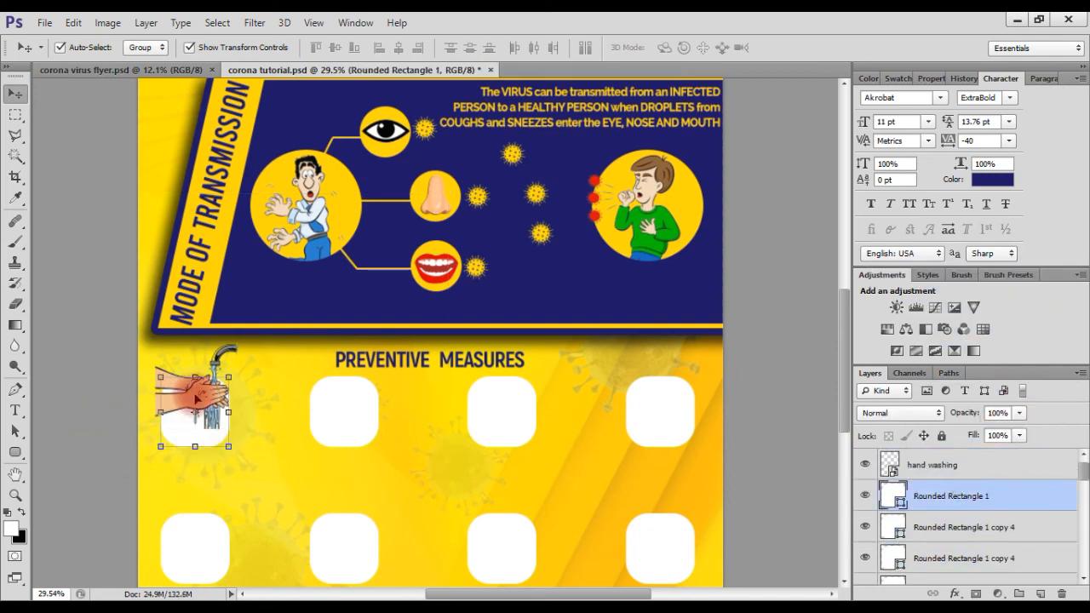
Clip the hand washing image to the first rounded square and scale it to about 94% to fit
{"action": "left_click", "coordinate": [196, 398]}
{"action": "right_click", "coordinate": [196, 397]}
{"action": "right_click", "coordinate": [1034, 467]}
{"action": "left_click", "coordinate": [756, 315]}
{"action": "left_click_drag", "start_coordinate": [179, 417], "coordinate": [177, 436]}
{"action": "key", "text": "ctrl+t"}
{"action": "left_click_drag", "start_coordinate": [242, 459], "coordinate": [239, 455]}
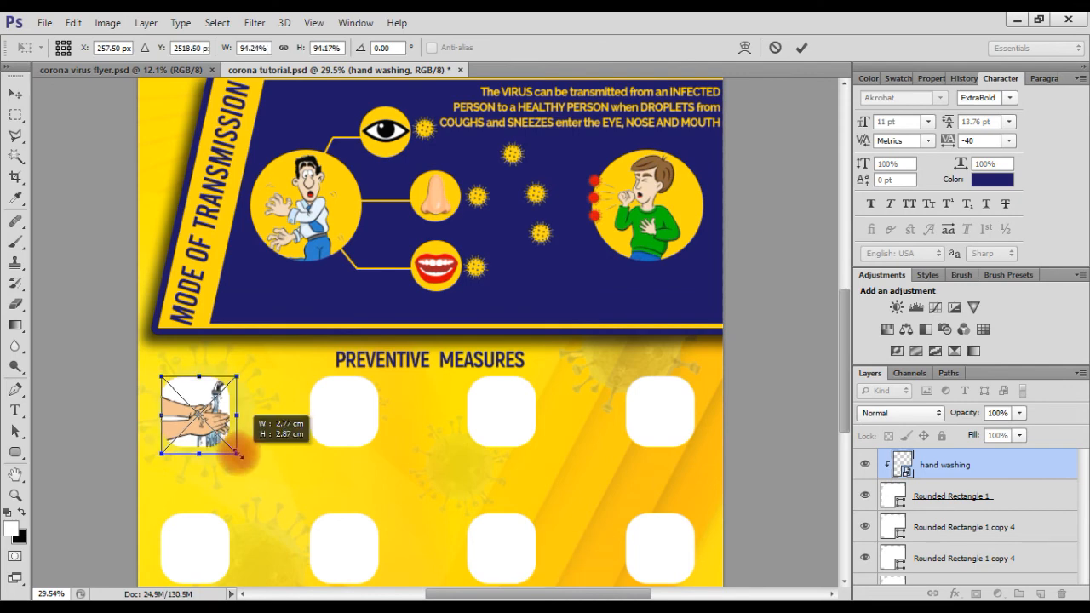
{"action": "key", "text": "Return"}
Bring the upper row's second square to the top of the layers and place the clean phone image over it
{"action": "left_click", "coordinate": [344, 412]}
{"action": "left_click_drag", "start_coordinate": [945, 569], "coordinate": [953, 435]}
{"action": "left_click", "coordinate": [157, 600]}
{"action": "left_click_drag", "start_coordinate": [547, 239], "coordinate": [158, 462]}
{"action": "left_click_drag", "start_coordinate": [465, 319], "coordinate": [378, 397]}
{"action": "key", "text": "Return"}
Clip the clean phone image to the second rounded square and scale it to about 84%
{"action": "right_click", "coordinate": [1005, 465]}
{"action": "left_click", "coordinate": [754, 311]}
{"action": "key", "text": "ctrl+t"}
{"action": "left_click_drag", "start_coordinate": [391, 454], "coordinate": [383, 446]}
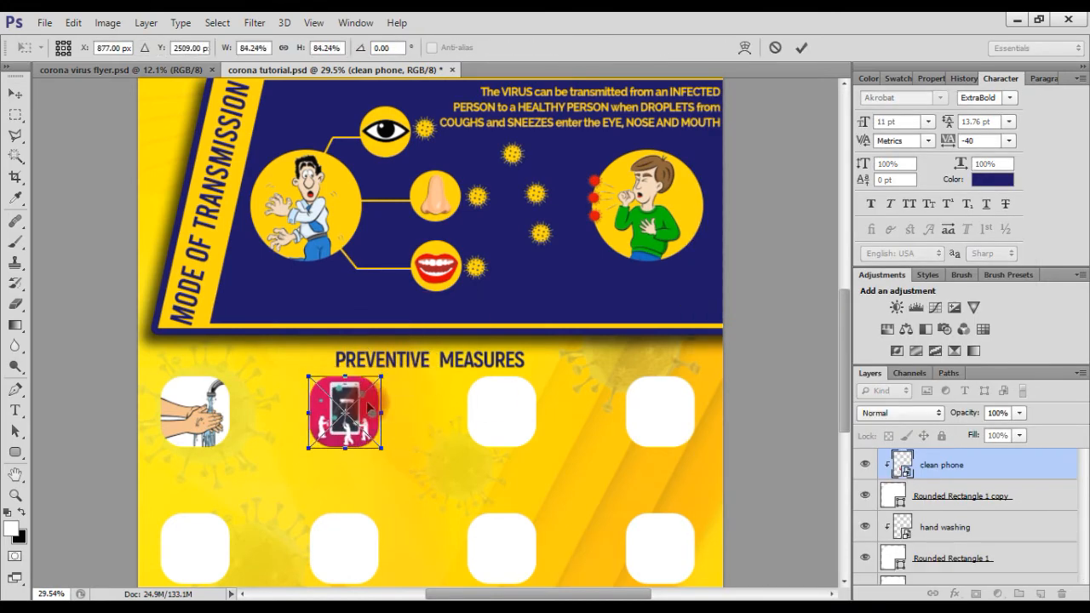
{"action": "key", "text": "Return"}
Bring the upper row's third square to the top of the layers and place the sanitizer image over it
{"action": "left_click", "coordinate": [501, 411]}
{"action": "left_click_drag", "start_coordinate": [974, 568], "coordinate": [987, 452]}
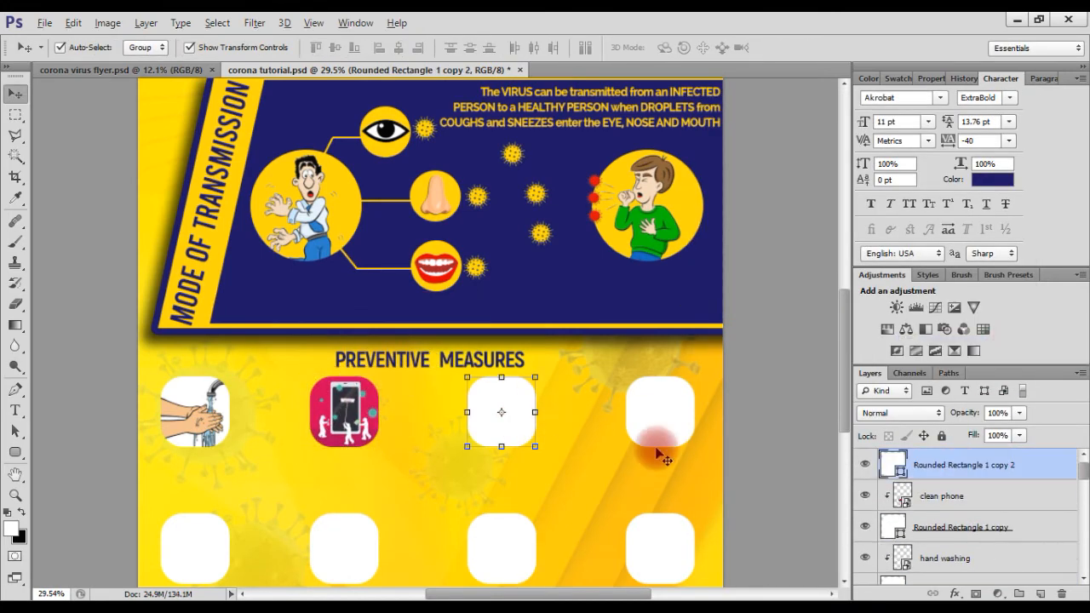
{"action": "key", "text": "alt+Tab"}
{"action": "left_click_drag", "start_coordinate": [371, 462], "coordinate": [108, 485]}
{"action": "left_click_drag", "start_coordinate": [418, 336], "coordinate": [487, 419]}
{"action": "key", "text": "Return"}
Clip the sanitizer image to the third rounded square and scale it to about 80%
{"action": "right_click", "coordinate": [948, 470]}
{"action": "left_click", "coordinate": [657, 312]}
{"action": "left_click_drag", "start_coordinate": [551, 460], "coordinate": [540, 449]}
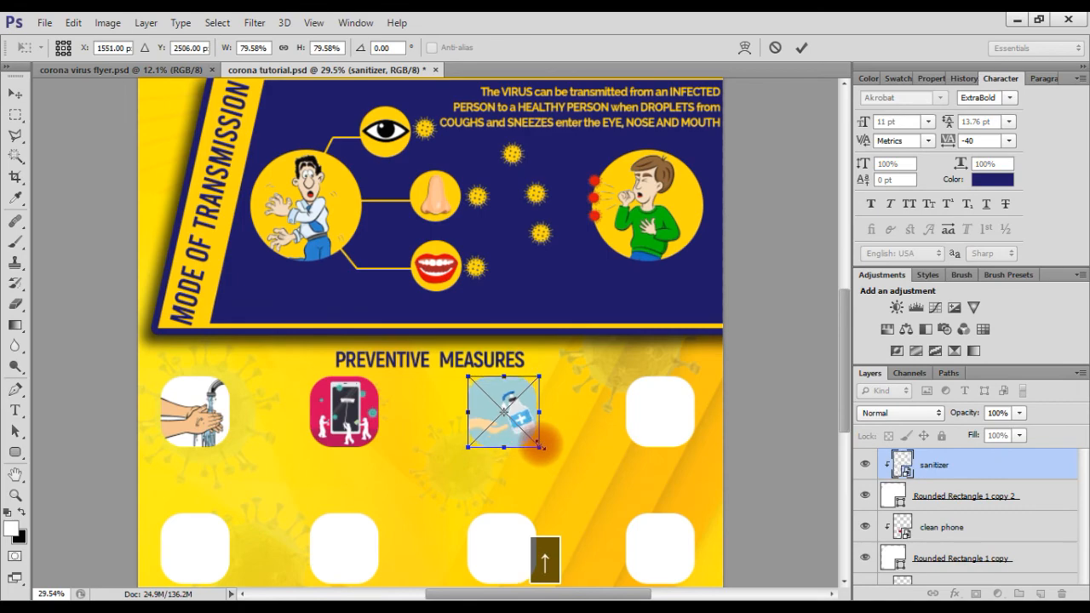
{"action": "key", "text": "Return"}
Bring the upper row's fourth square to the layer top and place the face touch image over it, scaled to about 70%
{"action": "left_click", "coordinate": [676, 423]}
{"action": "left_click_drag", "start_coordinate": [1002, 565], "coordinate": [977, 452]}
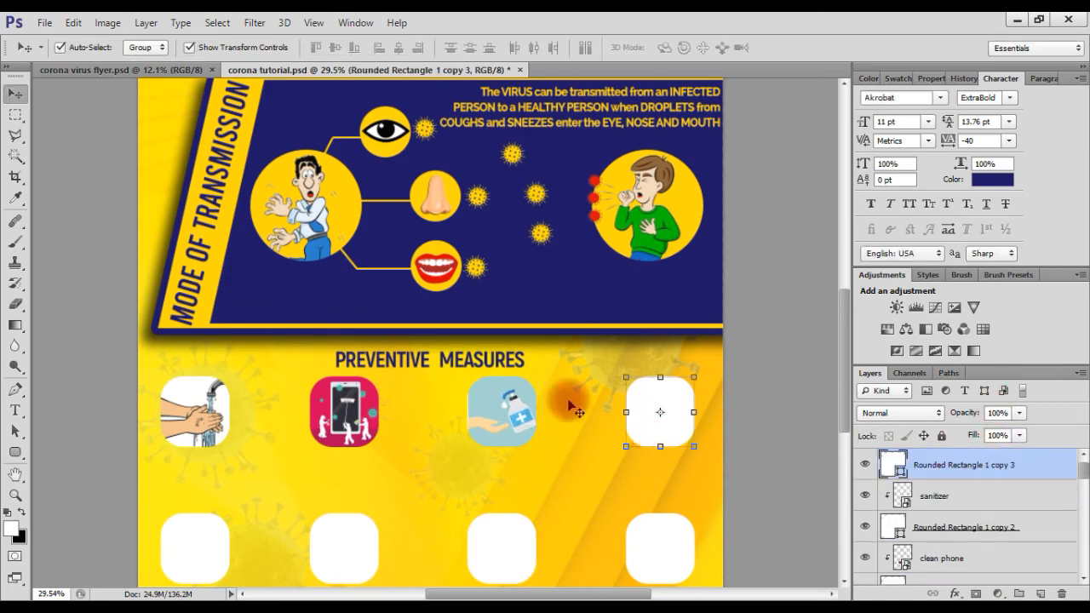
{"action": "key", "text": "alt+Tab"}
{"action": "left_click_drag", "start_coordinate": [375, 391], "coordinate": [160, 485]}
{"action": "left_click_drag", "start_coordinate": [410, 337], "coordinate": [662, 408]}
{"action": "left_click_drag", "start_coordinate": [766, 463], "coordinate": [737, 452]}
{"action": "left_click_drag", "start_coordinate": [652, 433], "coordinate": [656, 438]}
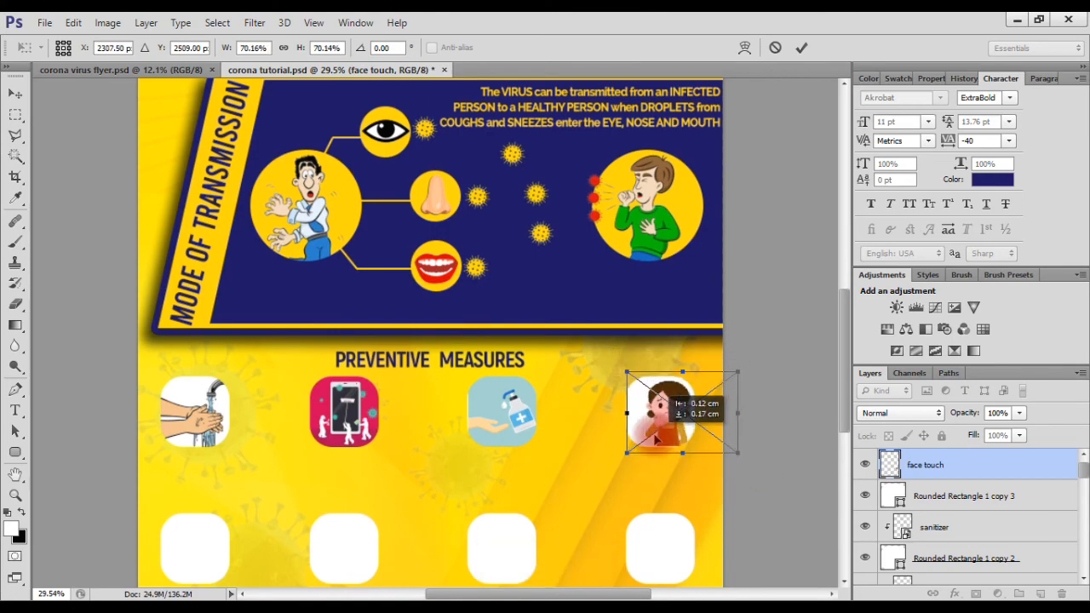
{"action": "key", "text": "Return"}
Bring the lower row's first square to the top of the layers and clip the face touch image to its own square
{"action": "left_click", "coordinate": [196, 549]}
{"action": "left_click_drag", "start_coordinate": [979, 568], "coordinate": [975, 452]}
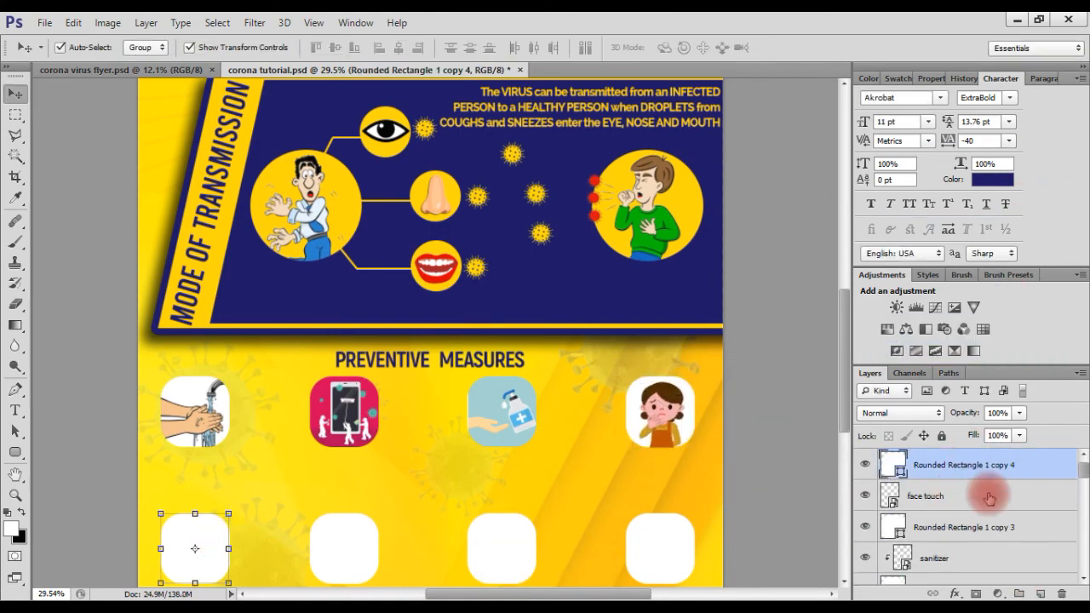
{"action": "right_click", "coordinate": [1002, 496]}
{"action": "left_click", "coordinate": [717, 313]}
Place the door handle image from the image folder over the first rounded square of the lower row
{"action": "left_click", "coordinate": [975, 465]}
{"action": "key", "text": "alt+Tab"}
{"action": "left_click_drag", "start_coordinate": [812, 244], "coordinate": [141, 468]}
{"action": "key", "text": "space"}
{"action": "scroll", "coordinate": [481, 442], "scroll_direction": "down", "scroll_amount": 3}
{"action": "left_click_drag", "start_coordinate": [435, 315], "coordinate": [221, 511]}
{"action": "key", "text": "Return"}
Clip the door handle image to its rounded square, then shrink and position it to fit inside
{"action": "right_click", "coordinate": [979, 465]}
{"action": "left_click", "coordinate": [717, 312]}
{"action": "left_click_drag", "start_coordinate": [309, 560], "coordinate": [192, 487]}
{"action": "left_click_drag", "start_coordinate": [226, 502], "coordinate": [237, 513]}
{"action": "left_click_drag", "start_coordinate": [200, 480], "coordinate": [204, 484]}
{"action": "key", "text": "Return"}
{"action": "left_click", "coordinate": [139, 530]}
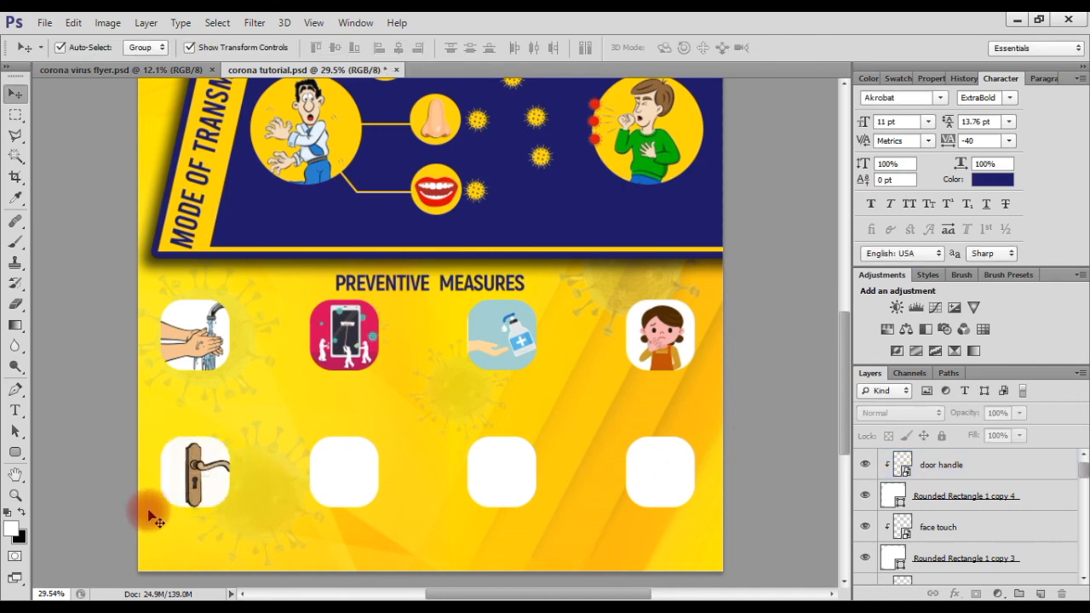
{"action": "left_click", "coordinate": [193, 487]}
{"action": "key", "text": "Left"}
Bring the lower row's second square to the top of the layers and place the house image over it
{"action": "left_click", "coordinate": [344, 478]}
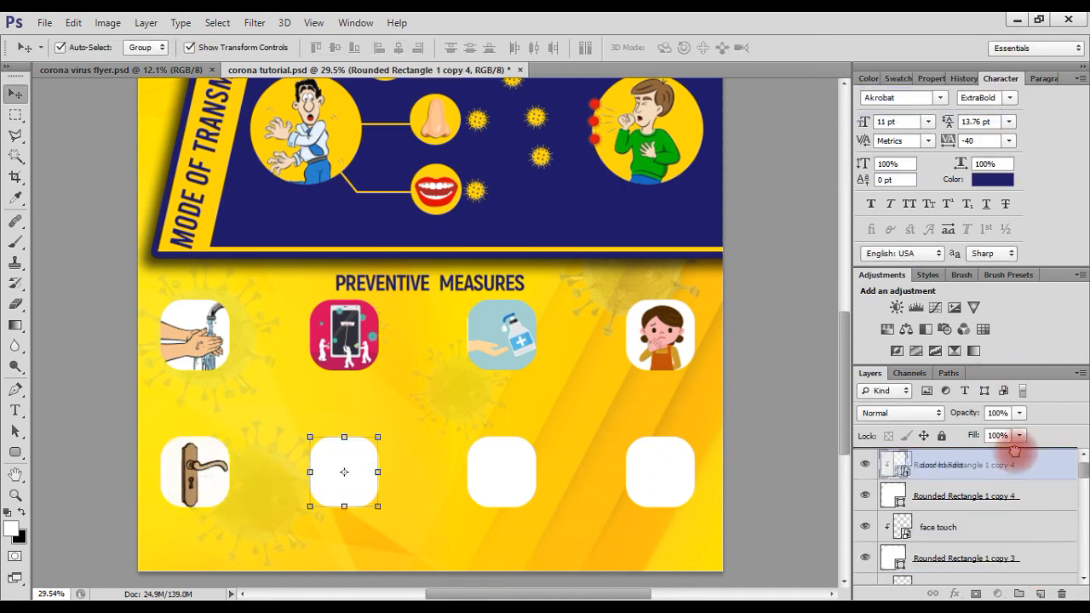
{"action": "key", "text": "alt+Tab"}
{"action": "left_click_drag", "start_coordinate": [649, 374], "coordinate": [147, 448]}
{"action": "key", "text": "alt+Tab"}
{"action": "left_click_drag", "start_coordinate": [465, 353], "coordinate": [365, 480]}
{"action": "key", "text": "Return"}
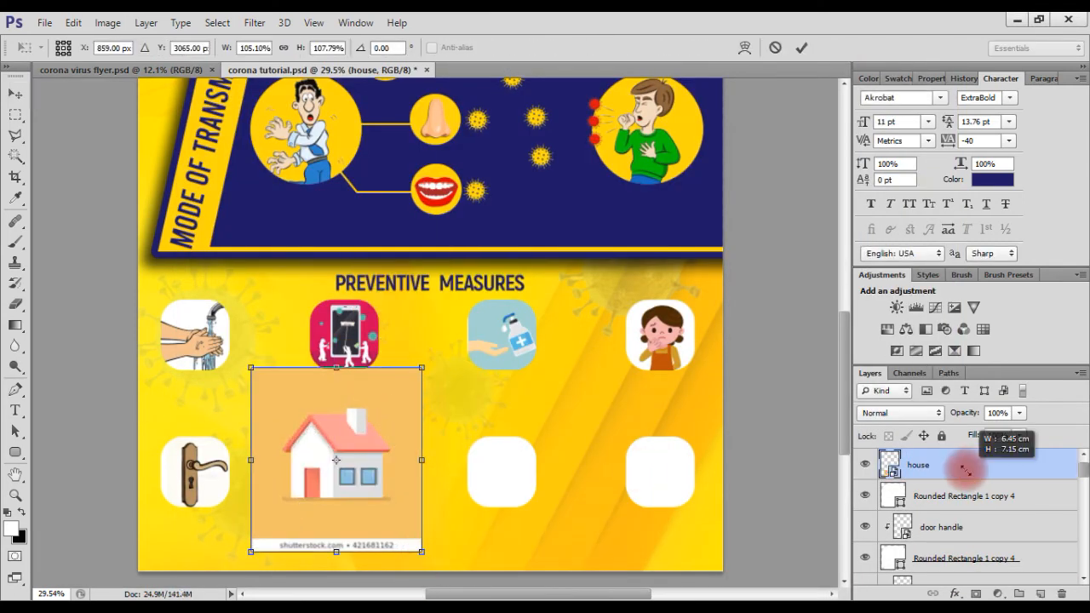
Clip the house image to its rounded square and shrink it to fit inside
{"action": "right_click", "coordinate": [964, 469]}
{"action": "left_click", "coordinate": [686, 311]}
{"action": "left_click_drag", "start_coordinate": [421, 551], "coordinate": [372, 523]}
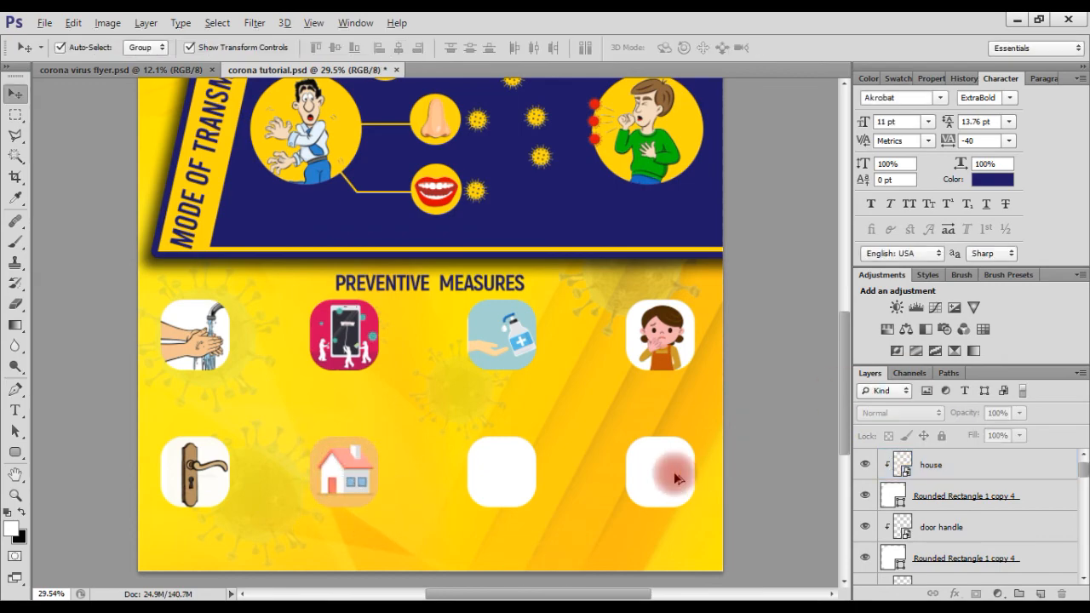
Place the cough image from the image folder into the flyer
{"action": "key", "text": "alt+Tab"}
{"action": "left_click", "coordinate": [724, 257]}
{"action": "left_click_drag", "start_coordinate": [724, 229], "coordinate": [64, 417]}
{"action": "key", "text": "space"}
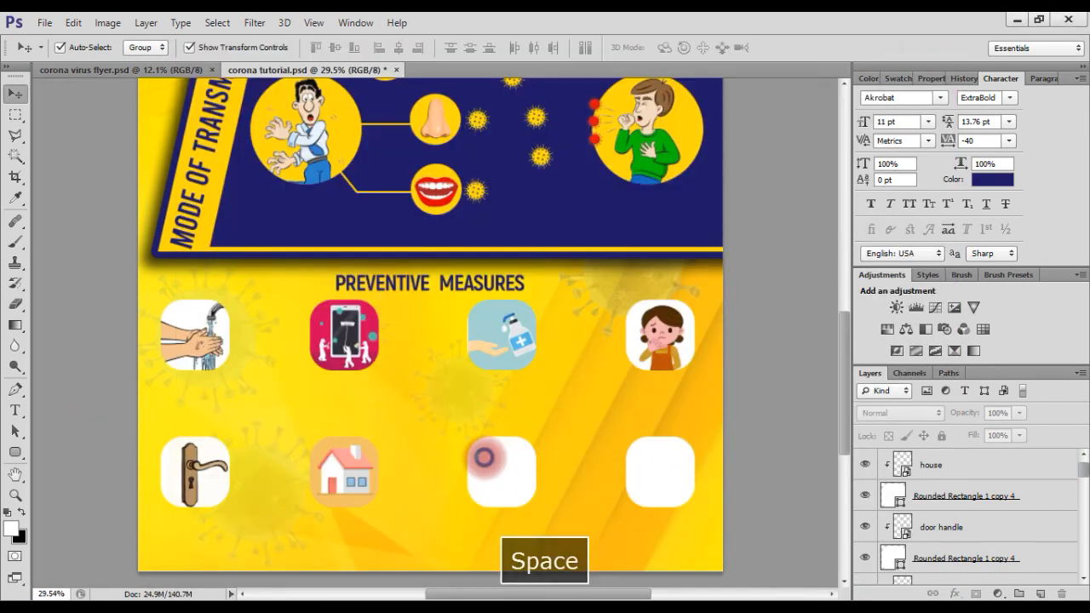
{"action": "left_click_drag", "start_coordinate": [482, 345], "coordinate": [446, 313]}
{"action": "key", "text": "Return"}
Shrink the cough image over the lower row's third square and clip it to that square
{"action": "left_click_drag", "start_coordinate": [1029, 530], "coordinate": [981, 482]}
{"action": "left_click_drag", "start_coordinate": [491, 384], "coordinate": [564, 425]}
{"action": "left_click_drag", "start_coordinate": [633, 512], "coordinate": [558, 430]}
{"action": "left_click_drag", "start_coordinate": [510, 359], "coordinate": [527, 481]}
{"action": "left_click_drag", "start_coordinate": [574, 551], "coordinate": [541, 521]}
{"action": "left_click", "coordinate": [504, 463]}
{"action": "key", "text": "Return"}
{"action": "right_click", "coordinate": [958, 472]}
{"action": "left_click", "coordinate": [685, 313]}
{"action": "key", "text": "Return"}
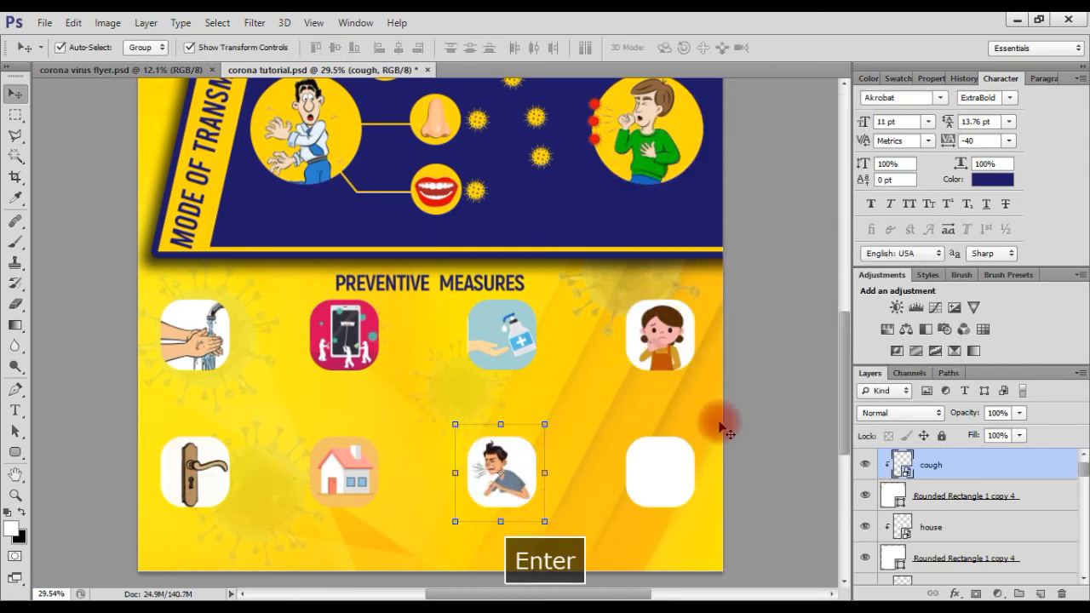
Bring the lower row's fourth square to the top of the layers and place the shaking hand image over it
{"action": "left_click", "coordinate": [672, 464]}
{"action": "left_click_drag", "start_coordinate": [1054, 565], "coordinate": [1005, 448]}
{"action": "left_click", "coordinate": [778, 491]}
{"action": "left_click", "coordinate": [681, 481]}
{"action": "key", "text": "alt+Tab"}
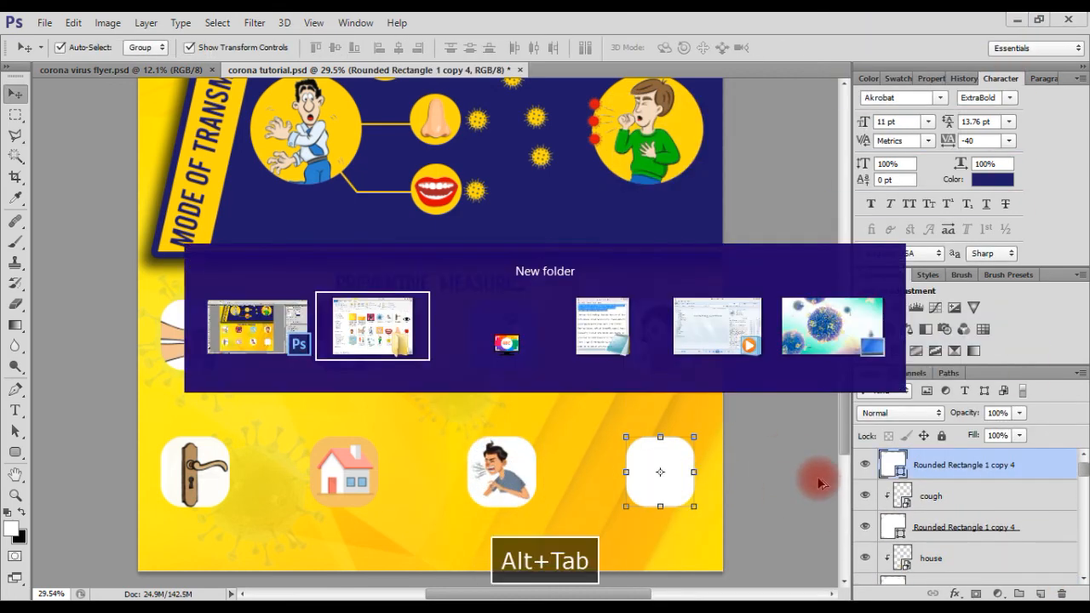
{"action": "left_click", "coordinate": [489, 466]}
{"action": "left_click_drag", "start_coordinate": [467, 445], "coordinate": [425, 414]}
{"action": "key", "text": "alt+Tab"}
{"action": "left_click_drag", "start_coordinate": [476, 340], "coordinate": [681, 478]}
{"action": "key", "text": "Return"}
Clip the shaking hand image to its rounded square, then shrink and position it to fit inside
{"action": "right_click", "coordinate": [937, 463]}
{"action": "left_click", "coordinate": [645, 312]}
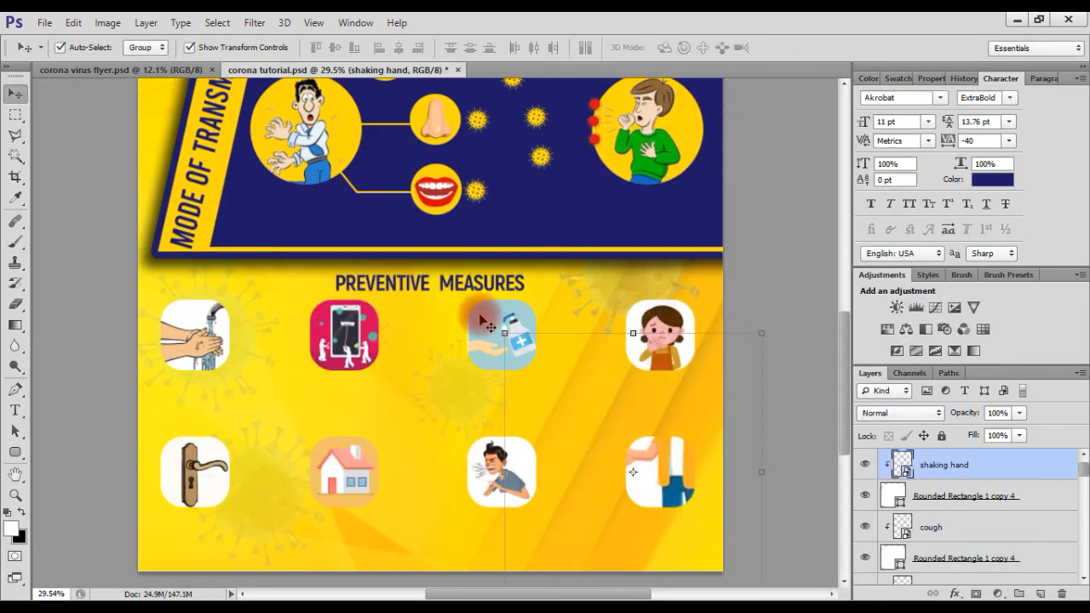
{"action": "left_click_drag", "start_coordinate": [505, 333], "coordinate": [588, 408]}
{"action": "left_click_drag", "start_coordinate": [672, 480], "coordinate": [701, 481]}
{"action": "left_click_drag", "start_coordinate": [716, 532], "coordinate": [698, 526]}
{"action": "key", "text": "Return"}
{"action": "key", "text": "alt+Tab"}
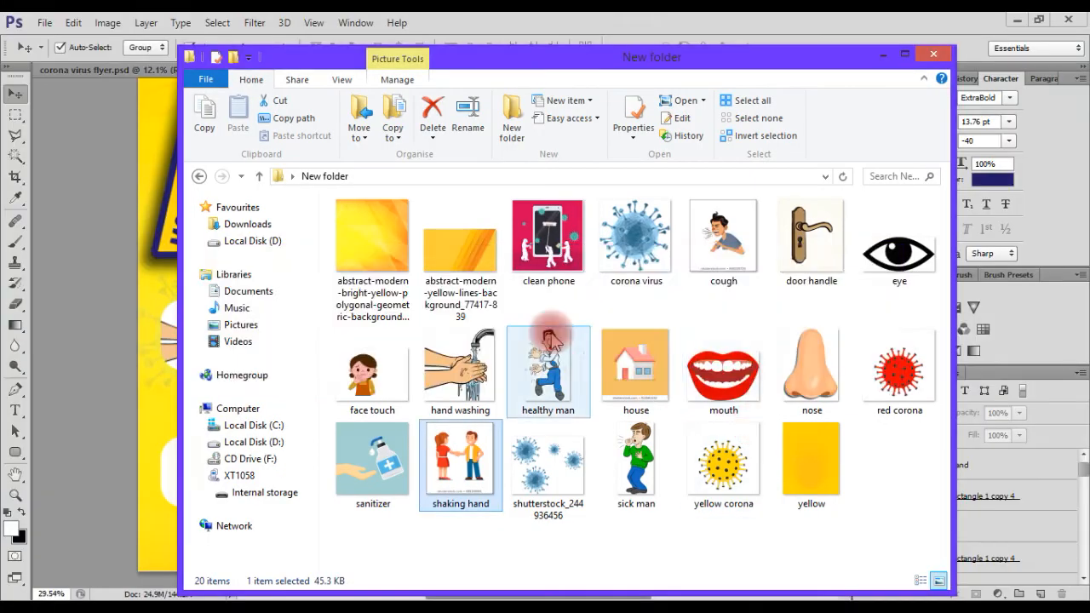
{"action": "key", "text": "alt+Tab"}
{"action": "left_click", "coordinate": [487, 345]}
{"action": "left_click", "coordinate": [467, 372]}
{"action": "key", "text": "Return"}
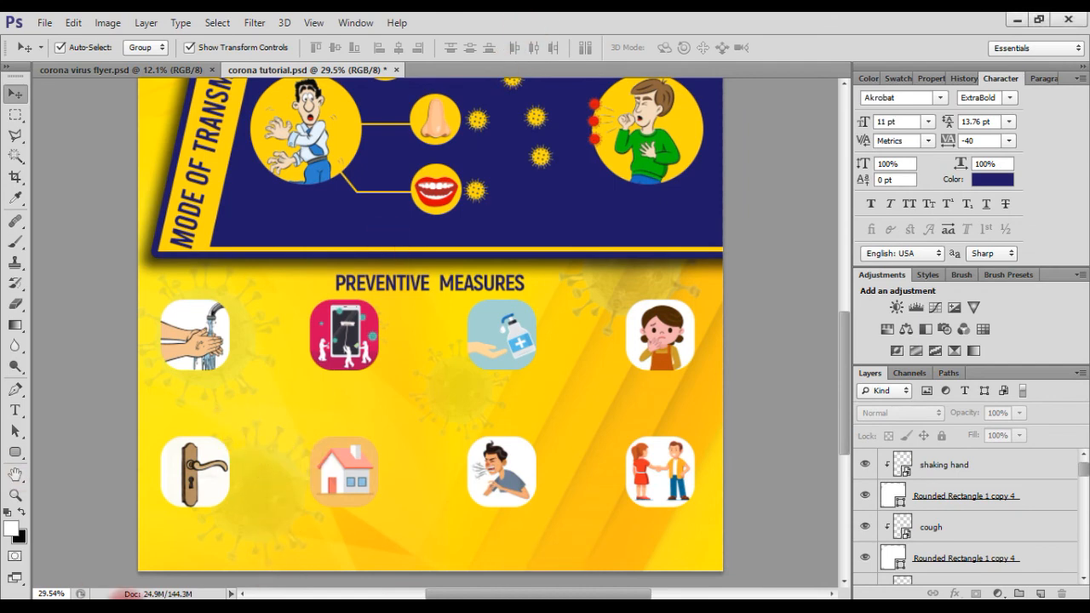
Copy "Thorough hand washing should be done for at least 30 seconds under running water" from the corona text file and paste it below the hand washing square
{"action": "left_click", "coordinate": [100, 600]}
{"action": "left_click_drag", "start_coordinate": [97, 185], "coordinate": [706, 209]}
{"action": "right_click", "coordinate": [511, 204]}
{"action": "left_click", "coordinate": [559, 227]}
{"action": "left_click", "coordinate": [547, 267]}
{"action": "key", "text": "space"}
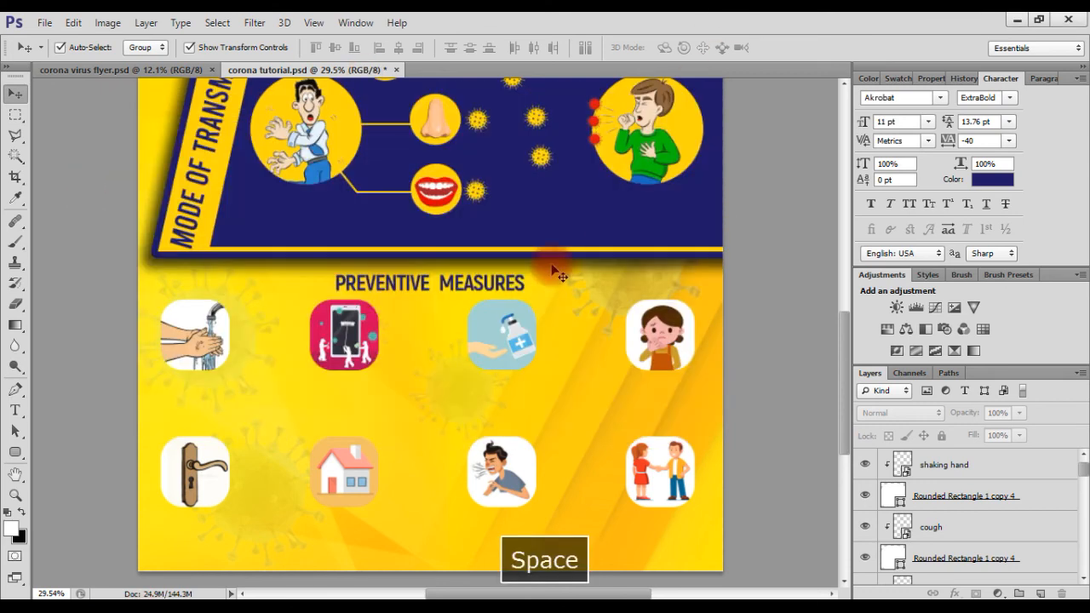
{"action": "key", "text": "t"}
{"action": "left_click", "coordinate": [158, 383]}
{"action": "key", "text": "ctrl+v"}
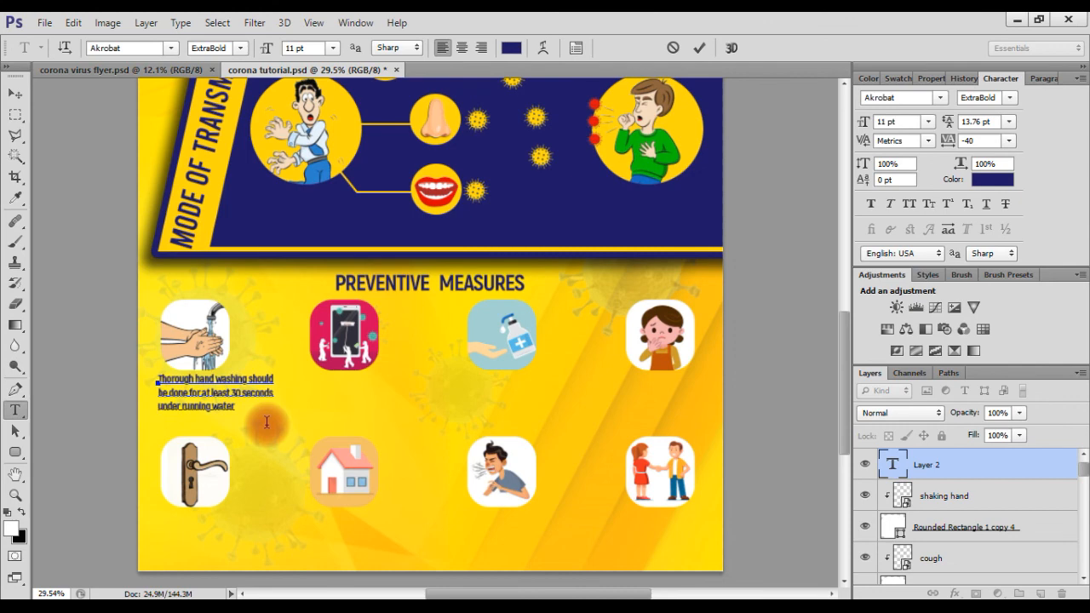
Try centring the hand washing caption, restore left alignment, and enlarge it to about 13.55 pt beneath its square
{"action": "key", "text": "F3"}
{"action": "left_click", "coordinate": [236, 406]}
{"action": "key", "text": "ctrl+a"}
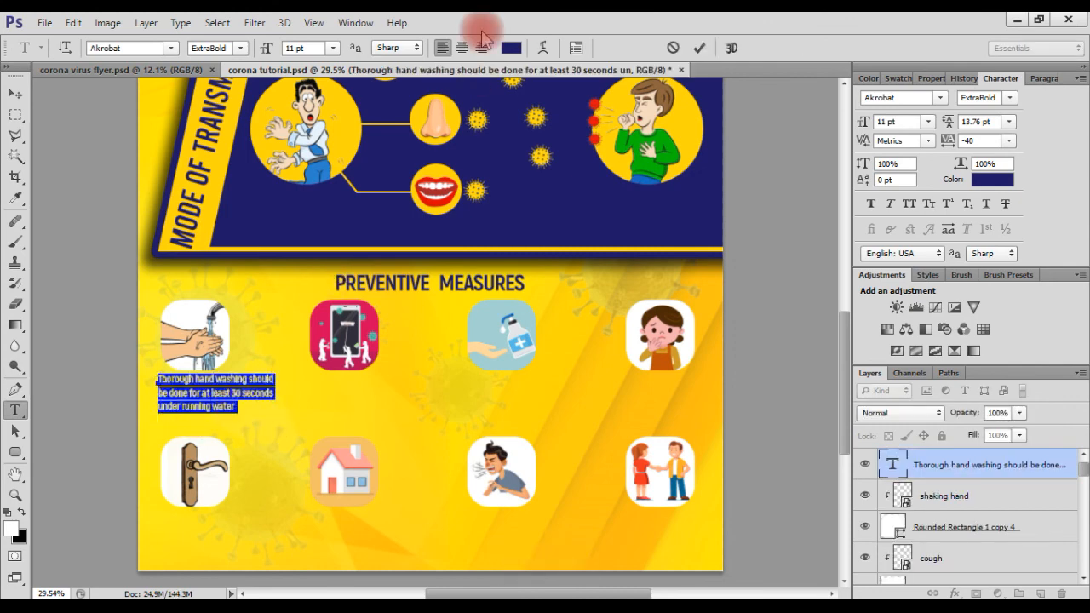
{"action": "left_click", "coordinate": [462, 47]}
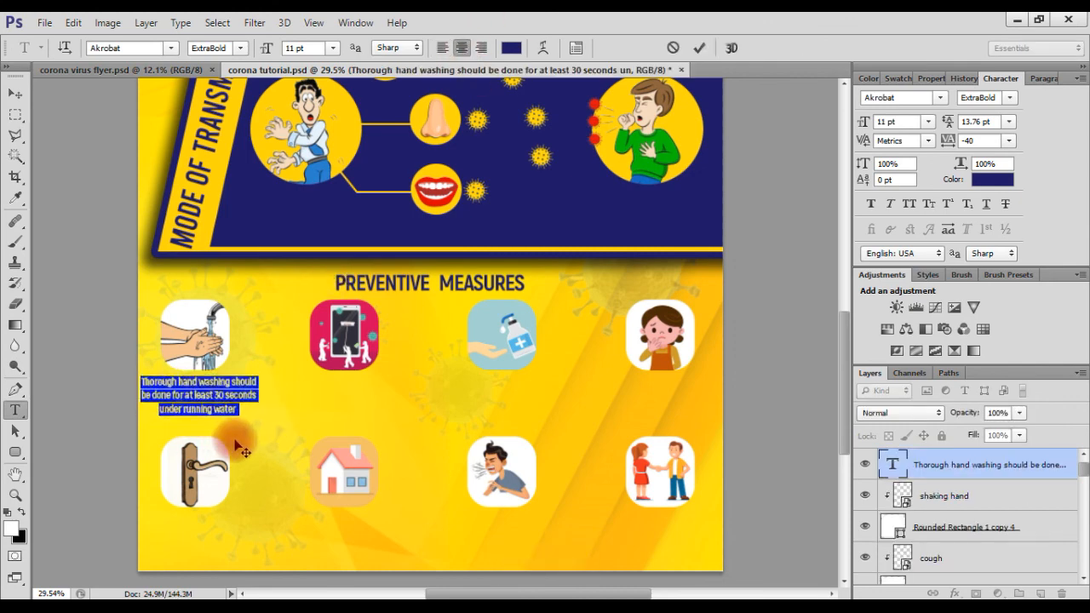
{"action": "left_click_drag", "start_coordinate": [255, 428], "coordinate": [278, 427]}
{"action": "left_click", "coordinate": [441, 48]}
{"action": "left_click_drag", "start_coordinate": [260, 474], "coordinate": [189, 476]}
{"action": "left_click", "coordinate": [698, 48]}
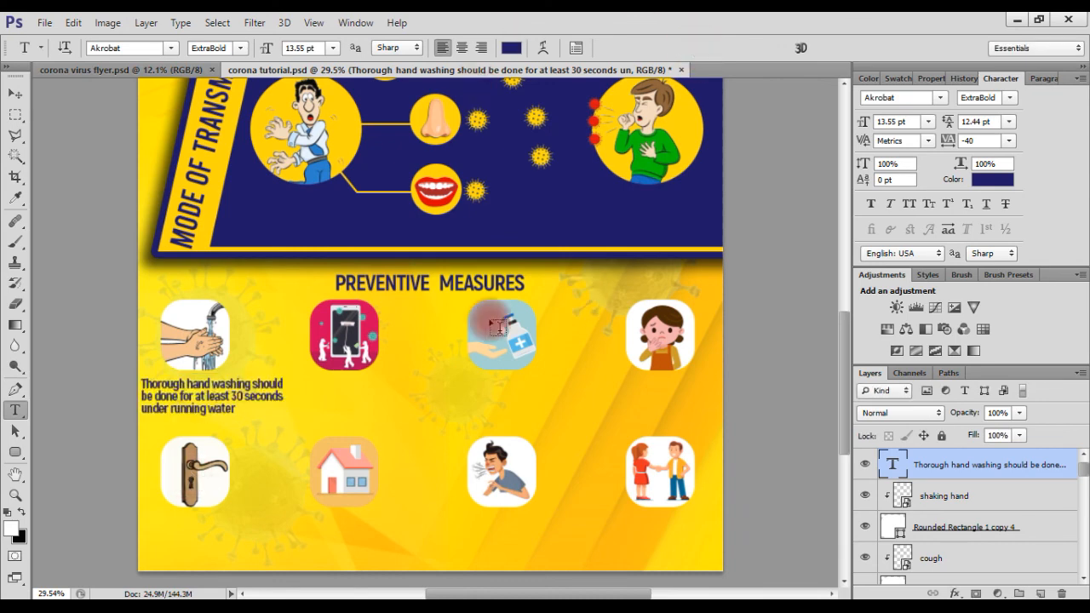
Select the hand washing image together with its rounded square and shift both slightly left above the caption
{"action": "key", "text": "v"}
{"action": "left_click", "coordinate": [185, 335]}
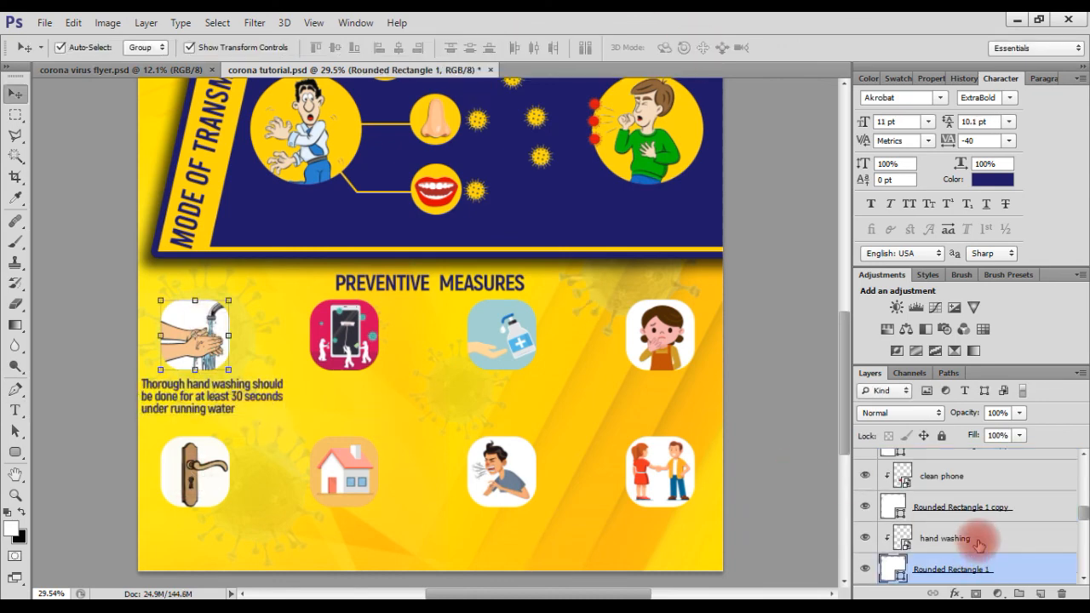
{"action": "left_click", "coordinate": [978, 543], "text": "shift"}
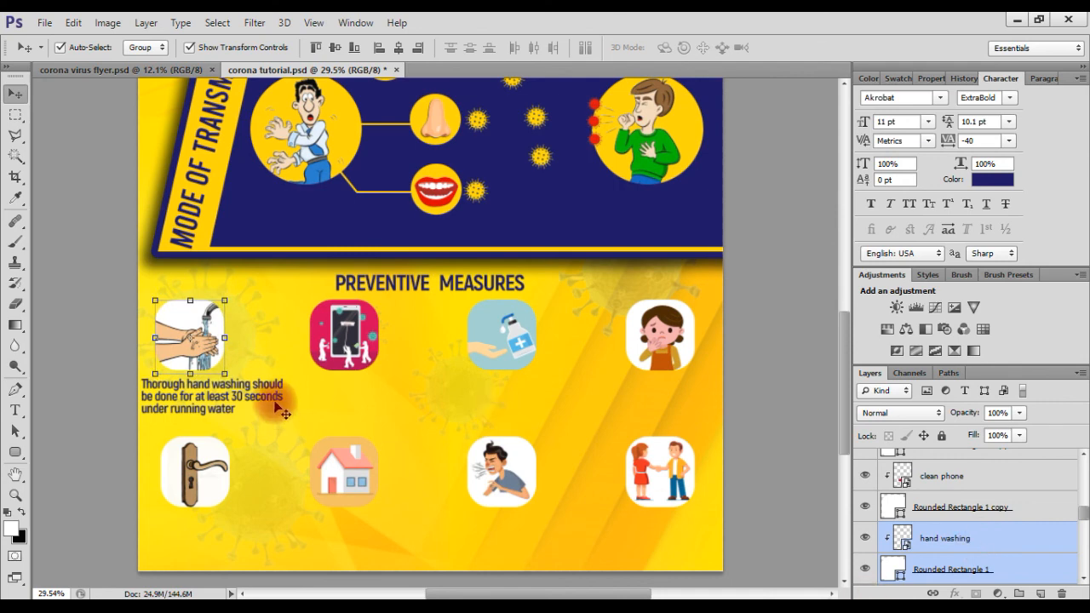
{"action": "left_click", "coordinate": [279, 407]}
{"action": "key", "text": "Left"}
Shift the face touch and sanitizer images slightly right together with their rounded squares
{"action": "left_click", "coordinate": [683, 348]}
{"action": "left_click", "coordinate": [1000, 544]}
{"action": "left_click", "coordinate": [984, 568], "text": "shift"}
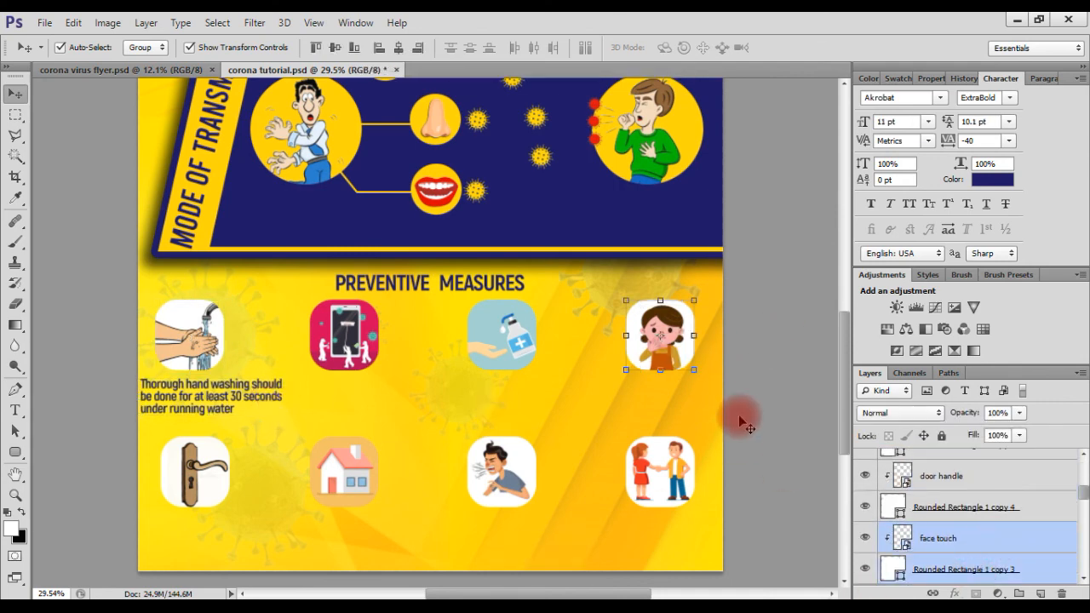
{"action": "left_click", "coordinate": [514, 345]}
{"action": "left_click", "coordinate": [487, 326], "text": "shift"}
{"action": "left_click", "coordinate": [549, 249]}
{"action": "left_click", "coordinate": [949, 562]}
{"action": "scroll", "coordinate": [949, 545], "scroll_direction": "down", "scroll_amount": 1}
{"action": "left_click", "coordinate": [948, 509], "text": "shift"}
{"action": "left_click", "coordinate": [656, 389]}
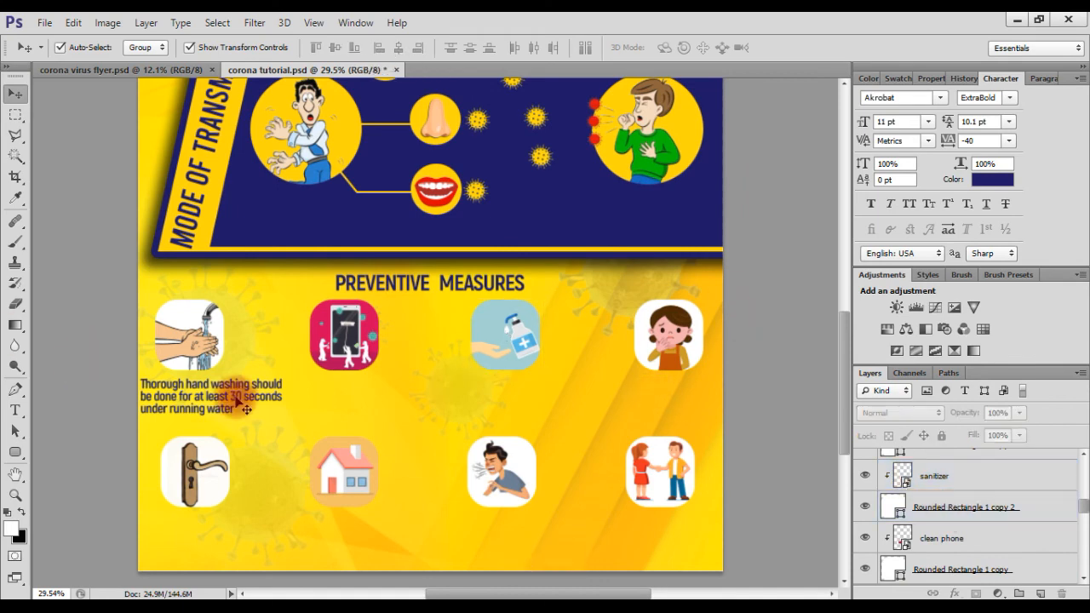
Narrow the hand washing caption to about 94% of its width
{"action": "left_click", "coordinate": [281, 414]}
{"action": "left_click_drag", "start_coordinate": [289, 395], "coordinate": [278, 398]}
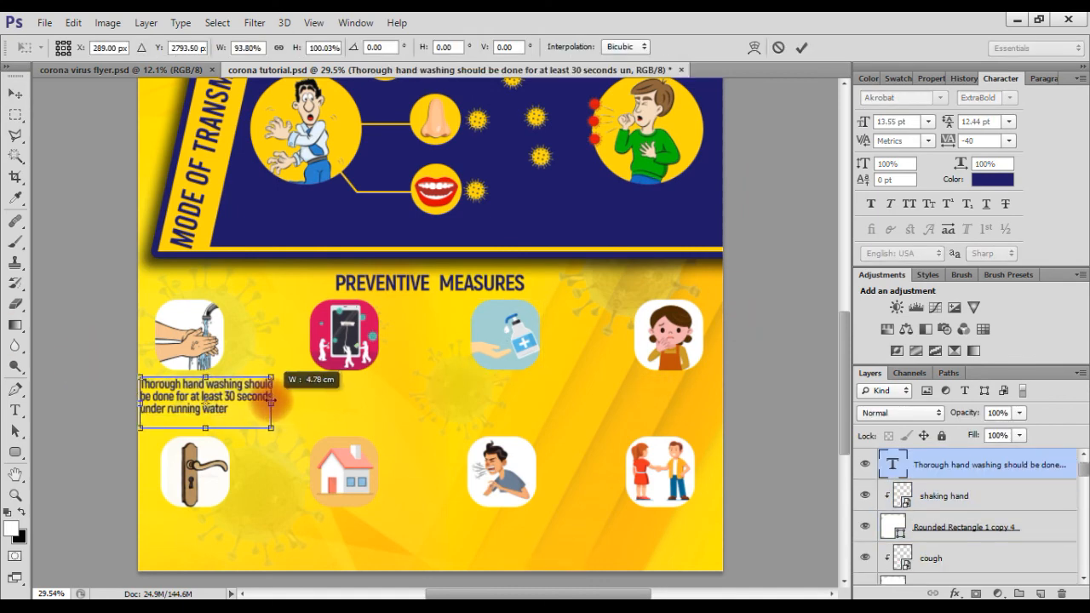
{"action": "key", "text": "Return"}
{"action": "left_click", "coordinate": [761, 416]}
Copy the cell phones sentence from the corona text file and paste it as a caption below the clean phone square
{"action": "key", "text": "ctrl+0"}
{"action": "scroll", "coordinate": [334, 504], "scroll_direction": "up", "scroll_amount": 5}
{"action": "left_click_drag", "start_coordinate": [491, 455], "coordinate": [403, 406]}
{"action": "scroll", "coordinate": [314, 441], "scroll_direction": "up", "scroll_amount": 3}
{"action": "left_click_drag", "start_coordinate": [584, 428], "coordinate": [571, 426]}
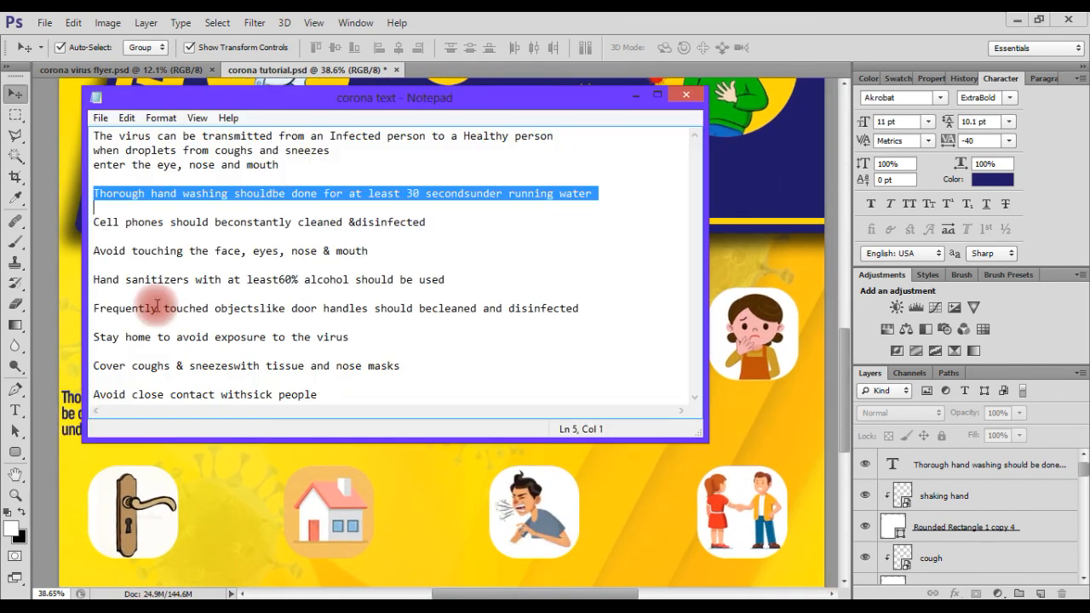
{"action": "left_click_drag", "start_coordinate": [97, 221], "coordinate": [377, 224]}
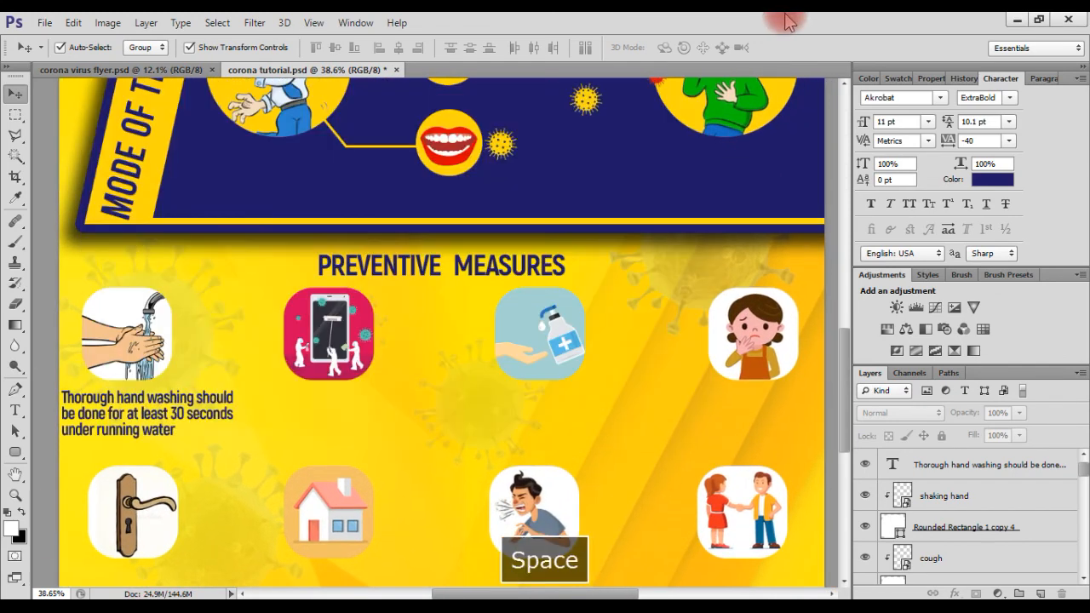
{"action": "key", "text": "t"}
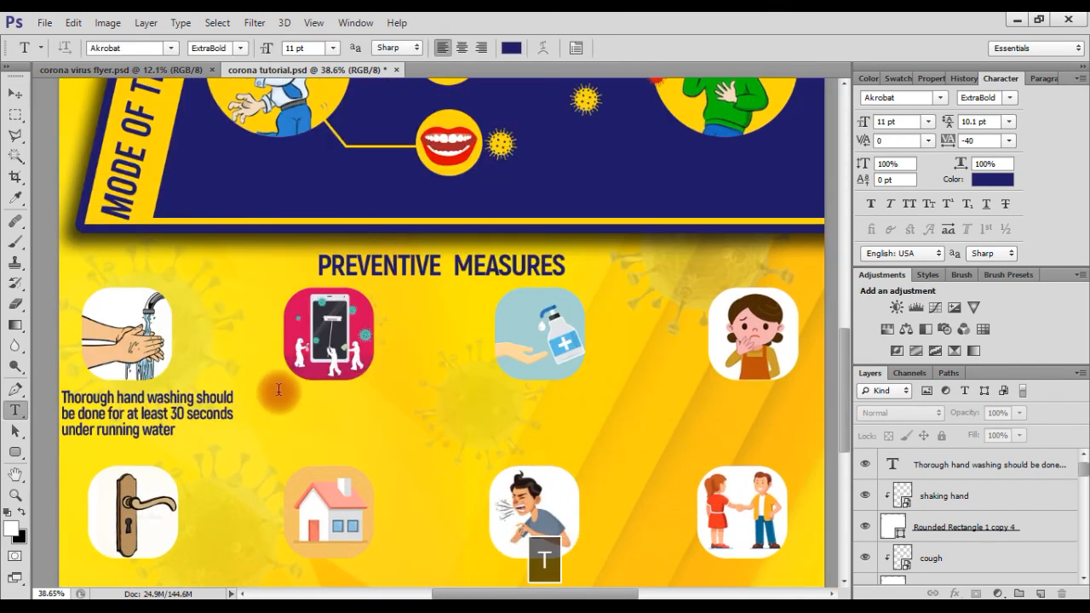
{"action": "left_click", "coordinate": [279, 390]}
{"action": "key", "text": "ctrl+v"}
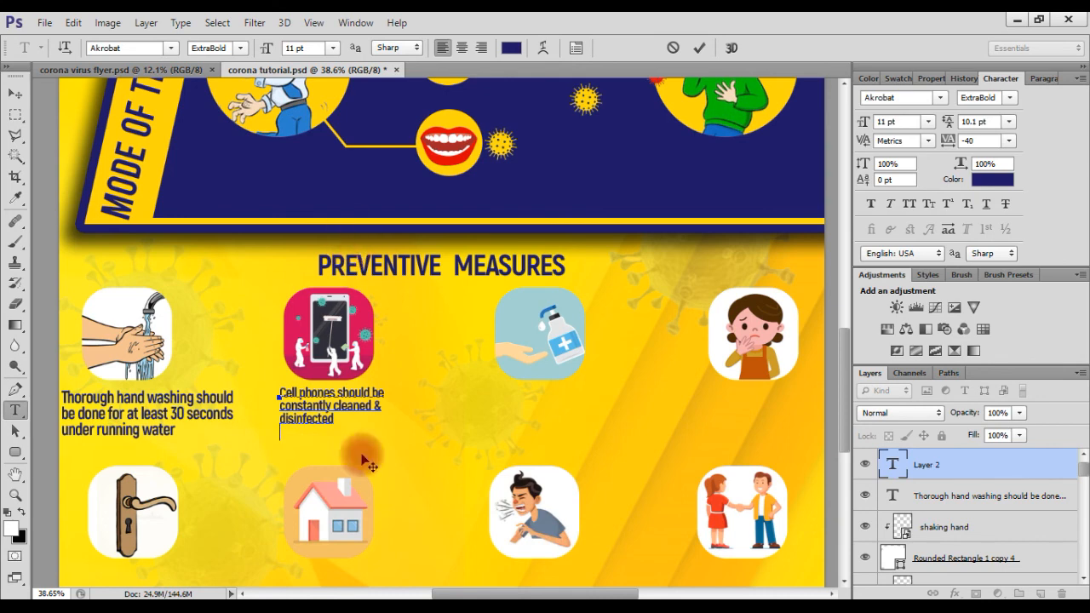
Enlarge the cell phones caption to about 13.51 pt and compare its font size with the hand washing caption
{"action": "left_click_drag", "start_coordinate": [395, 448], "coordinate": [409, 462]}
{"action": "left_click", "coordinate": [698, 47]}
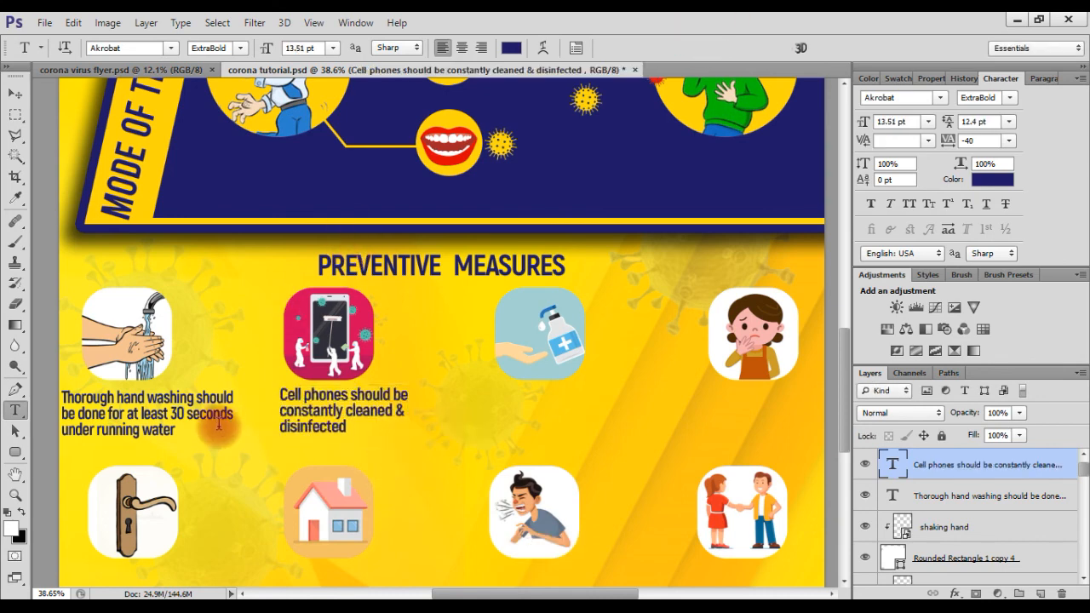
{"action": "left_click", "coordinate": [208, 416]}
{"action": "key", "text": "ctrl+a"}
{"action": "left_click", "coordinate": [699, 48]}
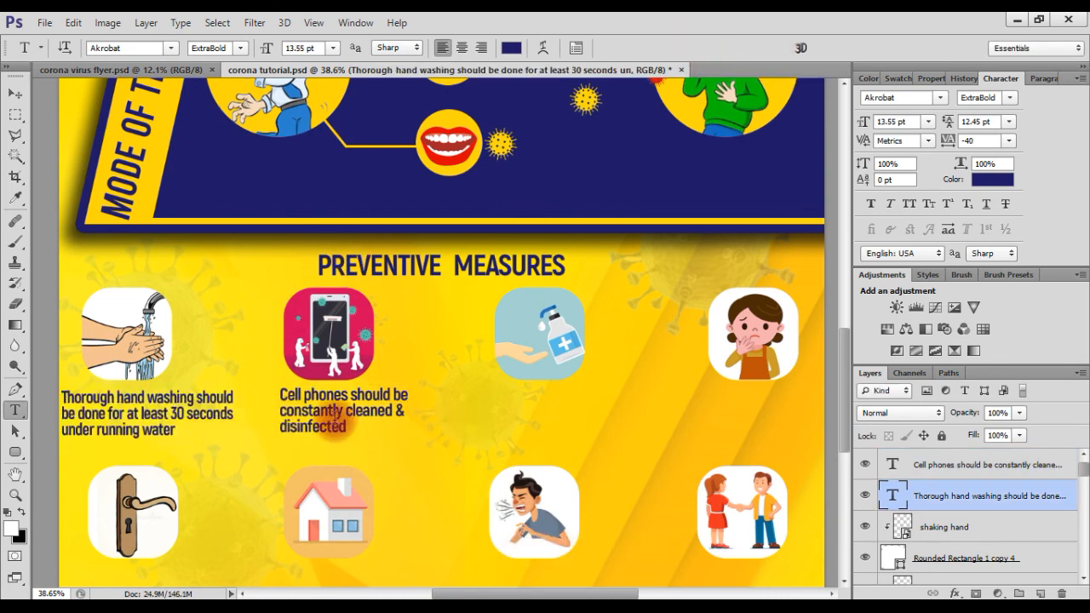
{"action": "left_click", "coordinate": [333, 423]}
{"action": "left_click", "coordinate": [699, 48]}
Duplicate the cell phones caption below the sanitizer square and replace its text with "Hand sanitizers with at least 60% alcohol should be used"
{"action": "key", "text": "v"}
{"action": "left_click_drag", "start_coordinate": [308, 416], "coordinate": [522, 415], "text": "alt"}
{"action": "key", "text": "t"}
{"action": "left_click", "coordinate": [524, 415]}
{"action": "key", "text": "ctrl+a"}
{"action": "left_click", "coordinate": [181, 608]}
{"action": "left_click_drag", "start_coordinate": [342, 101], "coordinate": [452, 141]}
{"action": "left_click_drag", "start_coordinate": [556, 315], "coordinate": [205, 315]}
{"action": "key", "text": "ctrl+c"}
{"action": "key", "text": "alt+Tab"}
{"action": "key", "text": "ctrl+v"}
{"action": "key", "text": "ctrl+Return"}
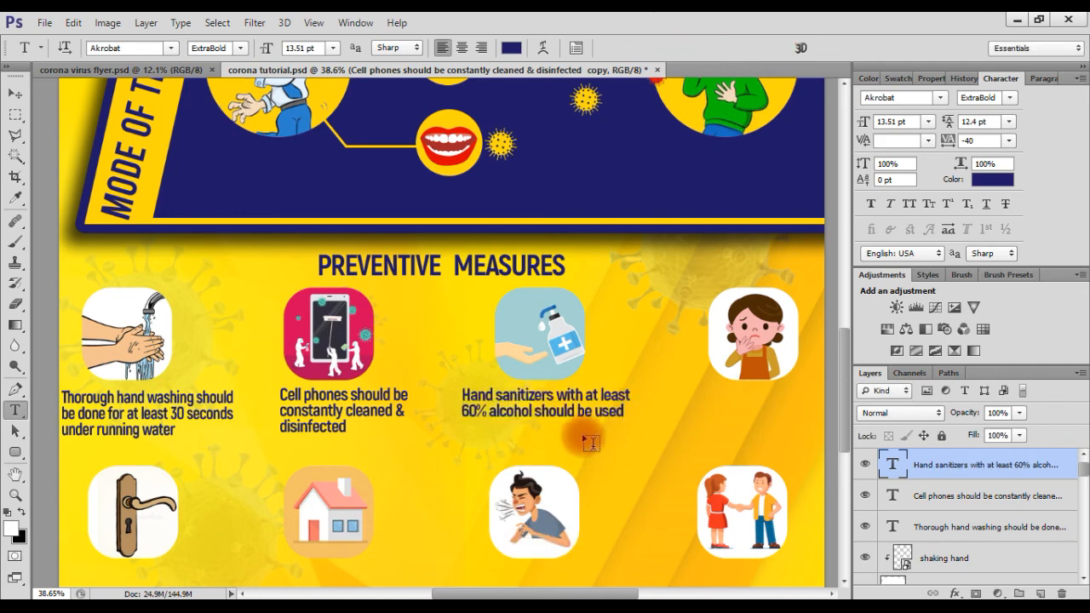
Duplicate the sanitizer caption below the face touch square and replace its text with "Avoid touching the face, eyes, nose & mouth"
{"action": "key", "text": "v"}
{"action": "left_click_drag", "start_coordinate": [557, 400], "coordinate": [750, 398]}
{"action": "key", "text": "t"}
{"action": "left_click", "coordinate": [749, 397]}
{"action": "key", "text": "ctrl+a"}
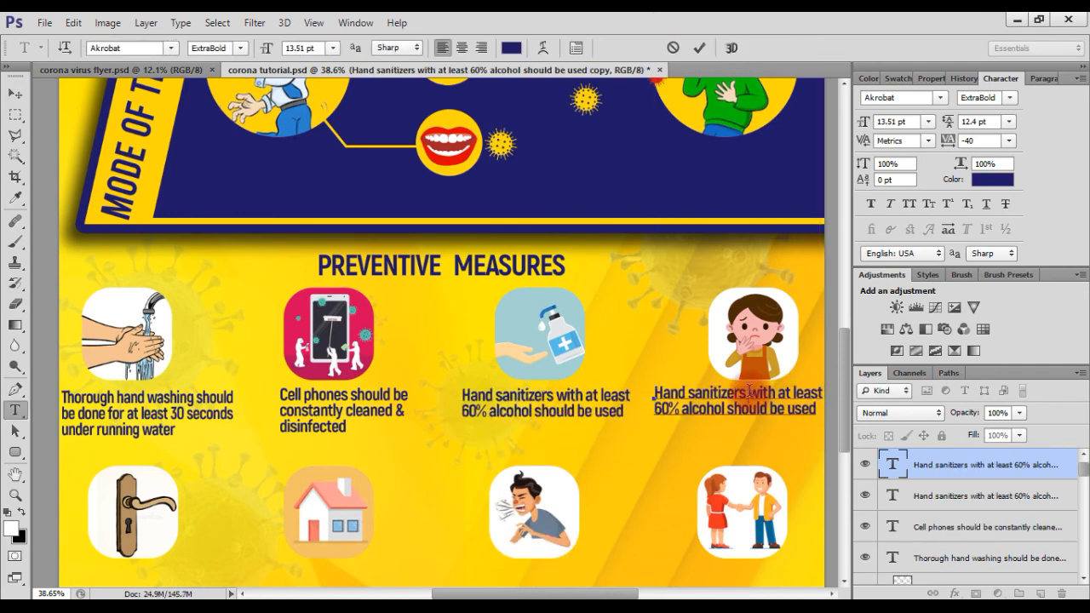
{"action": "key", "text": "alt+Tab"}
{"action": "left_click_drag", "start_coordinate": [482, 290], "coordinate": [209, 294]}
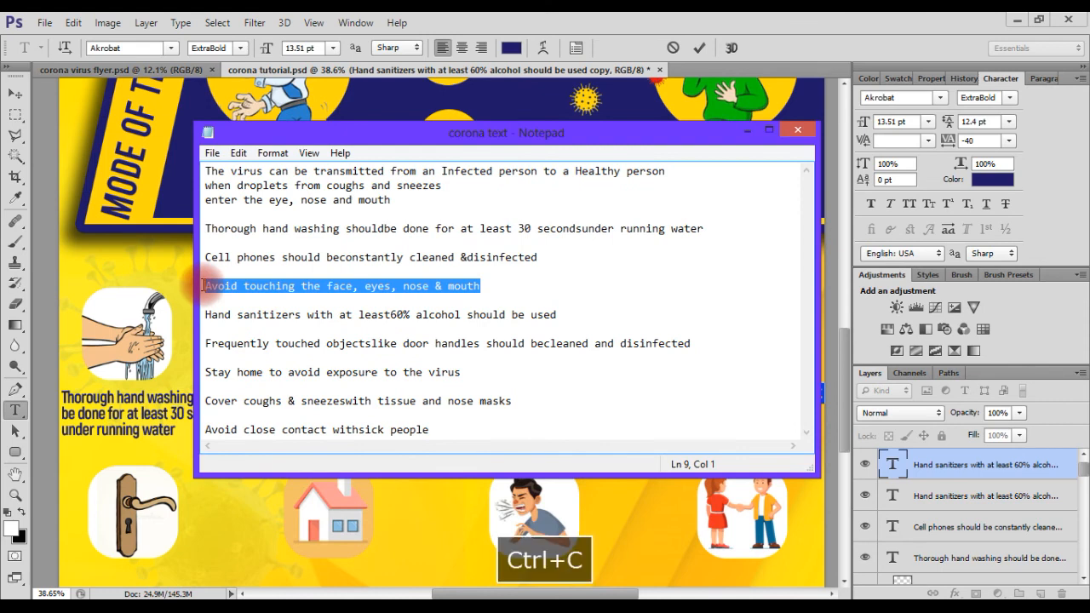
{"action": "key", "text": "alt+Tab"}
{"action": "key", "text": "ctrl+v"}
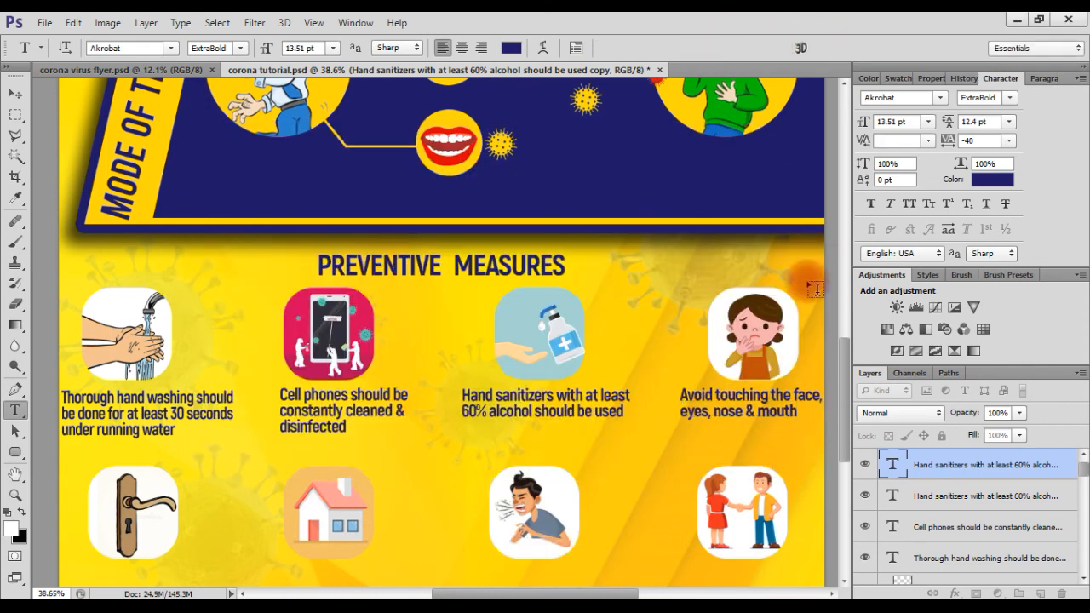
{"action": "key", "text": "ctrl+Return"}
Duplicate the face touch caption below the shaking hand square and replace its text with "Avoid close contact with sick people"
{"action": "key", "text": "v"}
{"action": "scroll", "coordinate": [830, 274], "scroll_direction": "down", "scroll_amount": 2}
{"action": "left_click_drag", "start_coordinate": [717, 334], "coordinate": [719, 516]}
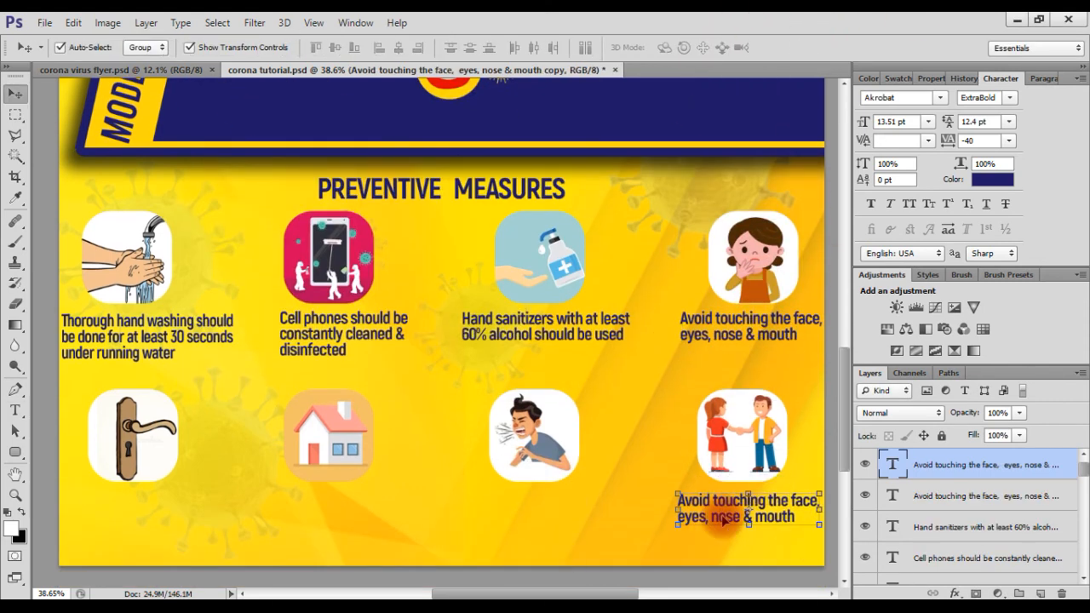
{"action": "key", "text": "t"}
{"action": "left_click", "coordinate": [722, 517]}
{"action": "key", "text": "ctrl+a"}
{"action": "key", "text": "alt+Tab"}
{"action": "left_click", "coordinate": [361, 429]}
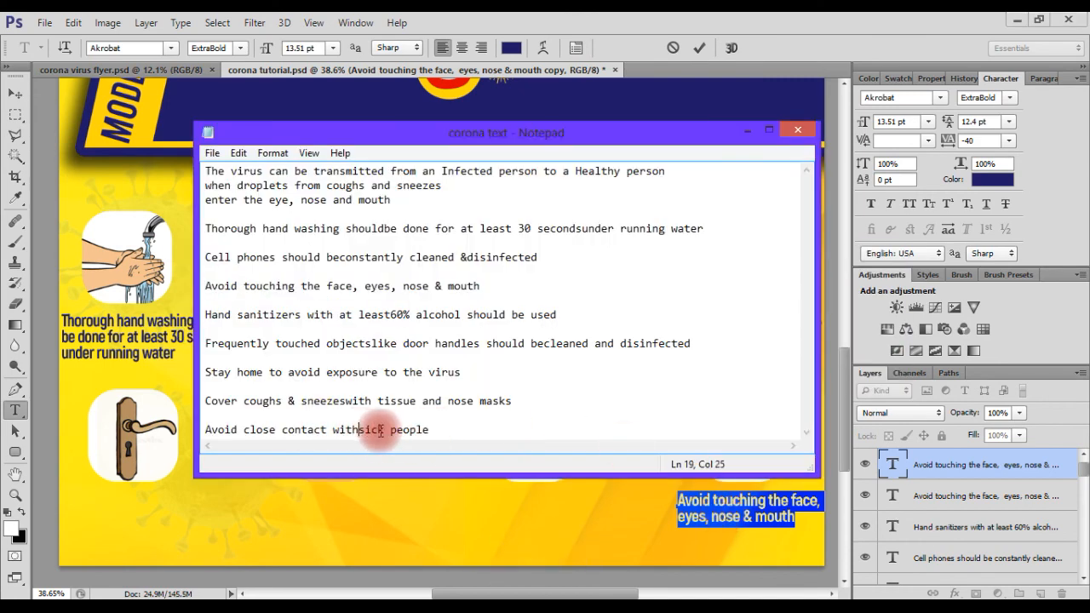
{"action": "key", "text": "alt+Tab"}
{"action": "key", "text": "ctrl+v"}
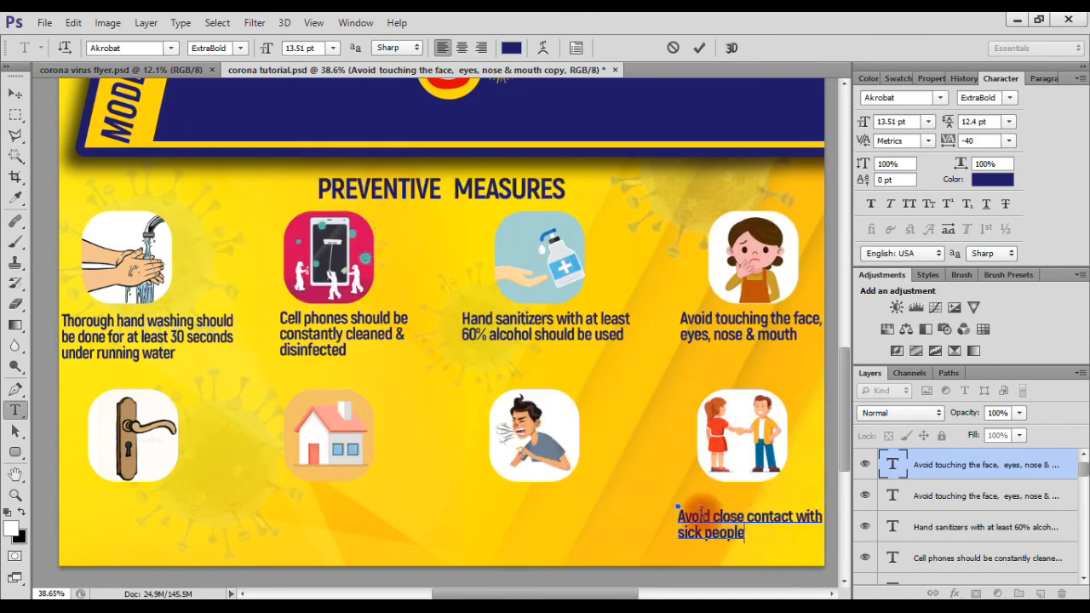
{"action": "left_click", "coordinate": [699, 48]}
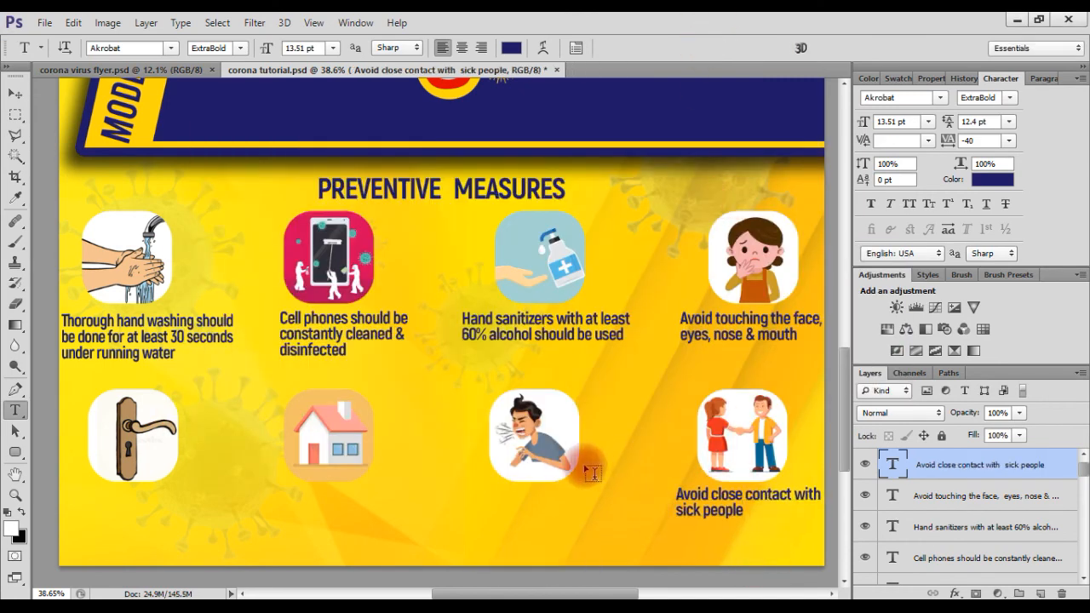
Duplicate the close contact caption below the coughing man square and replace its text with "Cover coughs & sneezes with tissue and nose masks"
{"action": "key", "text": "v"}
{"action": "left_click_drag", "start_coordinate": [719, 503], "coordinate": [516, 507]}
{"action": "key", "text": "t"}
{"action": "left_click", "coordinate": [530, 508]}
{"action": "key", "text": "alt+Tab"}
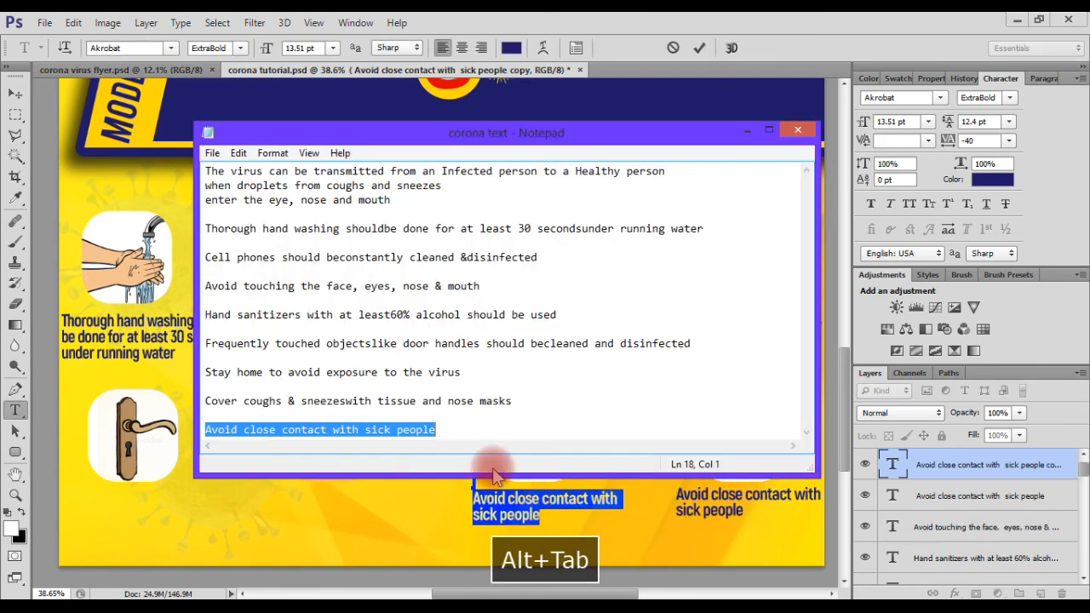
{"action": "left_click_drag", "start_coordinate": [516, 402], "coordinate": [175, 402]}
{"action": "key", "text": "alt+Tab"}
{"action": "key", "text": "ctrl+a"}
{"action": "key", "text": "ctrl+v"}
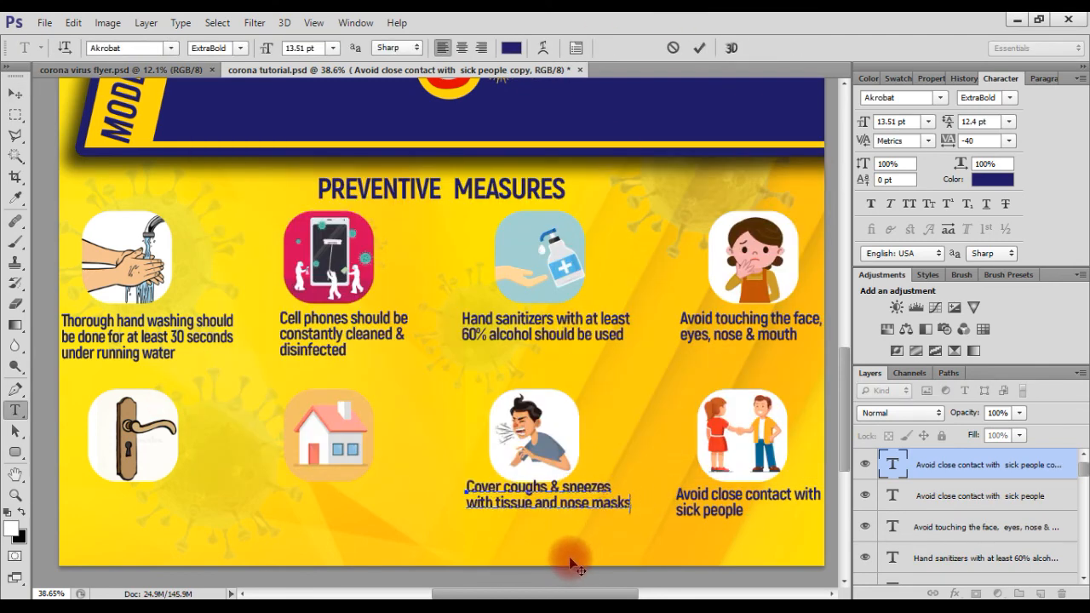
{"action": "left_click", "coordinate": [698, 47]}
Duplicate the coughs caption below the house square and replace its text with "Stay home to avoid exposure to the virus"
{"action": "key", "text": "v"}
{"action": "left_click_drag", "start_coordinate": [602, 510], "coordinate": [375, 523]}
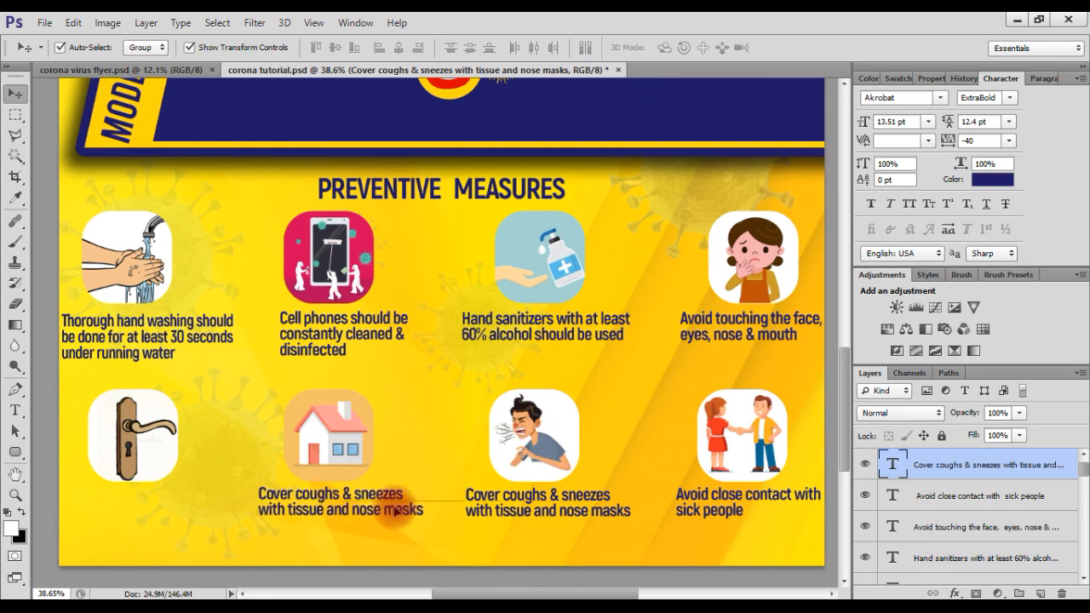
{"action": "key", "text": "t"}
{"action": "left_click", "coordinate": [376, 521]}
{"action": "key", "text": "ctrl+a"}
{"action": "key", "text": "alt+Tab"}
{"action": "left_click_drag", "start_coordinate": [460, 372], "coordinate": [206, 372]}
{"action": "key", "text": "ctrl+c"}
{"action": "key", "text": "alt+Tab"}
{"action": "key", "text": "ctrl+v"}
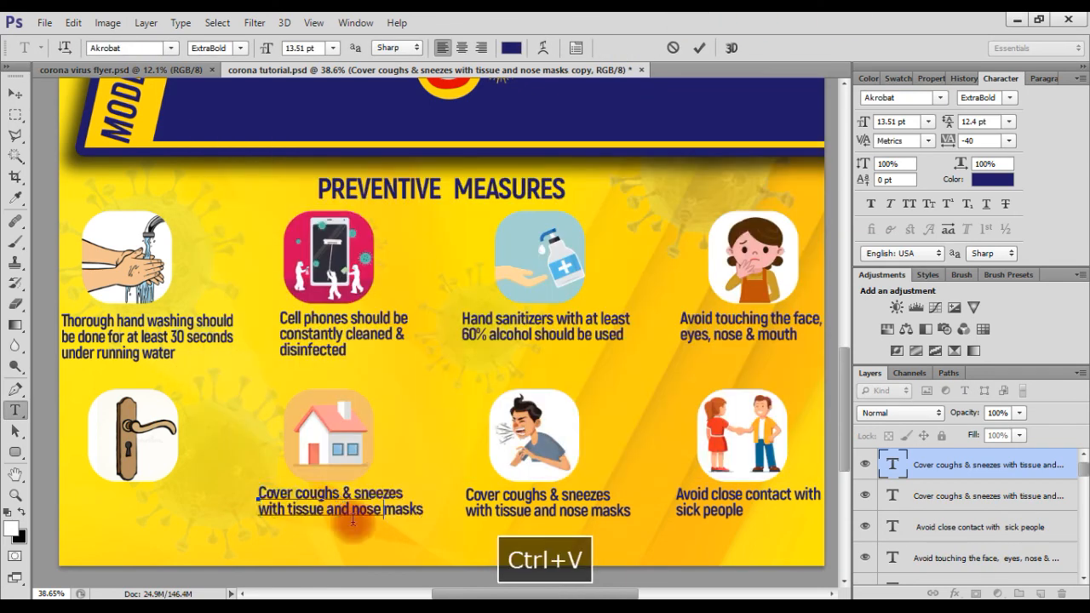
{"action": "left_click", "coordinate": [737, 53]}
Duplicate the stay home caption below the door handle square and replace its text with "Frequently touched objects like door handles should be cleaned and disinfected"
{"action": "key", "text": "v"}
{"action": "left_click_drag", "start_coordinate": [334, 502], "coordinate": [136, 502]}
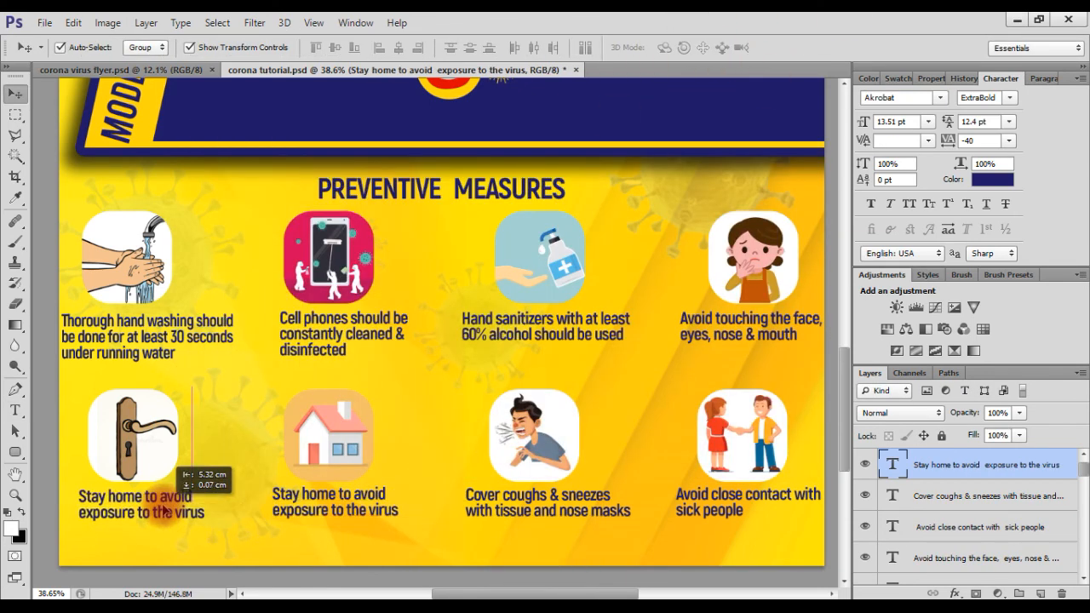
{"action": "key", "text": "t"}
{"action": "left_click", "coordinate": [137, 502]}
{"action": "key", "text": "ctrl+a"}
{"action": "key", "text": "alt+Tab"}
{"action": "left_click_drag", "start_coordinate": [205, 343], "coordinate": [690, 343]}
{"action": "key", "text": "ctrl+c"}
{"action": "key", "text": "alt+Tab"}
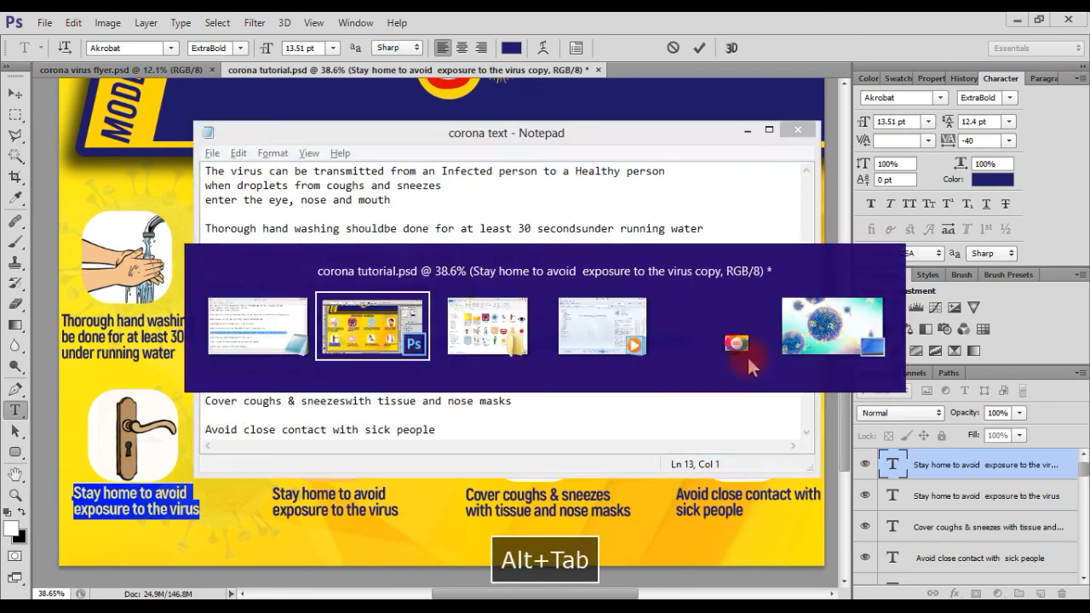
{"action": "key", "text": "ctrl+v"}
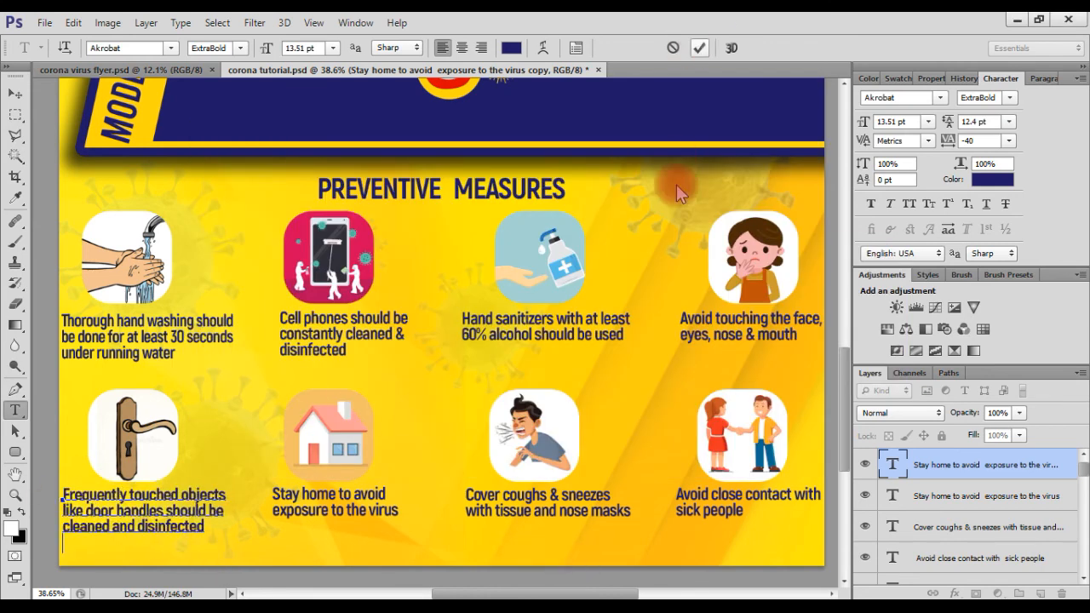
{"action": "key", "text": "ctrl+Return"}
Nudge the sanitizer illustration together with its rounded square slightly left above its caption
{"action": "key", "text": "v"}
{"action": "left_click", "coordinate": [545, 285]}
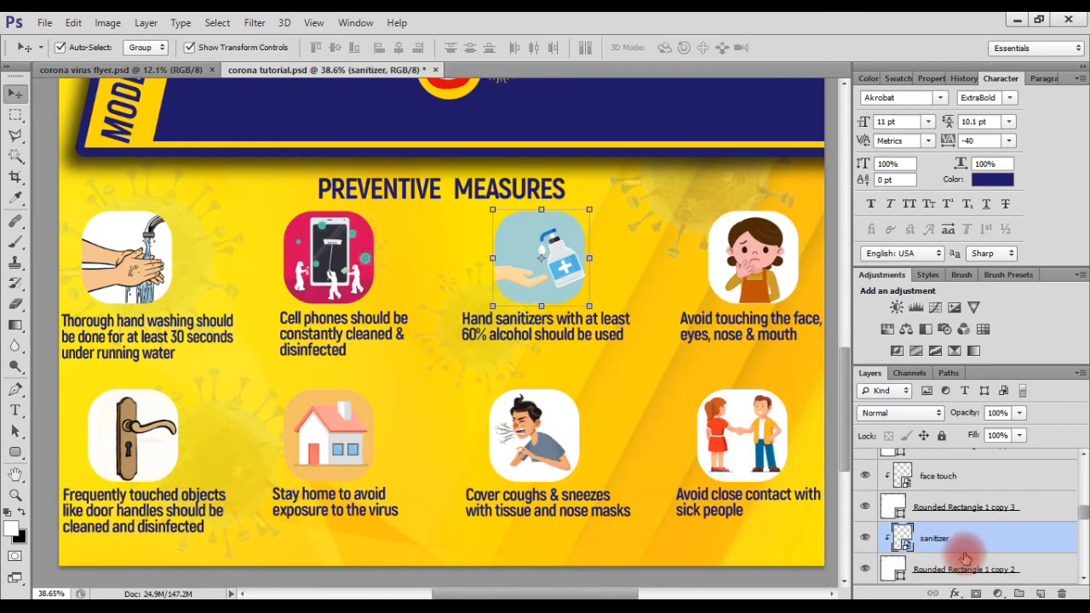
{"action": "left_click", "coordinate": [936, 566], "text": "shift"}
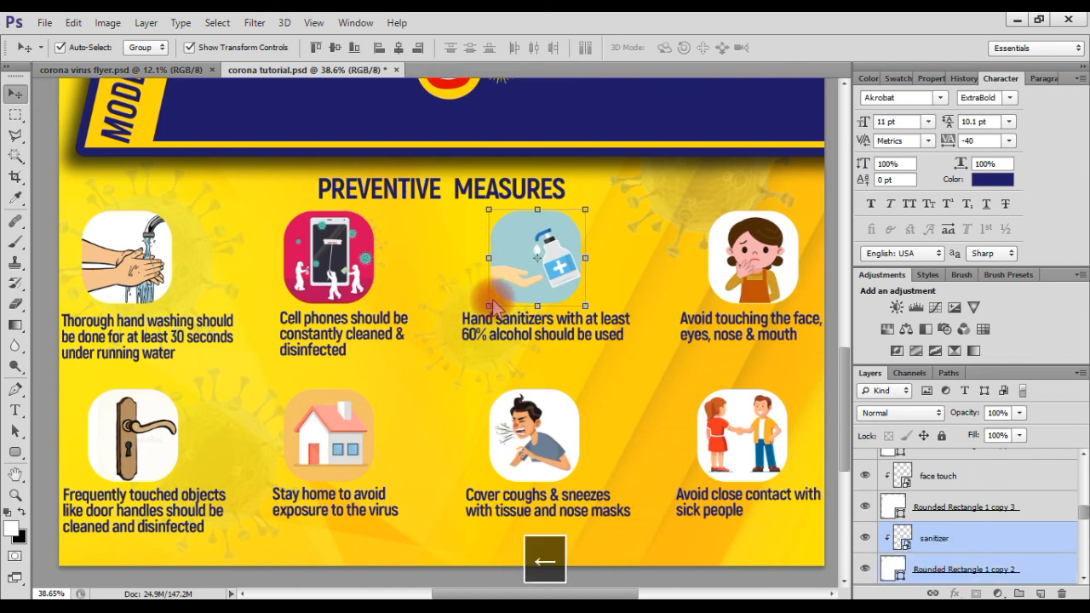
{"action": "left_click", "coordinate": [686, 311]}
Nudge the face touch illustration together with its rounded square slightly left above its caption
{"action": "left_click", "coordinate": [739, 276]}
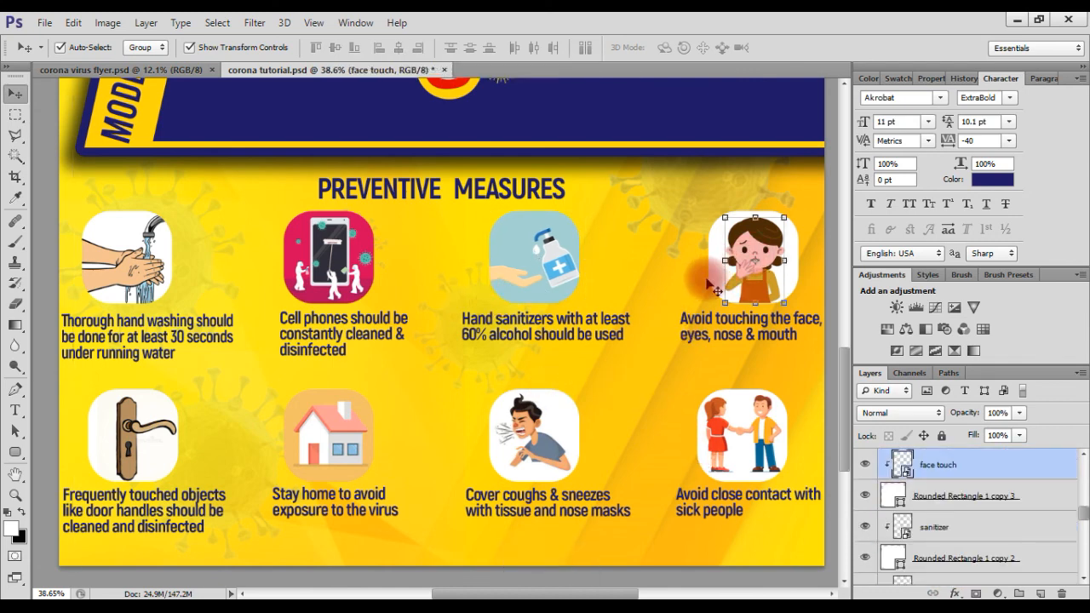
{"action": "left_click", "coordinate": [717, 285], "text": "shift"}
{"action": "left_click", "coordinate": [651, 460]}
{"action": "key", "text": "ctrl+0"}
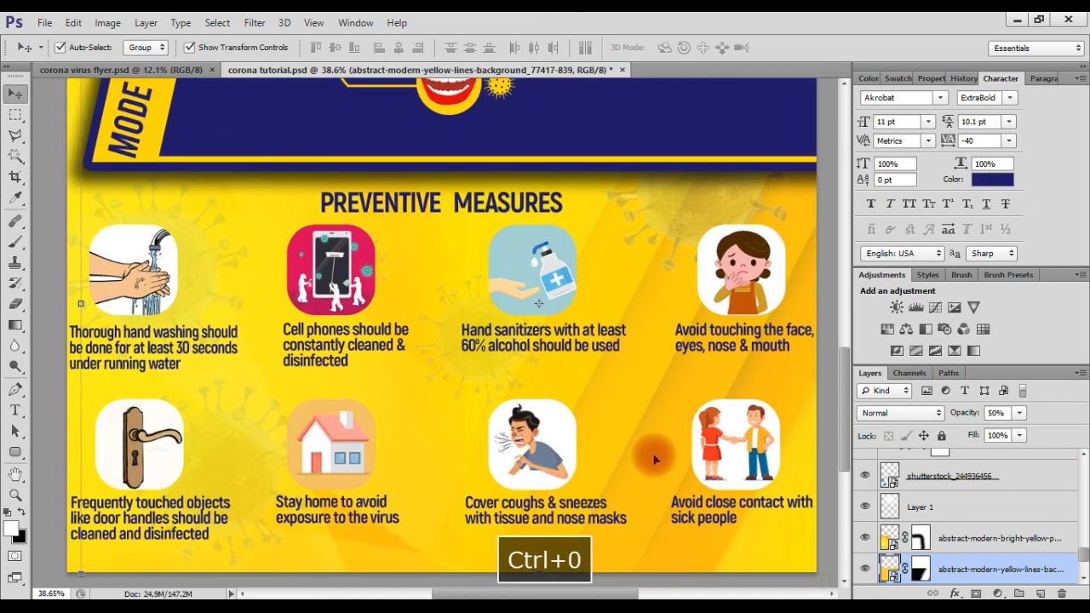
{"action": "key", "text": "F3"}
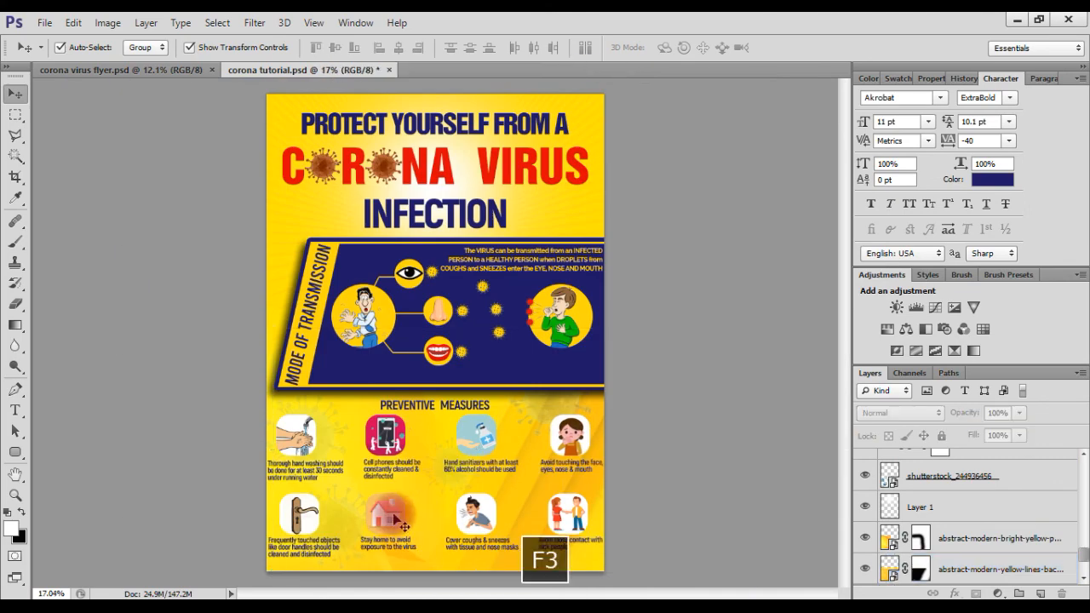